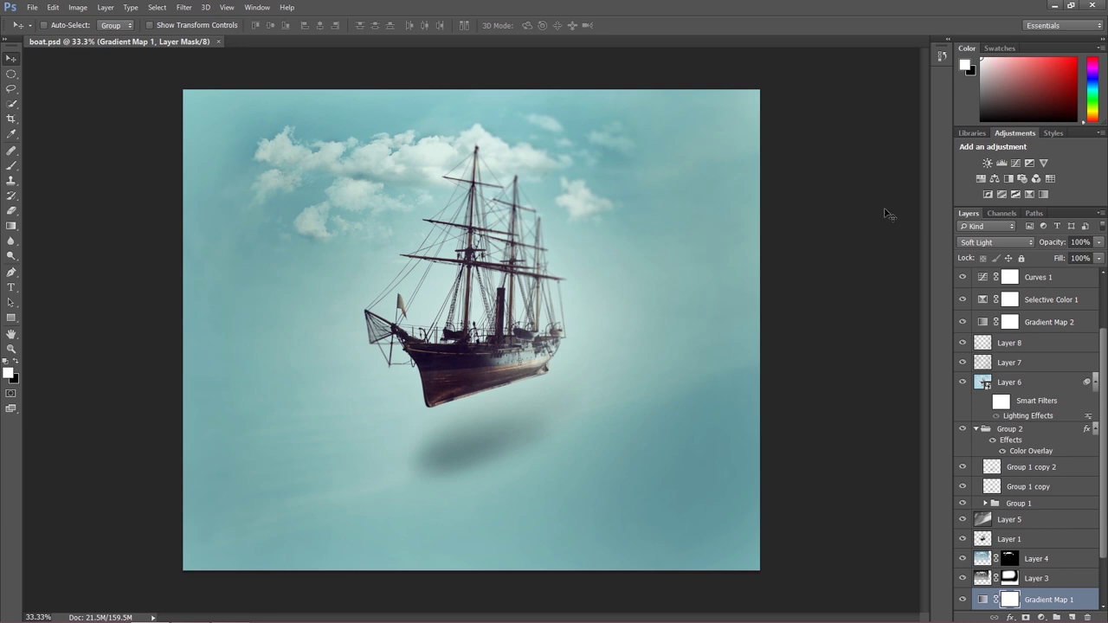
# Delete every layer from Layer 9 down to Color Fill 1, keeping only the Background
pyautogui.moveTo(1105, 356); pyautogui.dragTo(1103, 307)
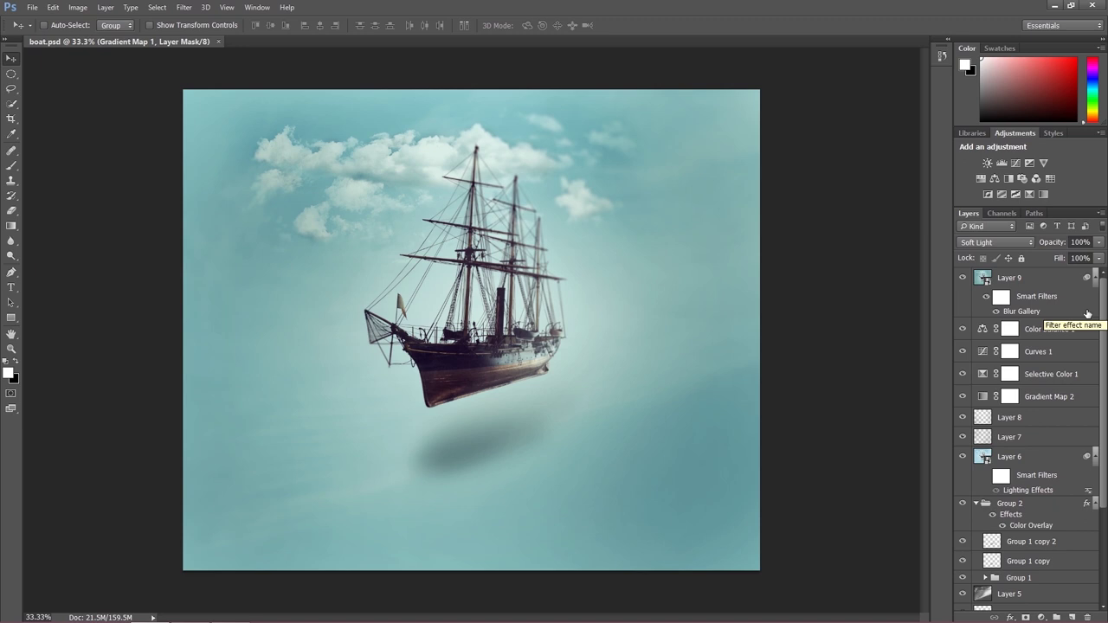
pyautogui.scroll(-3, 1087, 313)
pyautogui.scroll(3, 1087, 313)
pyautogui.click(1073, 279)
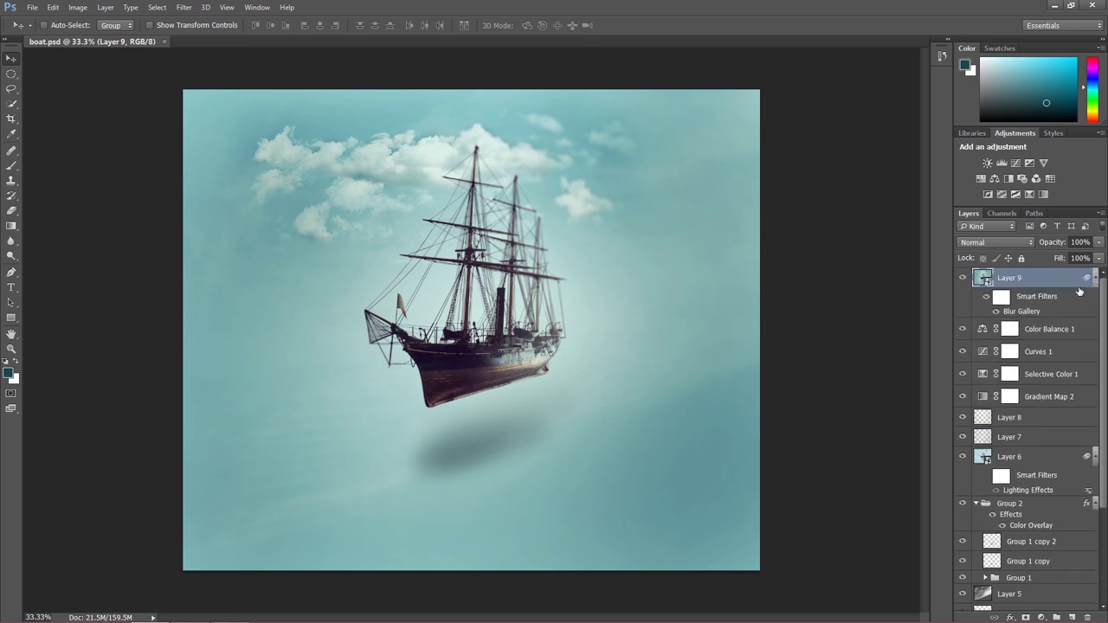
pyautogui.moveTo(1101, 317); pyautogui.dragTo(1099, 431)
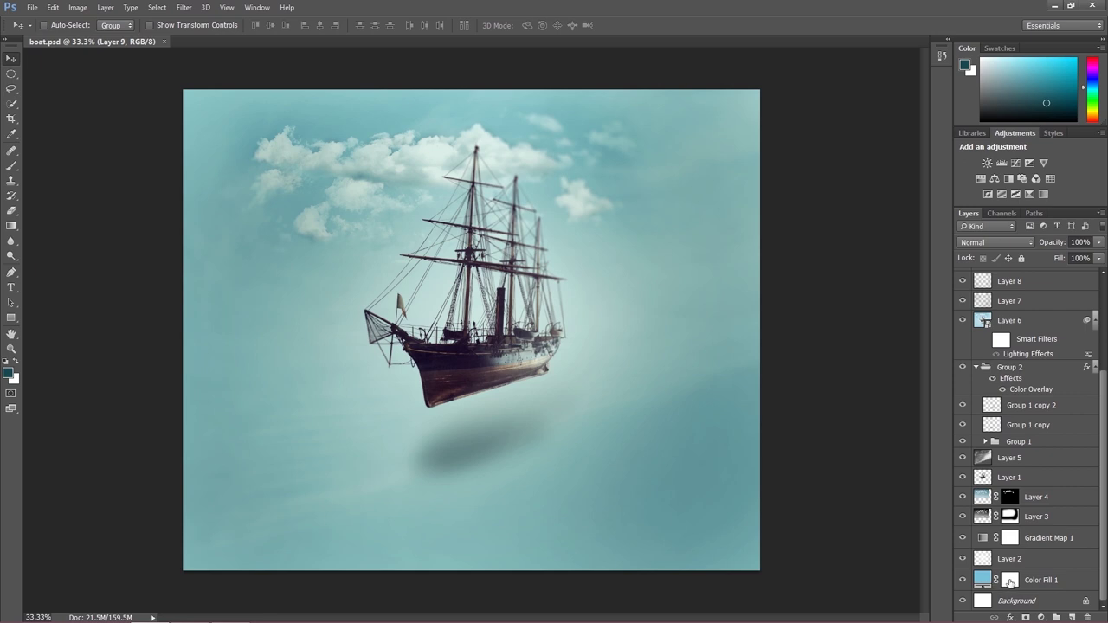
pyautogui.keyDown('shift'); pyautogui.click(1037, 580); pyautogui.keyUp('shift')
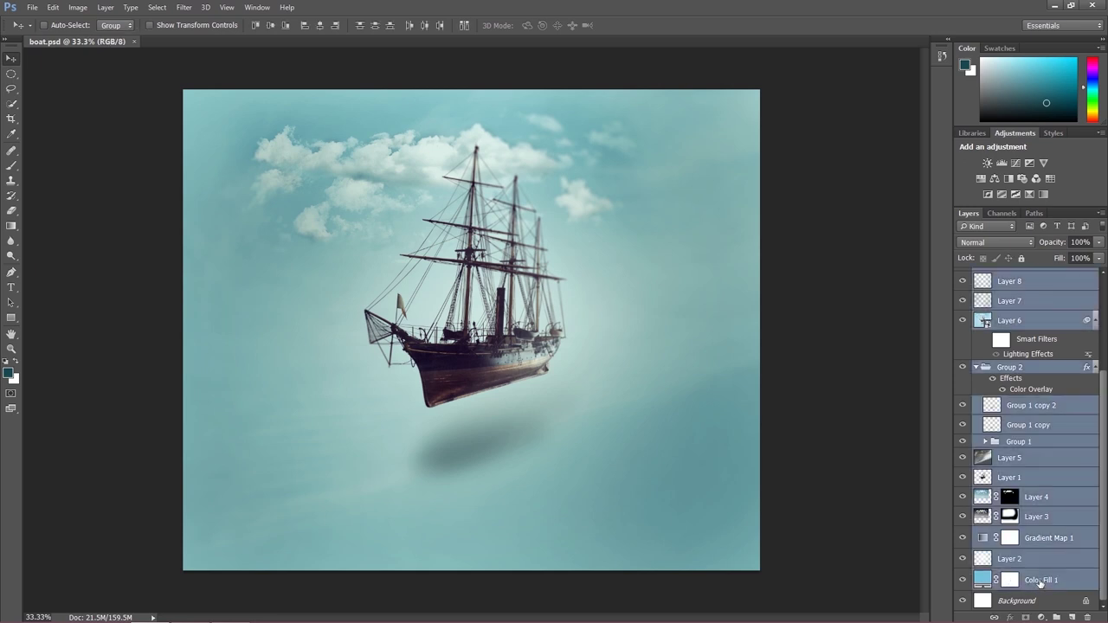
pyautogui.scroll(4, 1049, 415)
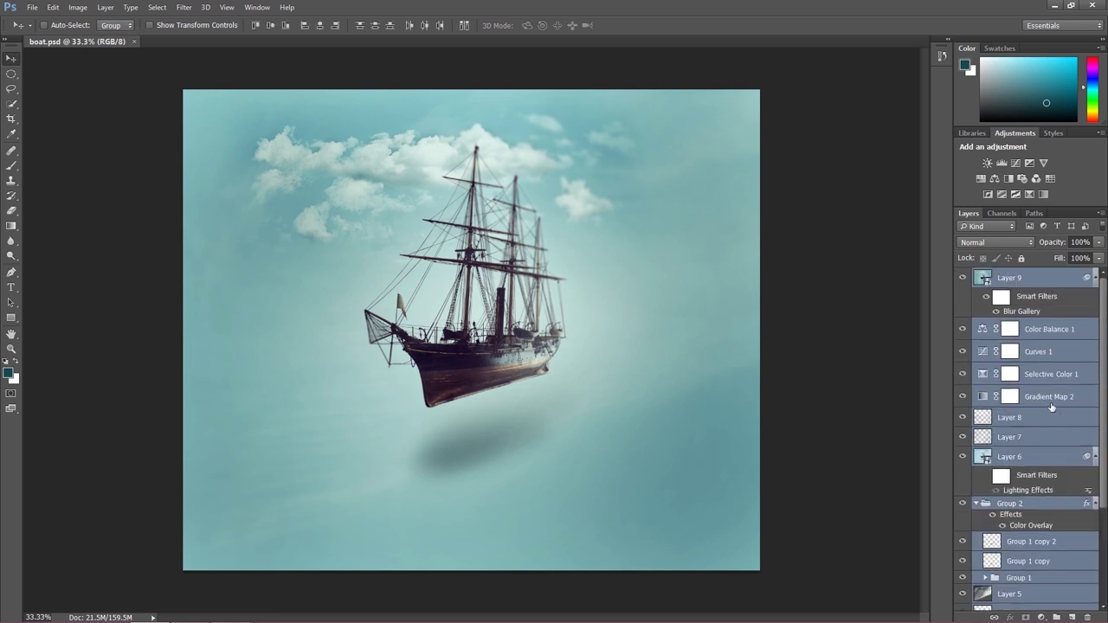
pyautogui.rightClick(1042, 352)
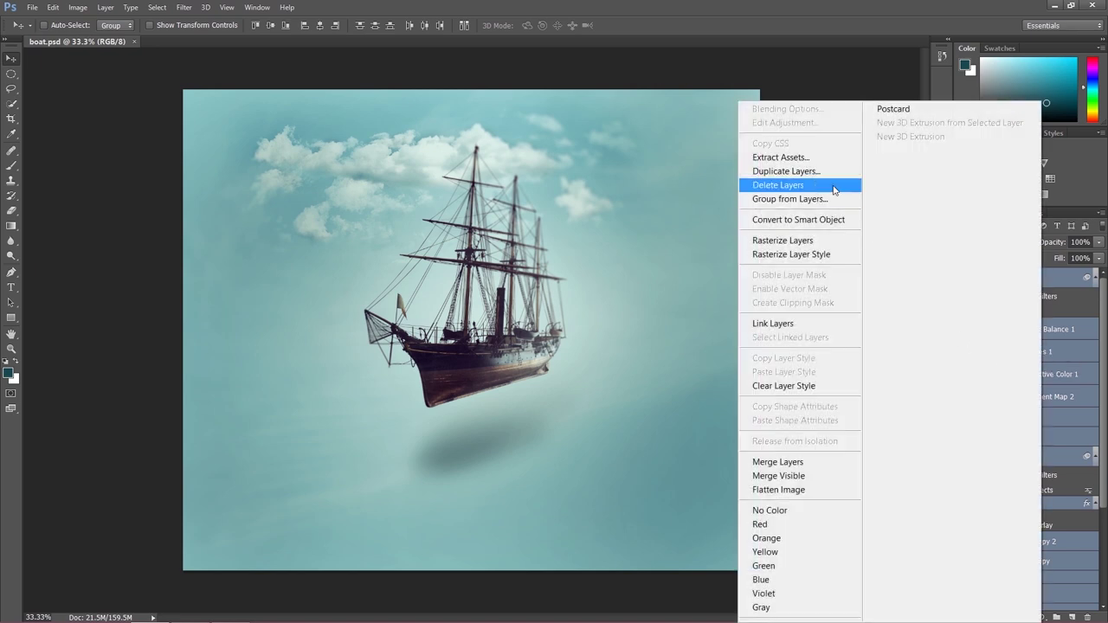
pyautogui.click(833, 187)
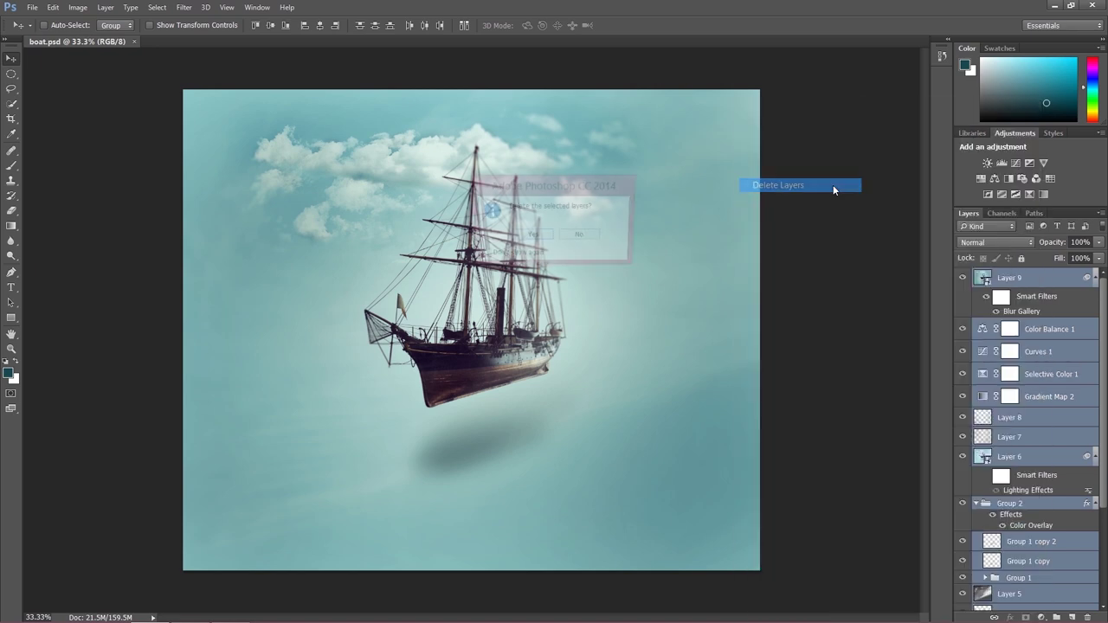
pyautogui.click(548, 235)
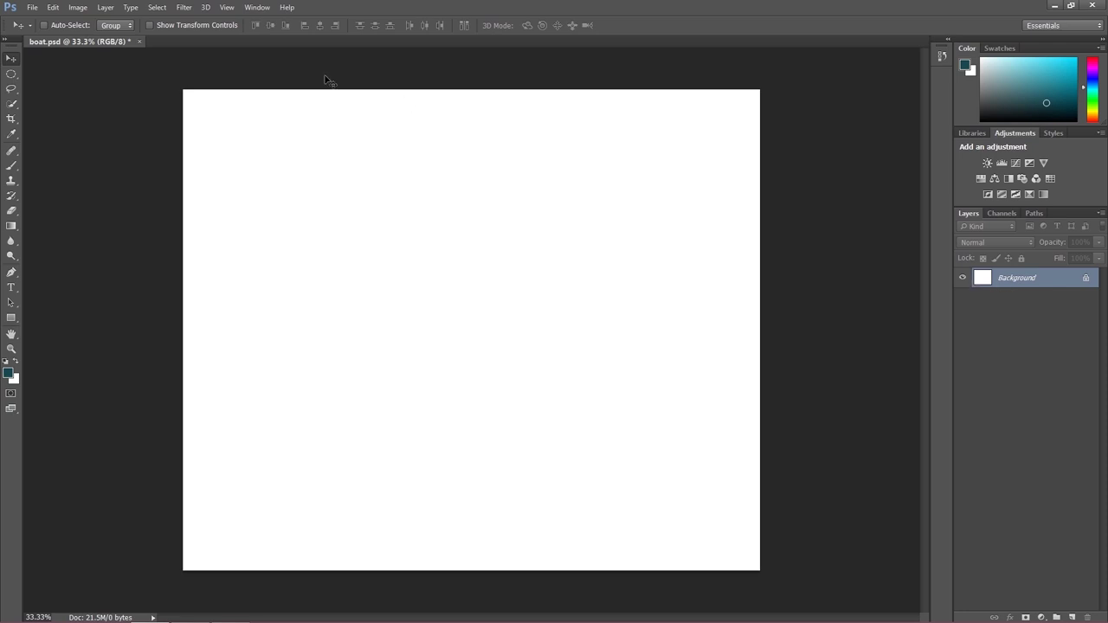
# Close boat.psd without saving and create a new 3000 × 2500 pixel white RGB document at 300 pixels/inch
pyautogui.click(138, 41)
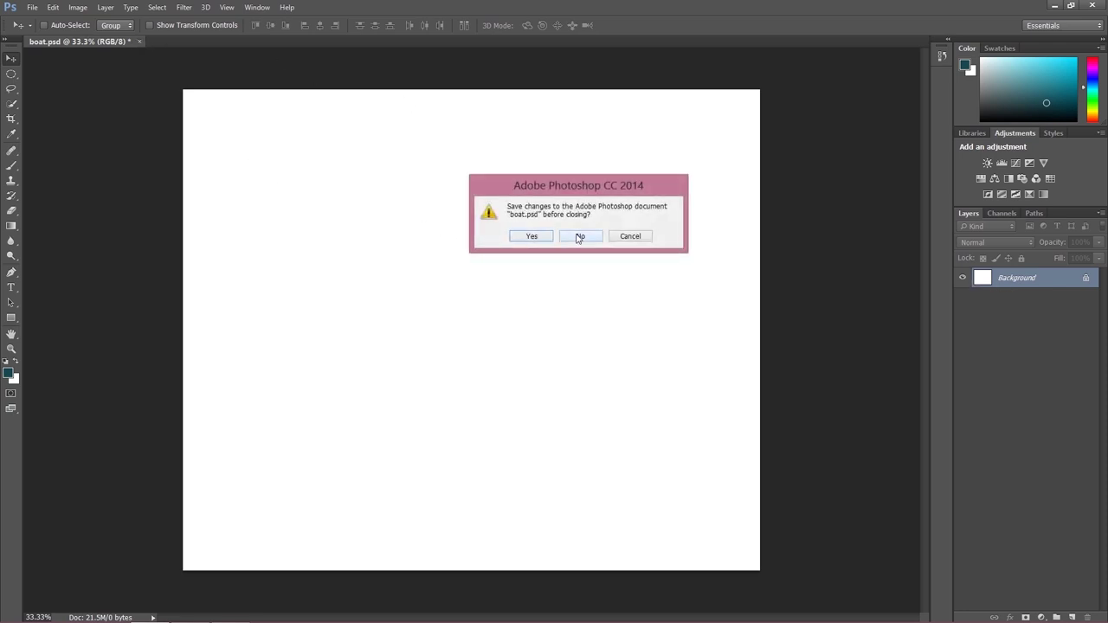
pyautogui.click(579, 236)
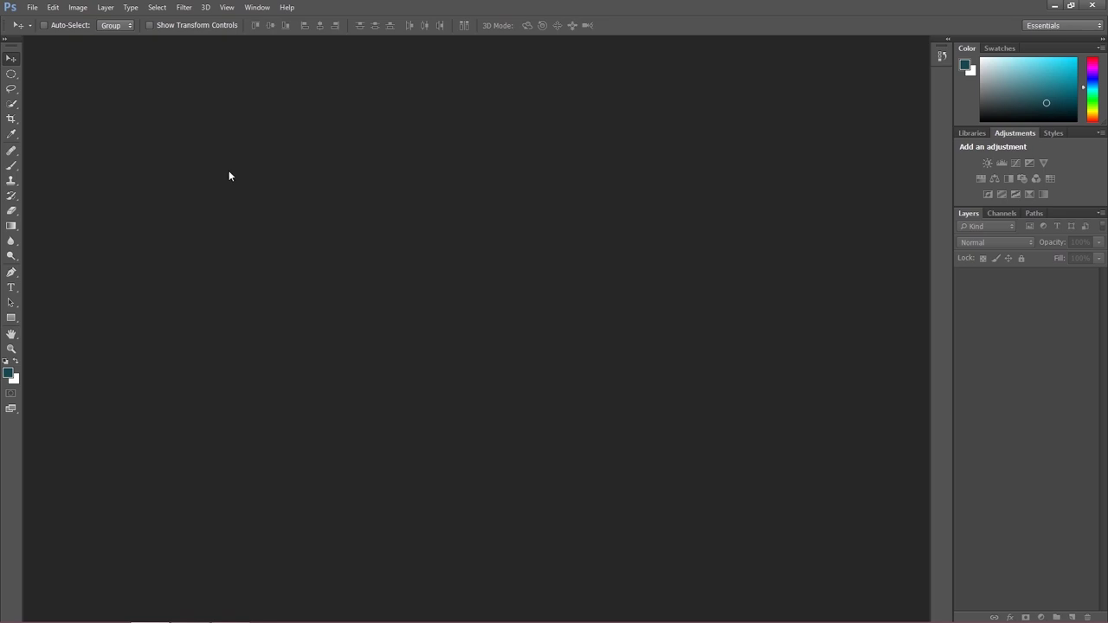
pyautogui.click(31, 8)
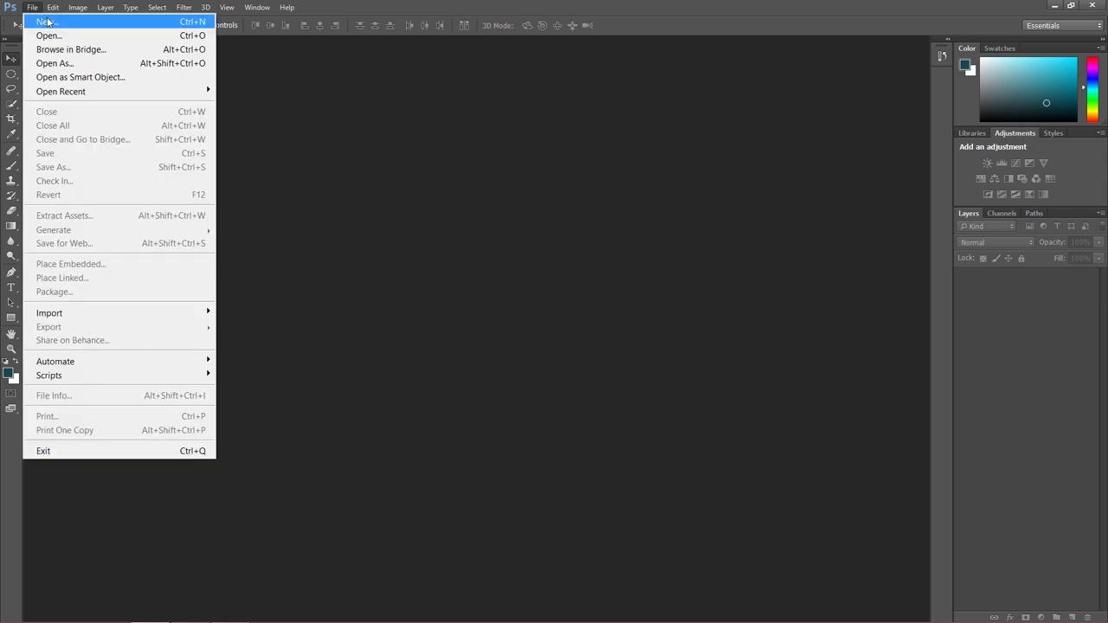
pyautogui.click(48, 21)
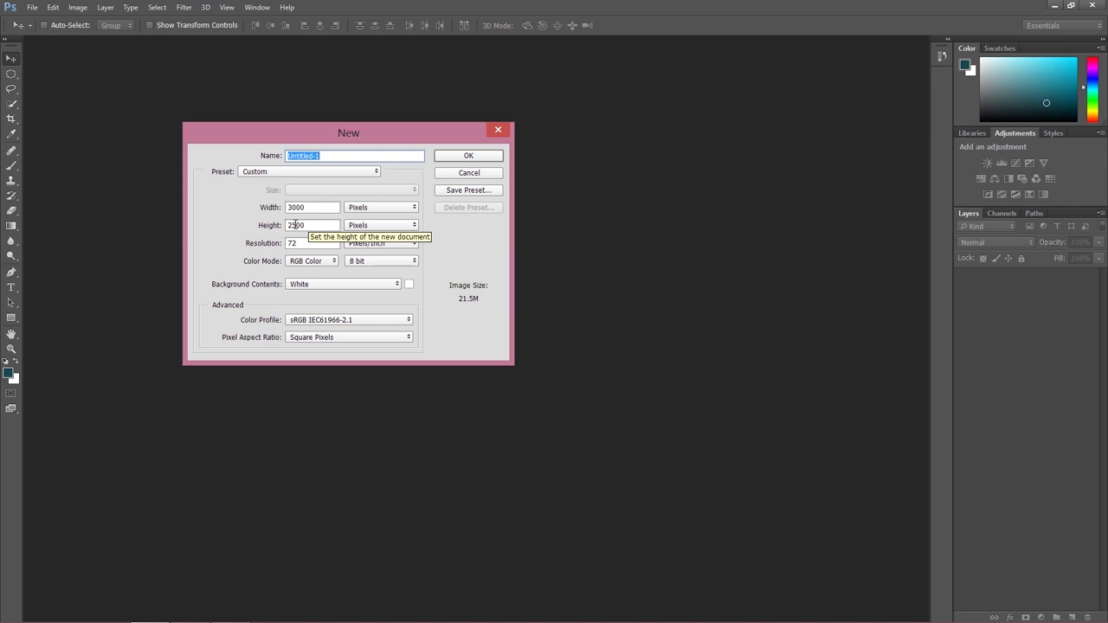
pyautogui.doubleClick(294, 243)
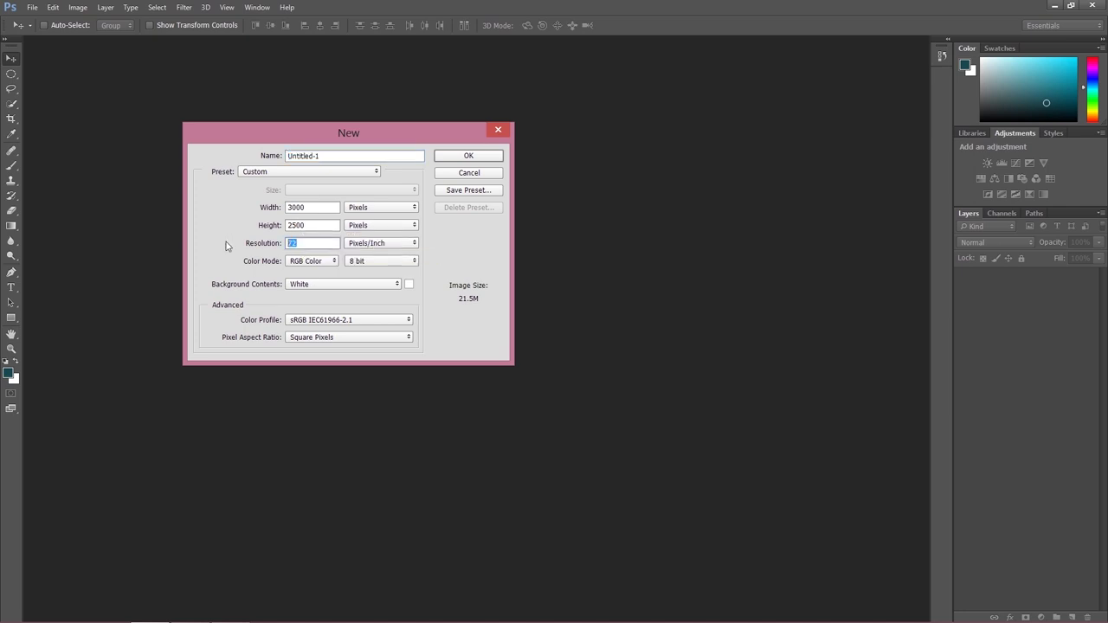
pyautogui.write('3000')
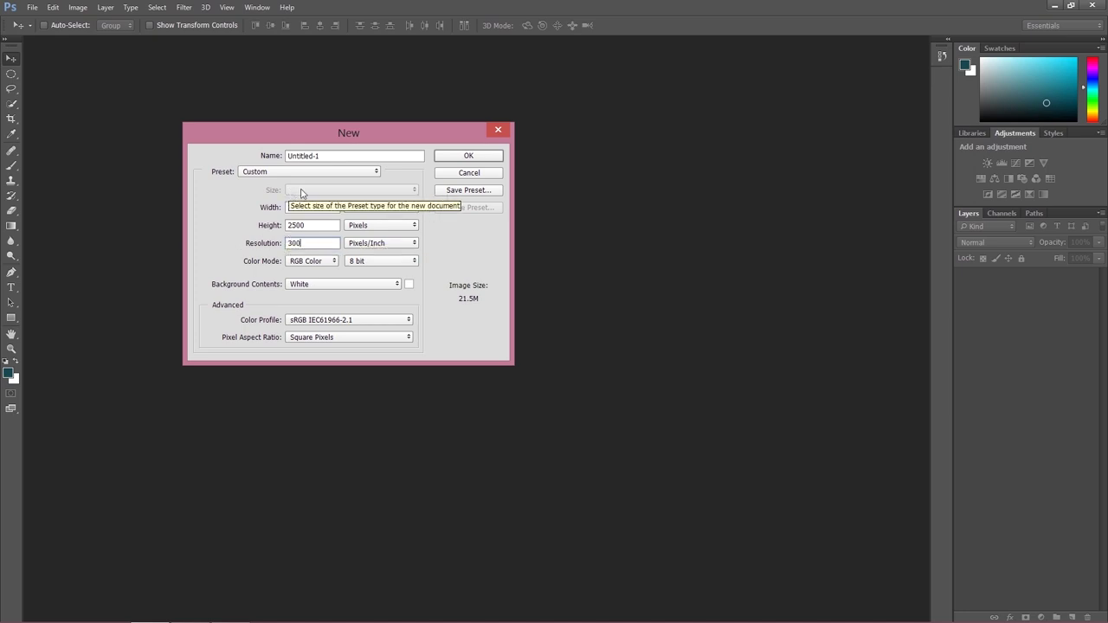
pyautogui.click(437, 158)
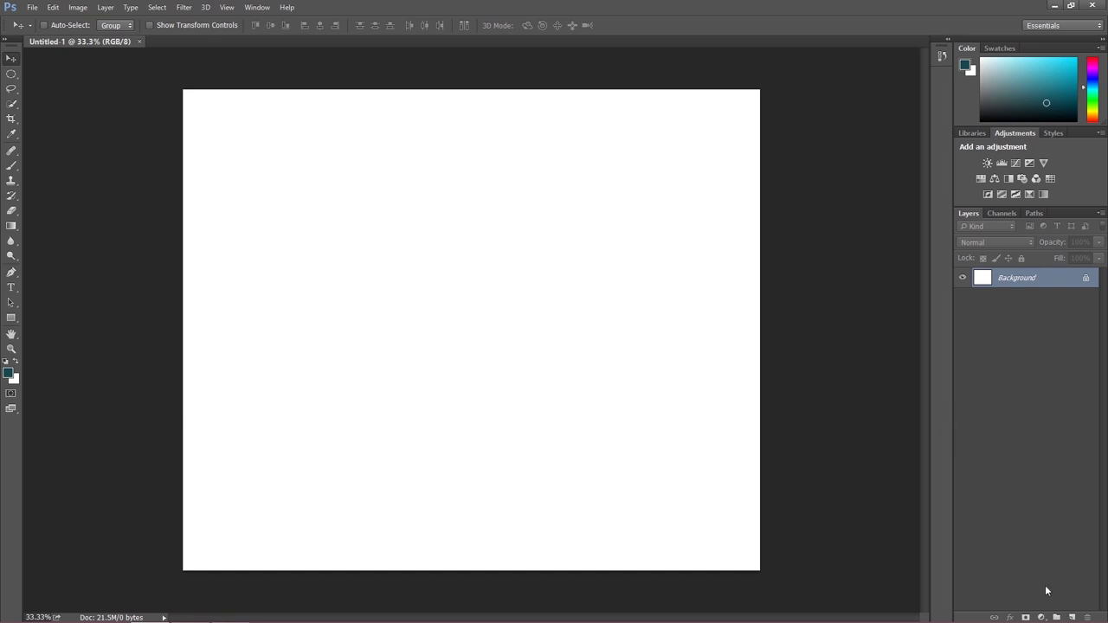
# Add a Solid Color fill layer in muted light blue, #73b4be
pyautogui.click(1041, 617)
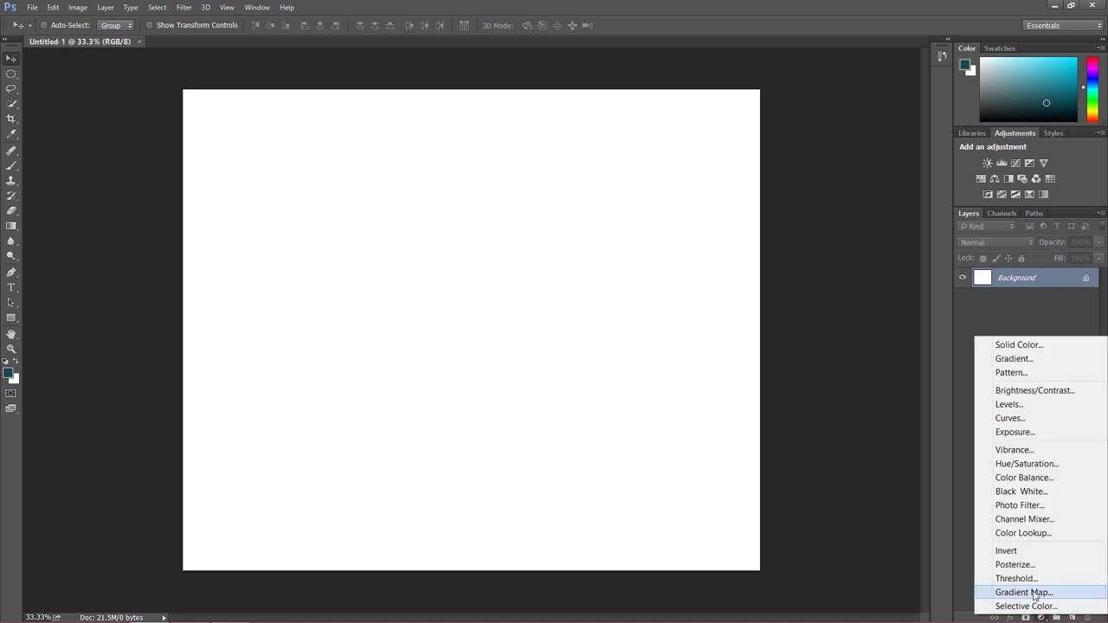
pyautogui.click(1044, 346)
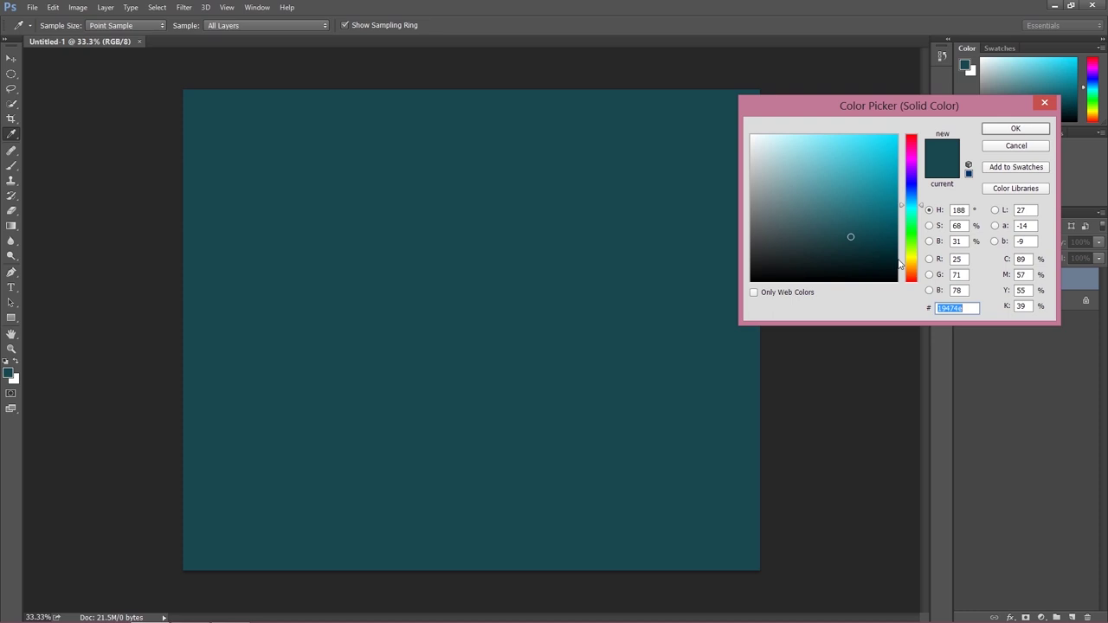
pyautogui.moveTo(848, 191)
pyautogui.mouseDown()
pyautogui.moveTo(839, 202)
pyautogui.moveTo(843, 140)
pyautogui.moveTo(829, 139)
pyautogui.moveTo(817, 162)
pyautogui.mouseUp()
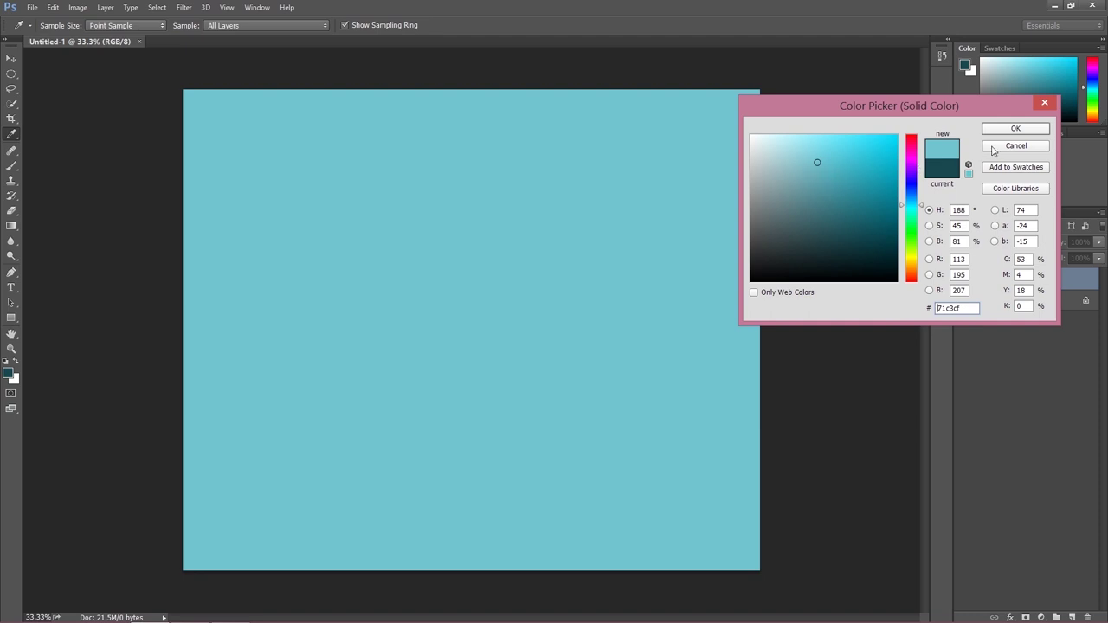
pyautogui.moveTo(815, 174); pyautogui.dragTo(807, 172)
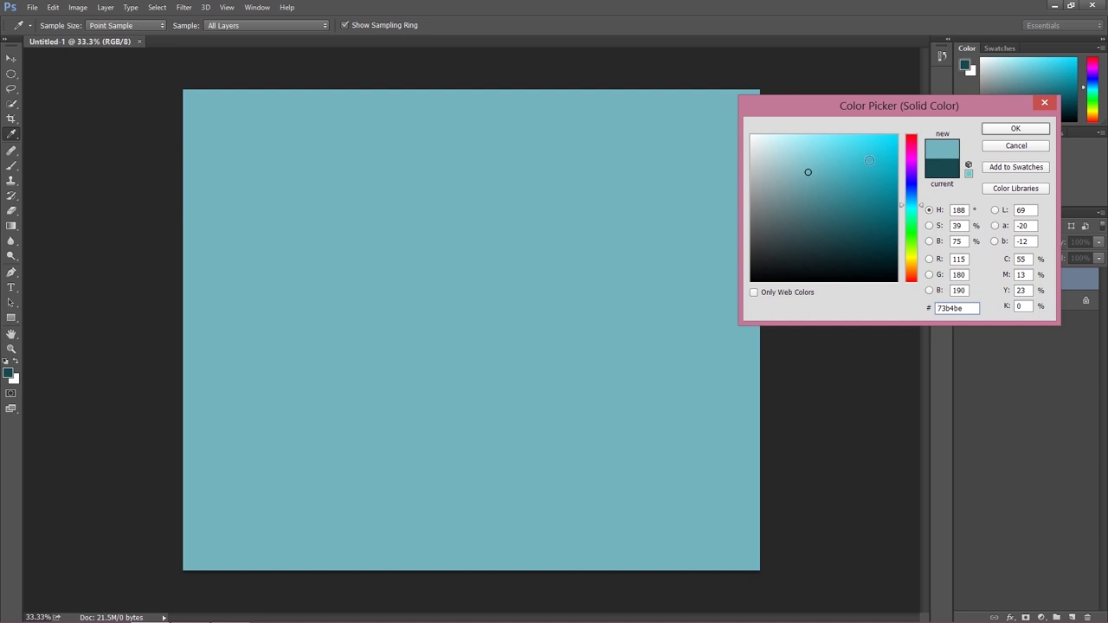
pyautogui.click(991, 131)
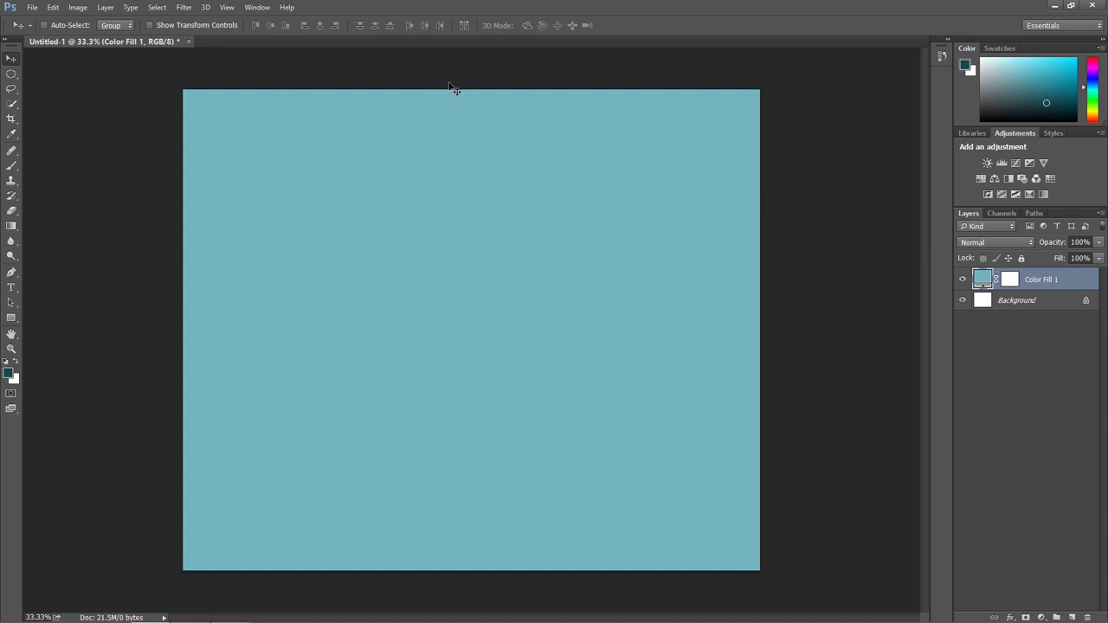
# Browse in Bridge to the Boat crop 6 folder inside stocks and open Boat_crop_6.psd in Photoshop
pyautogui.click(37, 7)
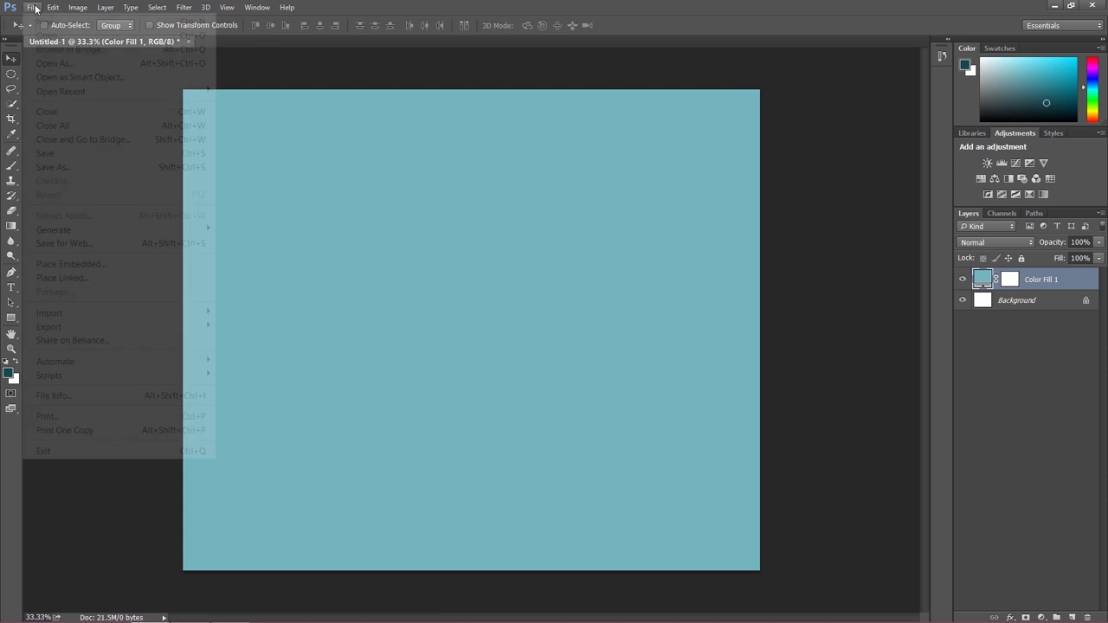
pyautogui.click(51, 47)
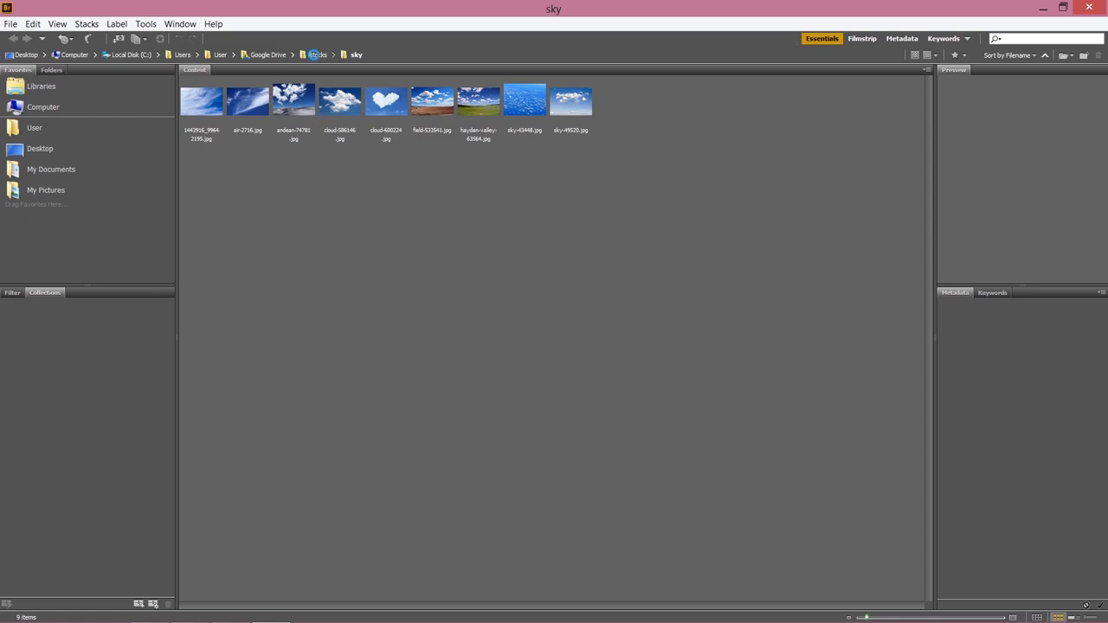
pyautogui.click(314, 56)
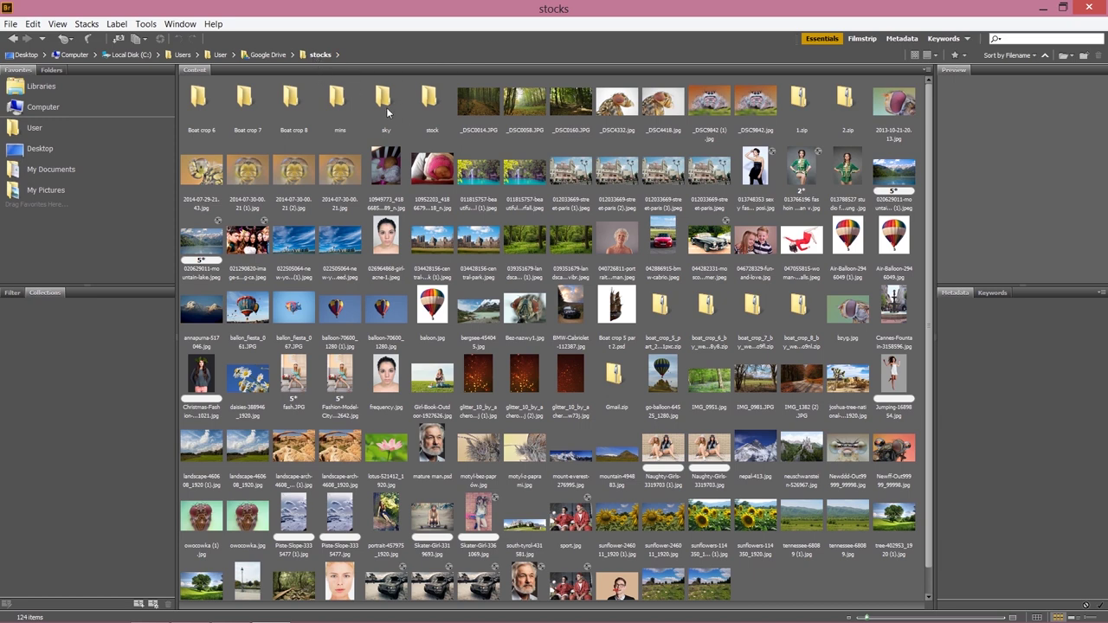
pyautogui.doubleClick(429, 104)
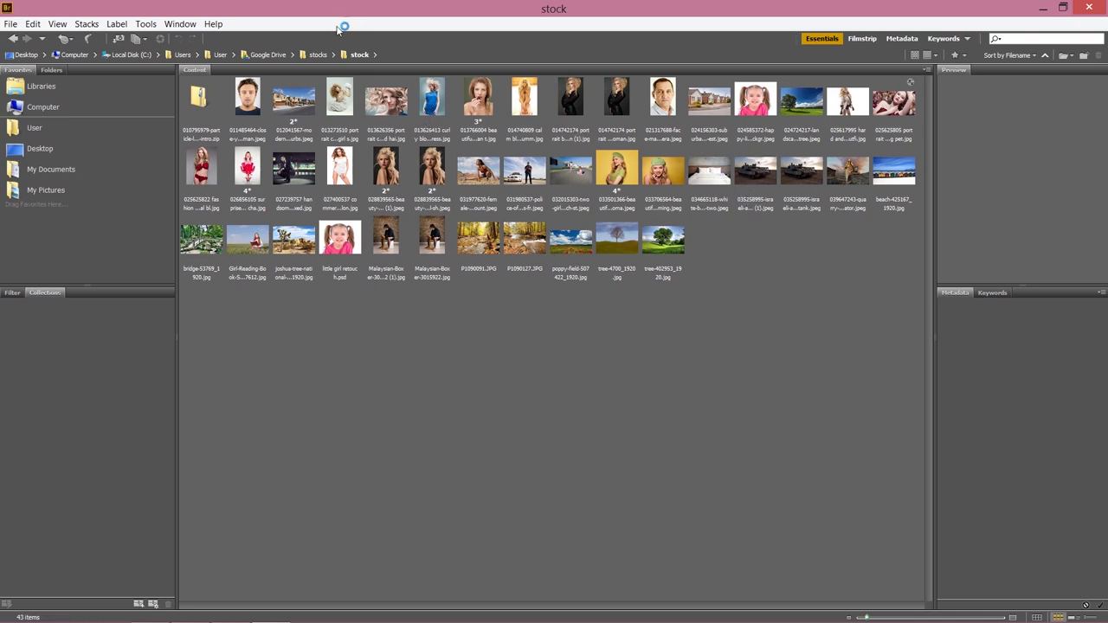
pyautogui.click(319, 55)
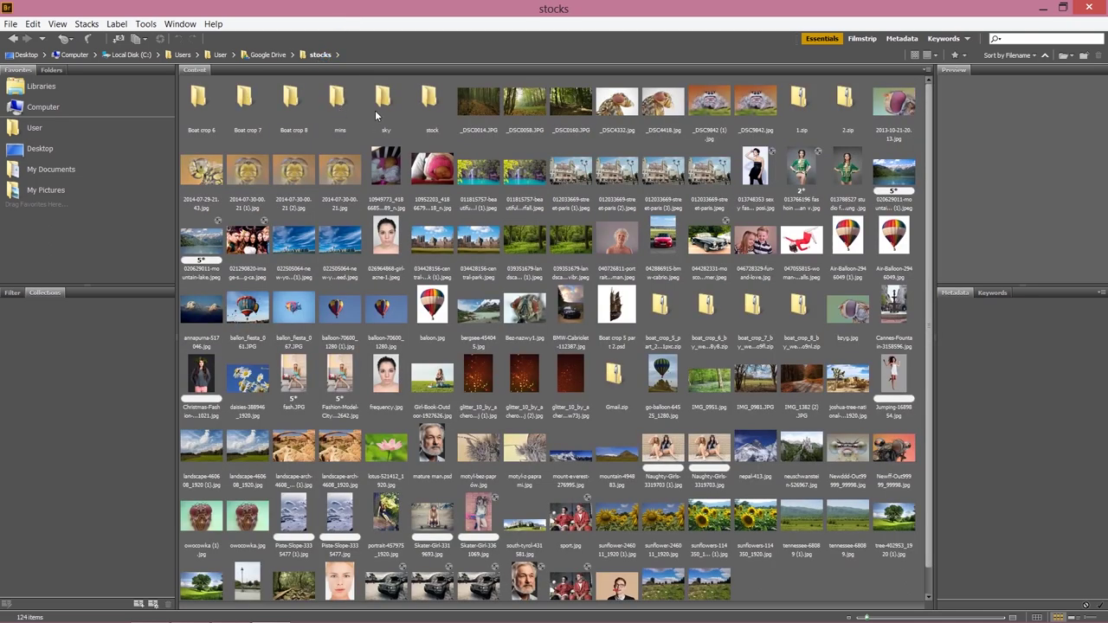
pyautogui.doubleClick(199, 114)
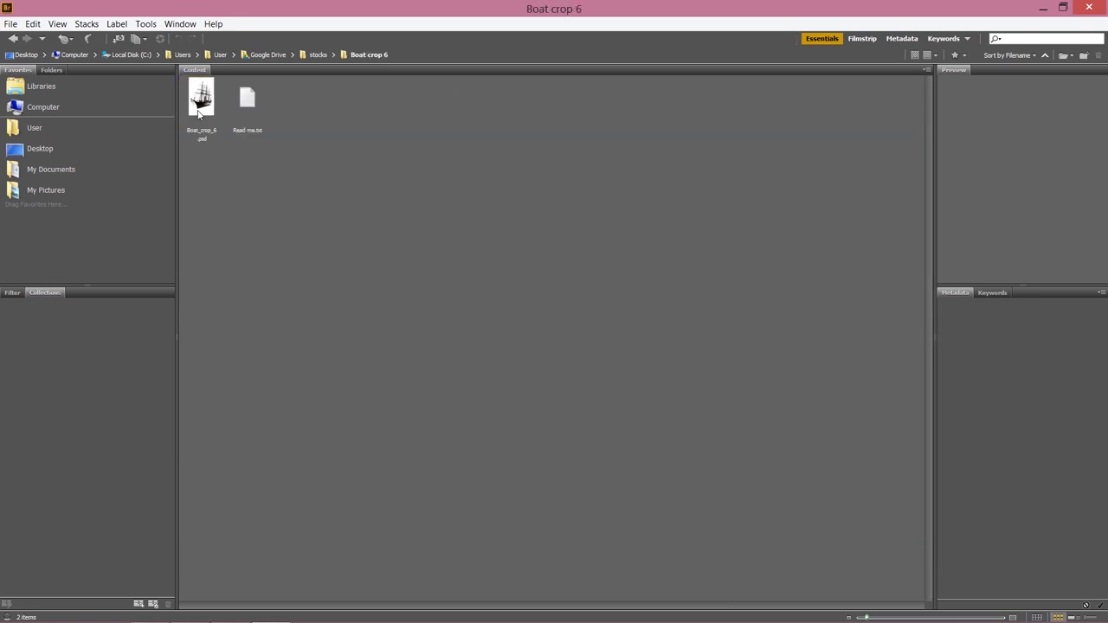
pyautogui.click(199, 115)
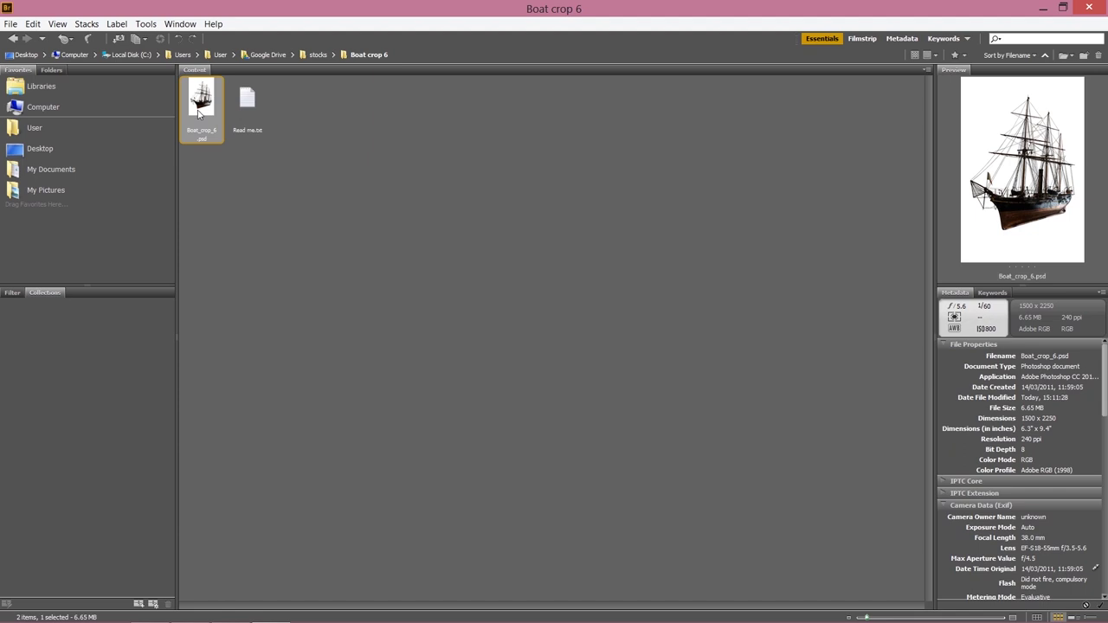
pyautogui.rightClick(202, 105)
pyautogui.click(250, 114)
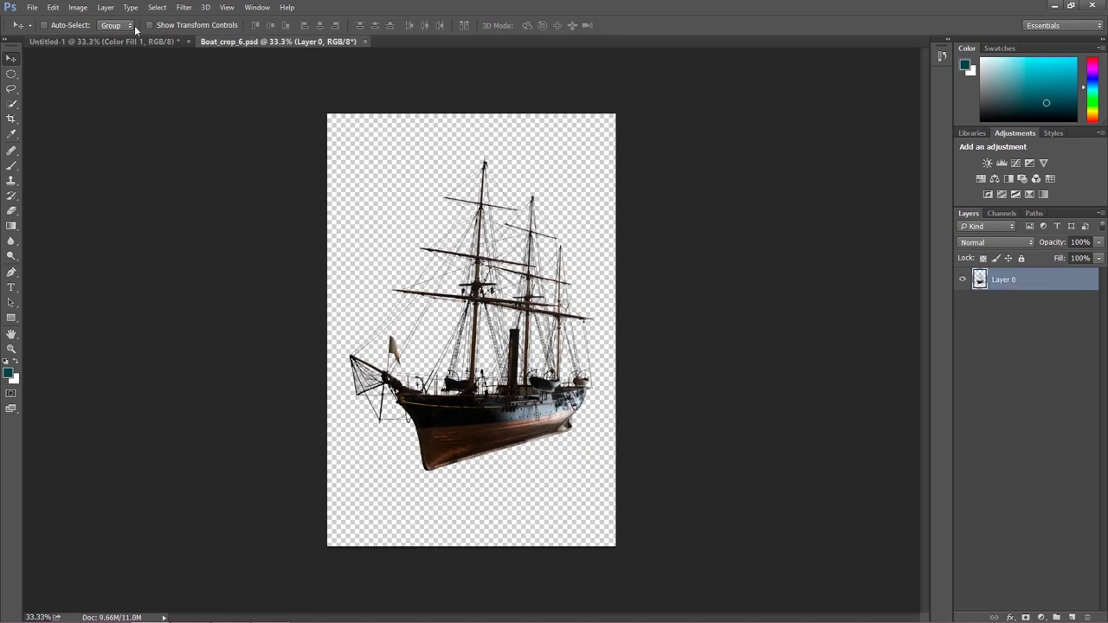
# Resize the boat image proportionally to a height of 2000 pixels
pyautogui.click(74, 7)
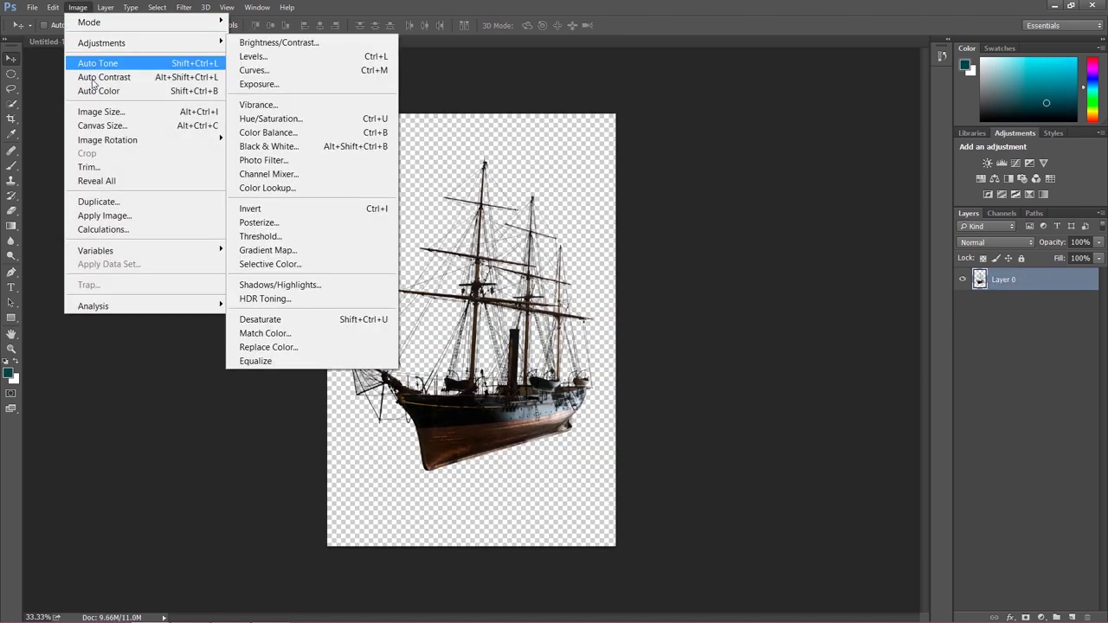
pyautogui.click(93, 112)
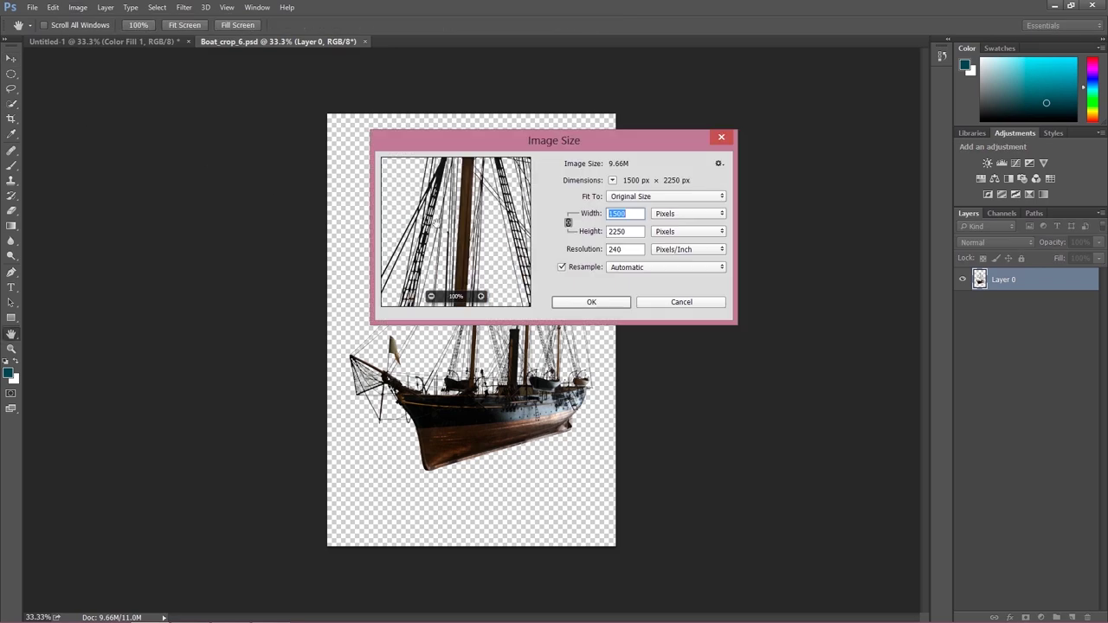
pyautogui.press('Tab')
pyautogui.write('200')
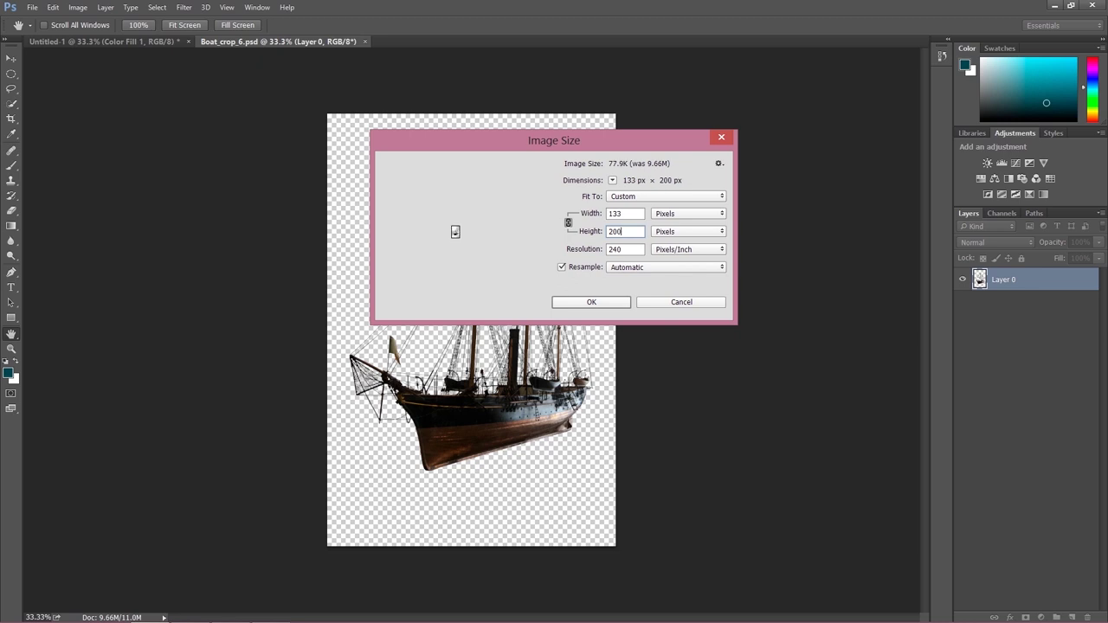
pyautogui.write('0')
pyautogui.press('Return')
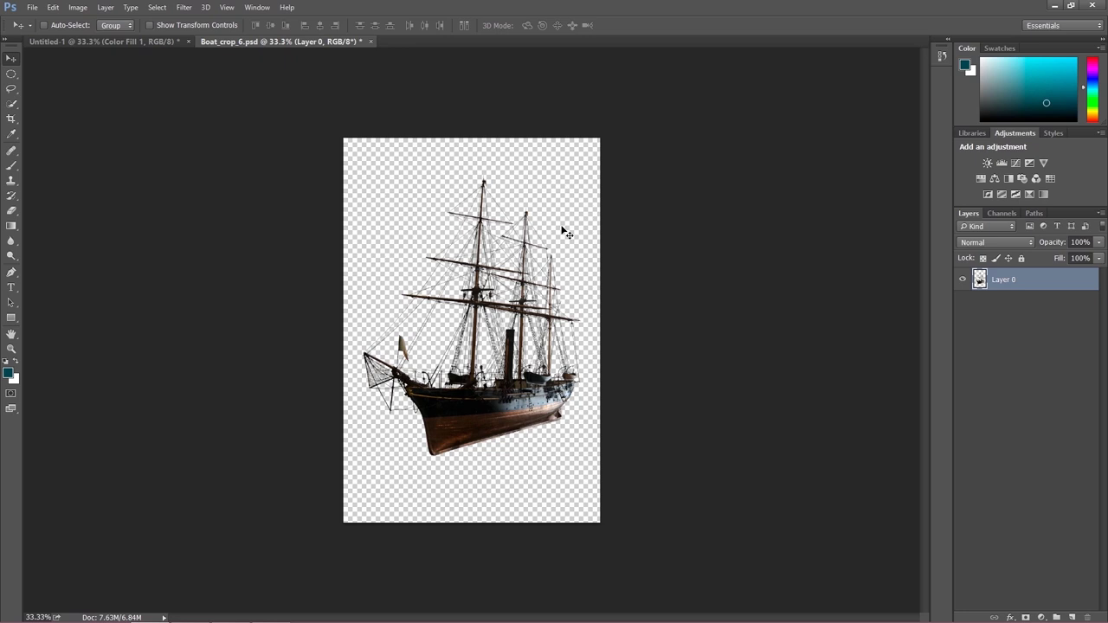
# Copy the ship into the Untitled-1 document as a layer and place it near the canvas centre
pyautogui.moveTo(489, 279); pyautogui.dragTo(462, 257)
pyautogui.moveTo(416, 338); pyautogui.dragTo(471, 382)
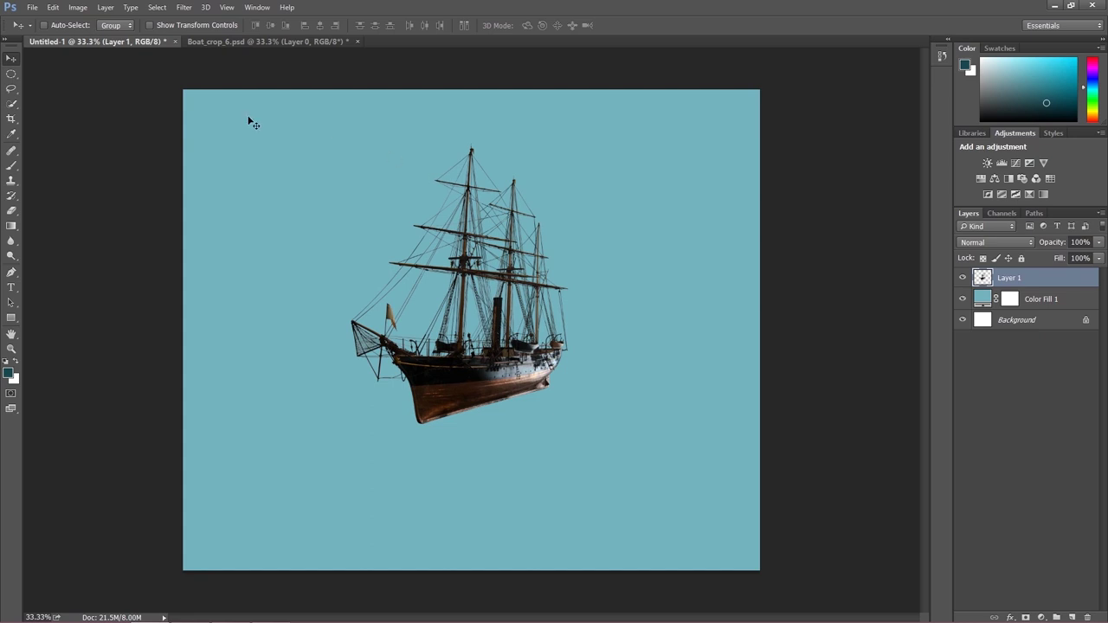
# Scale the ship down with Free Transform to about 83% width and 88% height and apply the transformation
pyautogui.click(13, 76)
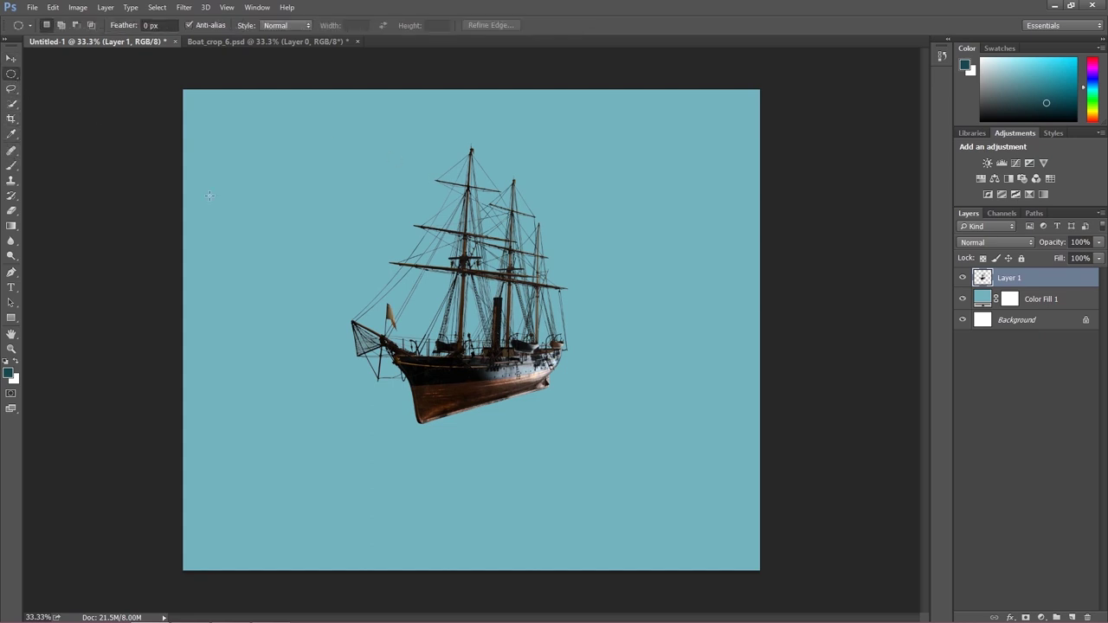
pyautogui.rightClick(433, 272)
pyautogui.click(515, 391)
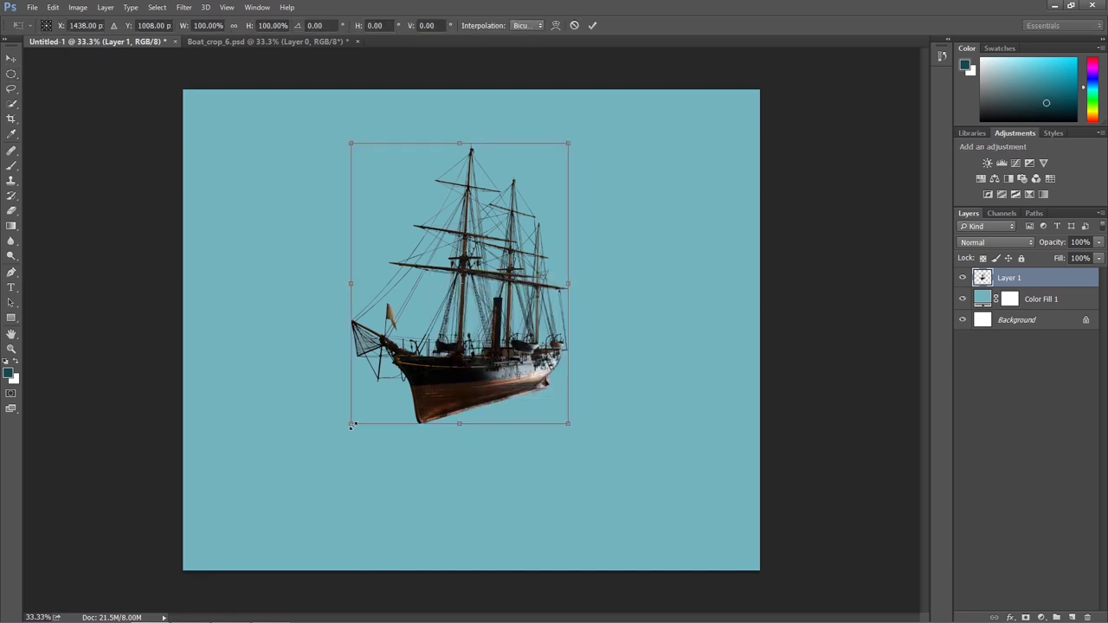
pyautogui.moveTo(352, 425); pyautogui.dragTo(381, 399)
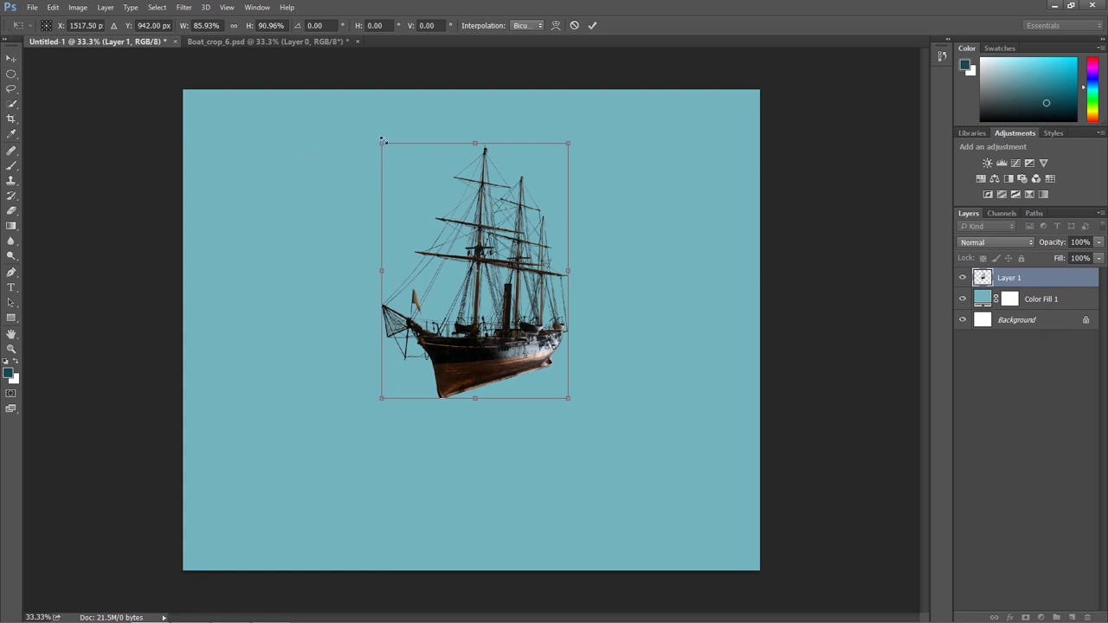
pyautogui.moveTo(382, 143); pyautogui.dragTo(389, 151)
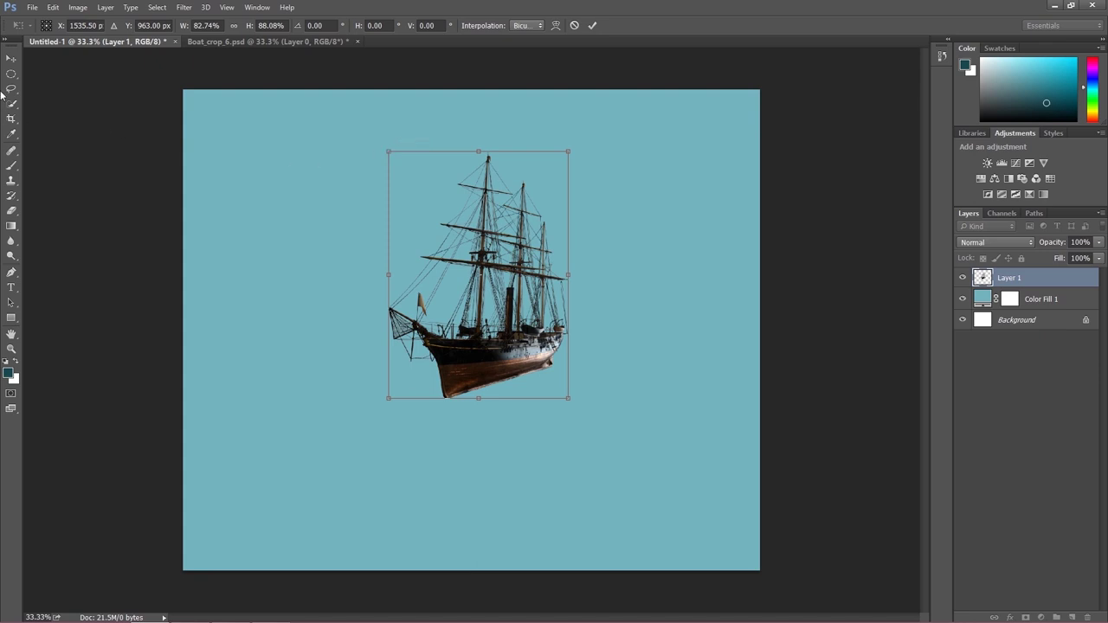
pyautogui.click(16, 78)
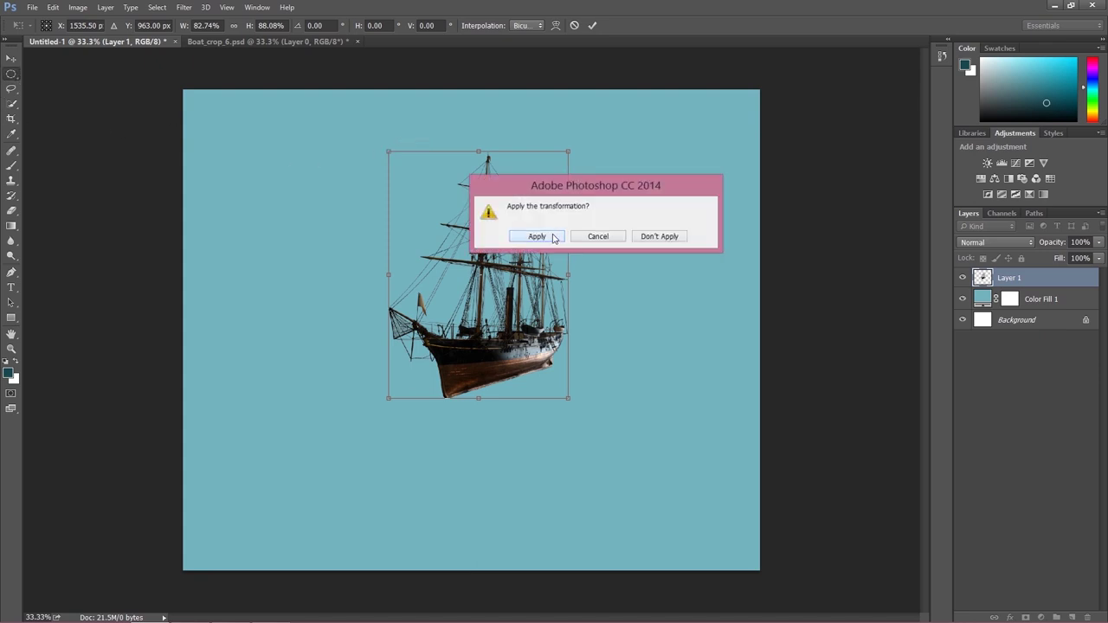
pyautogui.click(554, 238)
# Reposition the ship slightly lower and to the left, near the middle of the canvas
pyautogui.click(12, 58)
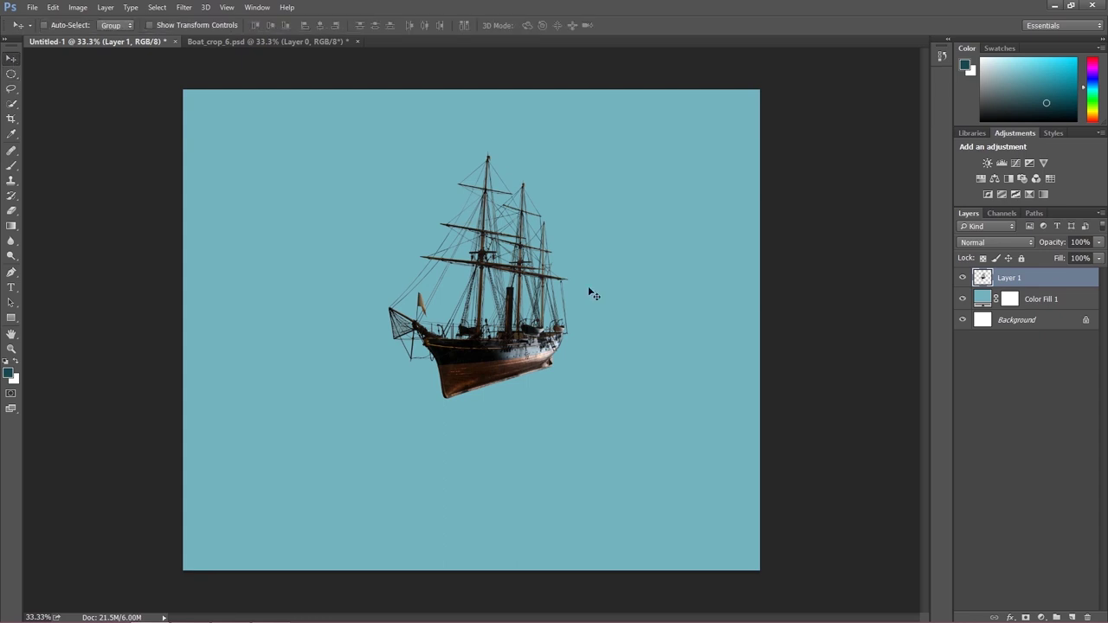
pyautogui.moveTo(523, 351)
pyautogui.mouseDown()
pyautogui.moveTo(511, 368)
pyautogui.moveTo(520, 362)
pyautogui.mouseUp()
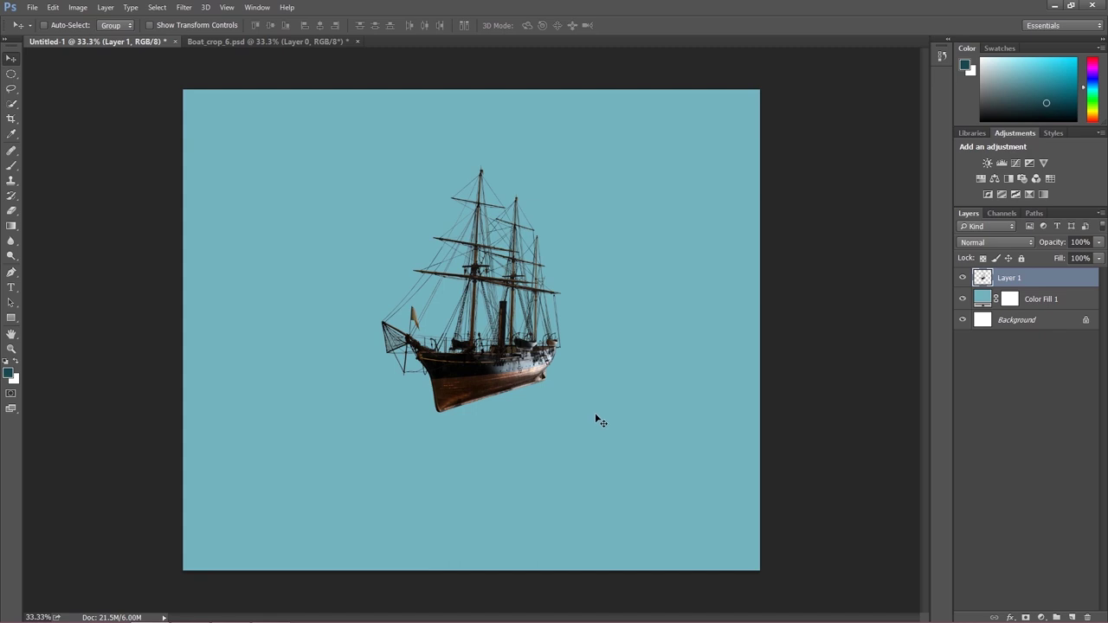
pyautogui.moveTo(499, 364); pyautogui.dragTo(501, 382)
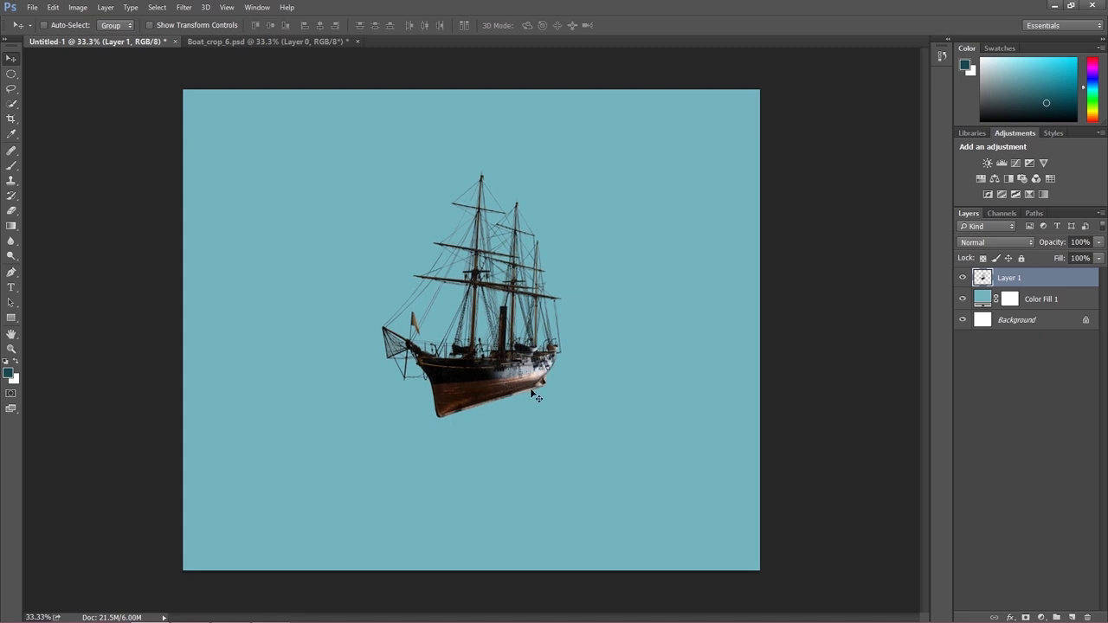
pyautogui.moveTo(522, 381); pyautogui.dragTo(523, 373)
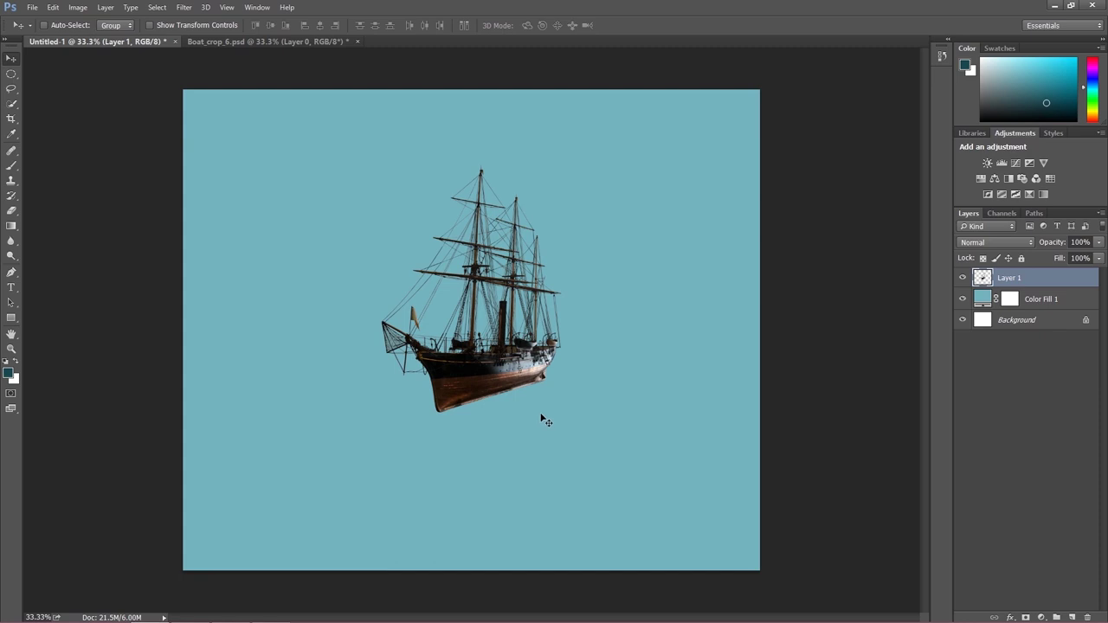
# Rename the blue colour fill layer to Background and the ship layer to Boat
pyautogui.click(1038, 301)
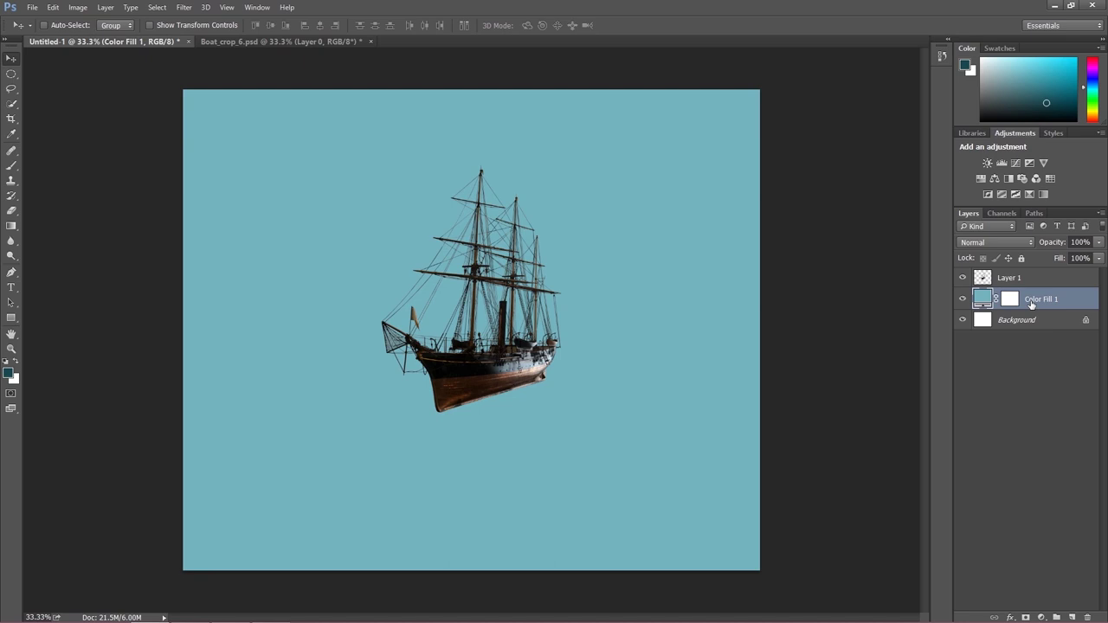
pyautogui.doubleClick(1030, 300)
pyautogui.write('Background')
pyautogui.press('Return')
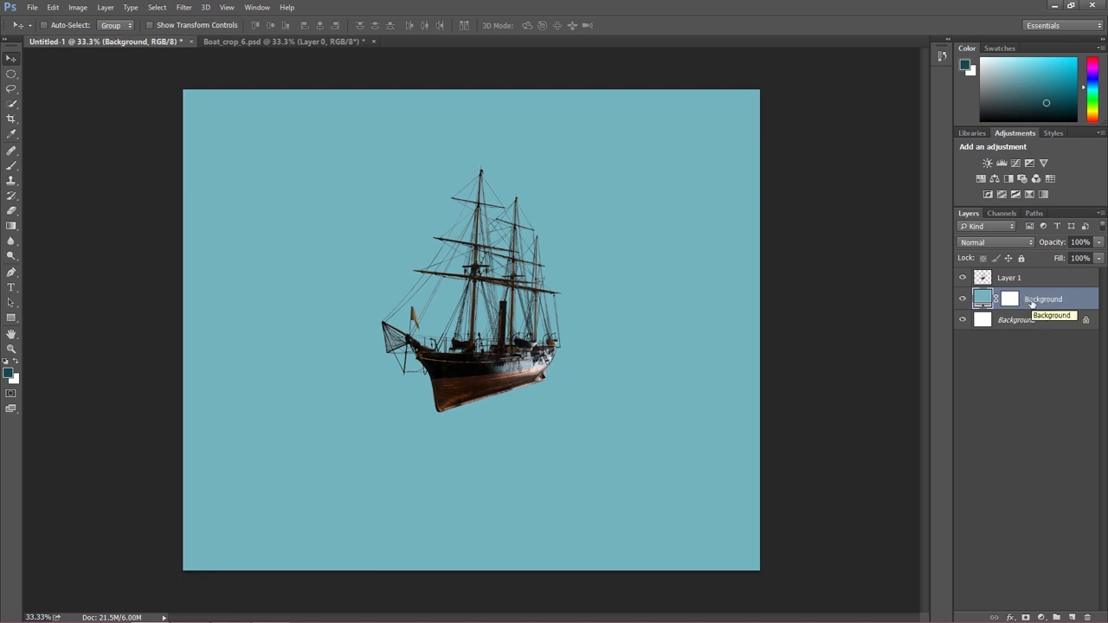
pyautogui.doubleClick(1022, 278)
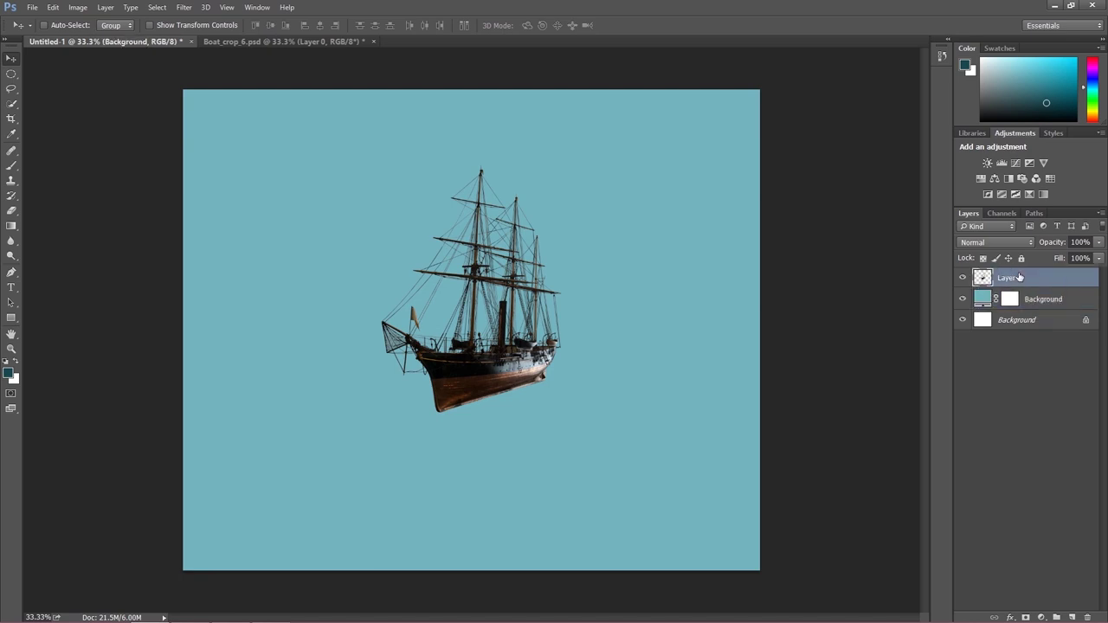
pyautogui.write('Boat')
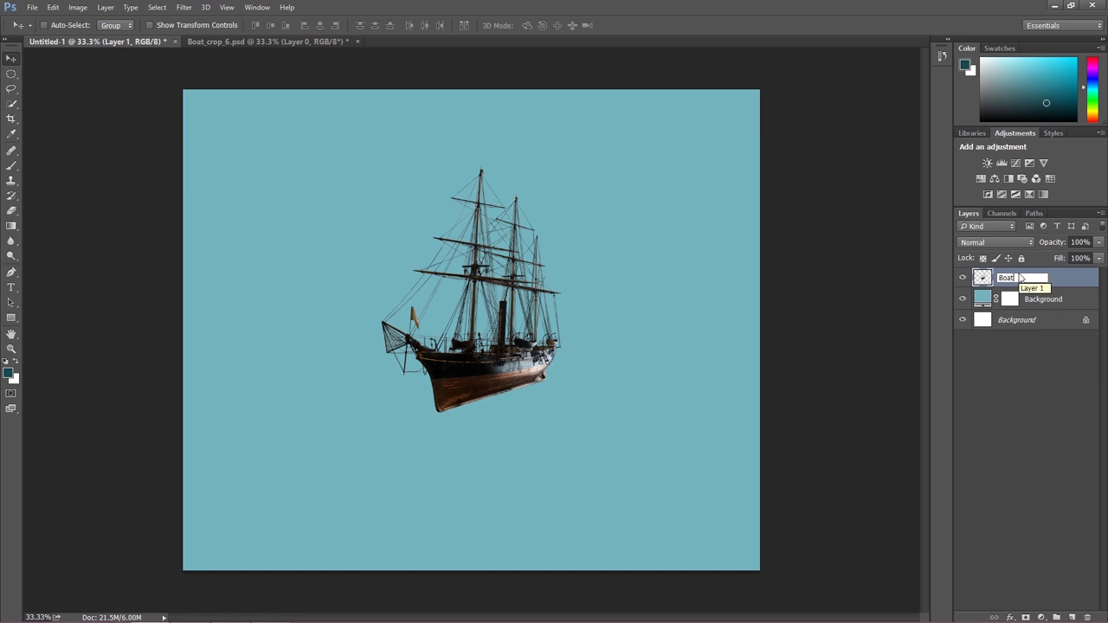
pyautogui.press('Return')
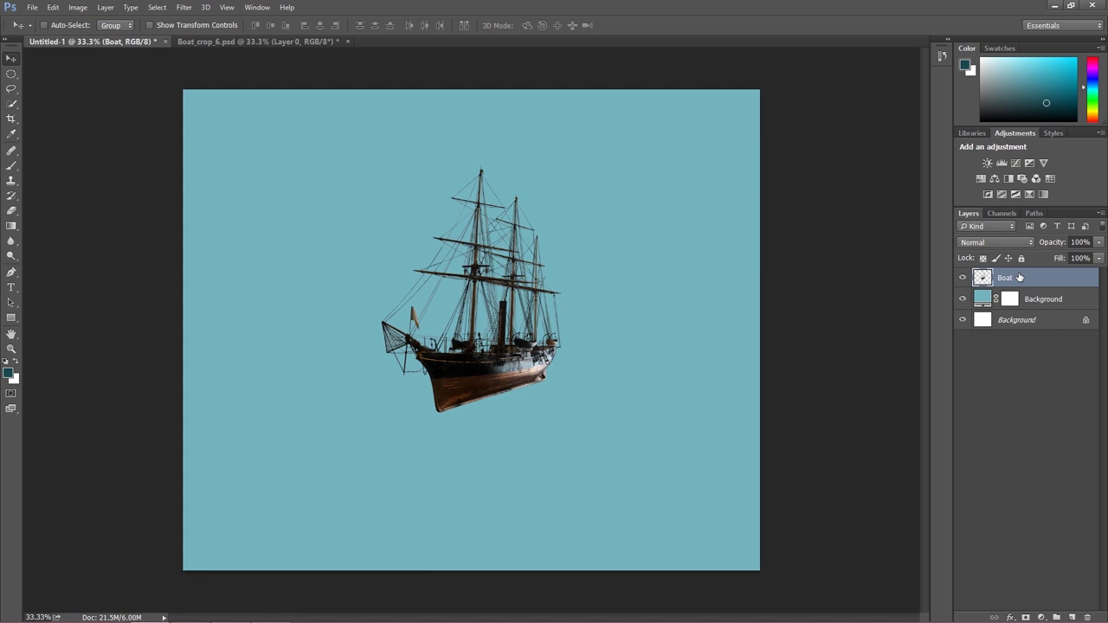
# Put the blue fill layer into a new group named Background
pyautogui.click(1039, 299)
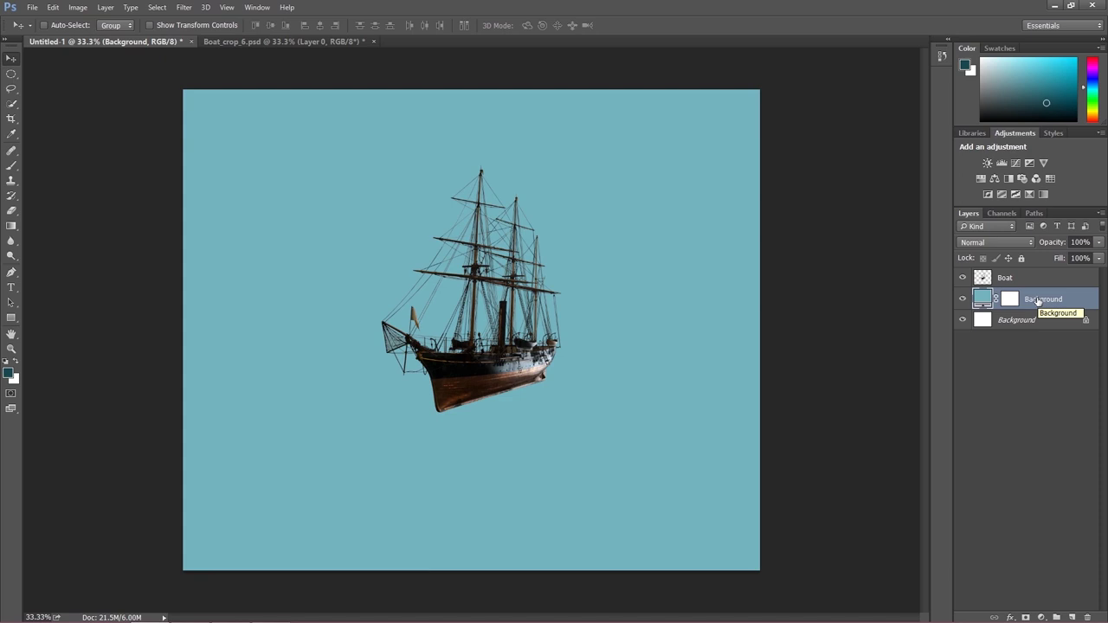
pyautogui.hotkey('ctrl', 'g')
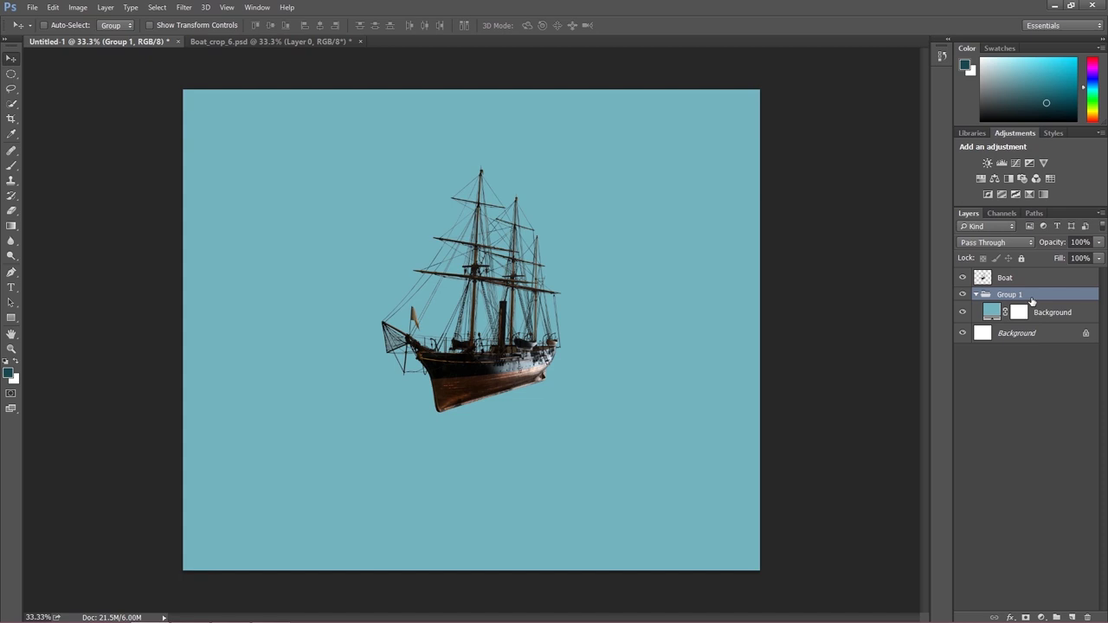
pyautogui.doubleClick(1024, 295)
pyautogui.write('Backgrou')
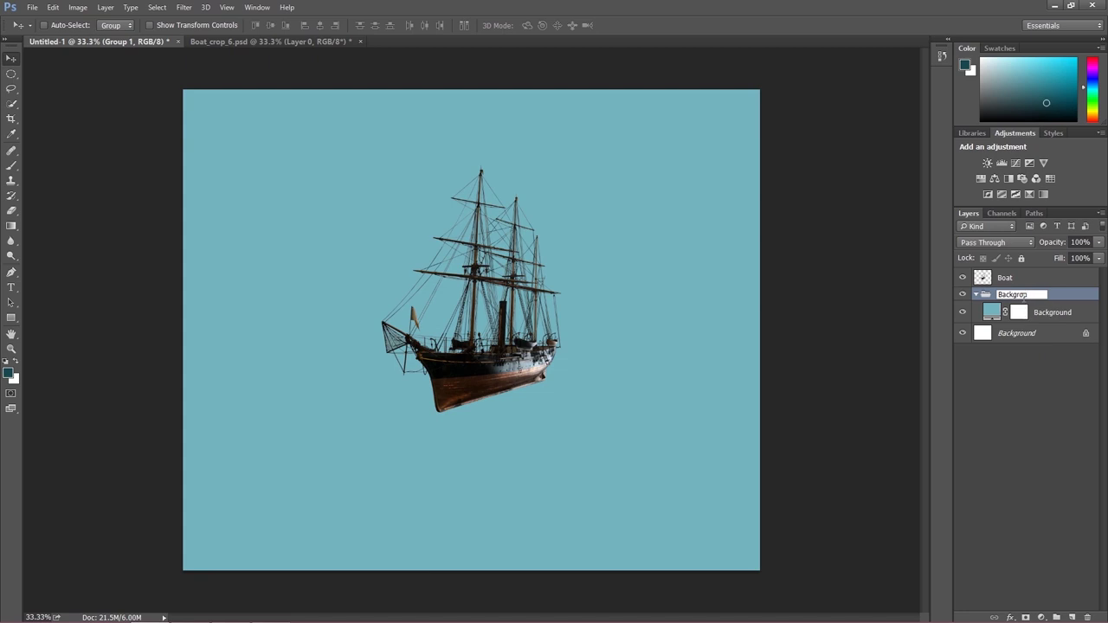
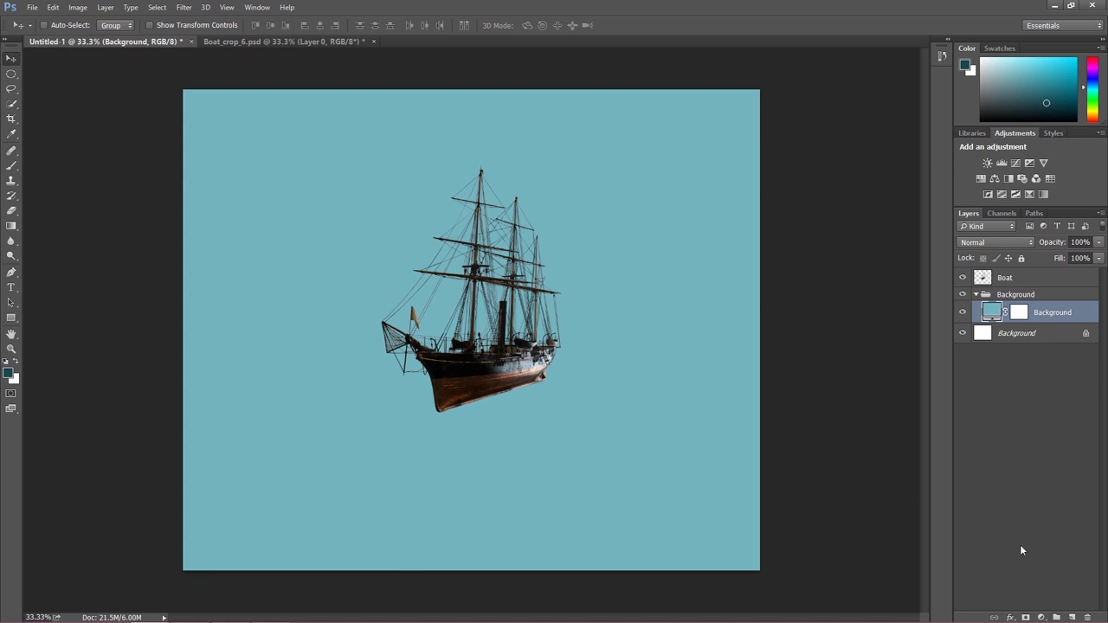
# Add an empty layer named Brush above the fill layer inside the Background group
pyautogui.click(1073, 617)
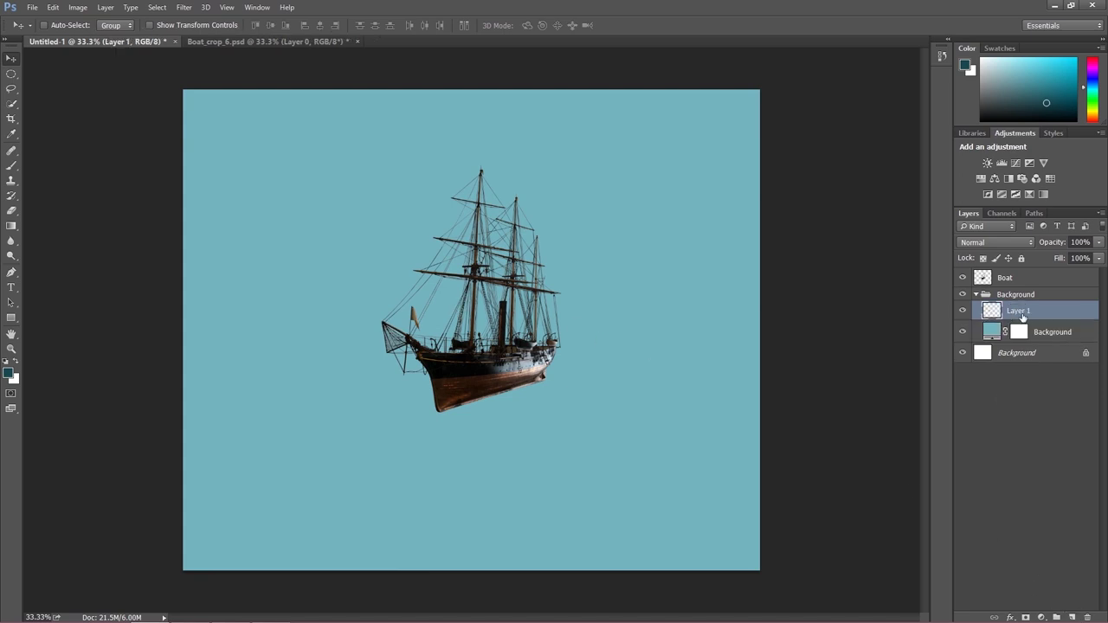
pyautogui.doubleClick(1020, 312)
pyautogui.write('Brush')
pyautogui.press('Return')
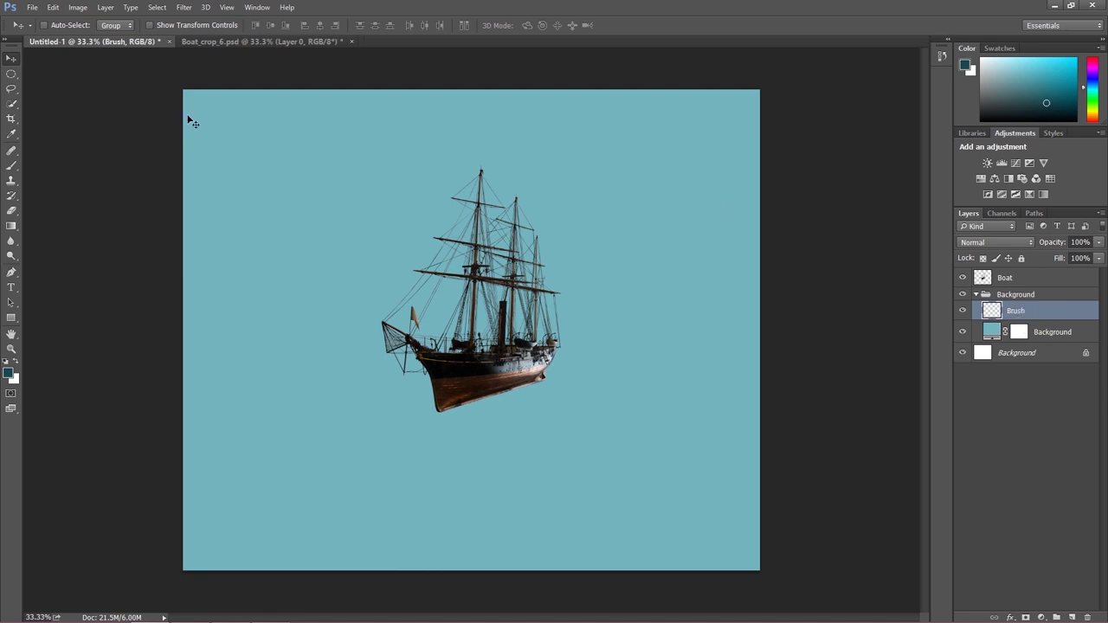
# Set up an enlarged Brush with a white foreground colour and 100% flow
pyautogui.click(16, 166)
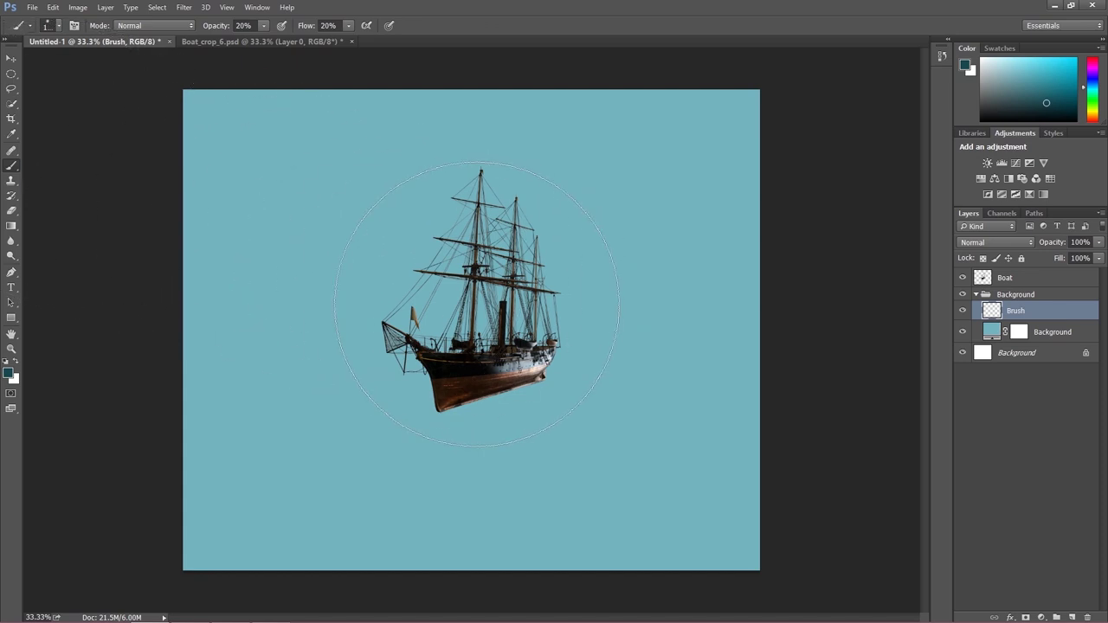
pyautogui.press(']')
pyautogui.press(']')
pyautogui.click(9, 372)
pyautogui.click(749, 139)
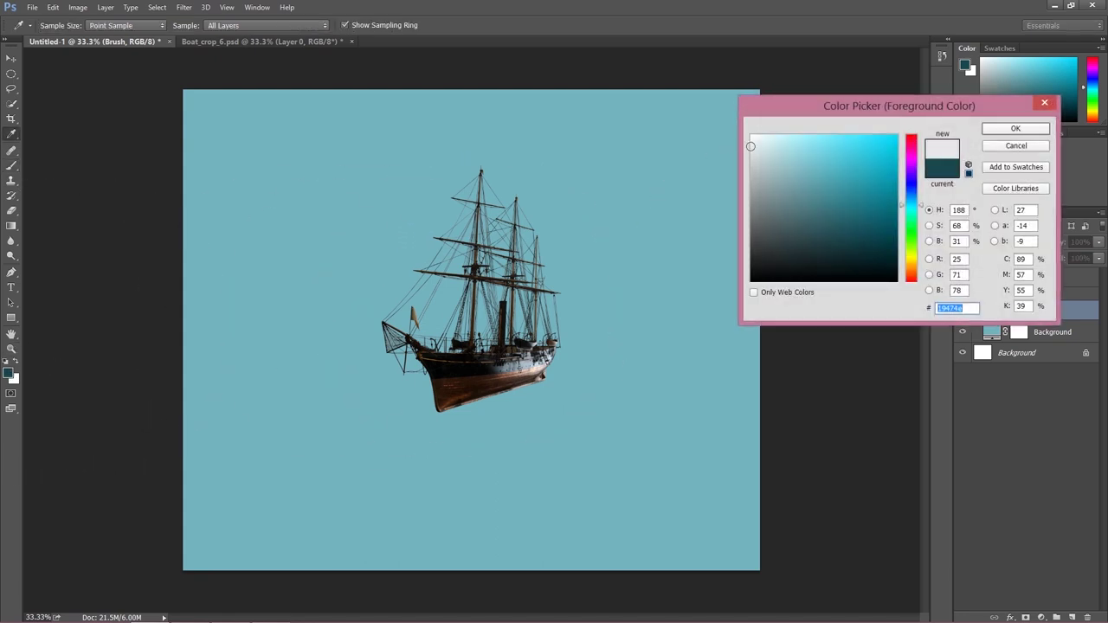
pyautogui.click(1013, 129)
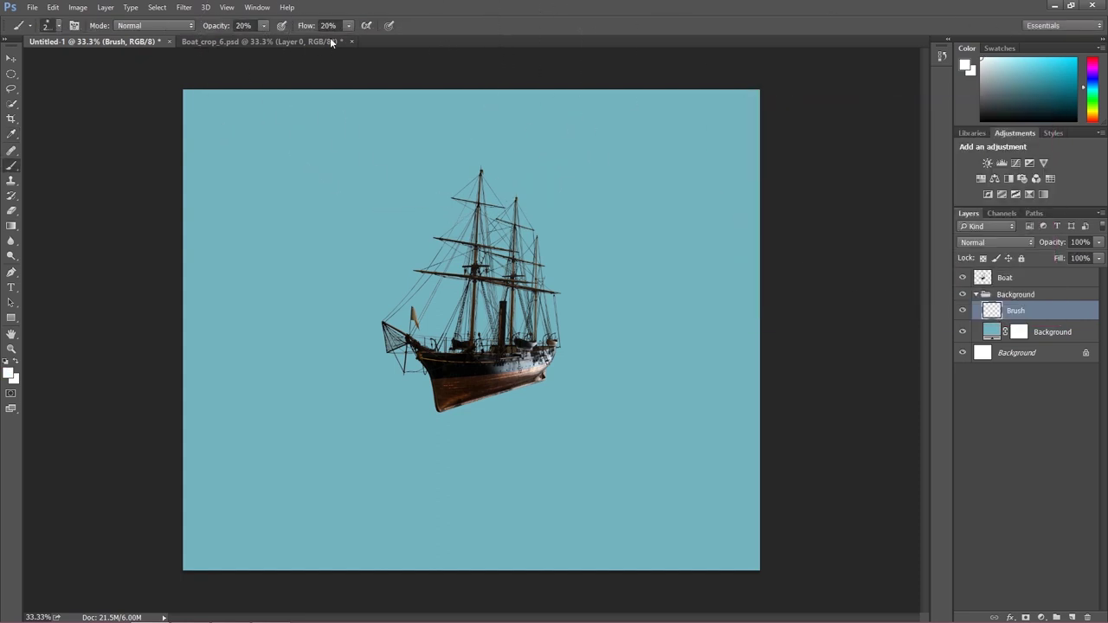
pyautogui.click(301, 26)
pyautogui.write('100')
# Paint a soft white glow behind the ship on the Brush layer, enlarging the brush between dabs
pyautogui.click(472, 306)
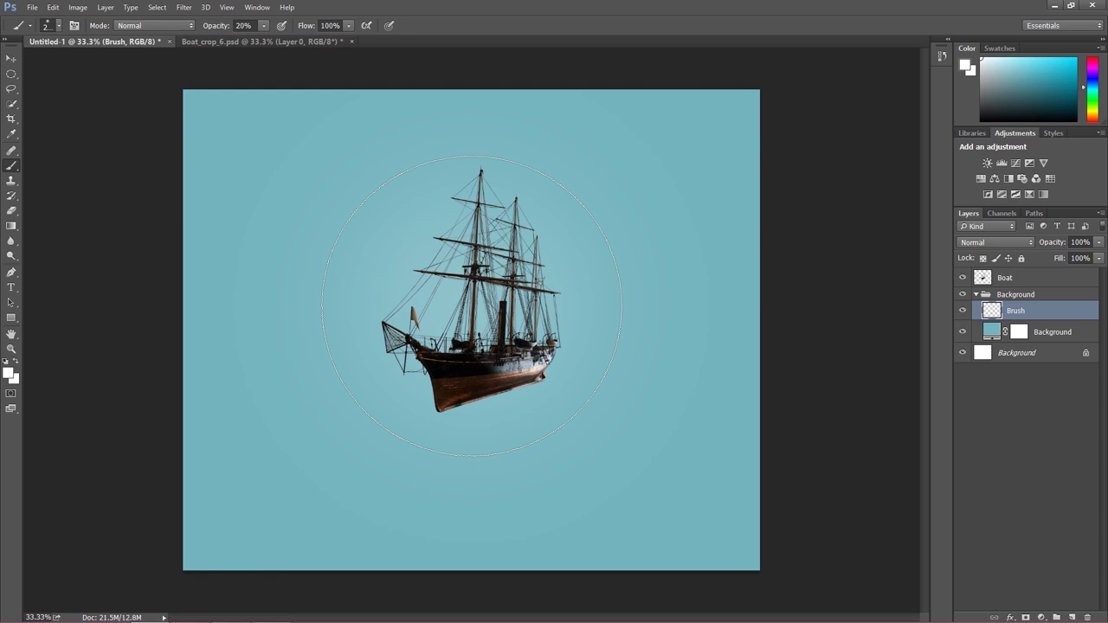
pyautogui.click(471, 306)
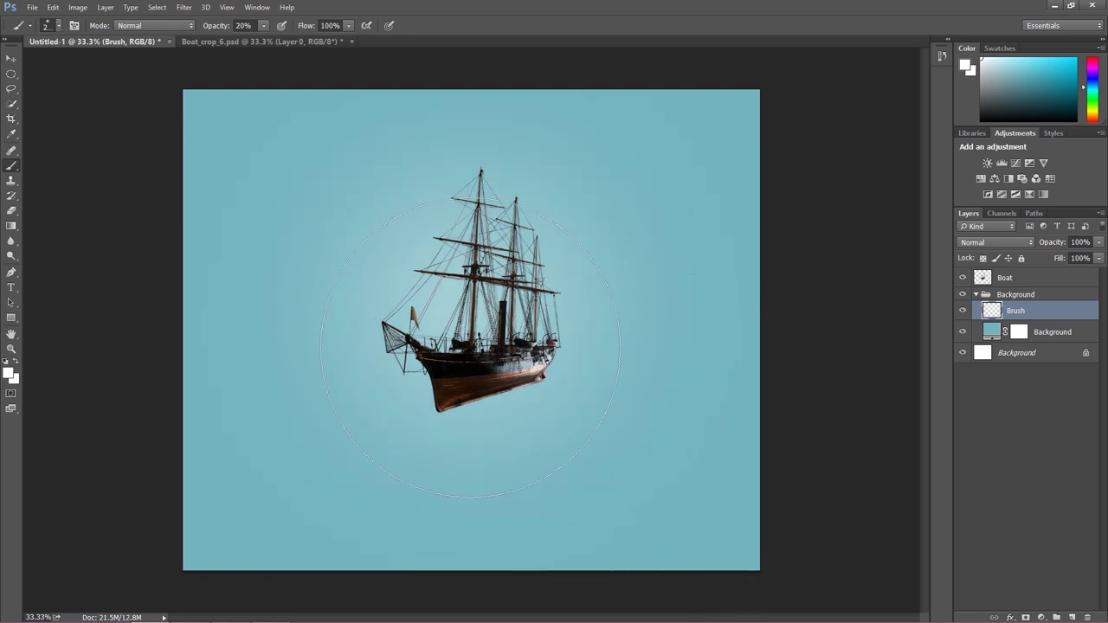
pyautogui.press(']')
pyautogui.press(']')
pyautogui.press(']')
pyautogui.press(']')
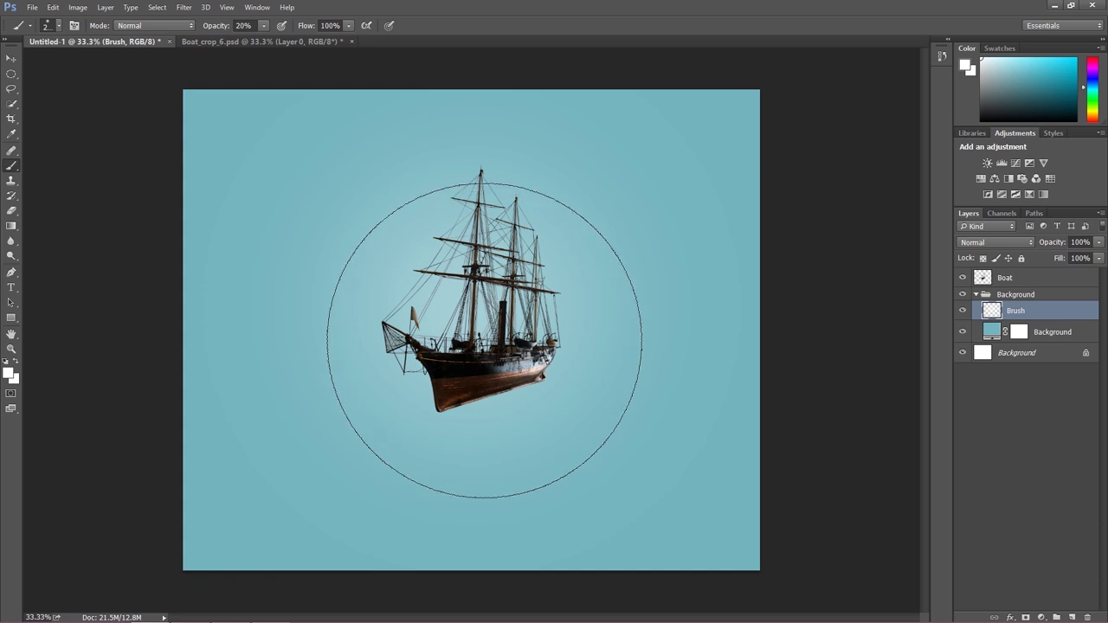
pyautogui.click(479, 324)
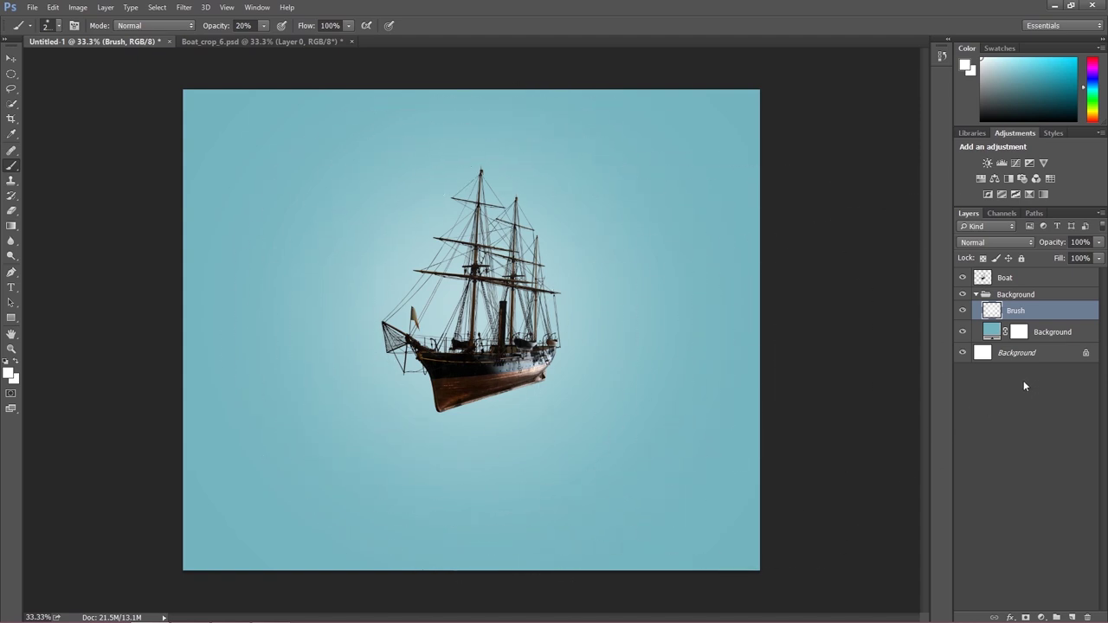
pyautogui.click(474, 324)
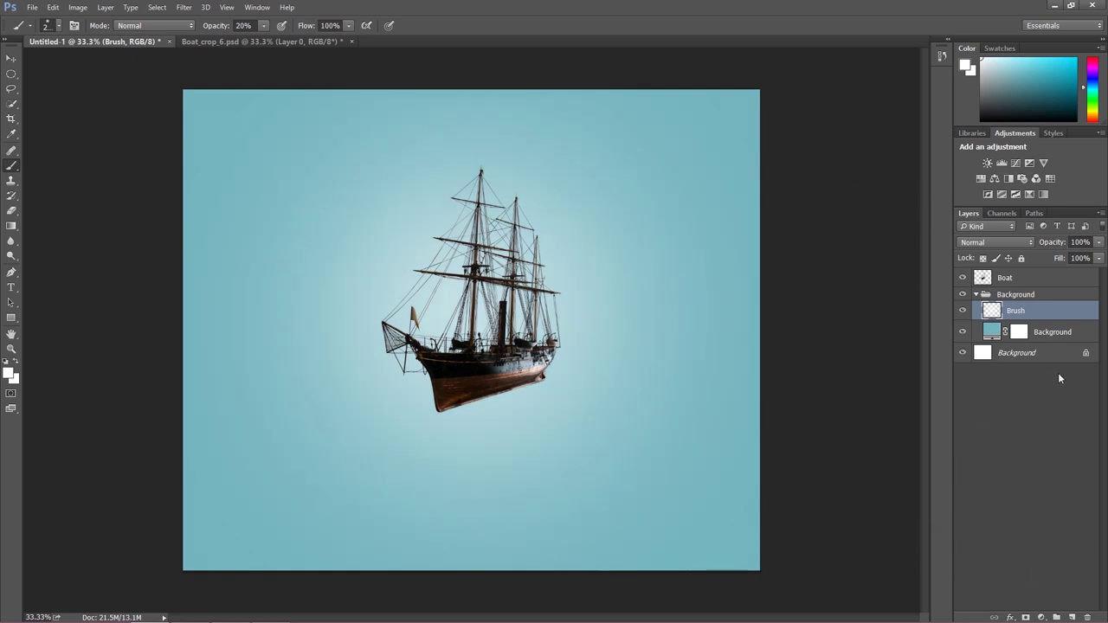
# Collapse the Background group and add a Gradient Map adjustment layer above the Boat layer
pyautogui.click(975, 296)
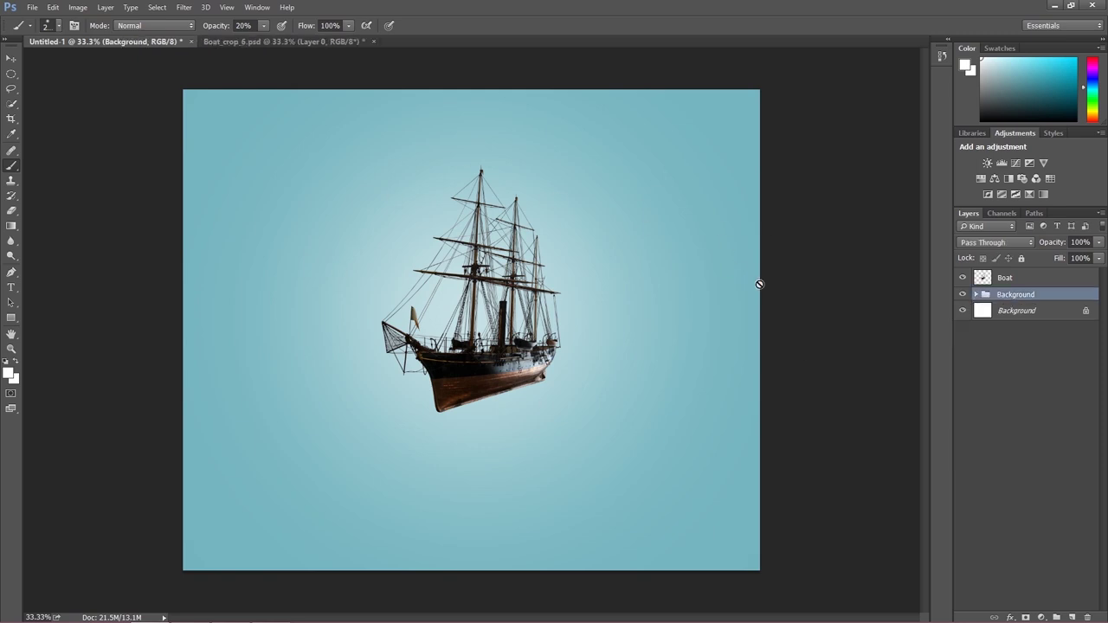
pyautogui.click(963, 281)
pyautogui.click(960, 281)
pyautogui.click(1017, 279)
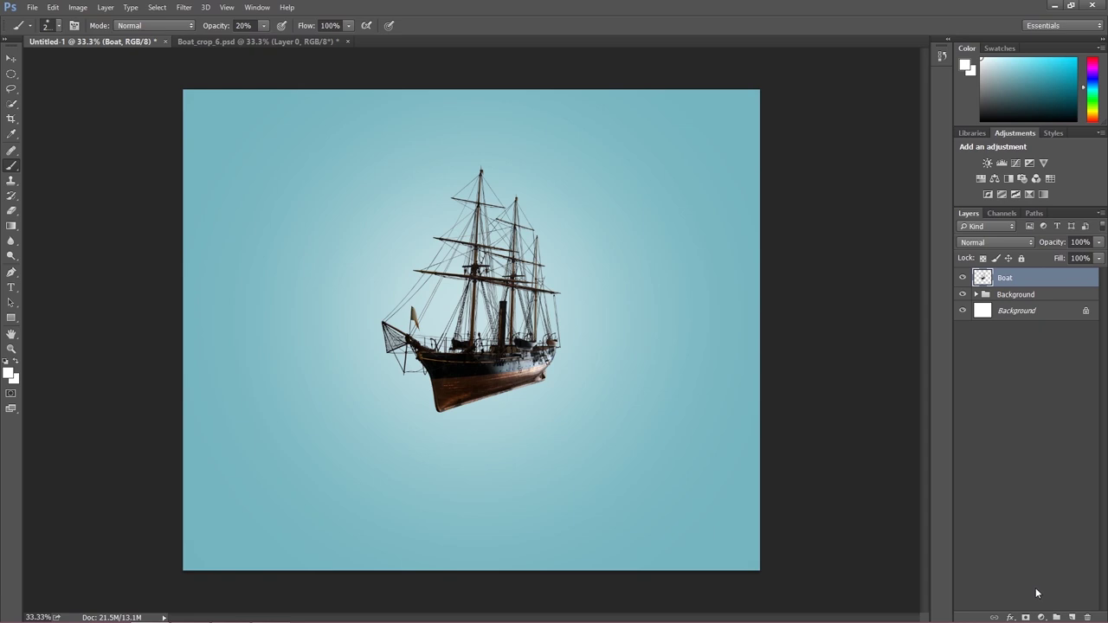
pyautogui.click(1042, 617)
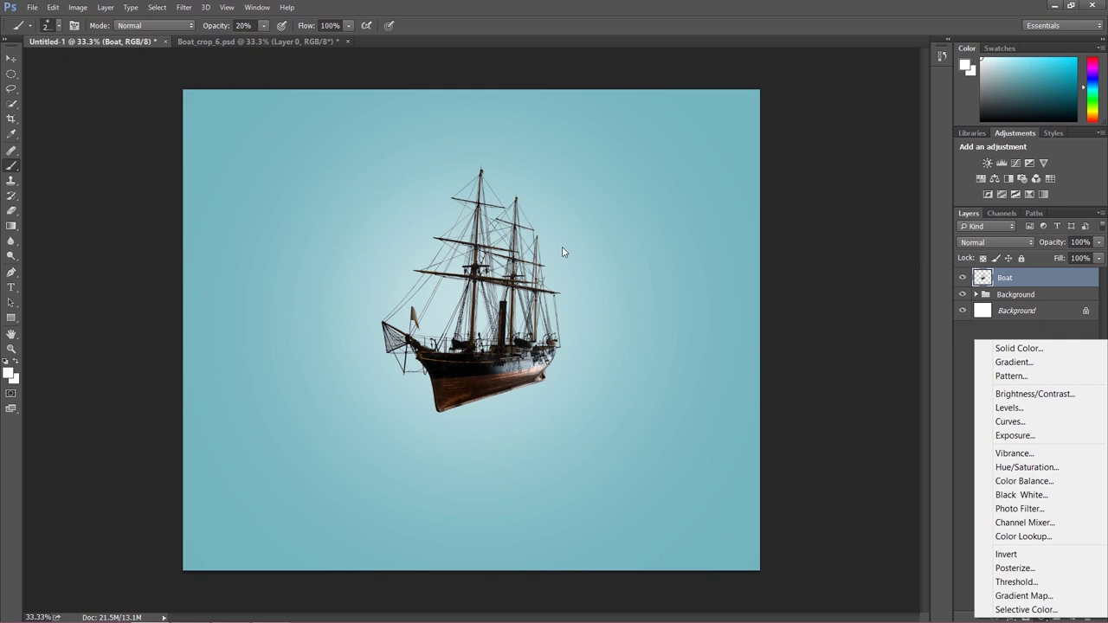
pyautogui.click(1035, 595)
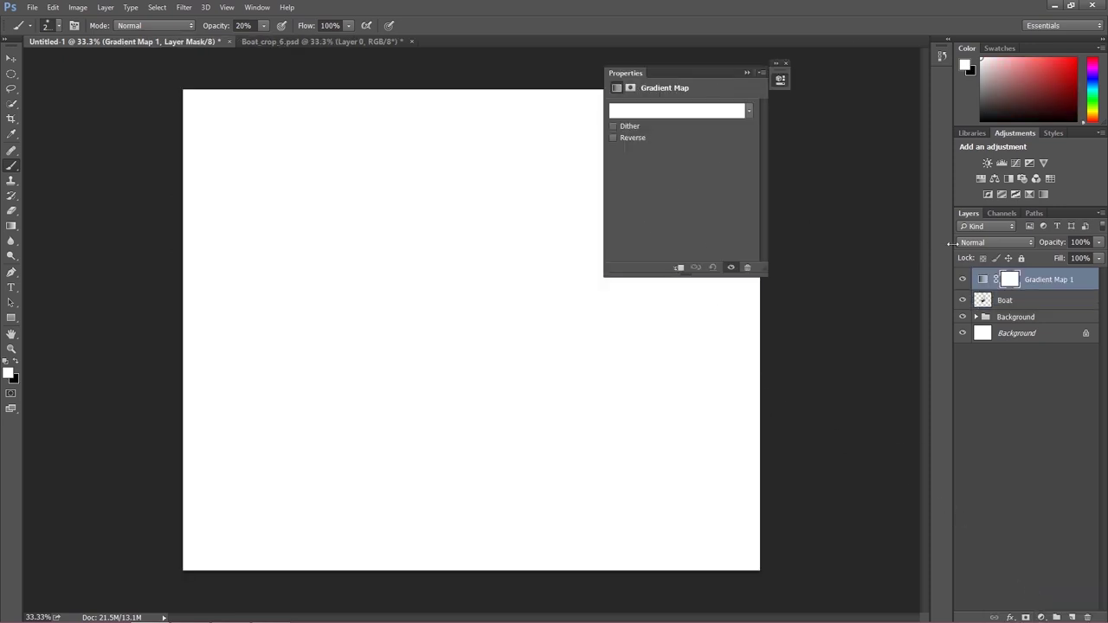
# Set the Gradient Map layer's blend mode to Soft Light and load the Violet, Orange gradient preset
pyautogui.click(975, 243)
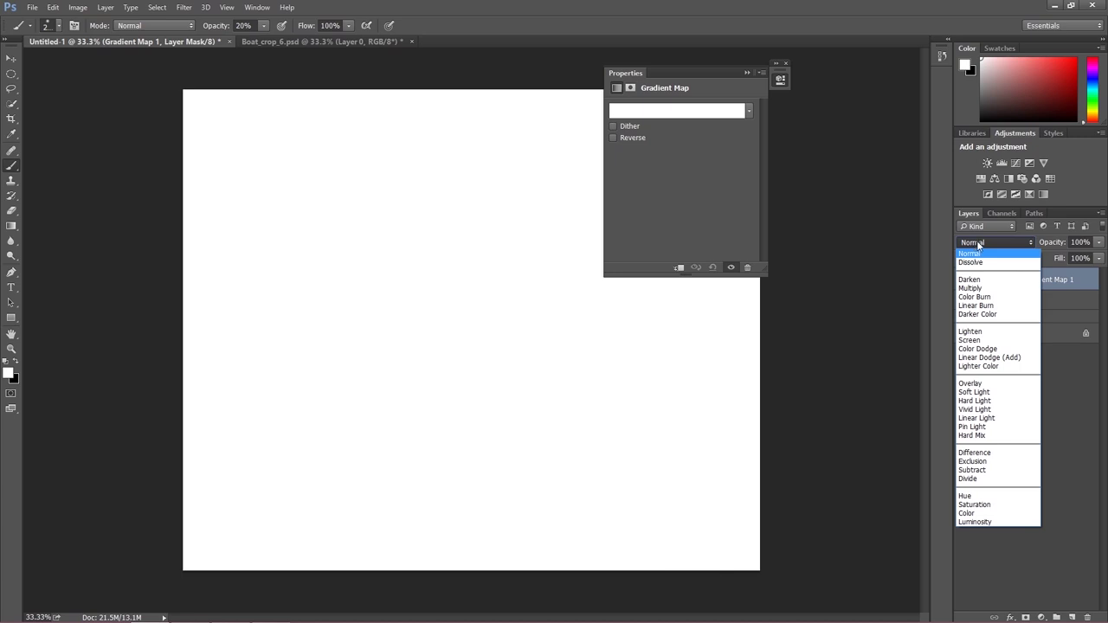
pyautogui.click(973, 393)
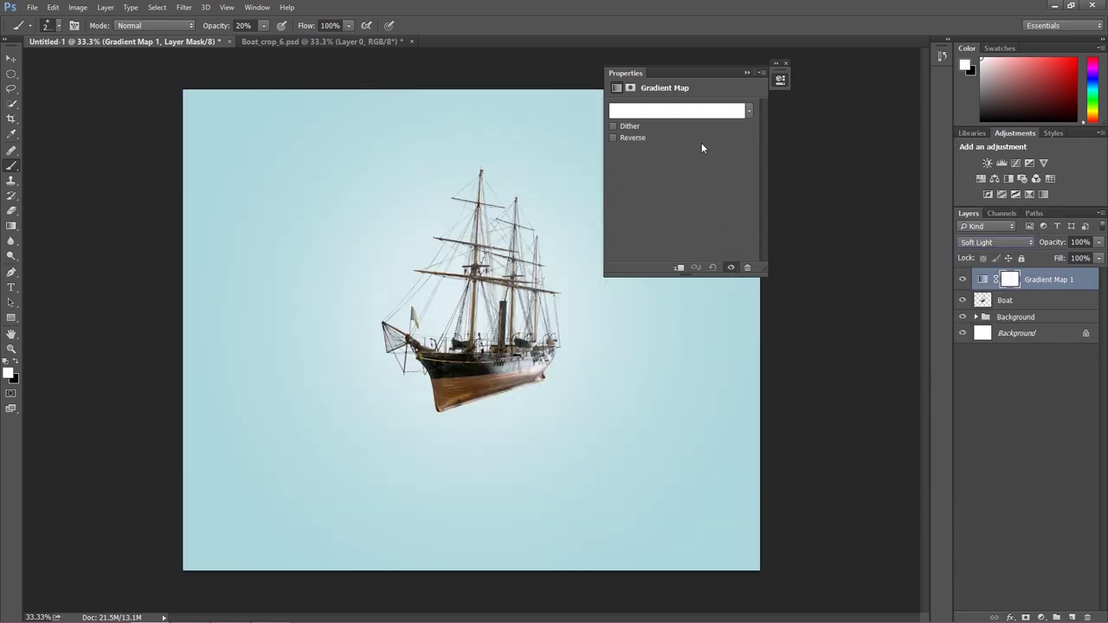
pyautogui.click(687, 116)
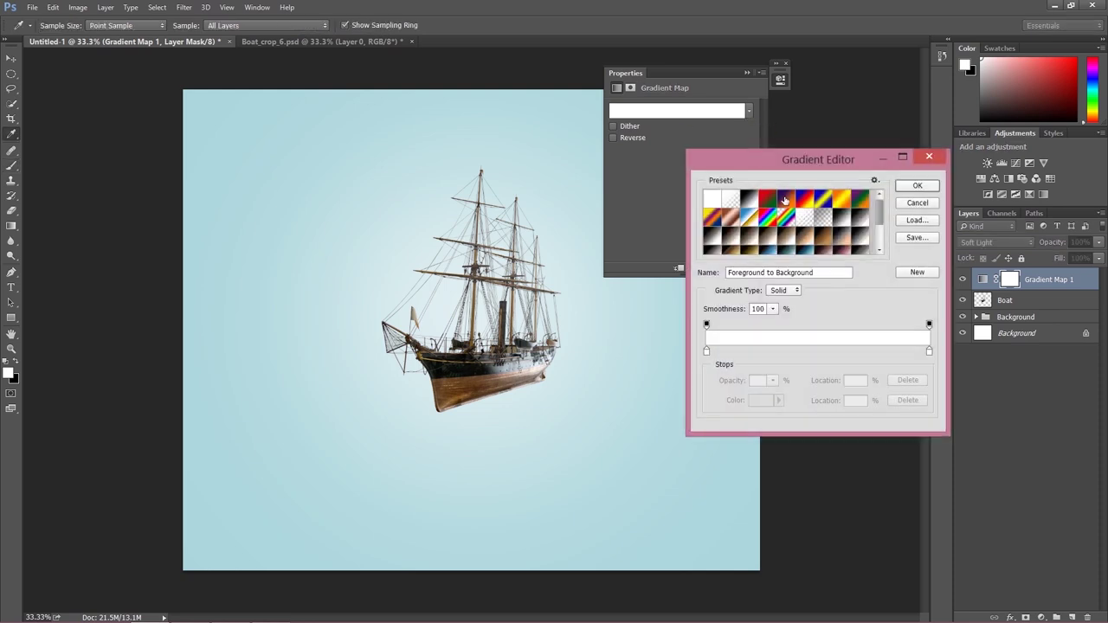
pyautogui.click(785, 201)
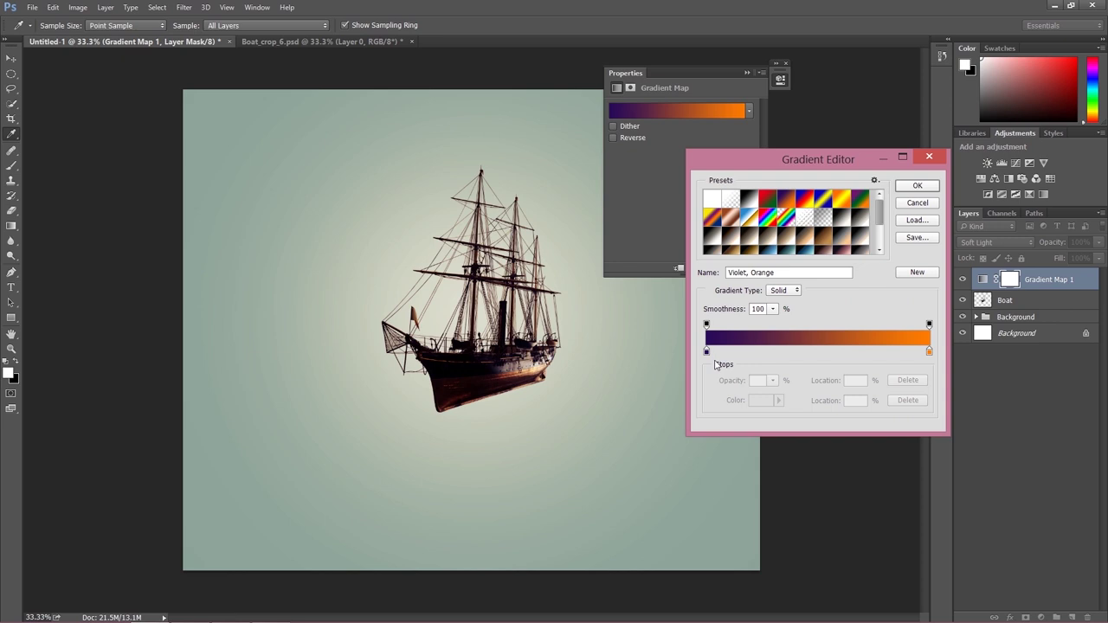
# Recolour the gradient's violet stop at location 0% to a dark blue with hue 244
pyautogui.click(706, 351)
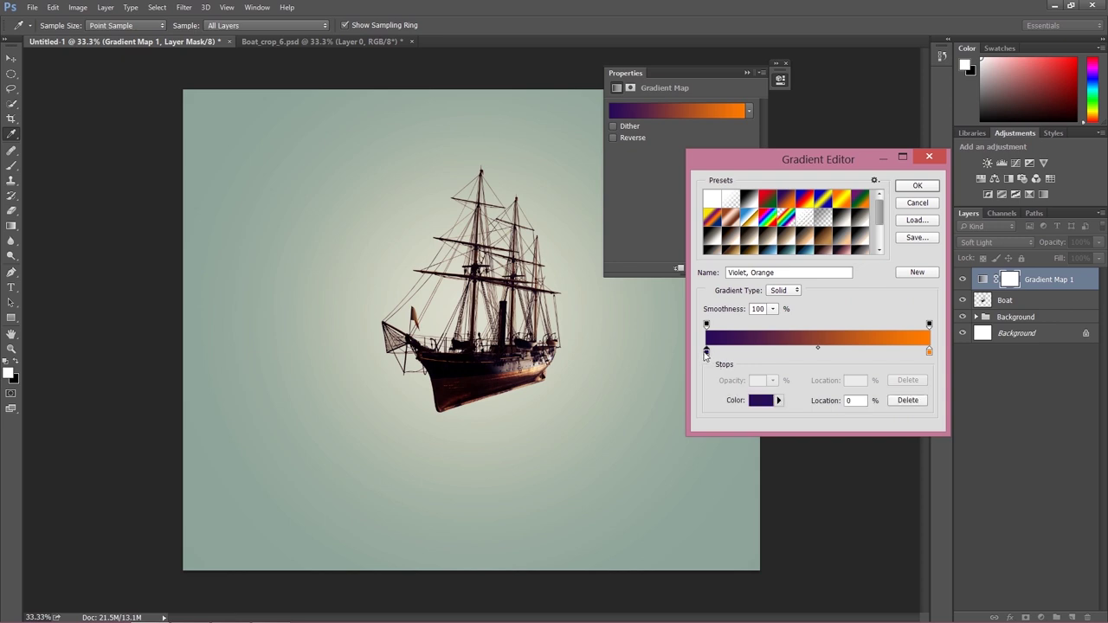
pyautogui.click(761, 400)
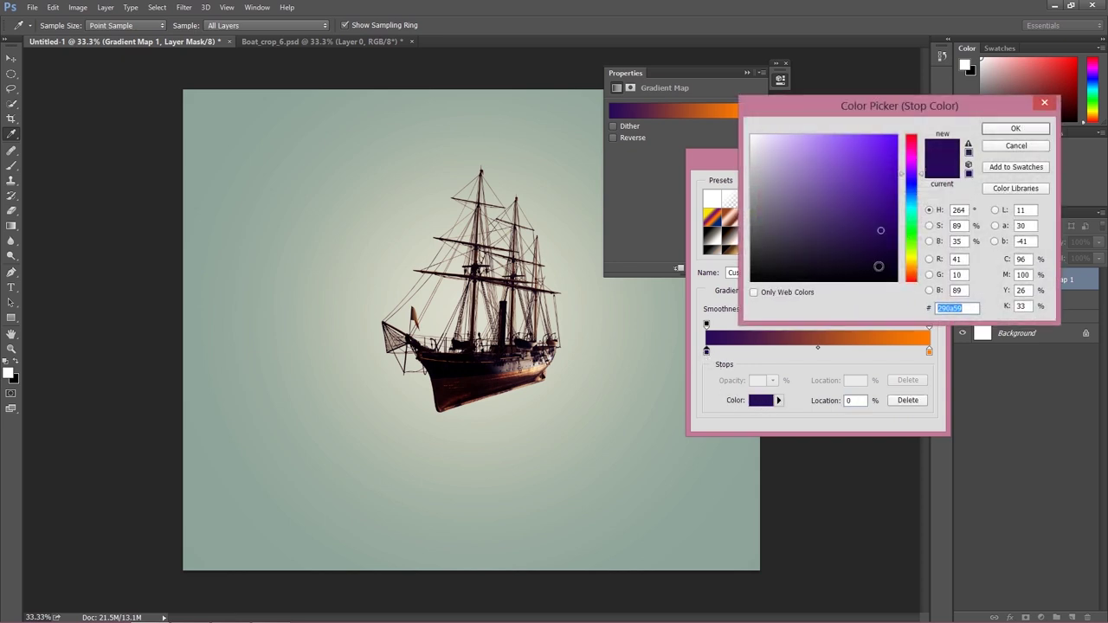
pyautogui.click(914, 185)
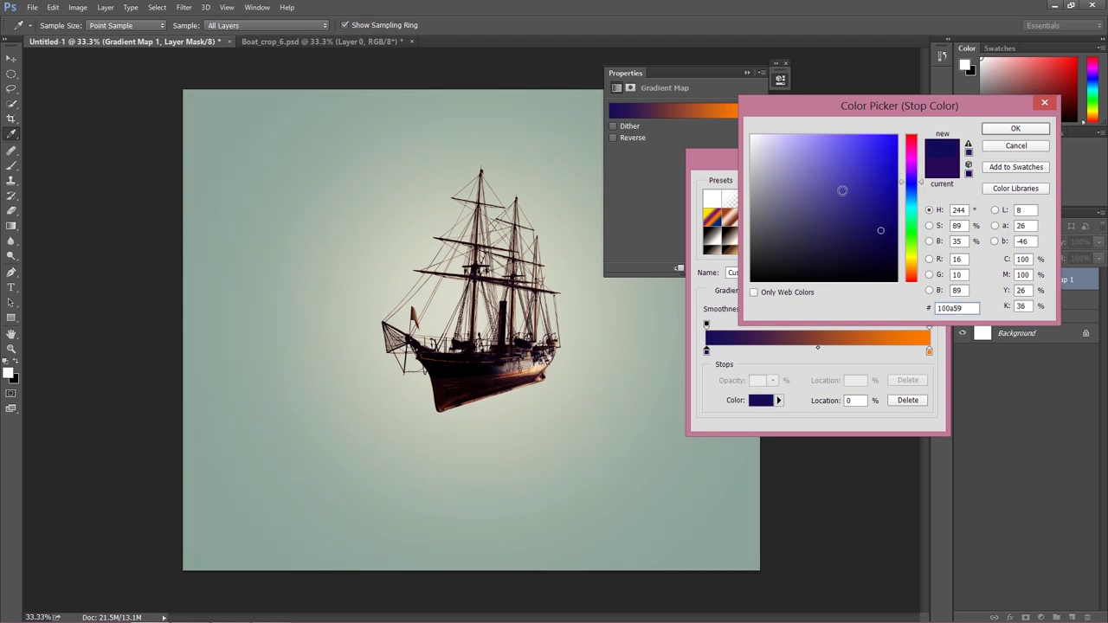
pyautogui.click(871, 224)
pyautogui.moveTo(870, 224); pyautogui.dragTo(863, 222)
pyautogui.click(1011, 130)
# Recolour the gradient's orange stop at location 100% to pale yellow f8dc91 and apply the edited gradient
pyautogui.click(928, 352)
pyautogui.click(751, 402)
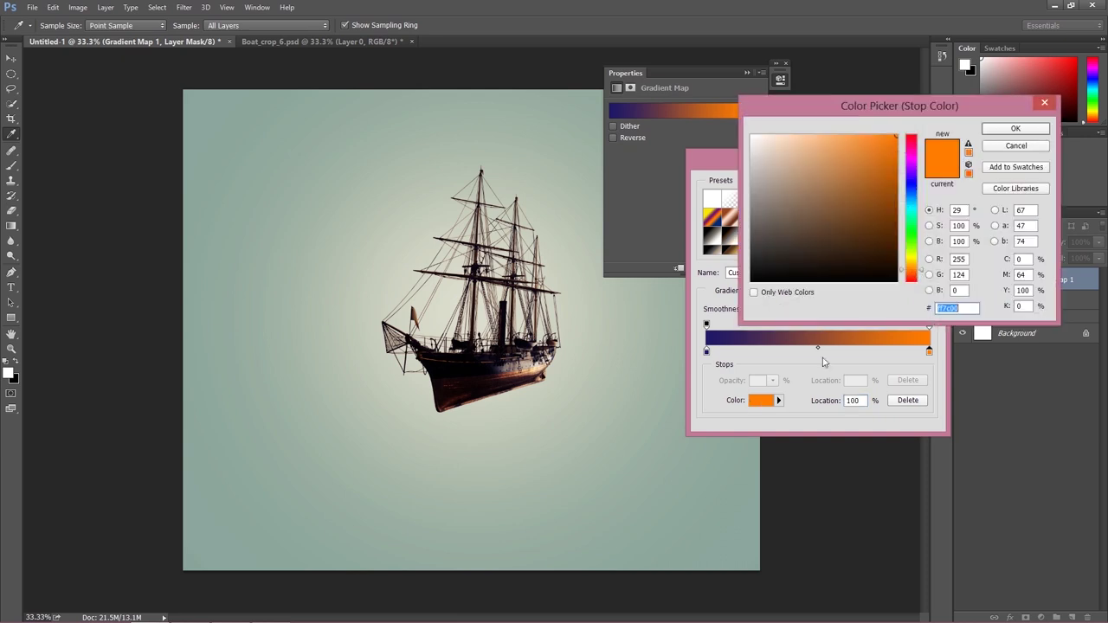
pyautogui.moveTo(911, 275); pyautogui.dragTo(814, 148)
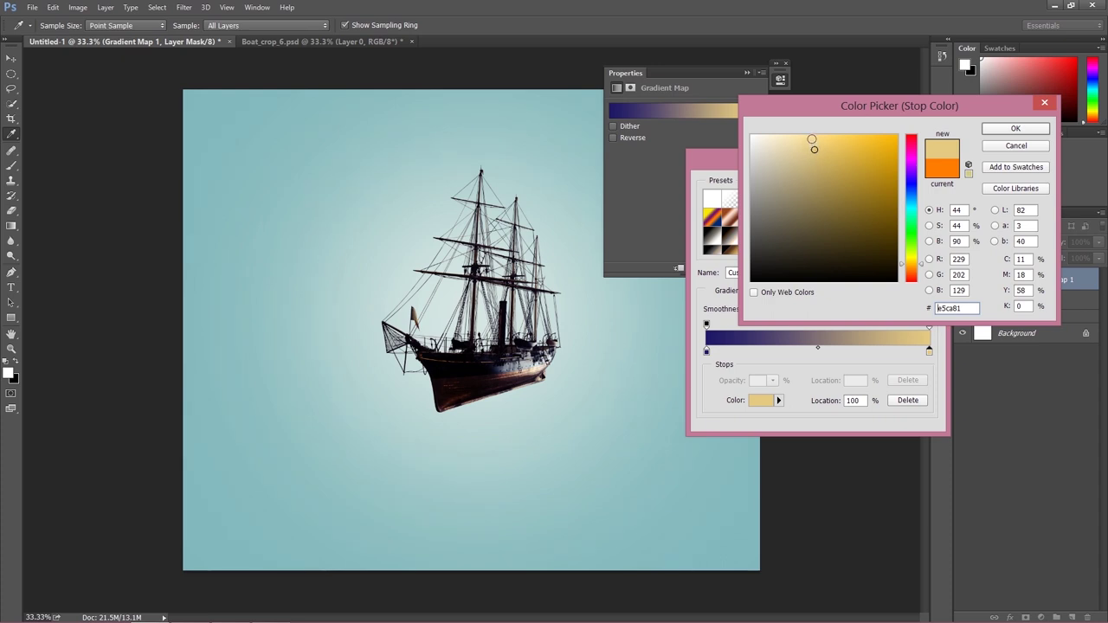
pyautogui.click(811, 139)
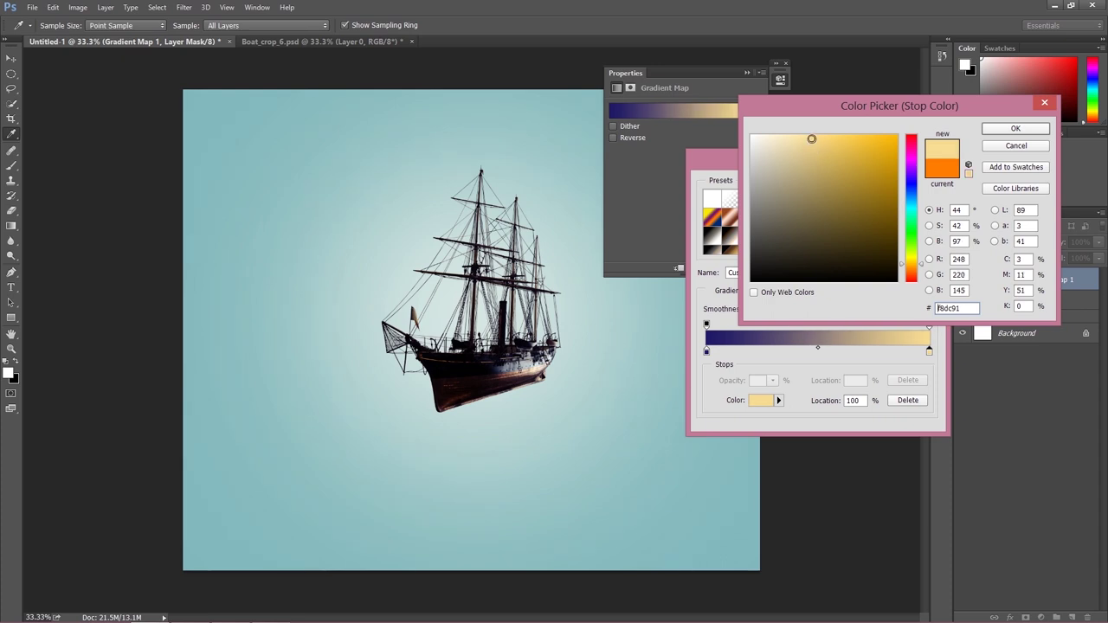
pyautogui.click(1017, 130)
pyautogui.click(915, 183)
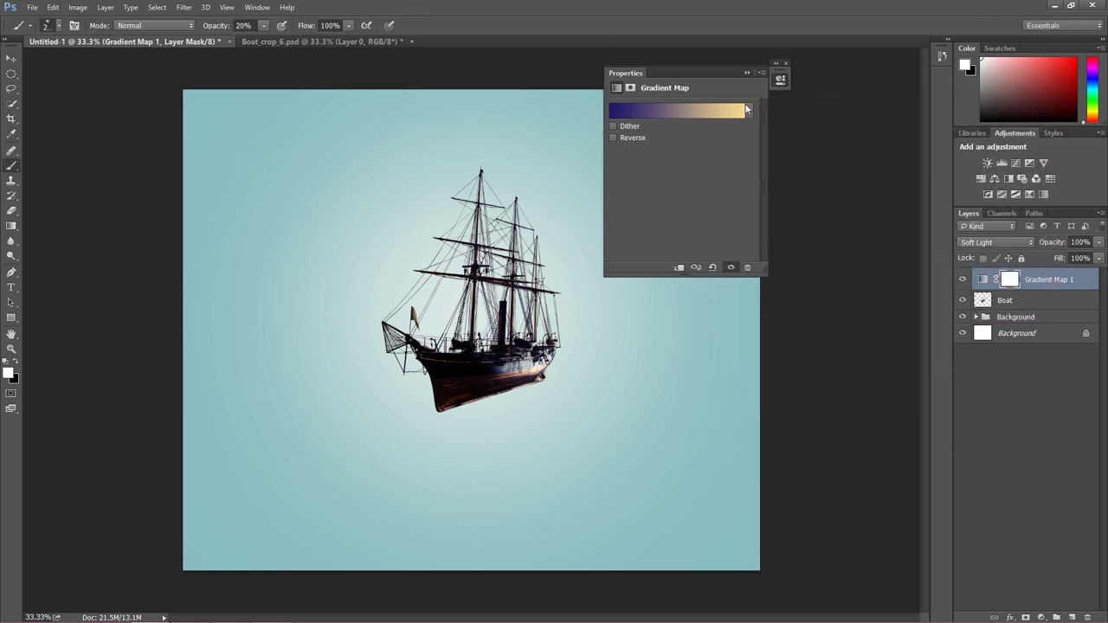
# Close the Gradient Map properties and compare the image with the adjustment hidden and shown
pyautogui.click(746, 73)
pyautogui.click(787, 64)
pyautogui.click(962, 279)
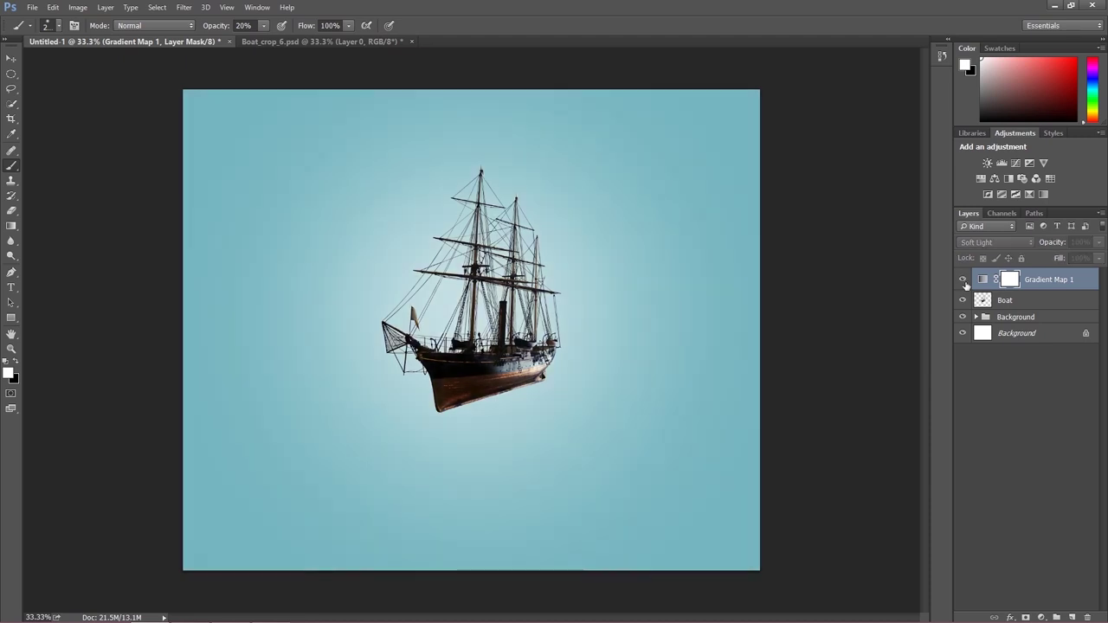
pyautogui.click(962, 280)
pyautogui.click(962, 280)
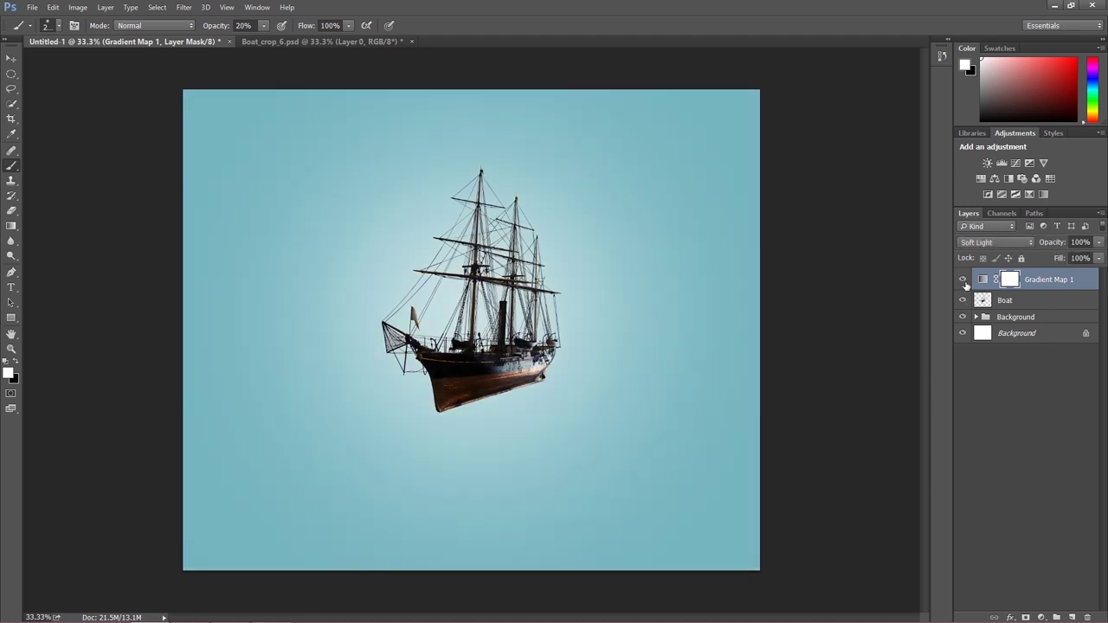
pyautogui.click(963, 280)
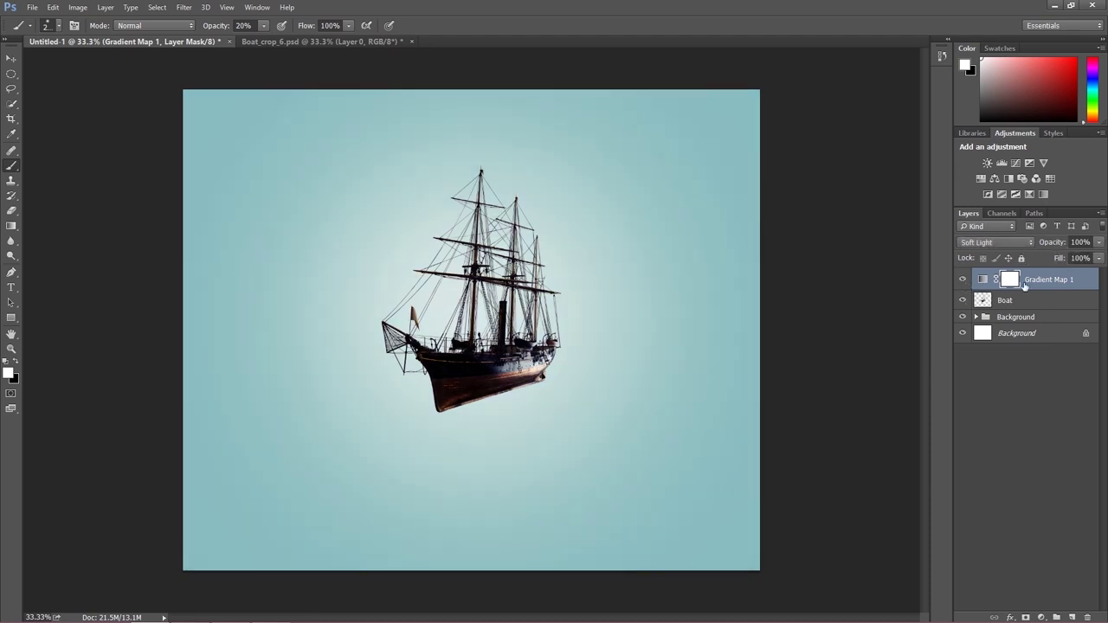
# Move the Gradient Map layer below the Boat layer and into the Background group, above the Brush layer
pyautogui.moveTo(1034, 285); pyautogui.dragTo(1038, 308)
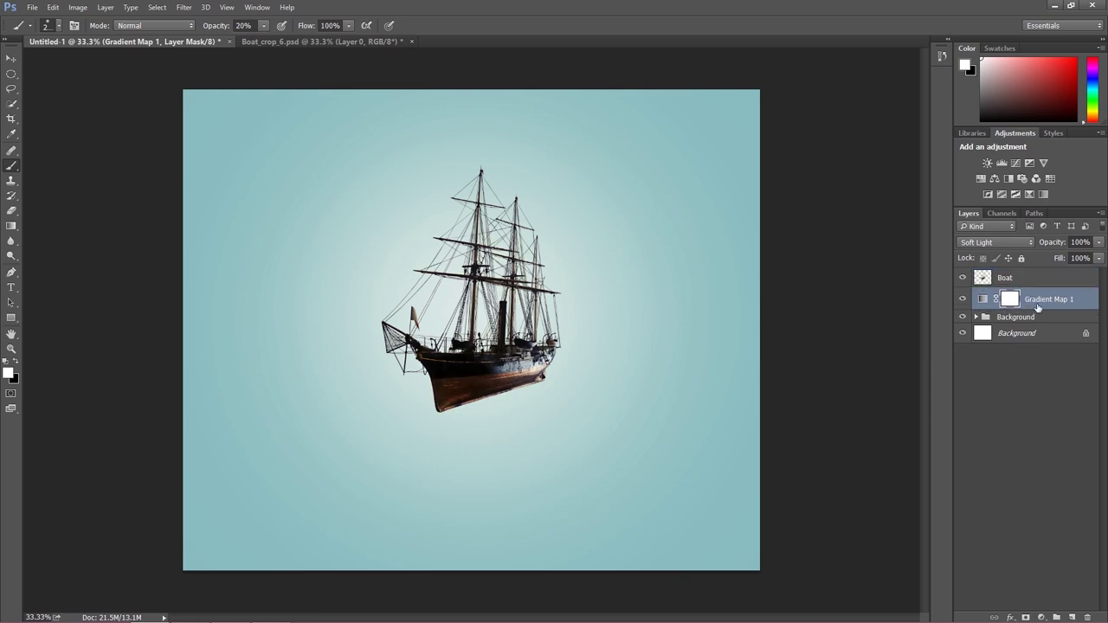
pyautogui.click(976, 317)
pyautogui.moveTo(1039, 301); pyautogui.dragTo(1043, 324)
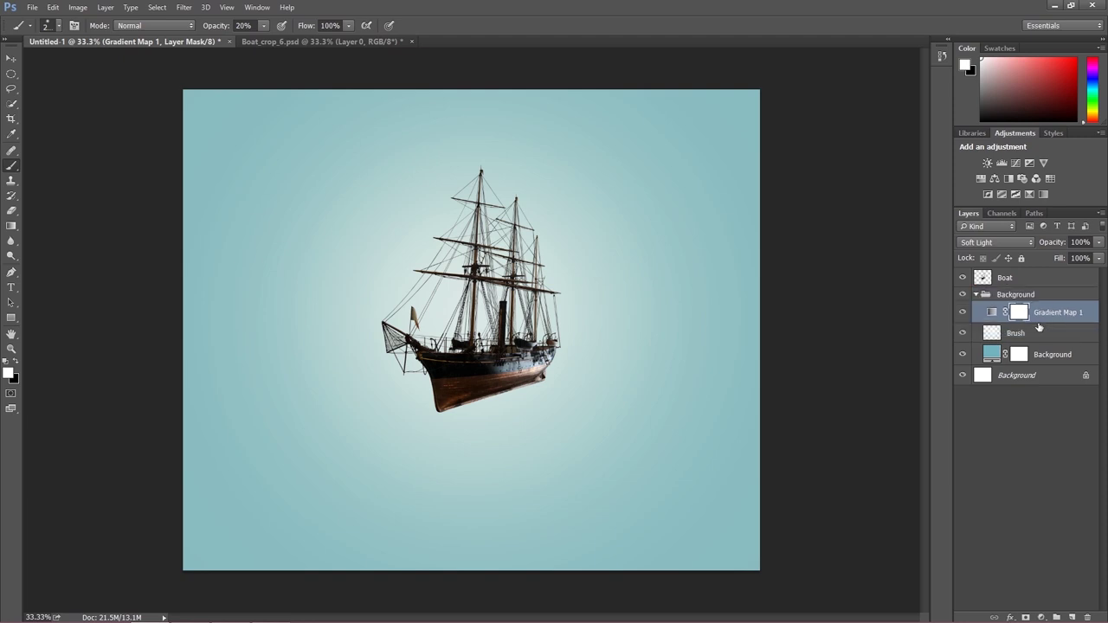
# Compare the Gradient Map hidden and shown, and set the layer's opacity to 60%
pyautogui.click(963, 313)
pyautogui.click(963, 313)
pyautogui.click(1080, 242)
pyautogui.write('60')
pyautogui.press('Return')
# Check the effect of the Background group and its Gradient Map by toggling their visibility, leaving the group collapsed
pyautogui.click(962, 297)
pyautogui.click(962, 297)
pyautogui.click(975, 295)
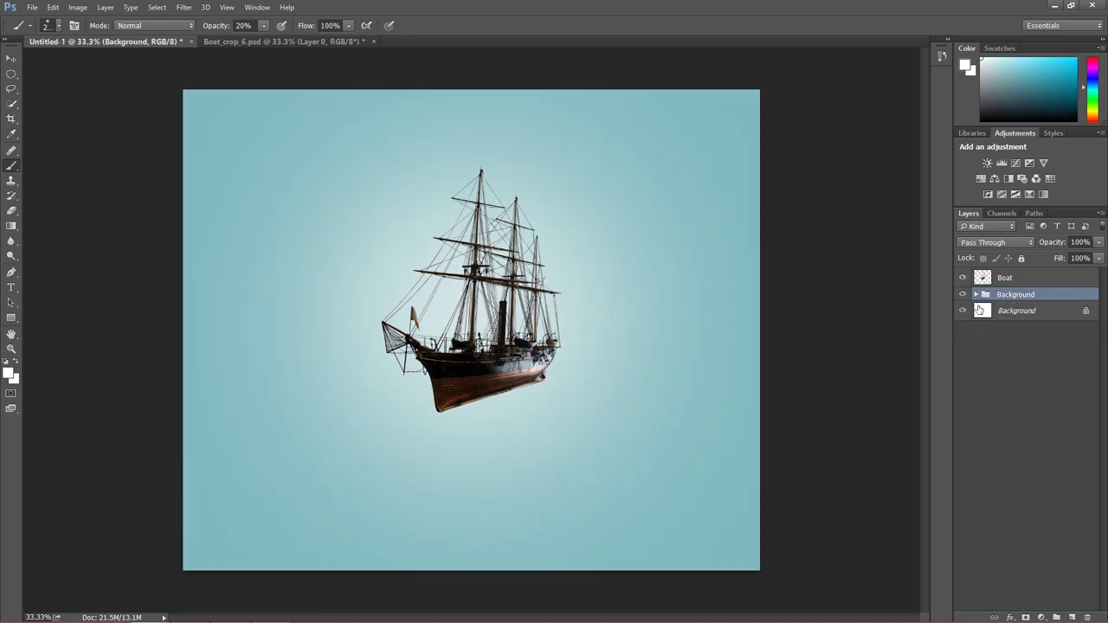
pyautogui.click(975, 308)
pyautogui.click(973, 295)
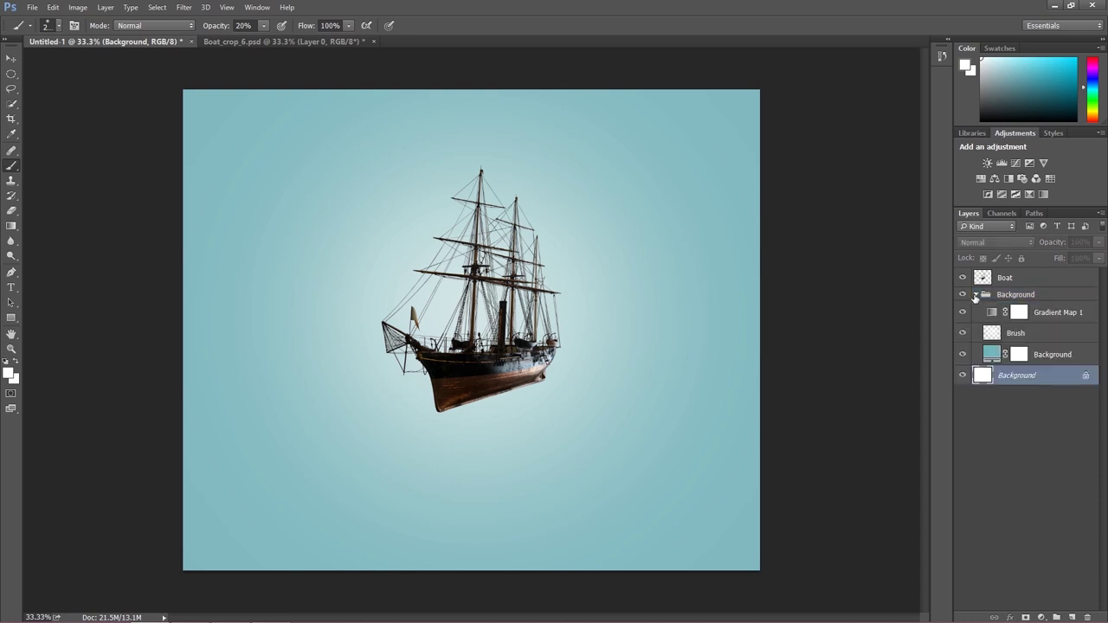
pyautogui.click(962, 312)
pyautogui.click(976, 295)
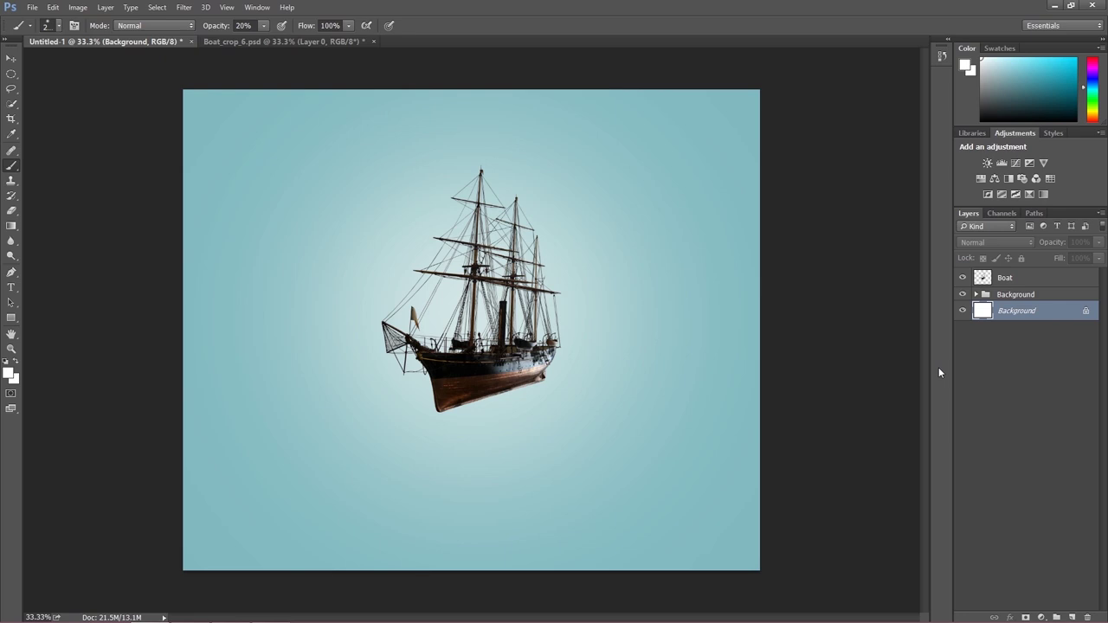
# Hide and reshow the Boat layer to examine it against the Background group
pyautogui.press('v')
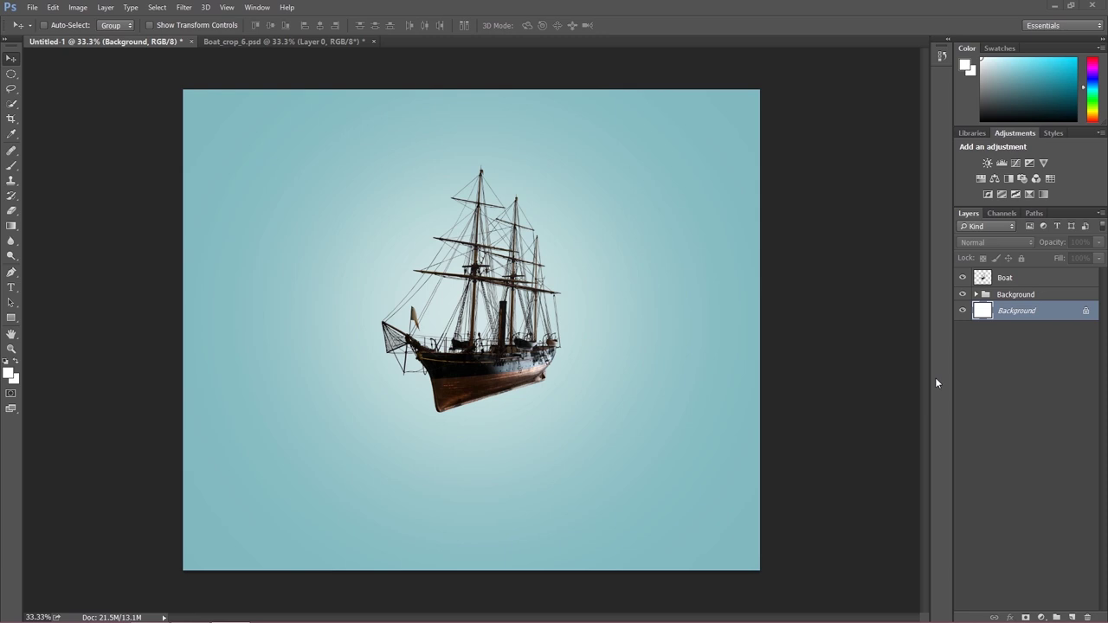
pyautogui.click(1004, 280)
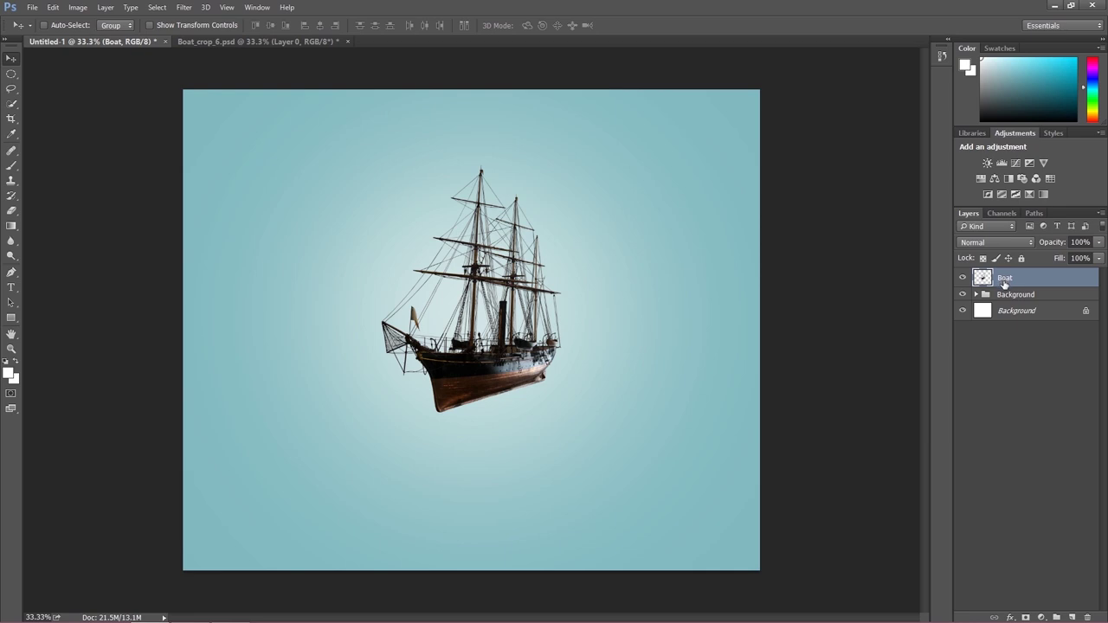
pyautogui.click(1002, 295)
pyautogui.click(962, 279)
pyautogui.click(962, 279)
pyautogui.click(995, 280)
pyautogui.click(998, 296)
pyautogui.click(999, 278)
# Add an empty layer named Shadow between the Boat layer and the Background group
pyautogui.click(1009, 298)
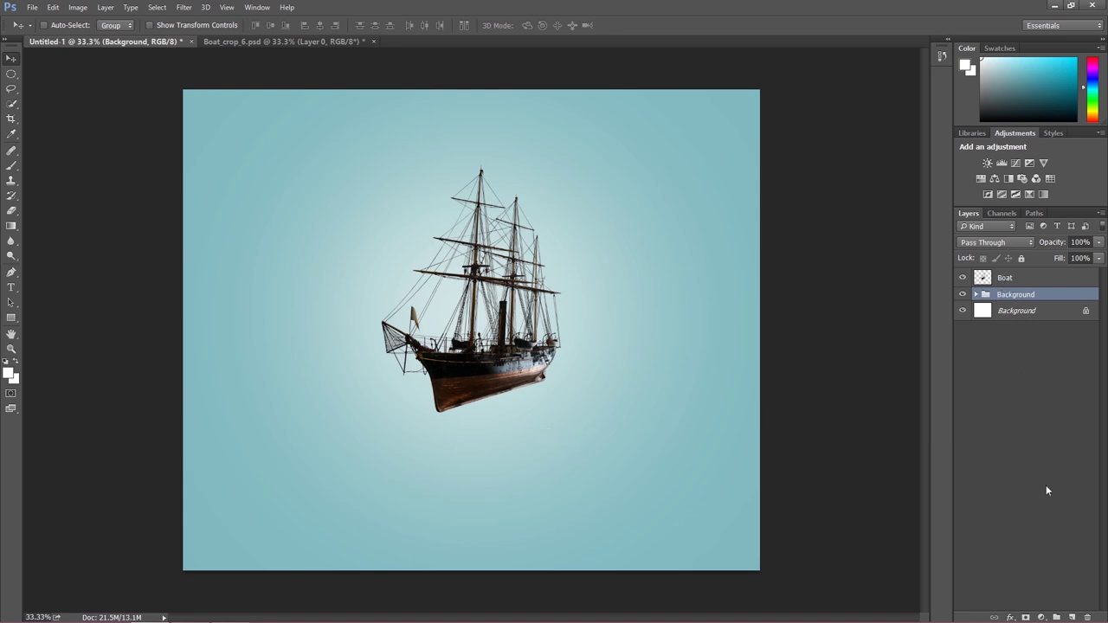
pyautogui.click(1072, 618)
pyautogui.doubleClick(1008, 297)
pyautogui.moveTo(1000, 297); pyautogui.dragTo(1020, 298)
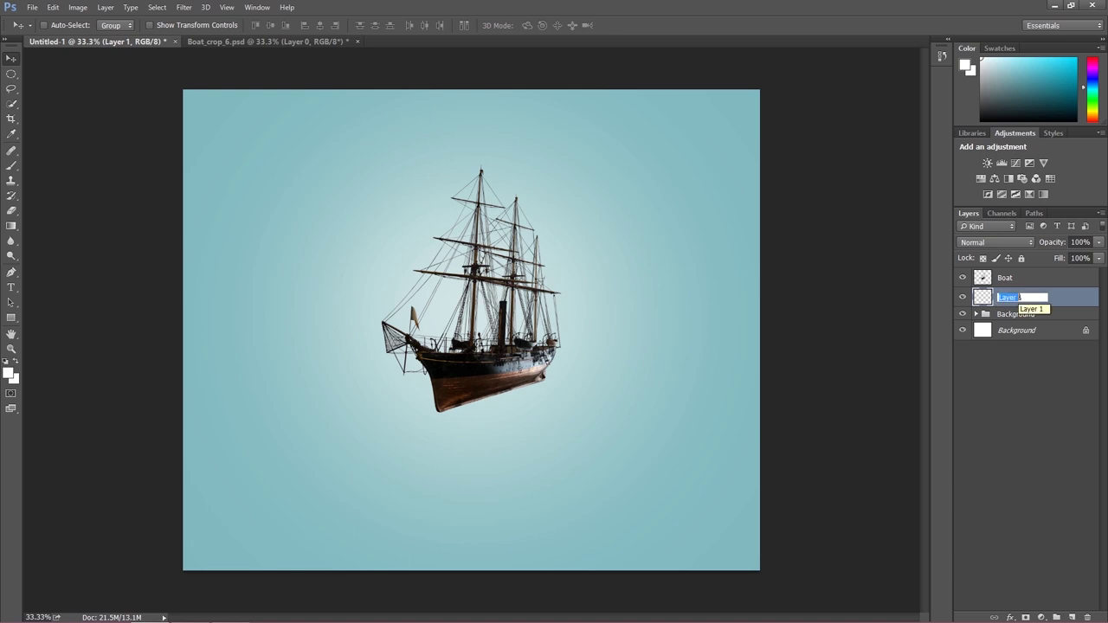
pyautogui.write('Shadow')
pyautogui.press('Return')
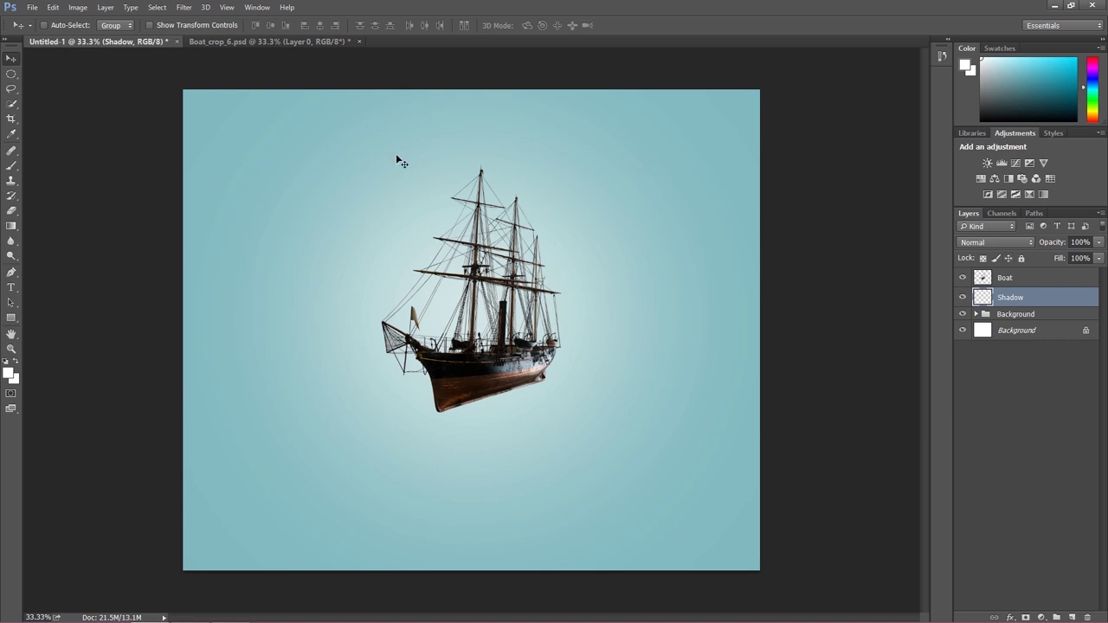
# Make a flat elliptical selection slightly narrower than the ship's hull and place it just below the boat
pyautogui.rightClick(10, 76)
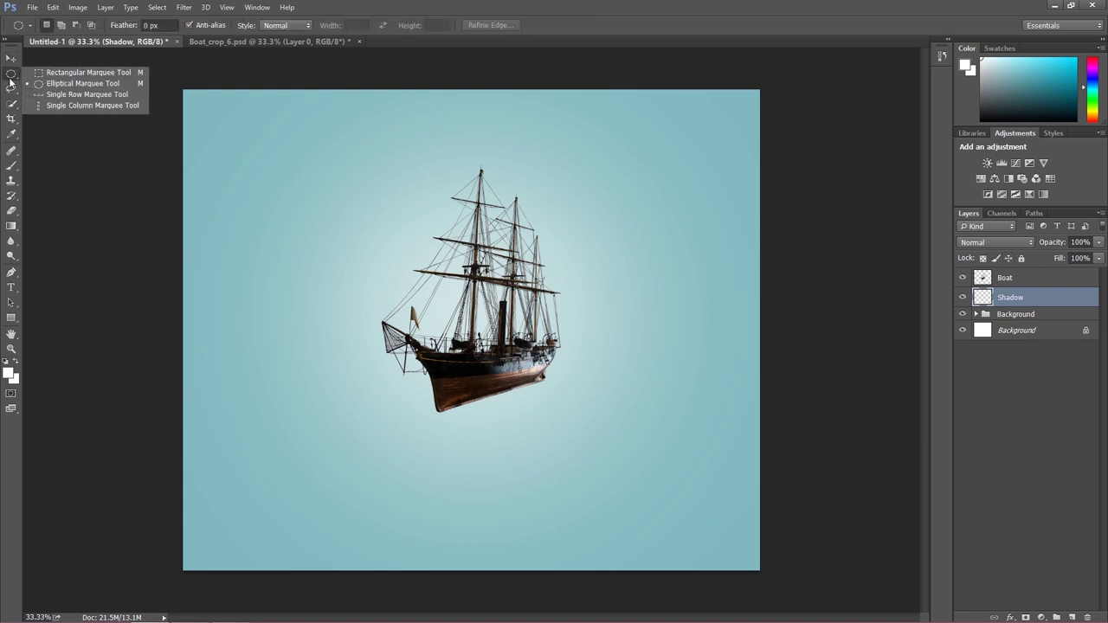
pyautogui.click(78, 87)
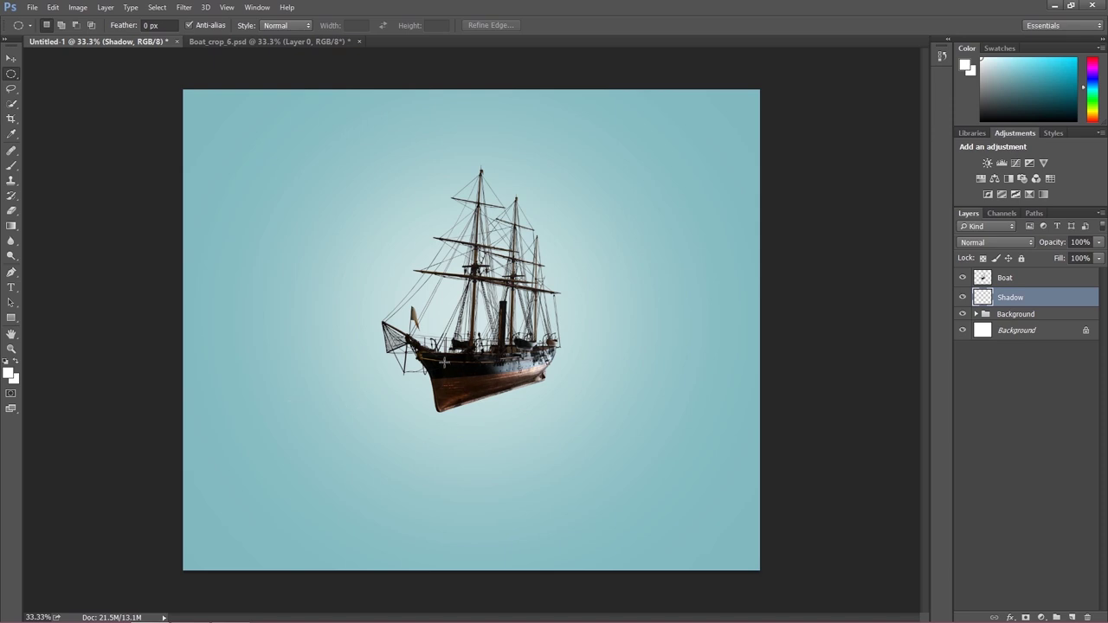
pyautogui.moveTo(443, 360); pyautogui.dragTo(542, 378)
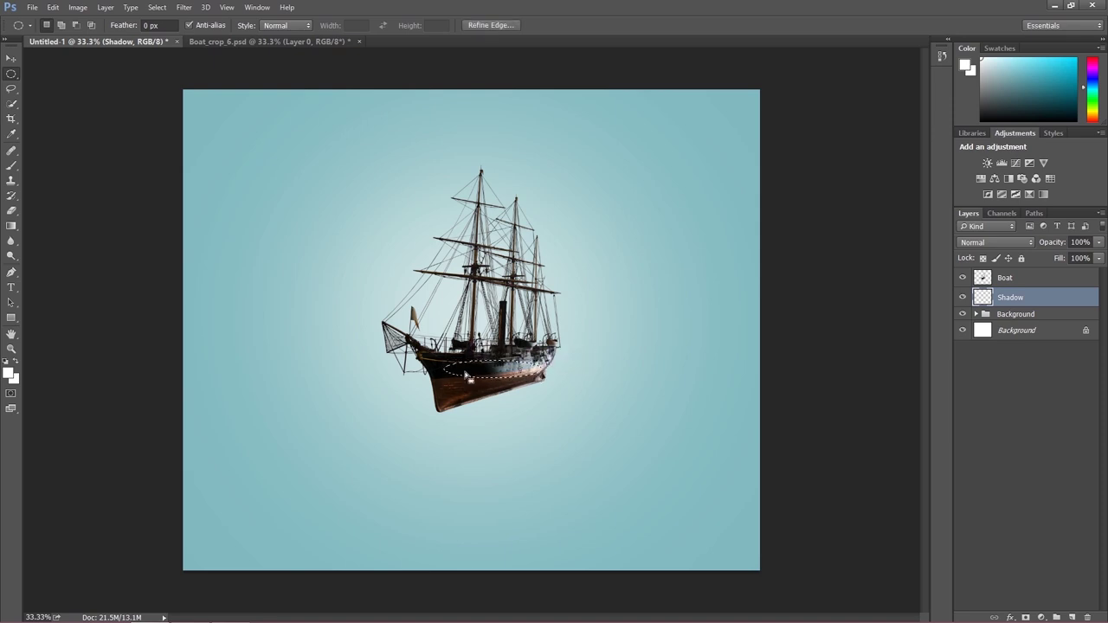
pyautogui.moveTo(450, 375); pyautogui.dragTo(455, 378)
pyautogui.moveTo(480, 374); pyautogui.dragTo(492, 439)
# Fill the elliptical selection with a black (000000) Solid Color fill on the Shadow layer
pyautogui.click(1041, 617)
pyautogui.click(1055, 343)
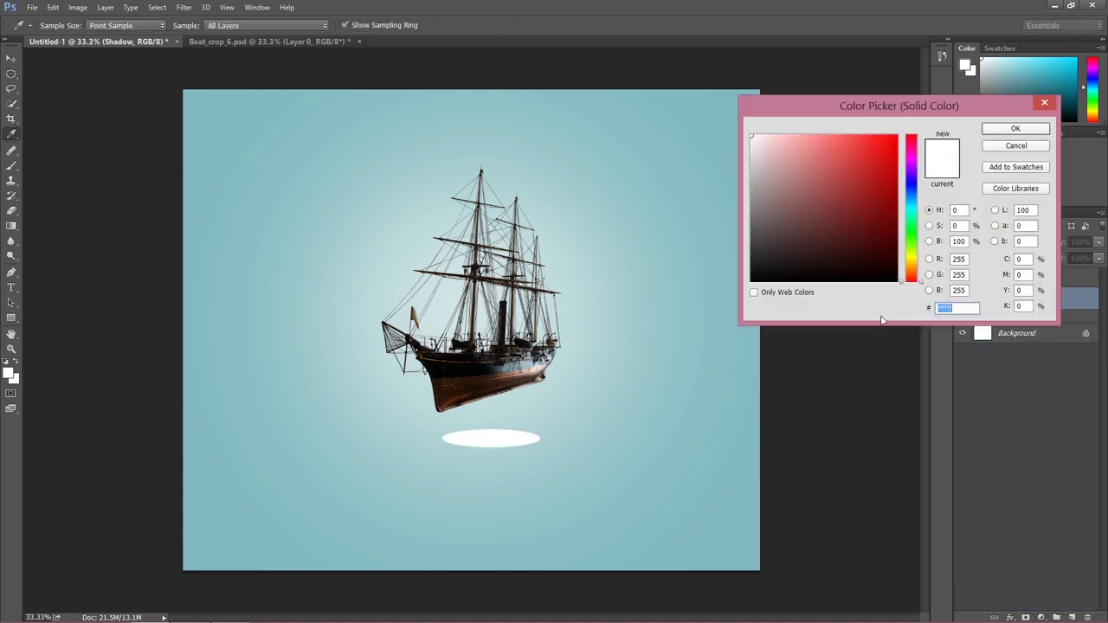
pyautogui.write('000000')
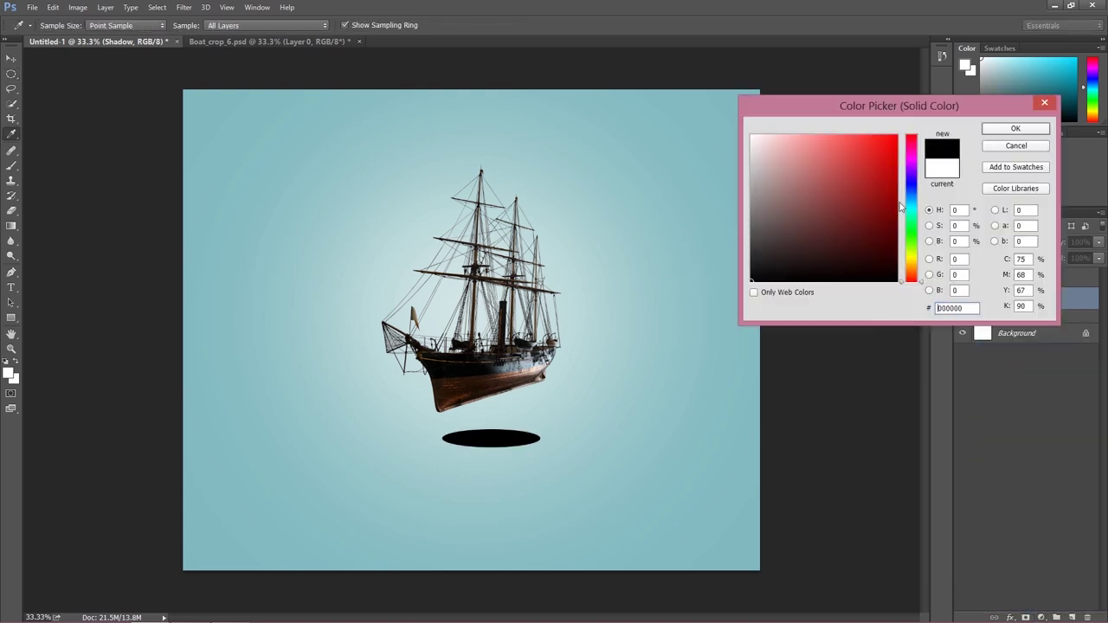
pyautogui.click(1017, 130)
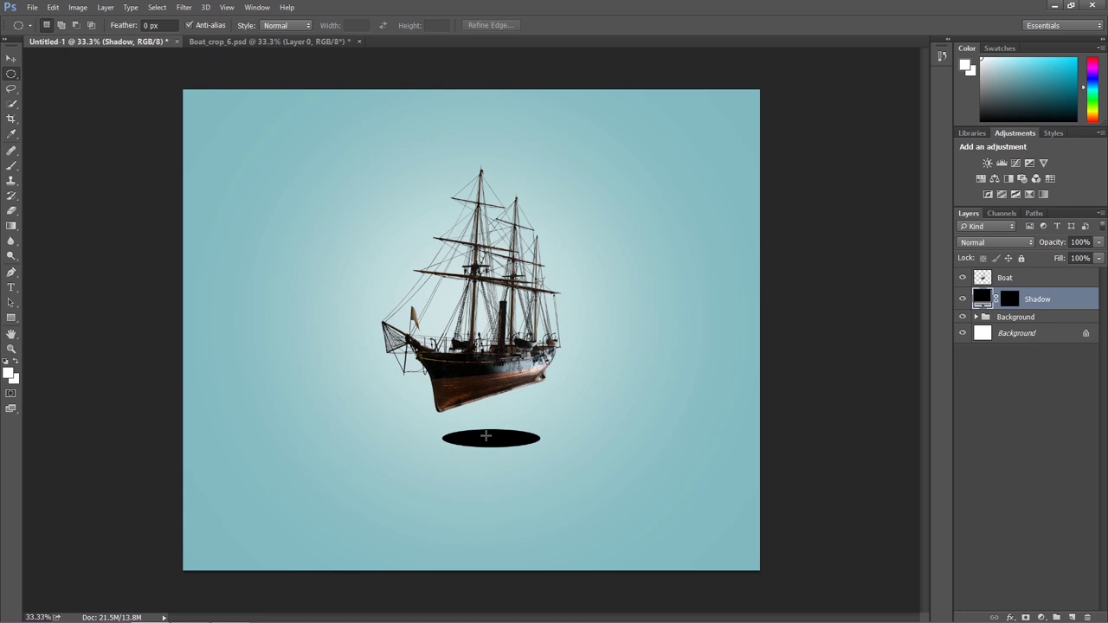
# Rotate the black ellipse on the Shadow layer to about -14.19° and place it beneath the ship's hull
pyautogui.hotkey('ctrl', 't')
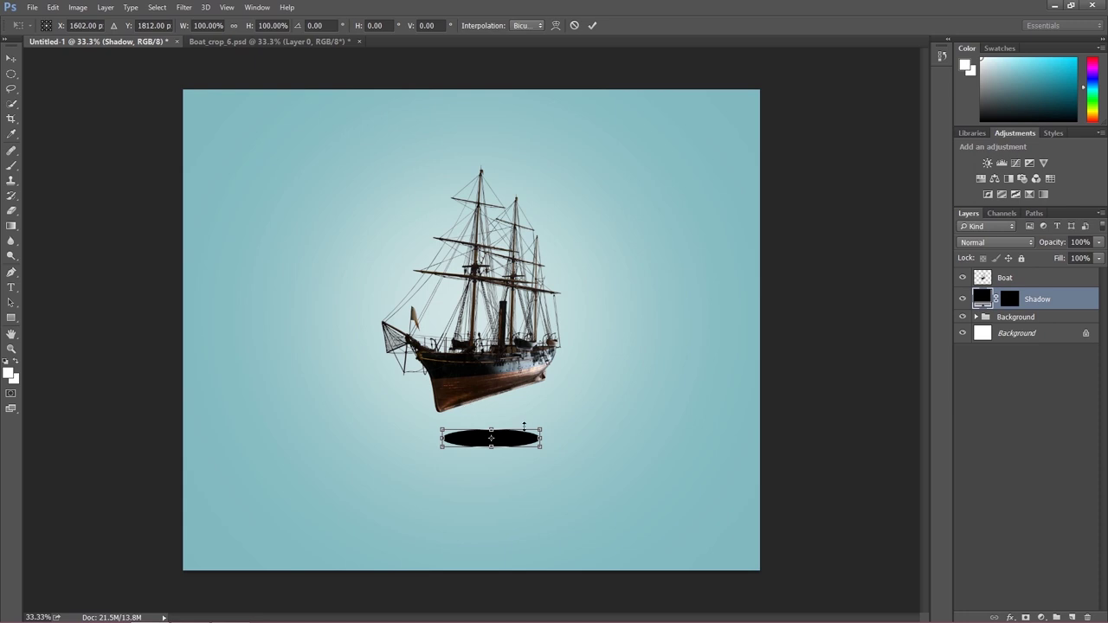
pyautogui.moveTo(428, 416); pyautogui.dragTo(425, 431)
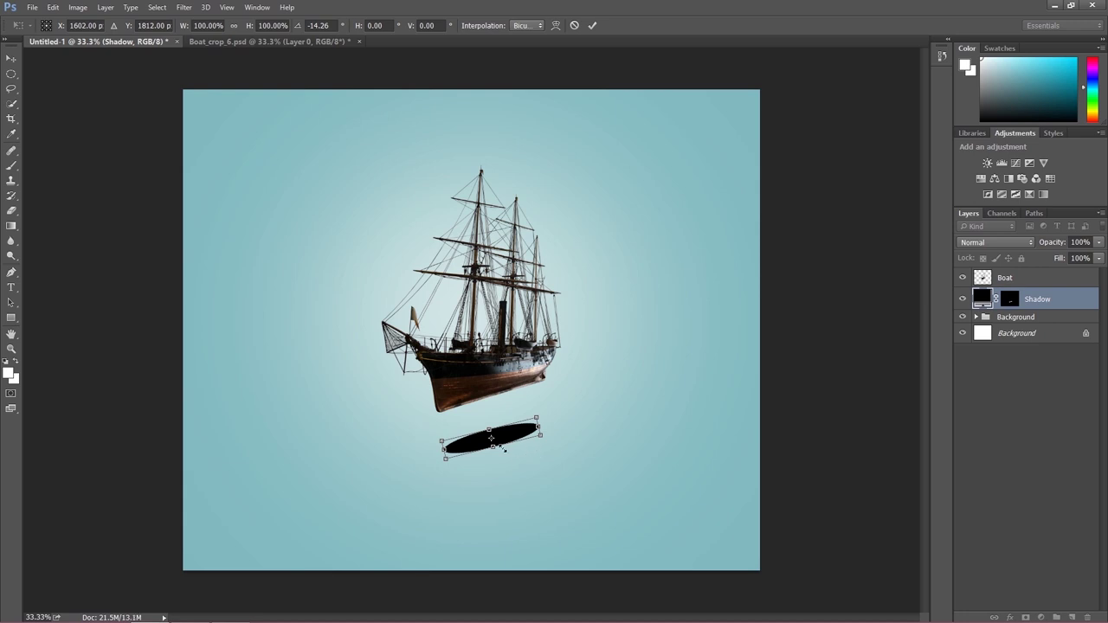
pyautogui.moveTo(424, 419); pyautogui.dragTo(424, 416)
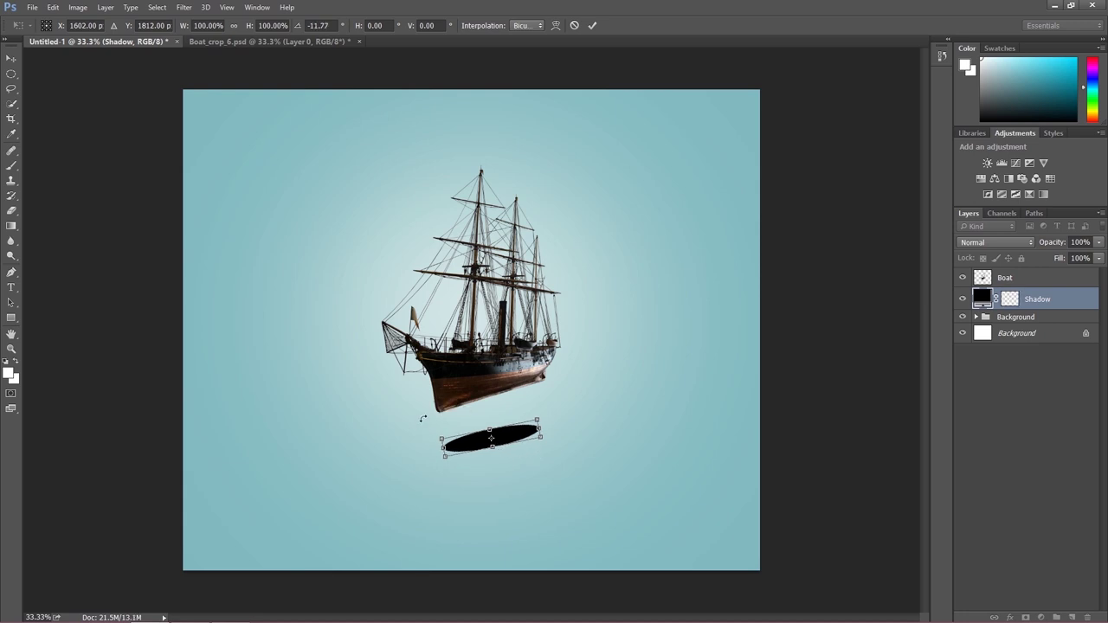
pyautogui.moveTo(478, 449); pyautogui.dragTo(481, 413)
pyautogui.moveTo(548, 390); pyautogui.dragTo(550, 385)
pyautogui.moveTo(508, 418); pyautogui.dragTo(508, 439)
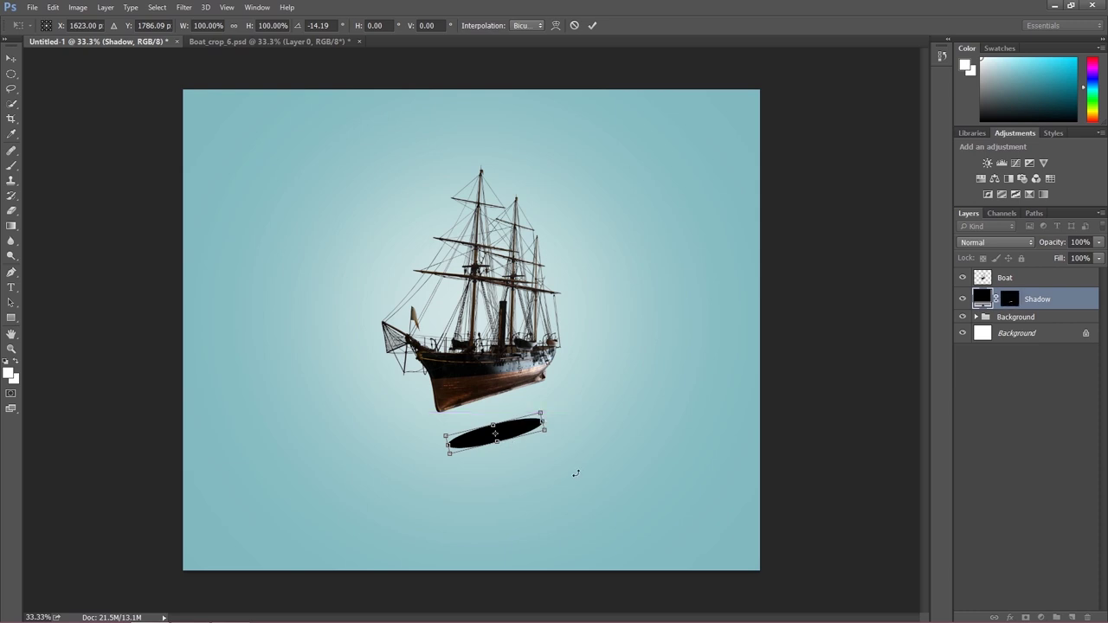
pyautogui.moveTo(510, 433)
pyautogui.mouseDown()
pyautogui.moveTo(490, 445)
pyautogui.moveTo(504, 448)
pyautogui.mouseUp()
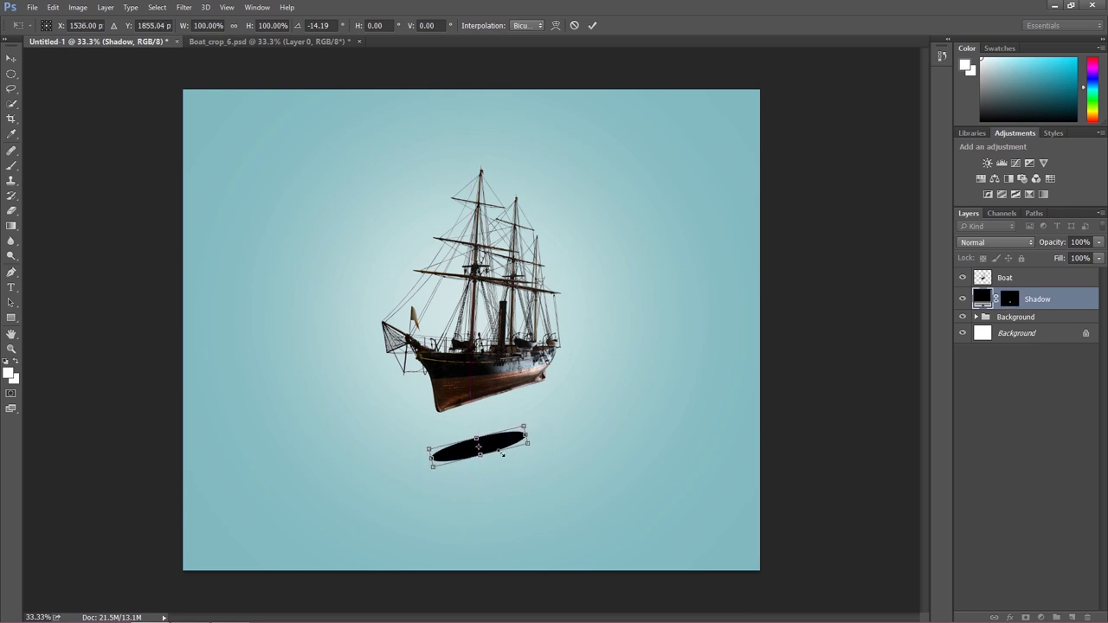
# Warp the tilted shadow ellipse so its front end bulges wider than its tapered rear, and apply the transform
pyautogui.rightClick(434, 435)
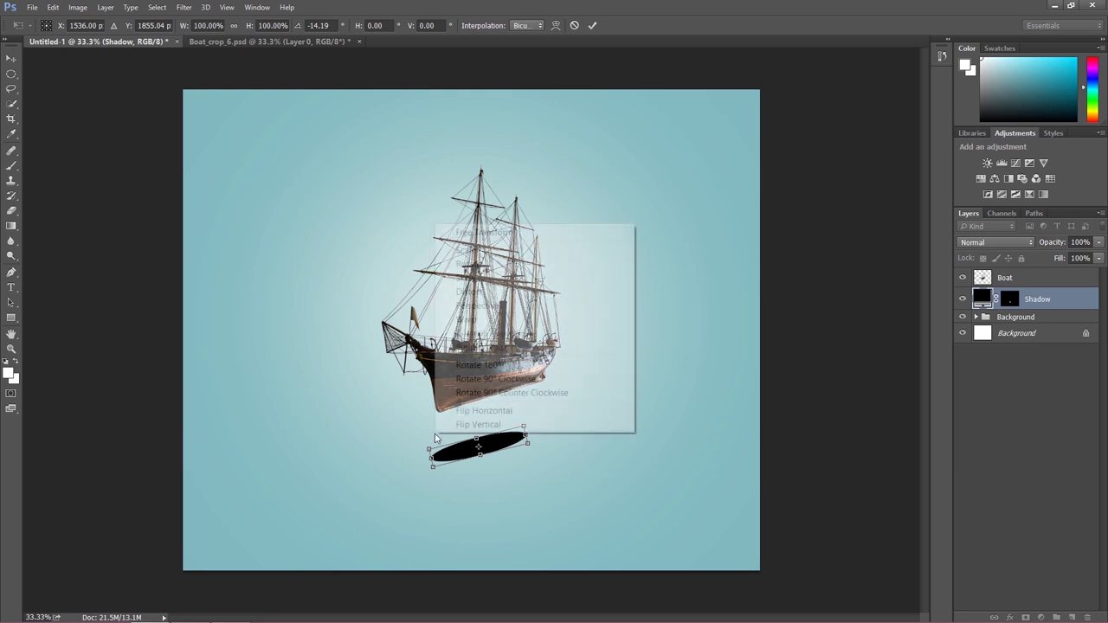
pyautogui.click(463, 319)
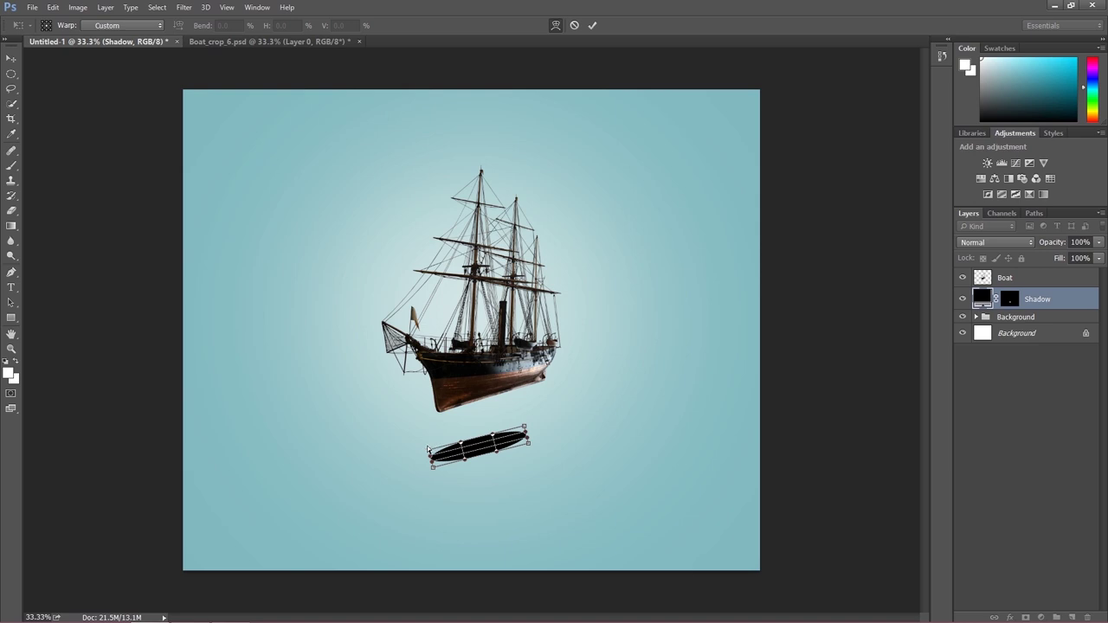
pyautogui.moveTo(430, 450); pyautogui.dragTo(454, 432)
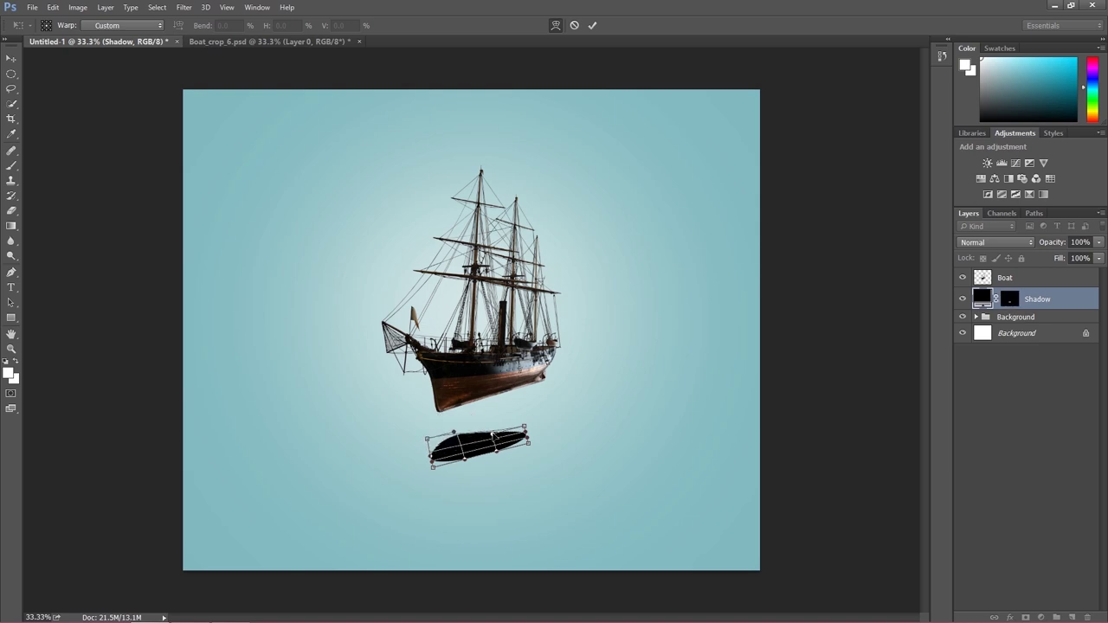
pyautogui.moveTo(529, 443); pyautogui.dragTo(498, 432)
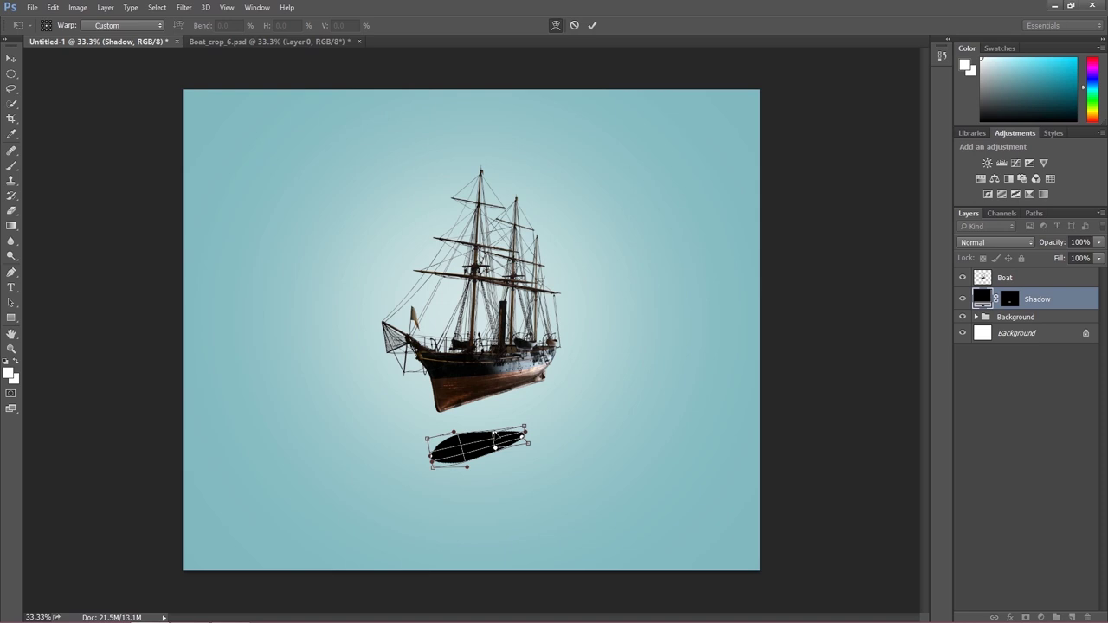
pyautogui.click(11, 73)
pyautogui.click(534, 238)
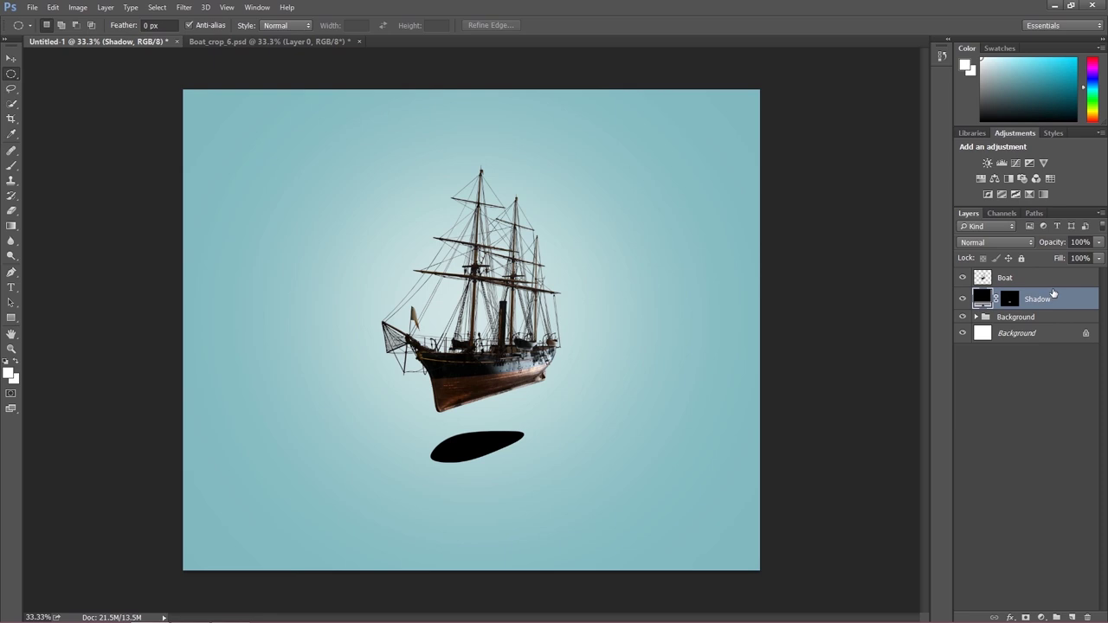
# Set the Shadow layer's opacity to 15%
pyautogui.click(1078, 242)
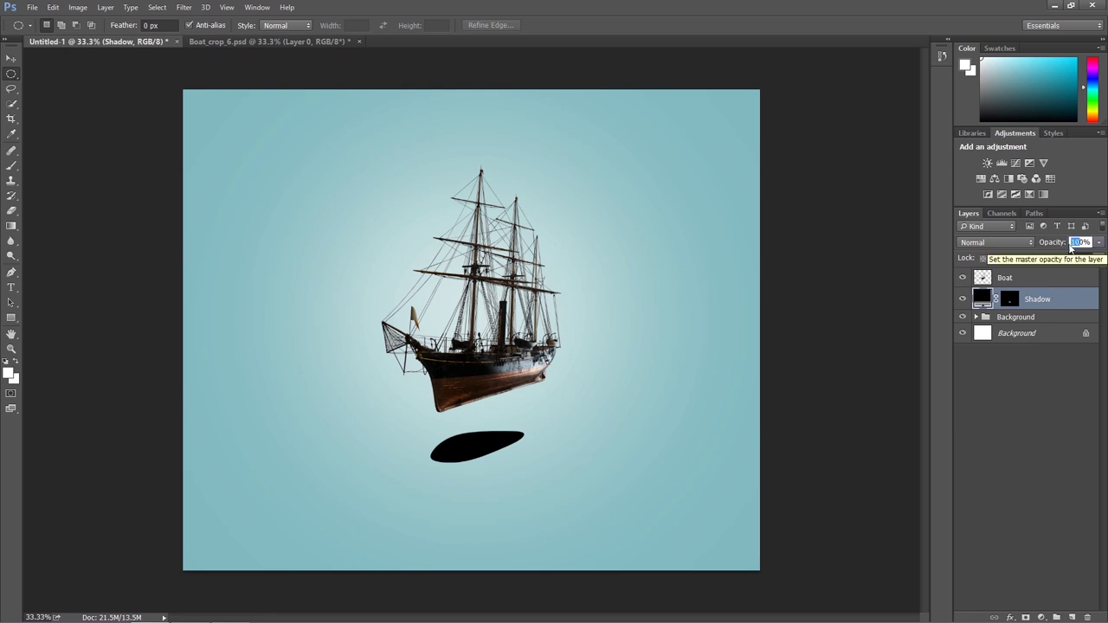
pyautogui.click(1080, 242)
pyautogui.doubleClick(1080, 243)
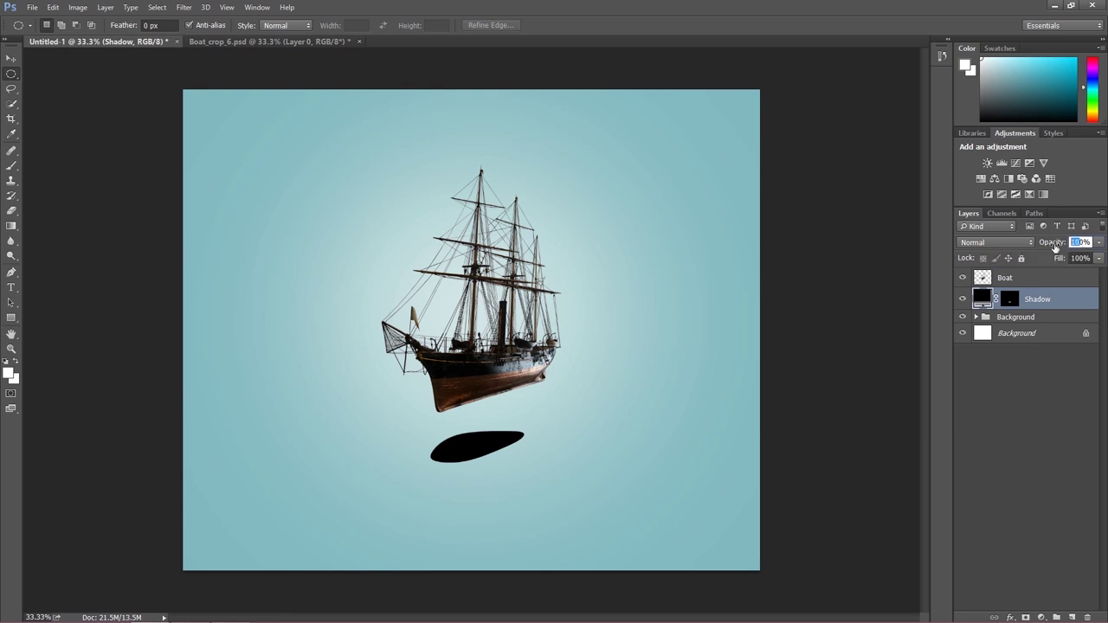
pyautogui.write('15')
pyautogui.press('Return')
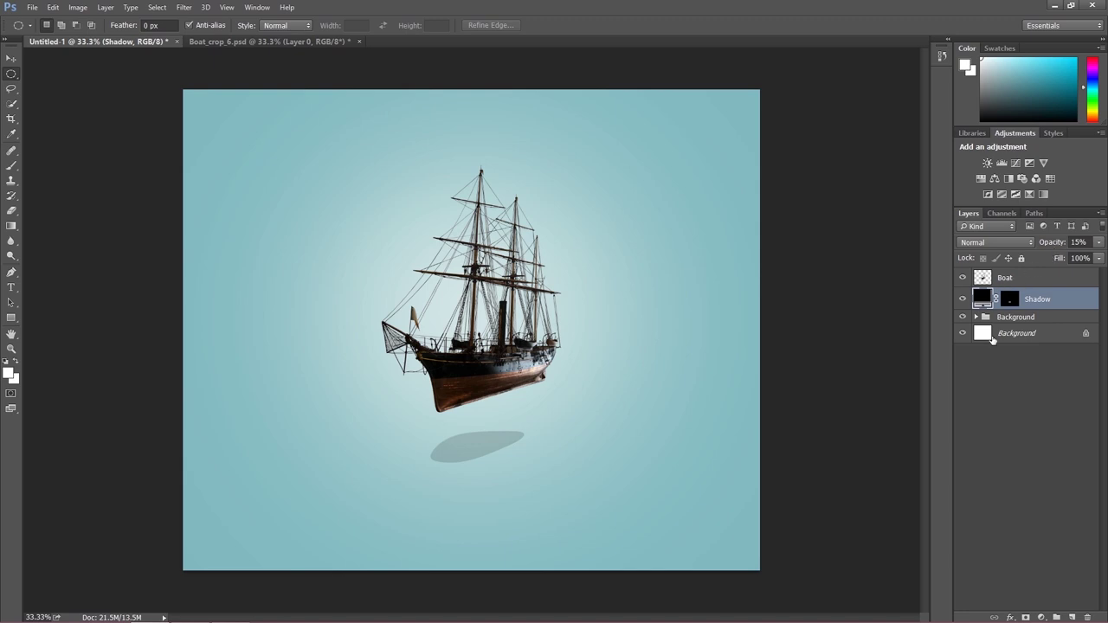
# Duplicate the Shadow layer and shrink the copy to about 69% width and 73% height within the front end of the shadow
pyautogui.click(1051, 299)
pyautogui.hotkey('ctrl', 'alt', 'j')
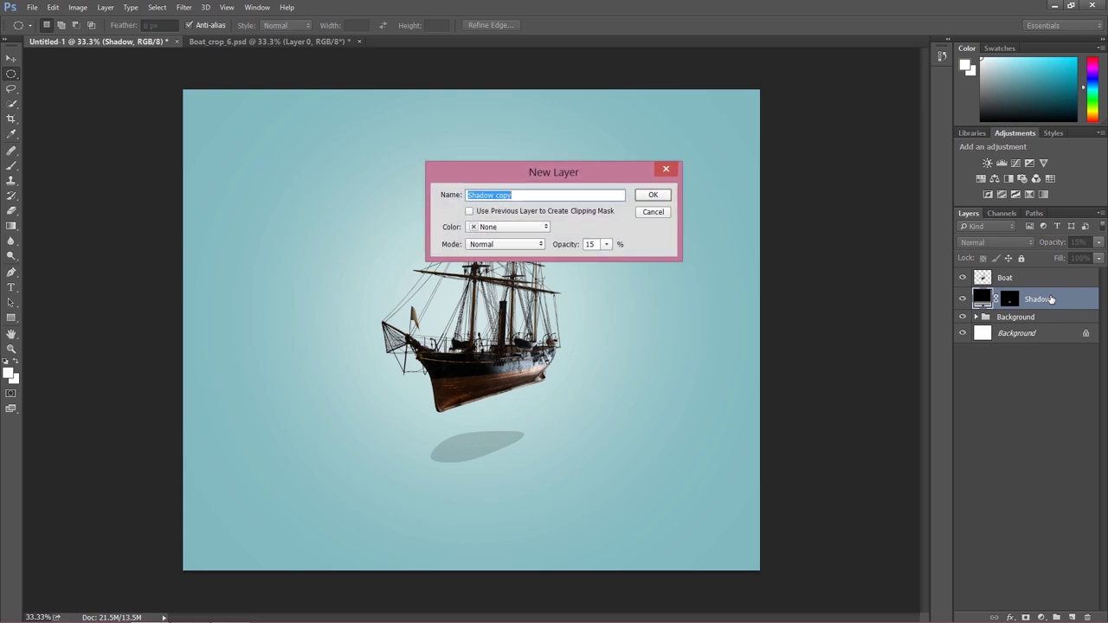
pyautogui.press('Return')
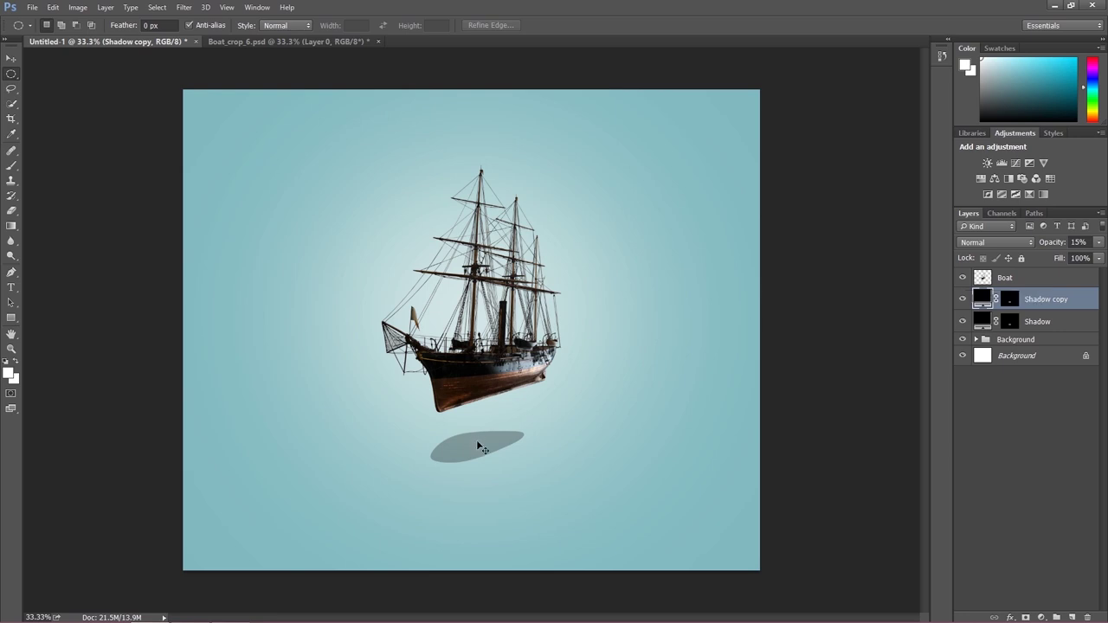
pyautogui.hotkey('ctrl', 't')
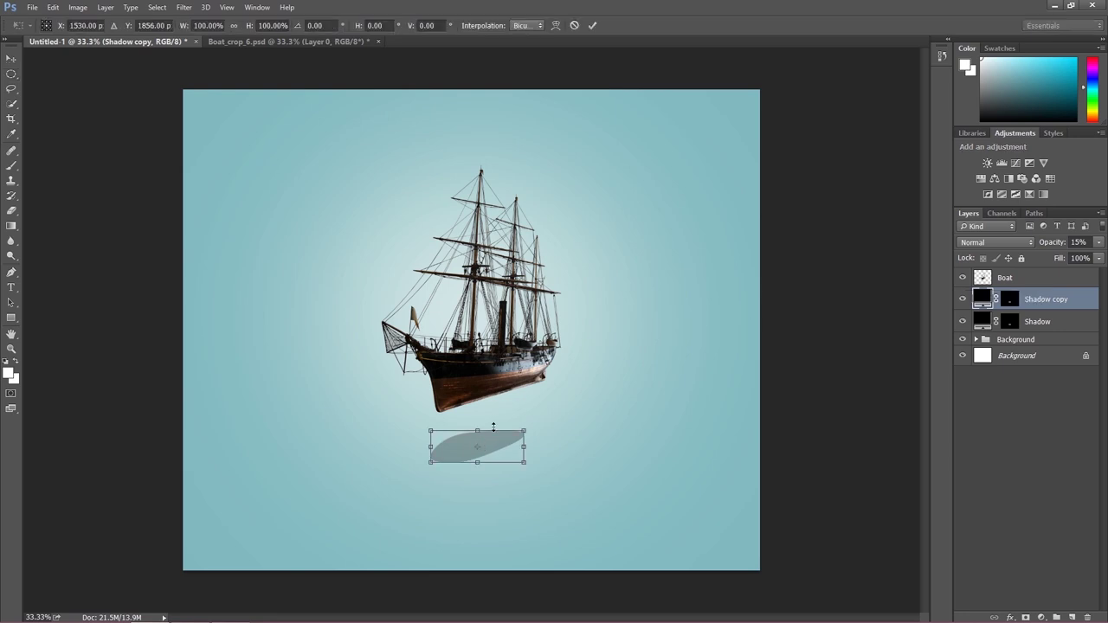
pyautogui.moveTo(523, 430); pyautogui.dragTo(495, 438)
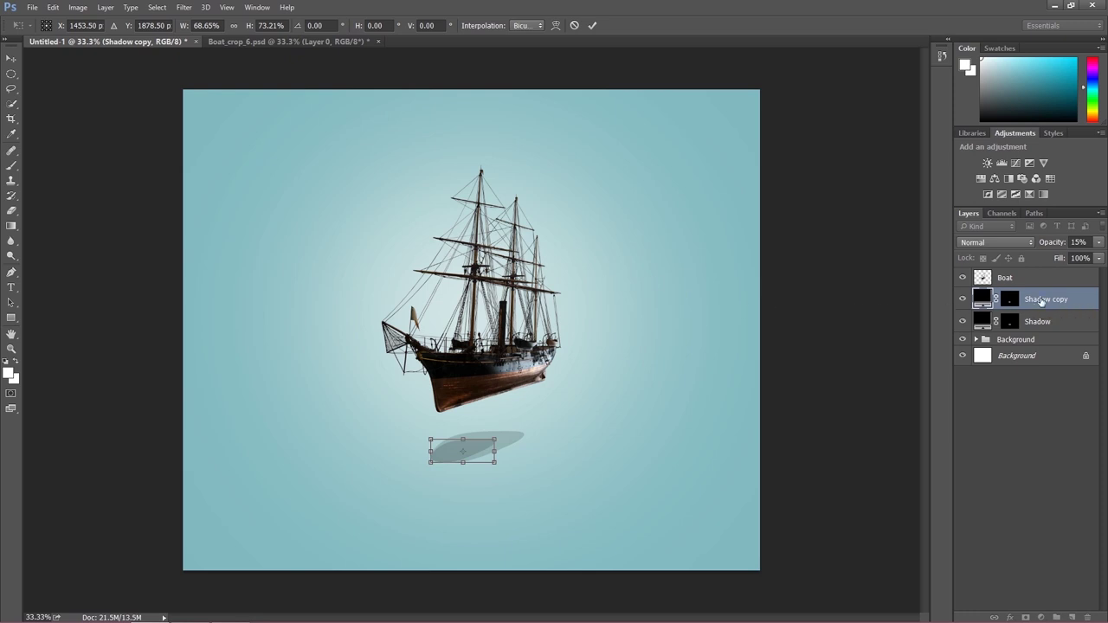
pyautogui.press('m')
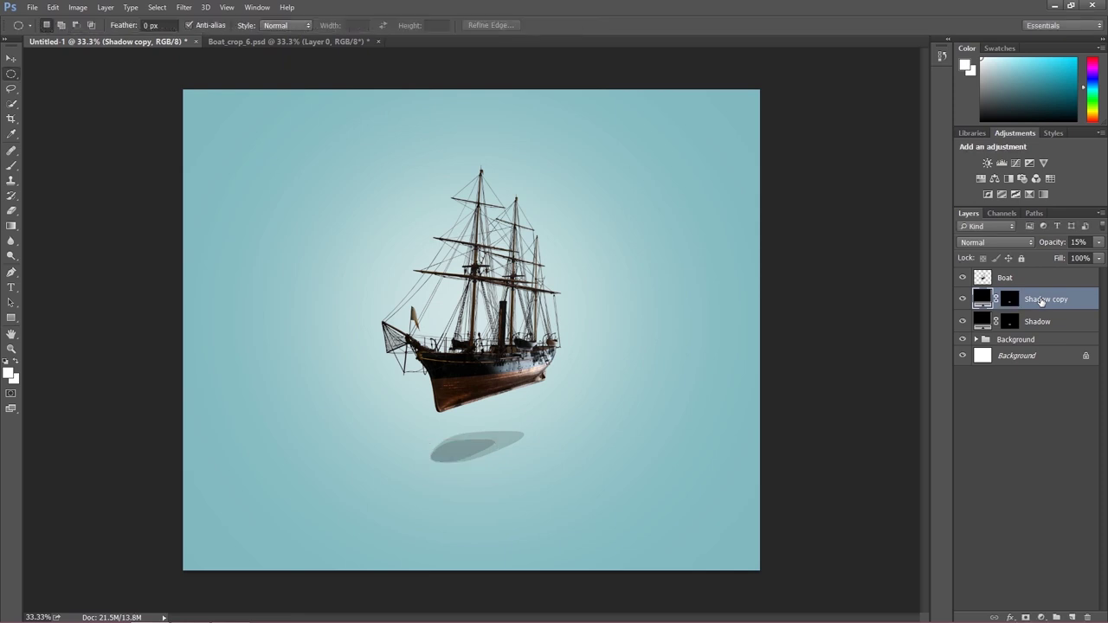
# Duplicate the Shadow copy layer and enlarge the duplicate to about 203% width and 200% height around the other shadows
pyautogui.hotkey('ctrl', 'alt', 'j')
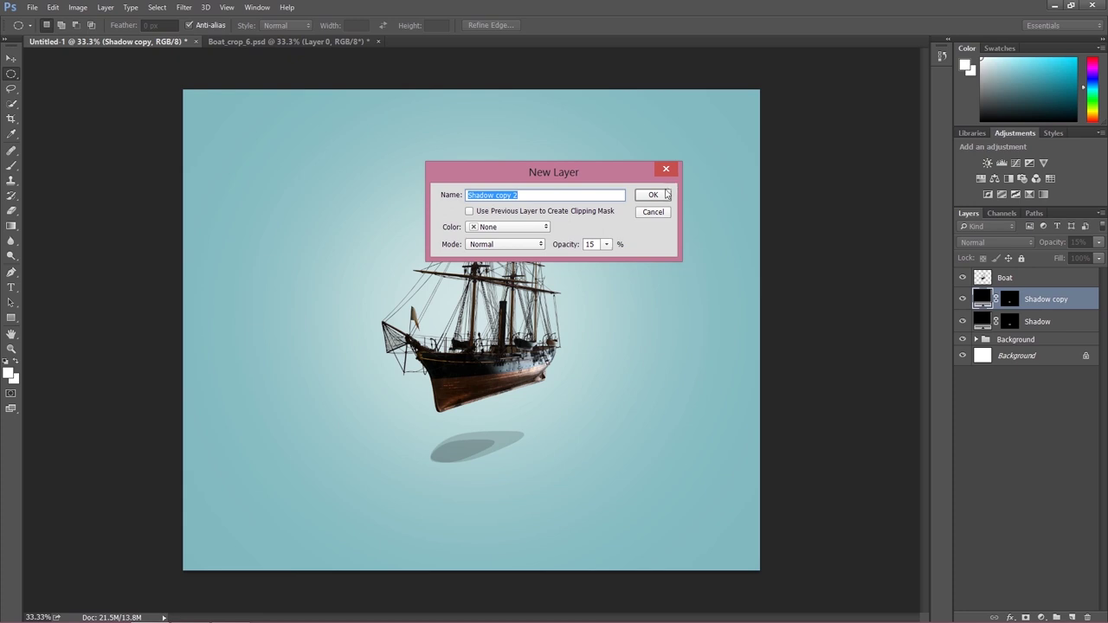
pyautogui.press('Return')
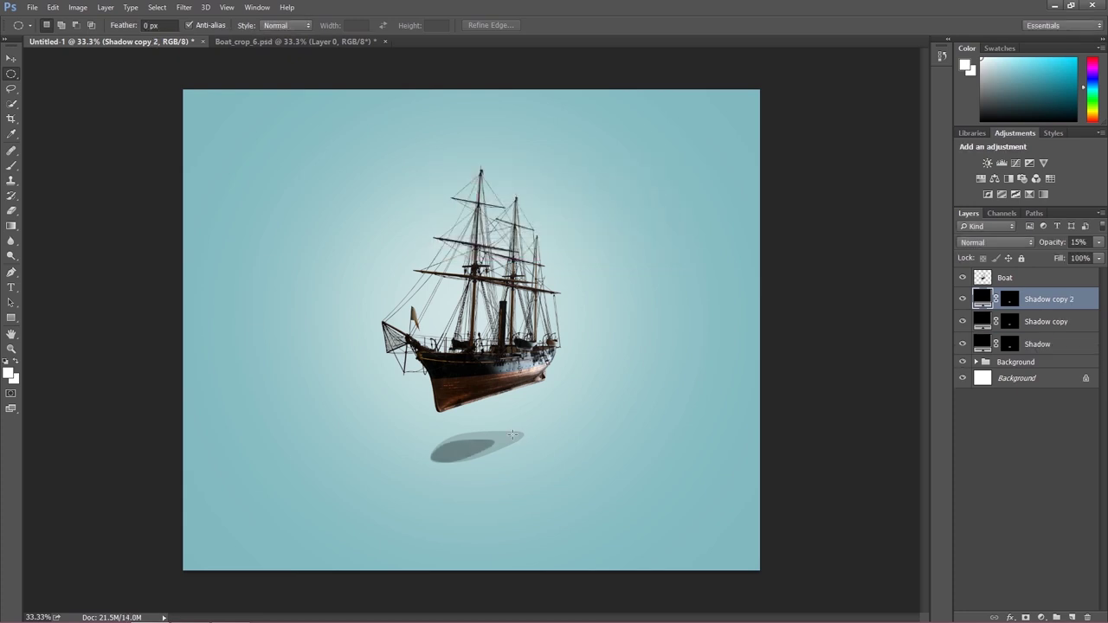
pyautogui.press('v')
pyautogui.hotkey('ctrl', 't')
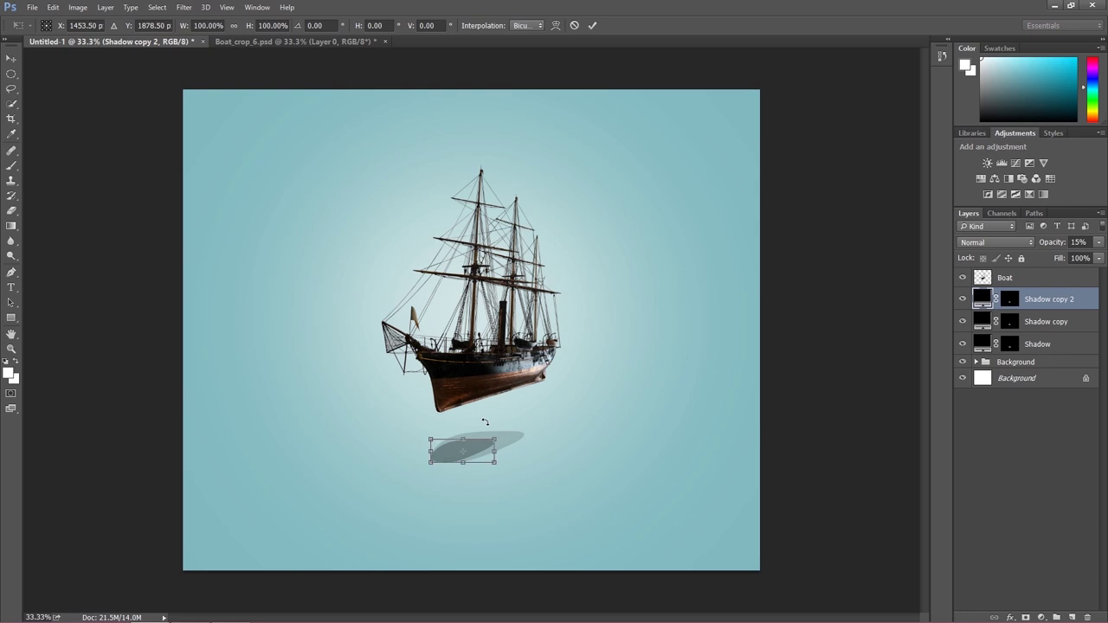
pyautogui.moveTo(496, 439); pyautogui.dragTo(554, 419)
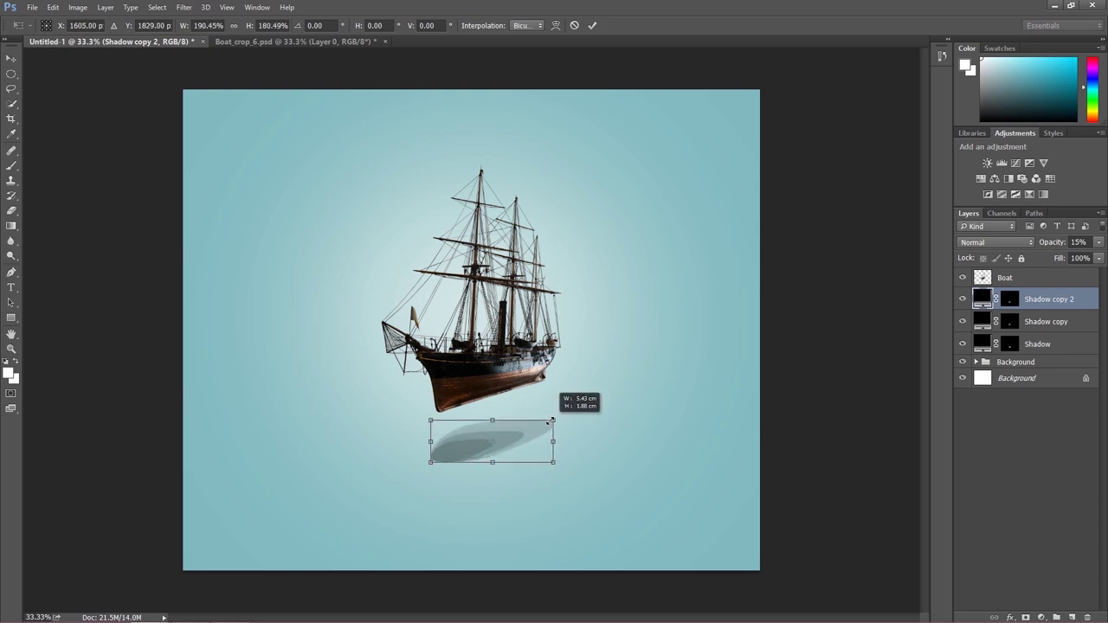
pyautogui.moveTo(555, 462); pyautogui.dragTo(559, 463)
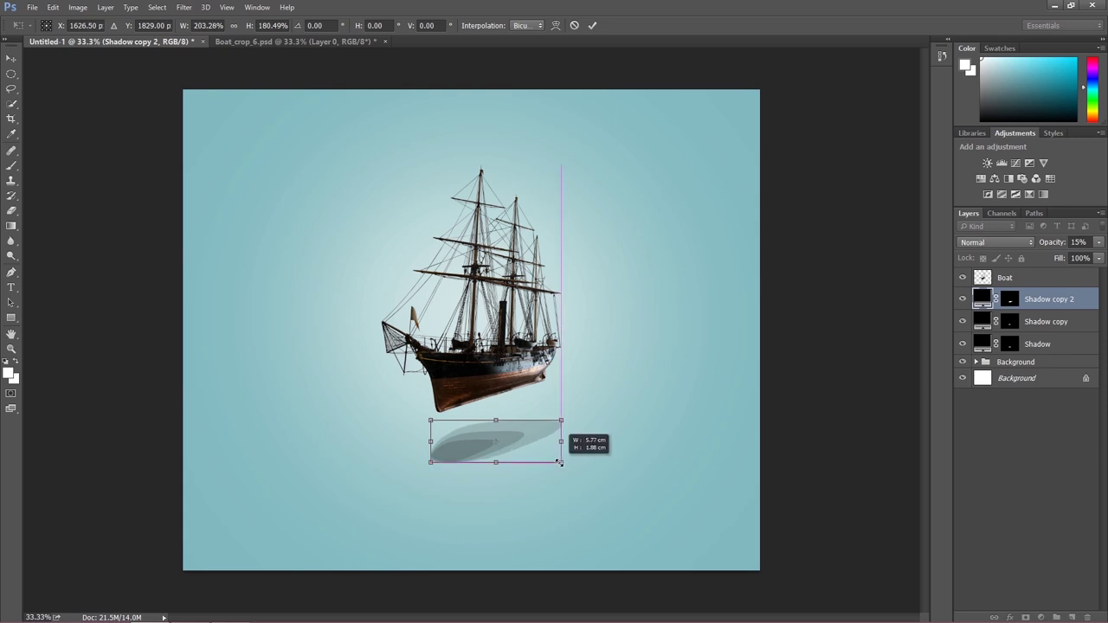
pyautogui.moveTo(559, 463); pyautogui.dragTo(561, 466)
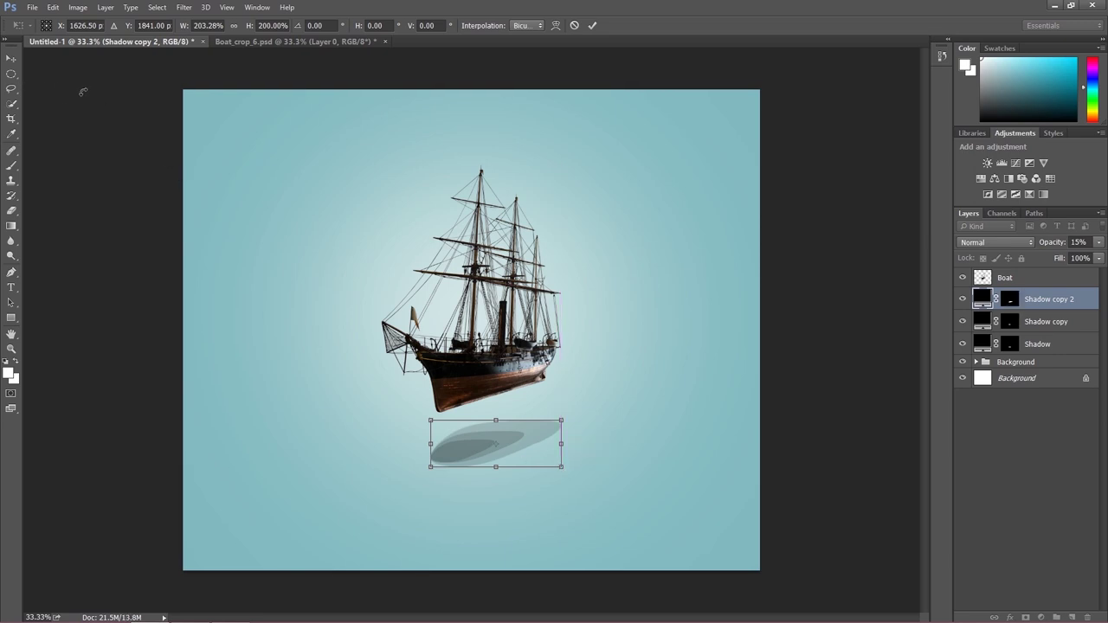
pyautogui.press('Return')
pyautogui.press('m')
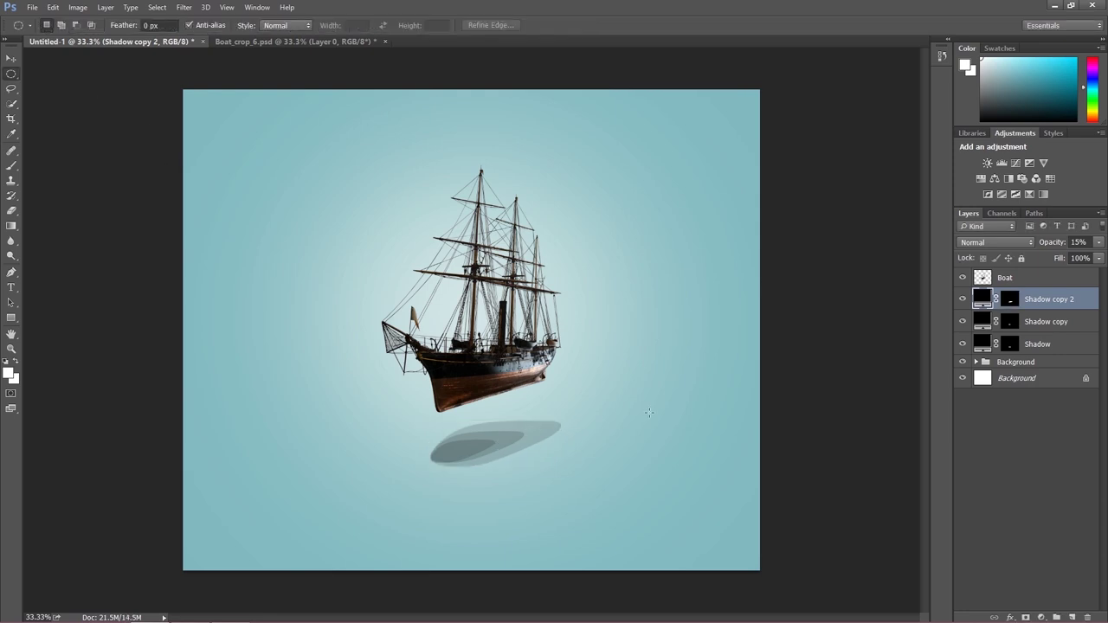
# Group the three shadow layers and name the group Shadow
pyautogui.keyDown('shift'); pyautogui.click(1043, 327); pyautogui.keyUp('shift')
pyautogui.keyDown('shift'); pyautogui.click(1042, 346); pyautogui.keyUp('shift')
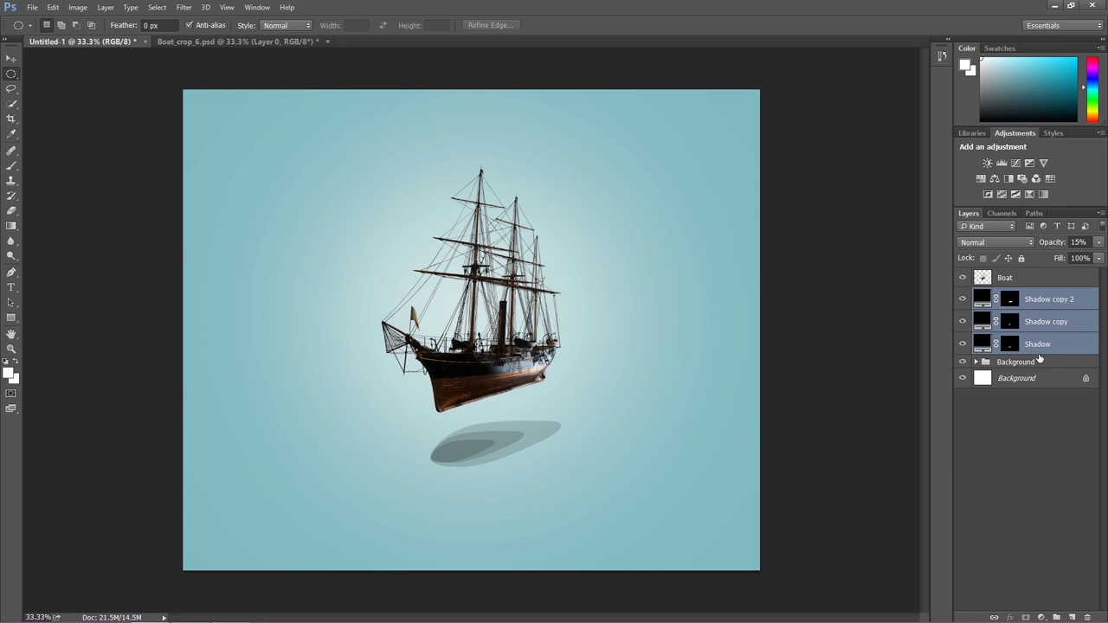
pyautogui.hotkey('ctrl', 'g')
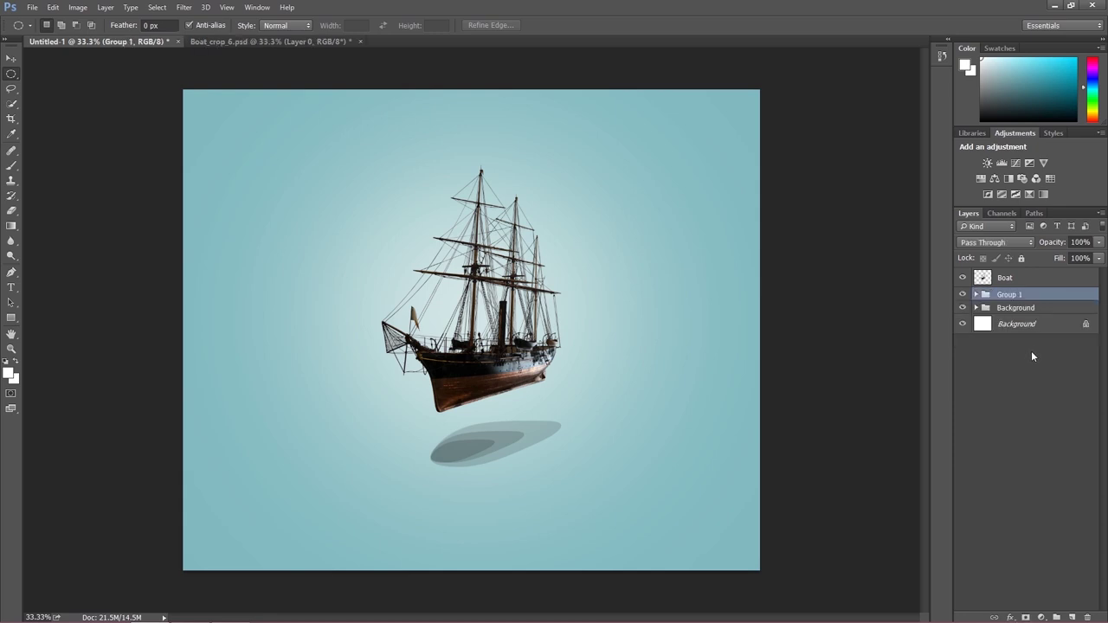
pyautogui.doubleClick(1019, 294)
pyautogui.write('Shadow')
pyautogui.press('Return')
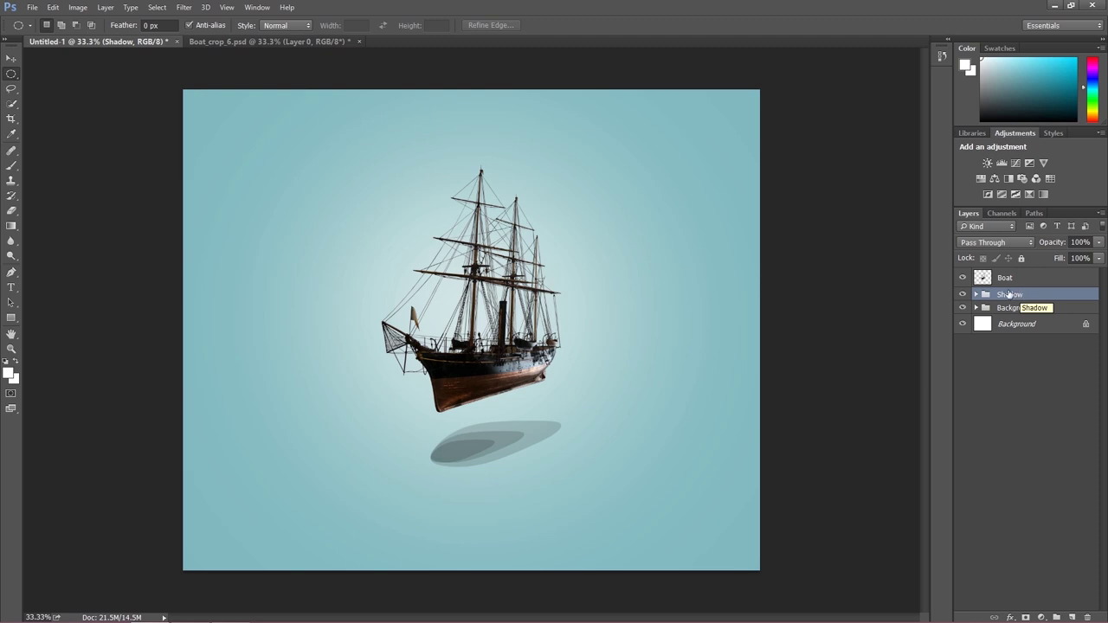
# Expand the Shadow group and hide and reshow each shadow layer to identify which shape it holds
pyautogui.click(976, 298)
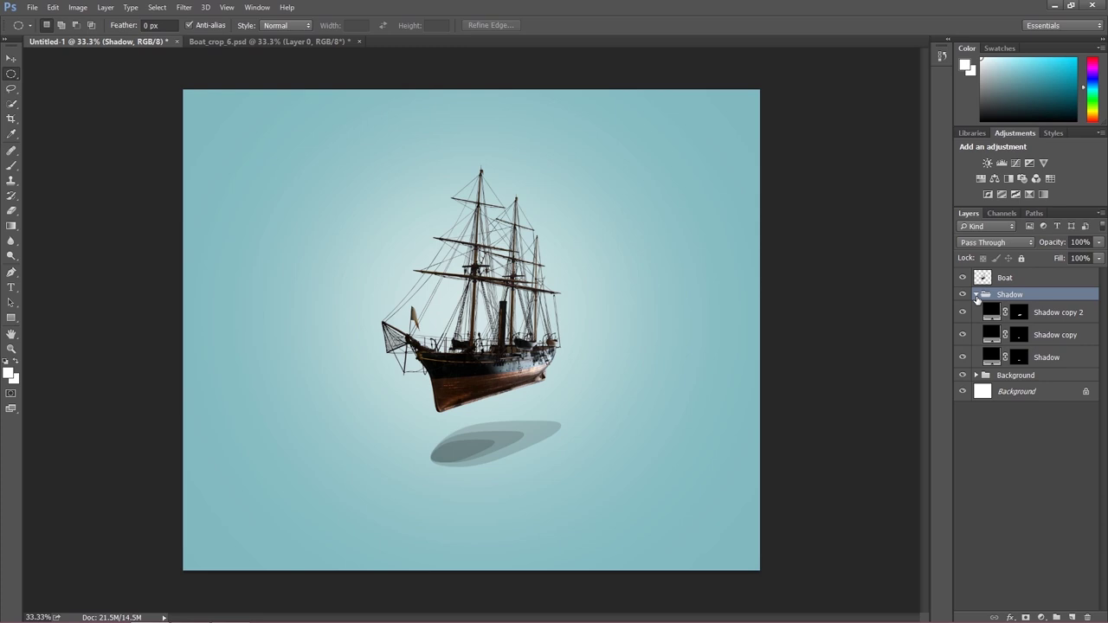
pyautogui.click(976, 299)
pyautogui.click(976, 298)
pyautogui.click(1033, 318)
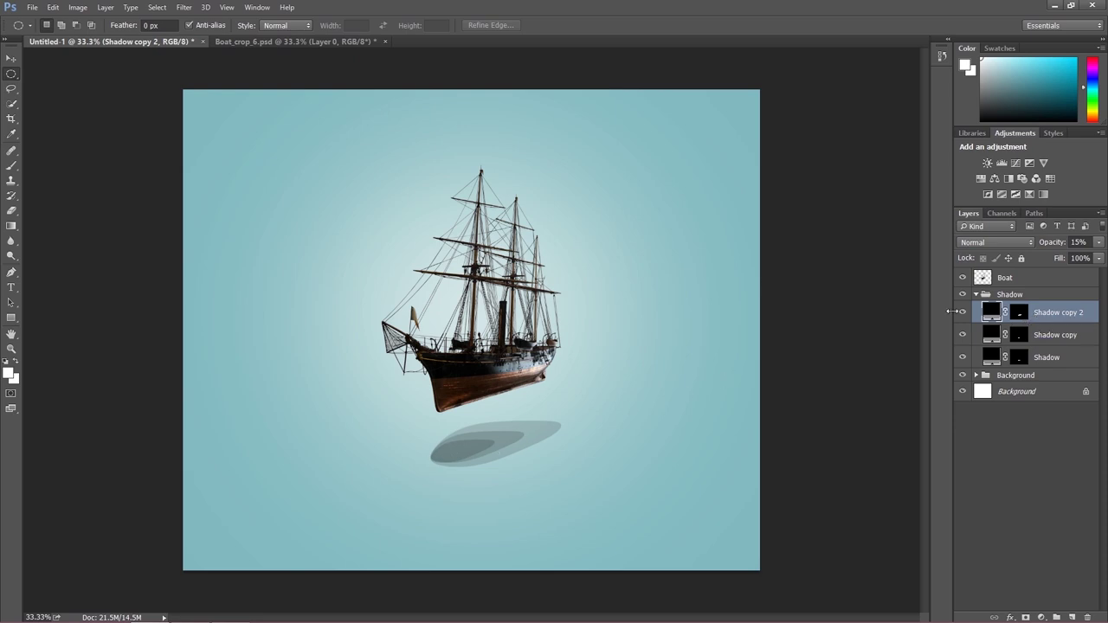
pyautogui.click(962, 312)
pyautogui.click(962, 312)
pyautogui.click(963, 355)
pyautogui.click(963, 356)
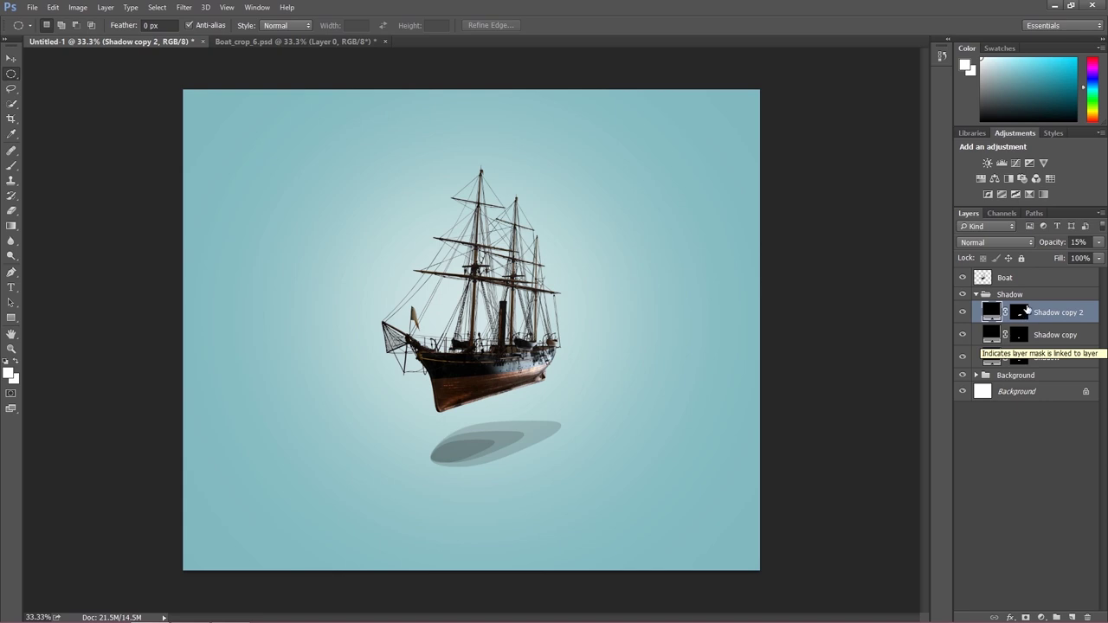
pyautogui.click(962, 313)
pyautogui.click(963, 312)
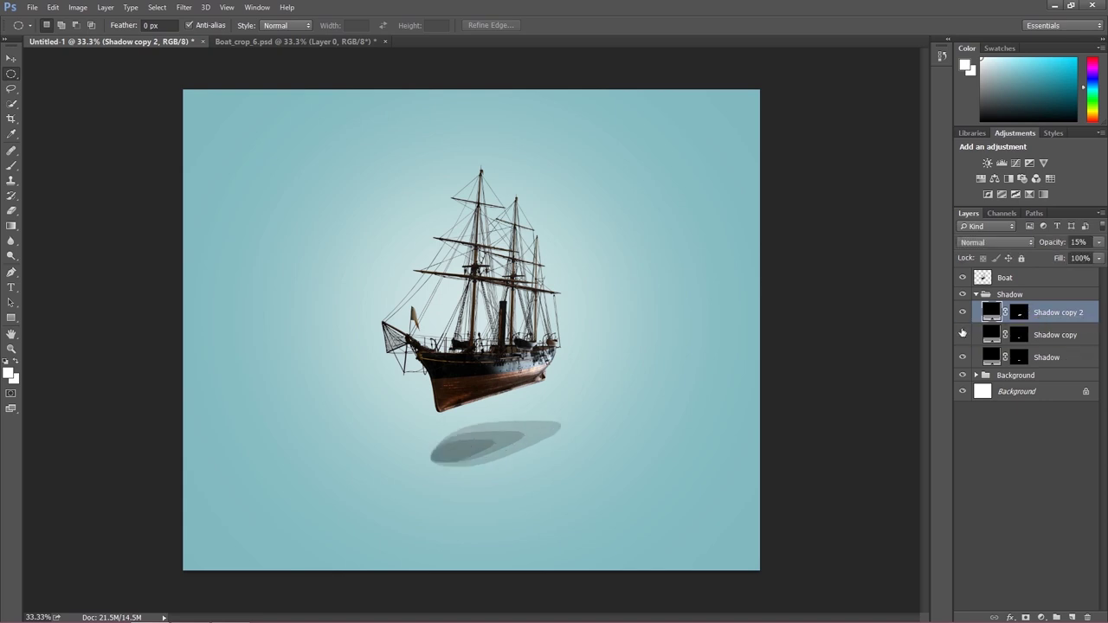
pyautogui.click(963, 335)
pyautogui.click(963, 336)
# Move the Shadow copy layer below the Shadow layer, check the layer order by visibility, and select Shadow copy's layer mask
pyautogui.moveTo(1036, 337); pyautogui.dragTo(1043, 367)
pyautogui.click(963, 358)
pyautogui.click(962, 357)
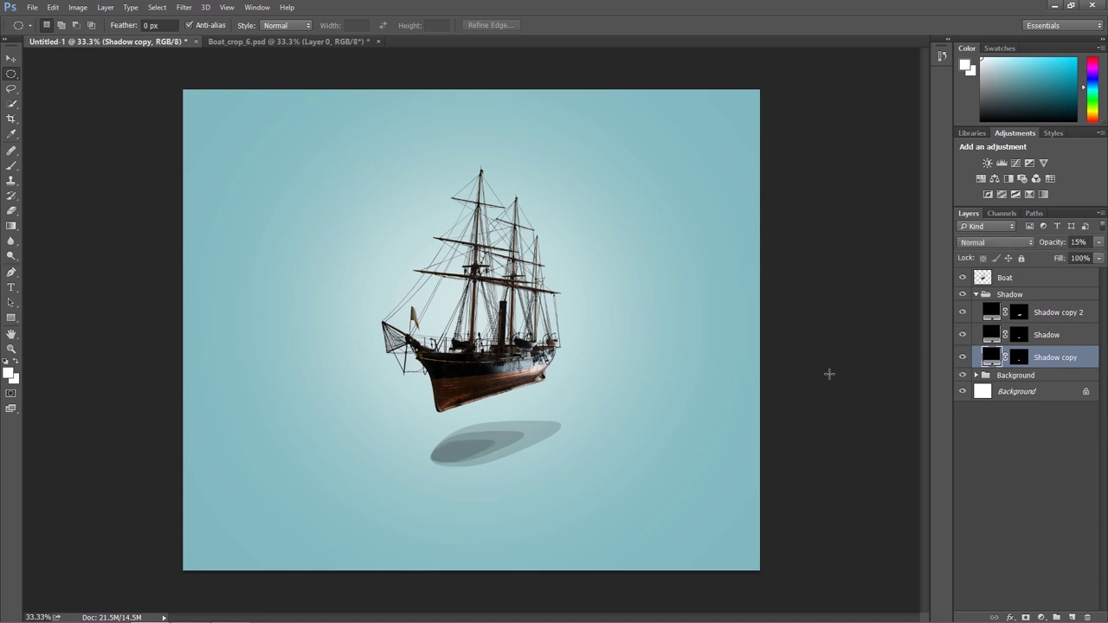
pyautogui.click(964, 313)
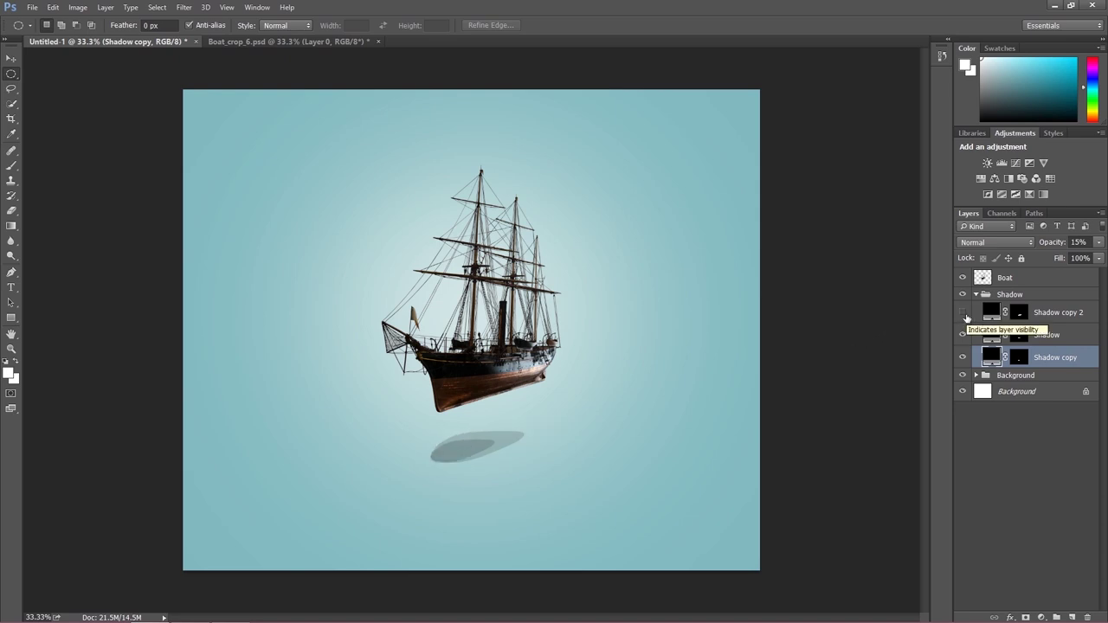
pyautogui.click(965, 314)
pyautogui.click(1021, 357)
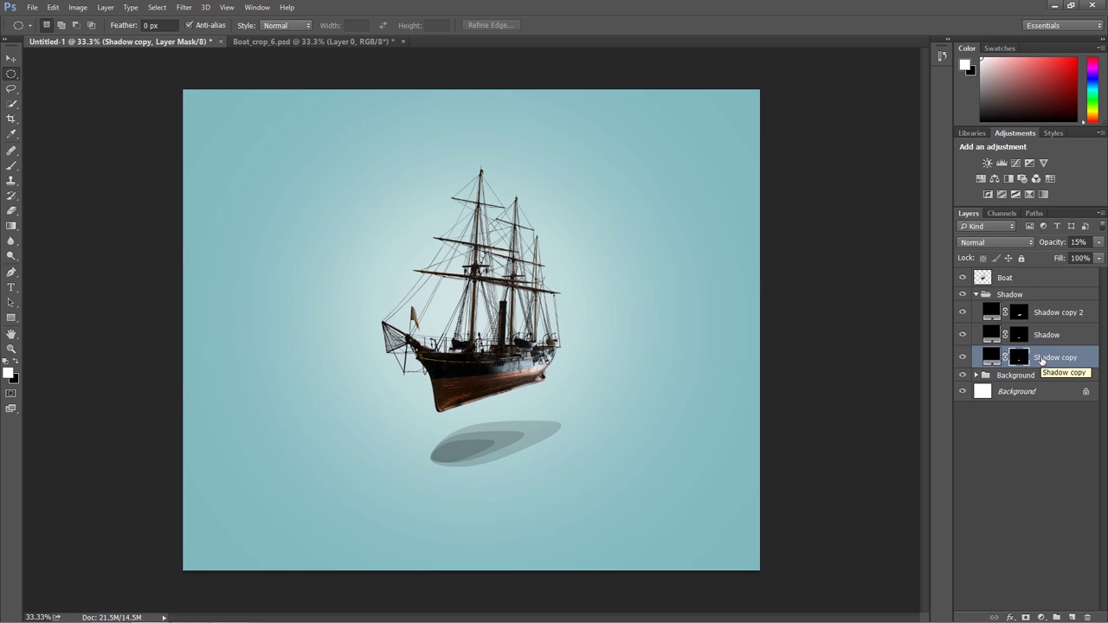
# Convert the Shadow copy, Shadow and Shadow copy 2 layers each to a smart object
pyautogui.rightClick(1041, 359)
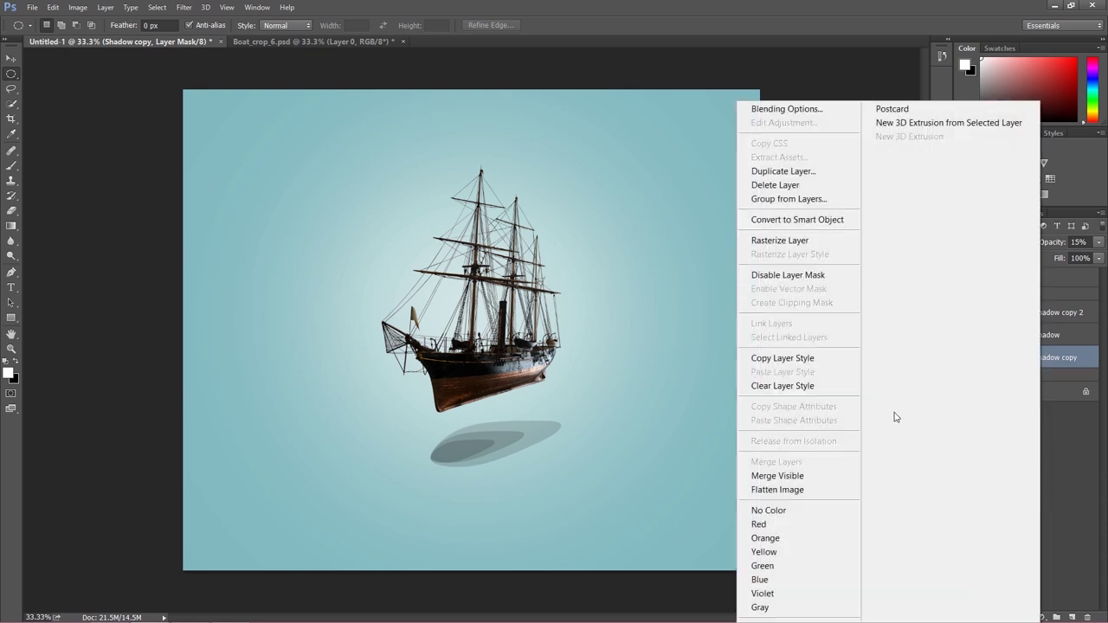
pyautogui.click(796, 219)
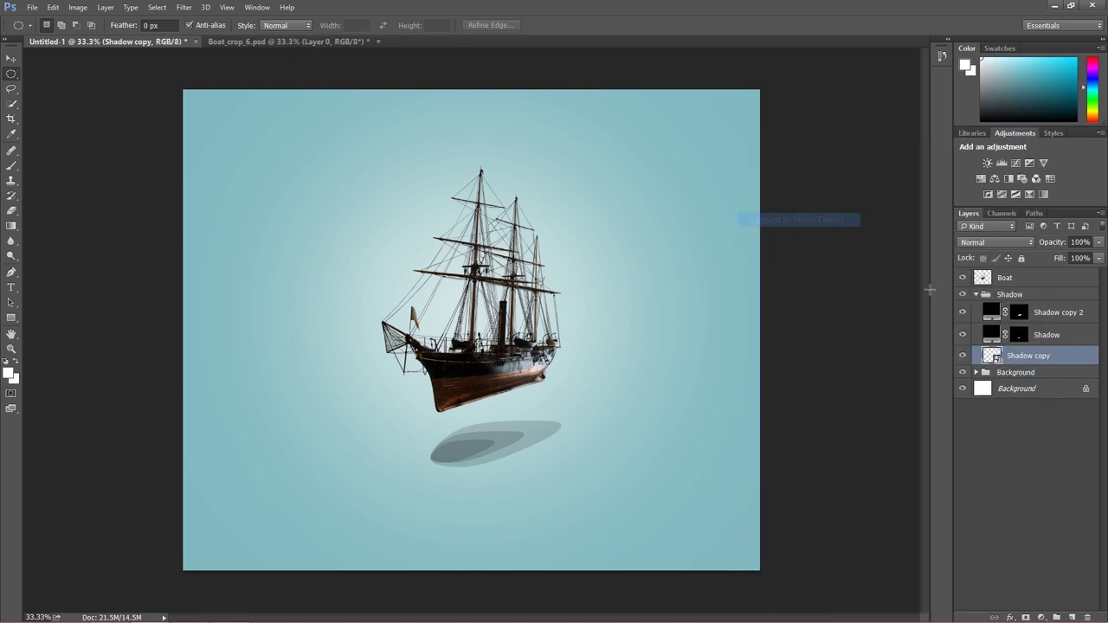
pyautogui.rightClick(1039, 335)
pyautogui.click(810, 221)
pyautogui.rightClick(1060, 312)
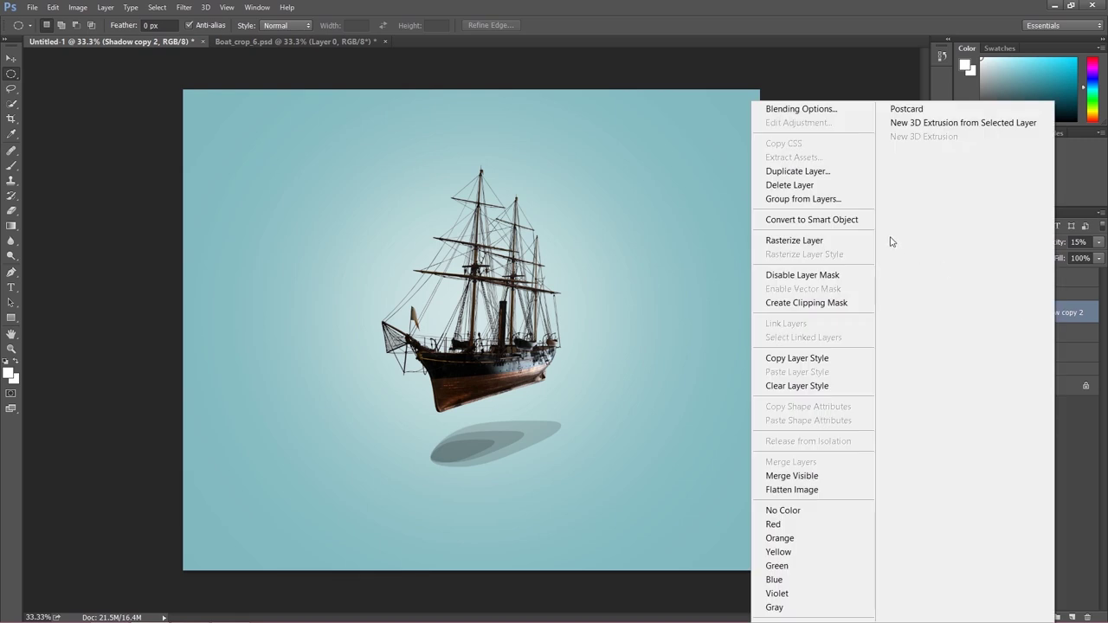
pyautogui.click(827, 220)
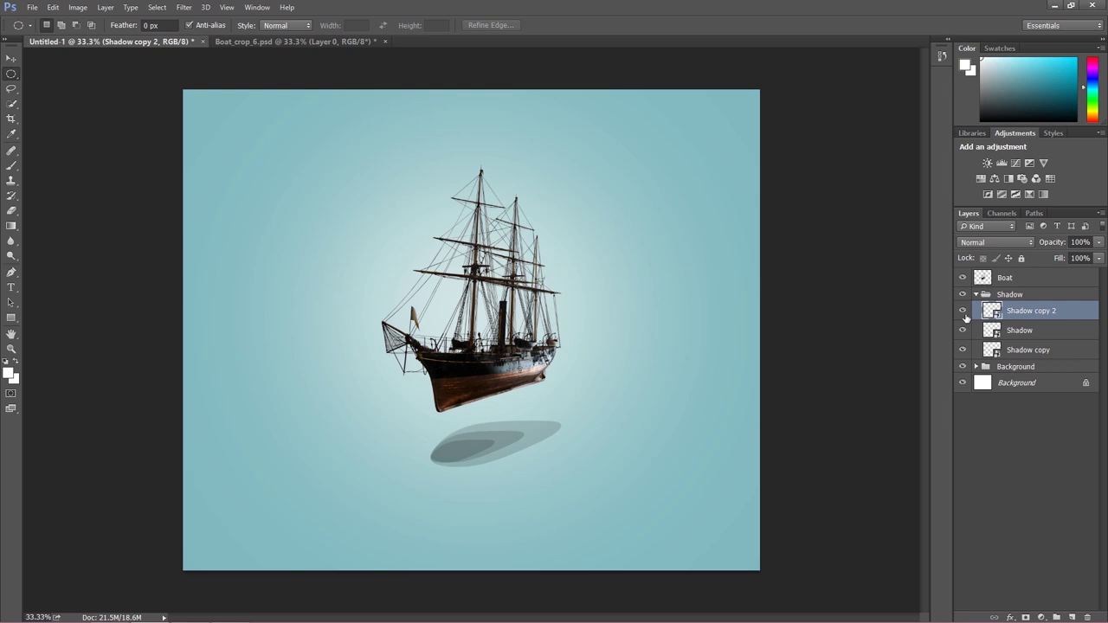
# Apply a Gaussian Blur with a radius of about 18.2 pixels to the Shadow copy layer
pyautogui.click(994, 359)
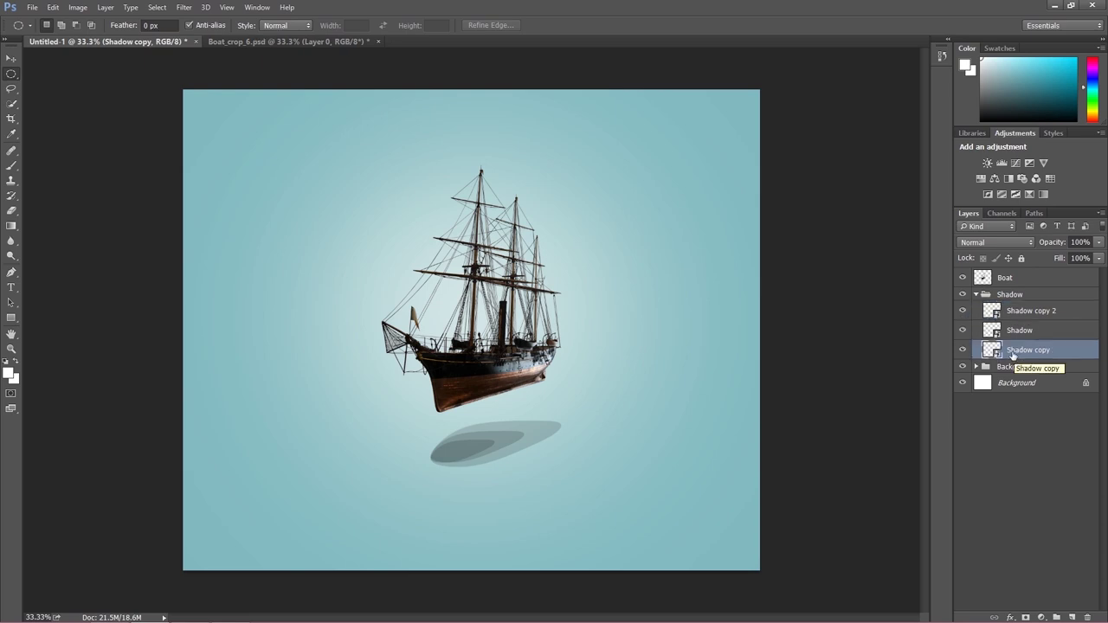
pyautogui.click(183, 7)
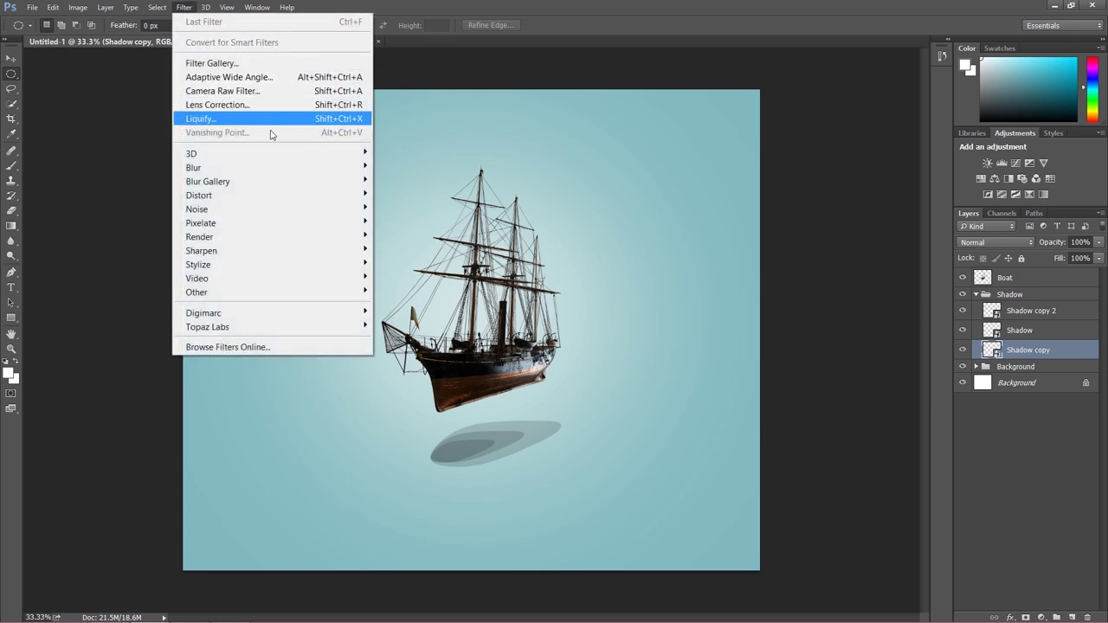
pyautogui.moveTo(321, 168)
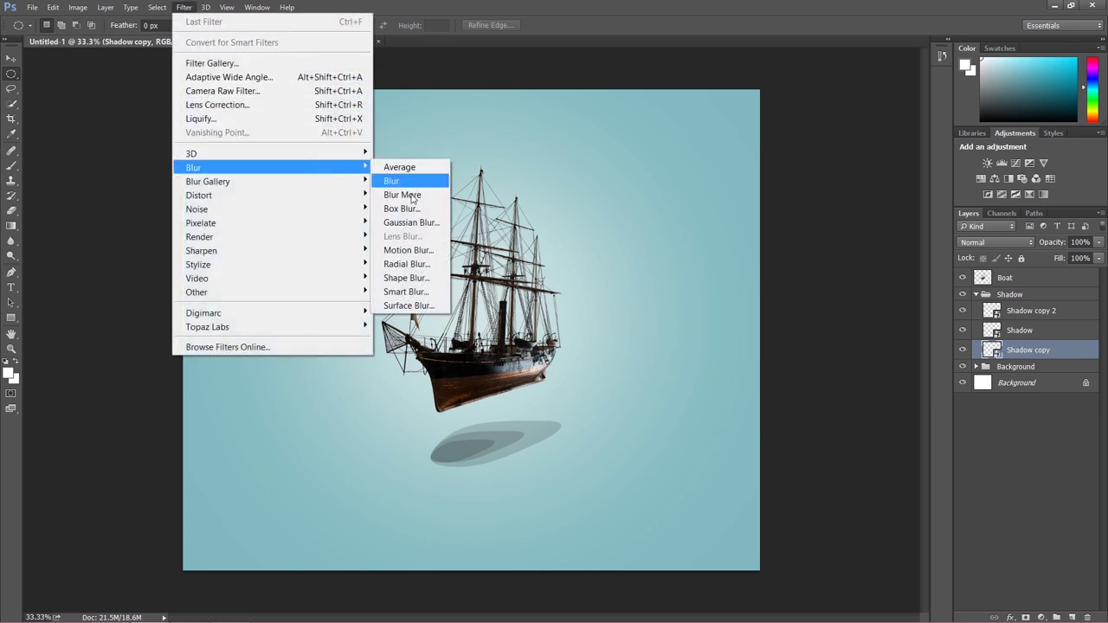
pyautogui.click(411, 222)
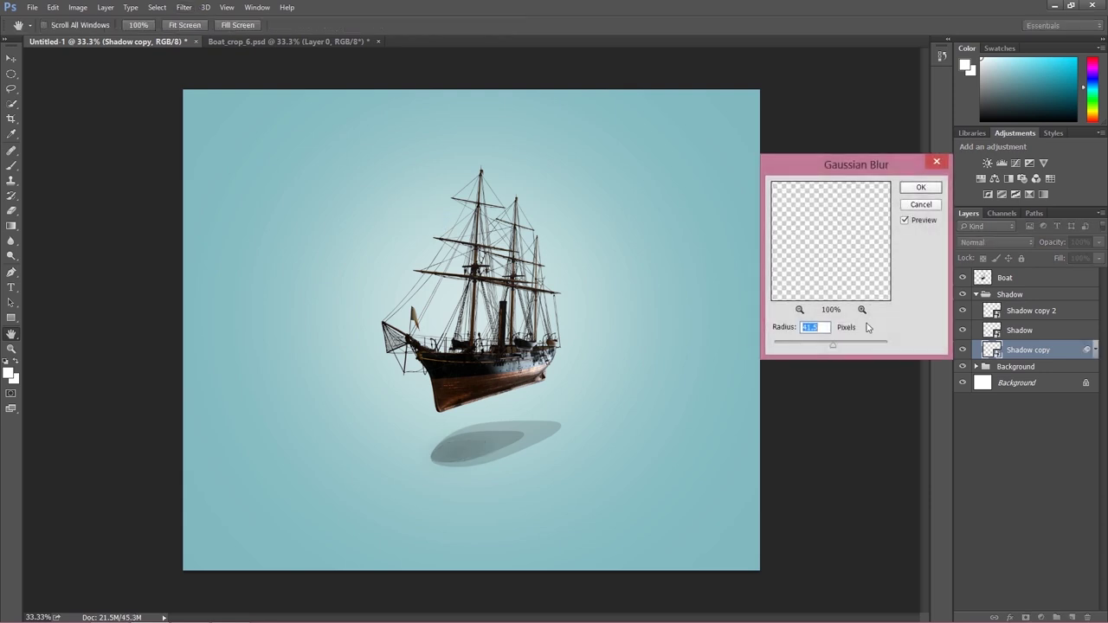
pyautogui.moveTo(829, 345); pyautogui.dragTo(822, 346)
pyautogui.moveTo(822, 347); pyautogui.dragTo(825, 348)
pyautogui.moveTo(825, 348); pyautogui.dragTo(819, 349)
pyautogui.moveTo(819, 349); pyautogui.dragTo(822, 349)
pyautogui.moveTo(822, 349); pyautogui.dragTo(824, 349)
pyautogui.click(915, 190)
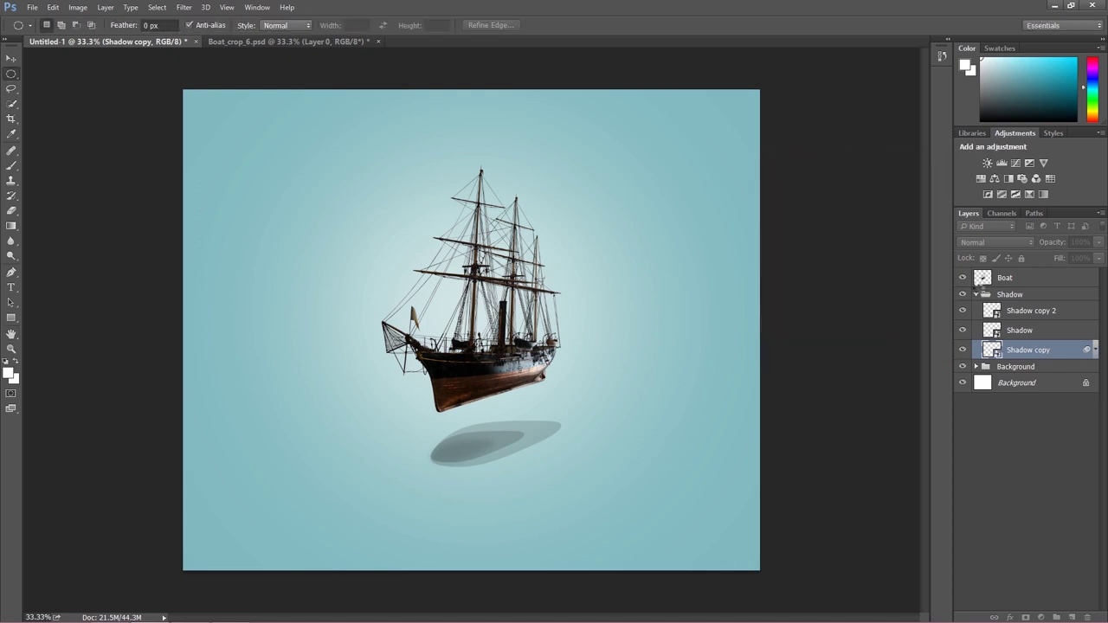
# Apply a Gaussian Blur to the Shadow layer, adjusting the radius so its edge softens into the shadows around it
pyautogui.click(1019, 330)
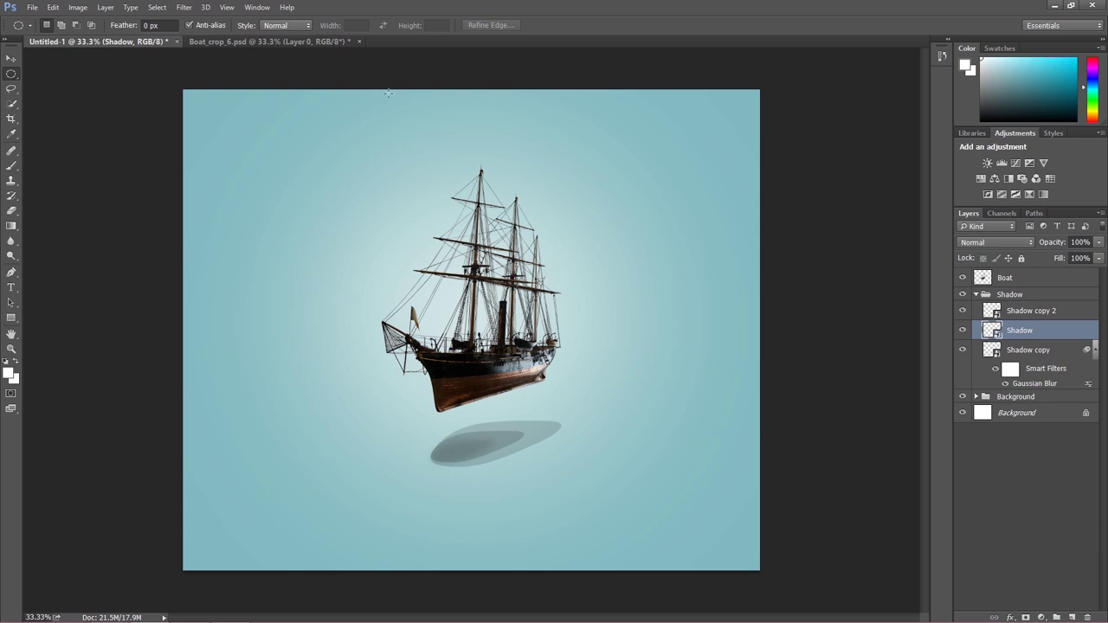
pyautogui.click(195, 7)
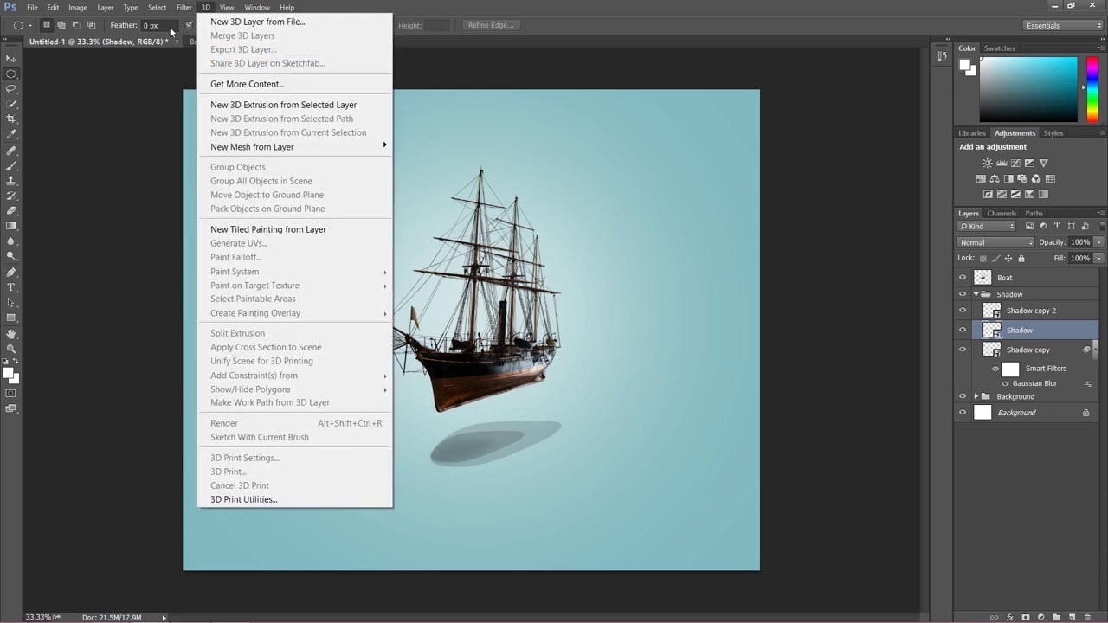
pyautogui.moveTo(305, 181)
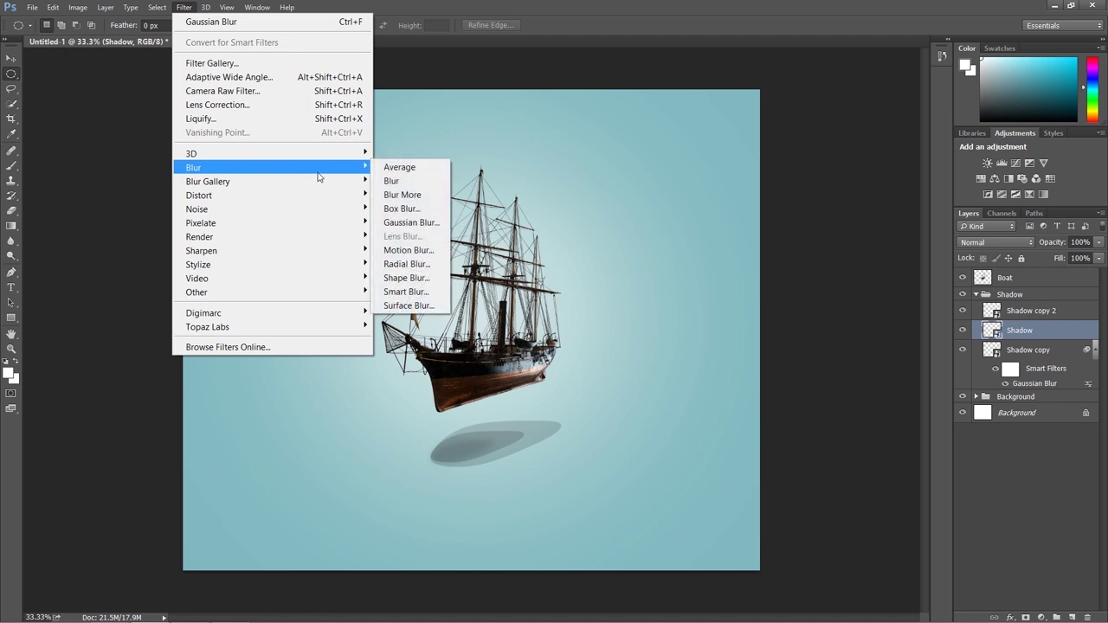
pyautogui.click(413, 222)
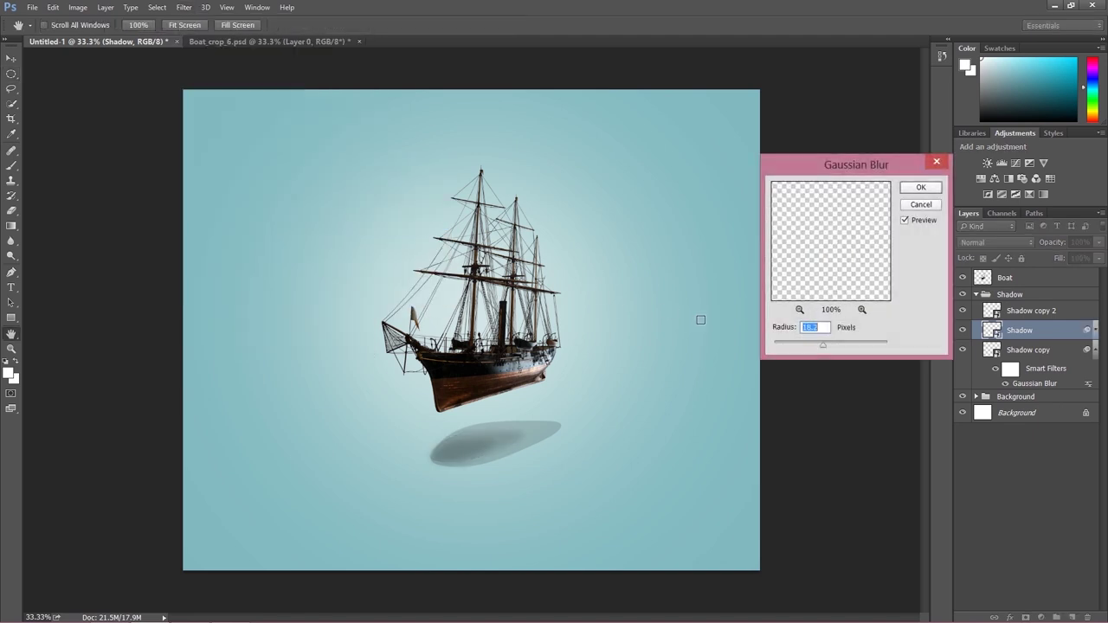
pyautogui.moveTo(824, 348); pyautogui.dragTo(826, 349)
pyautogui.moveTo(826, 349); pyautogui.dragTo(823, 348)
pyautogui.click(920, 187)
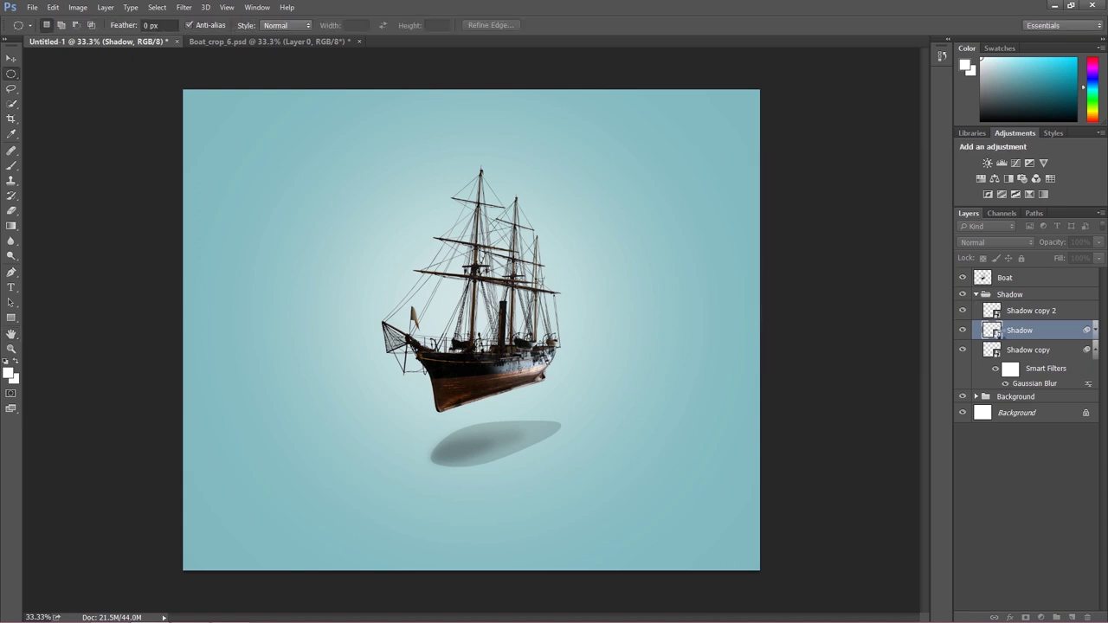
# Edit the Gaussian Blur smart filter on the Shadow copy layer and set its radius to 23.7 pixels
pyautogui.click(1010, 383)
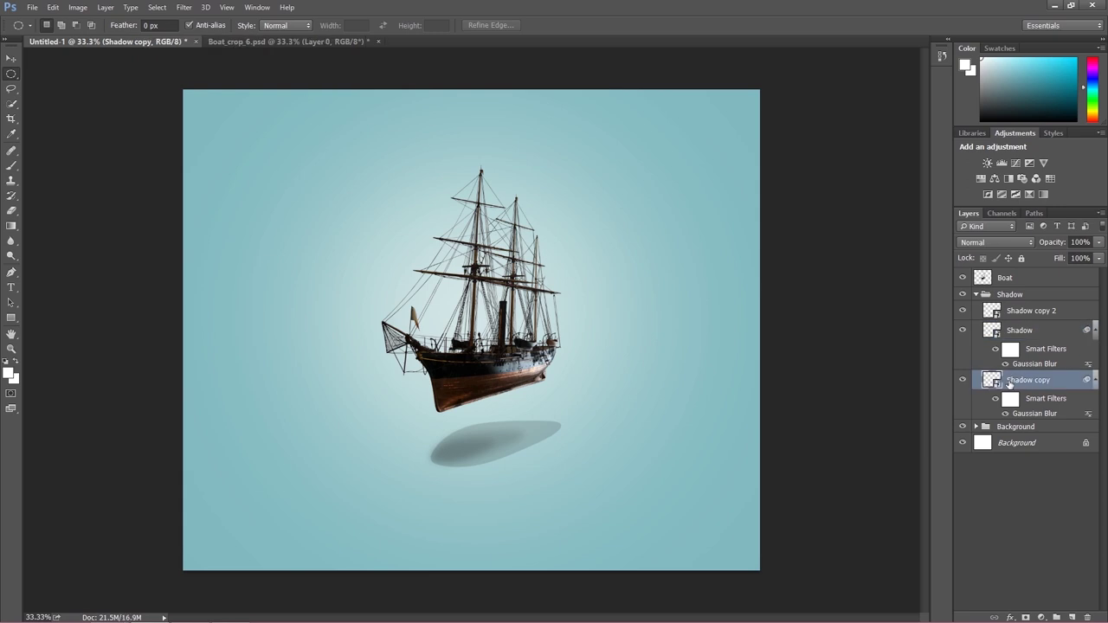
pyautogui.doubleClick(1021, 415)
pyautogui.moveTo(825, 346); pyautogui.dragTo(827, 347)
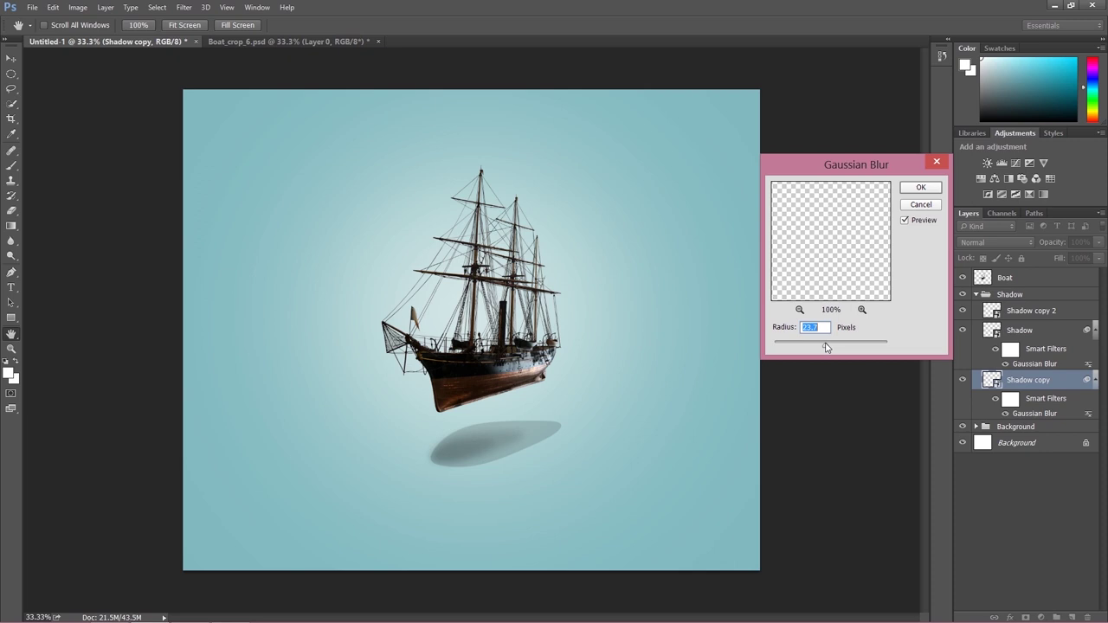
pyautogui.click(918, 189)
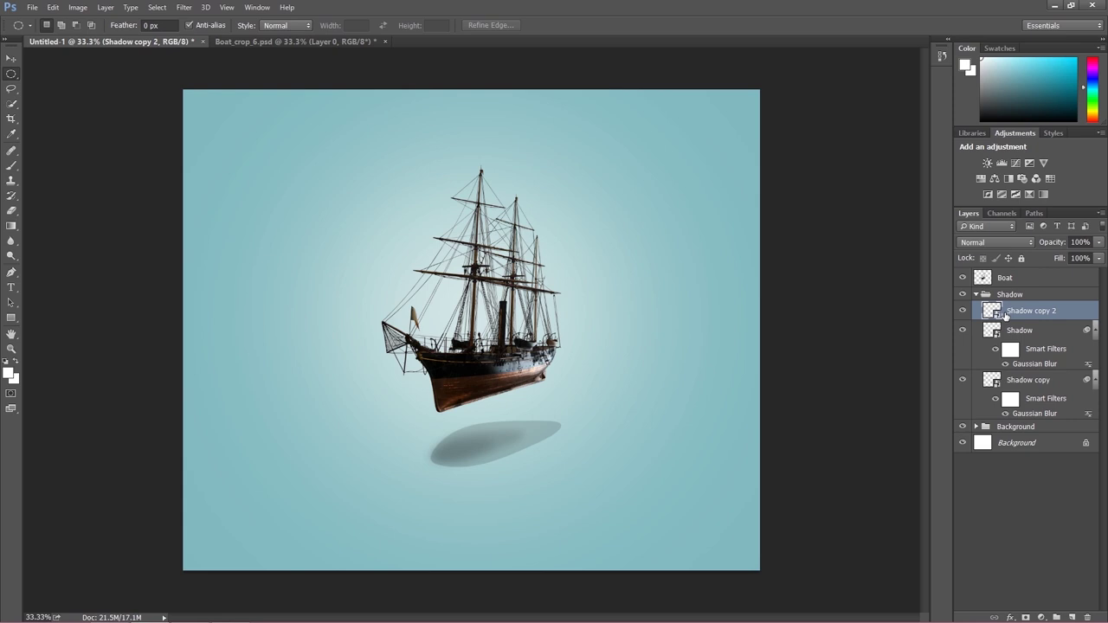
# Apply a Gaussian Blur to the Shadow copy 2 layer, adjusting the radius until the outer shadow's edge is soft
pyautogui.click(186, 7)
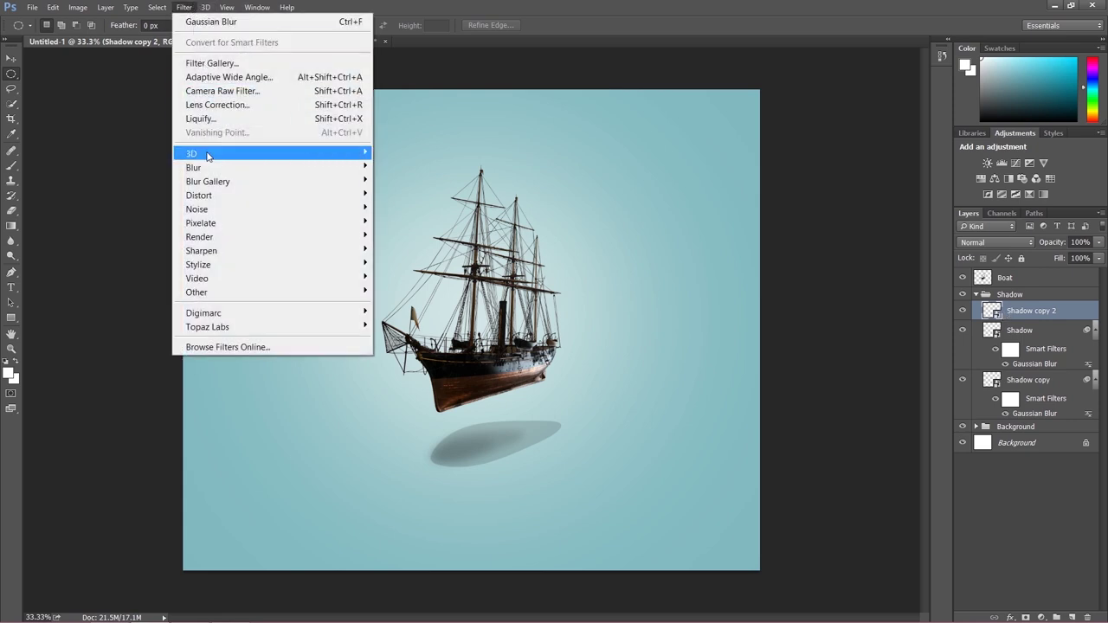
pyautogui.moveTo(229, 183)
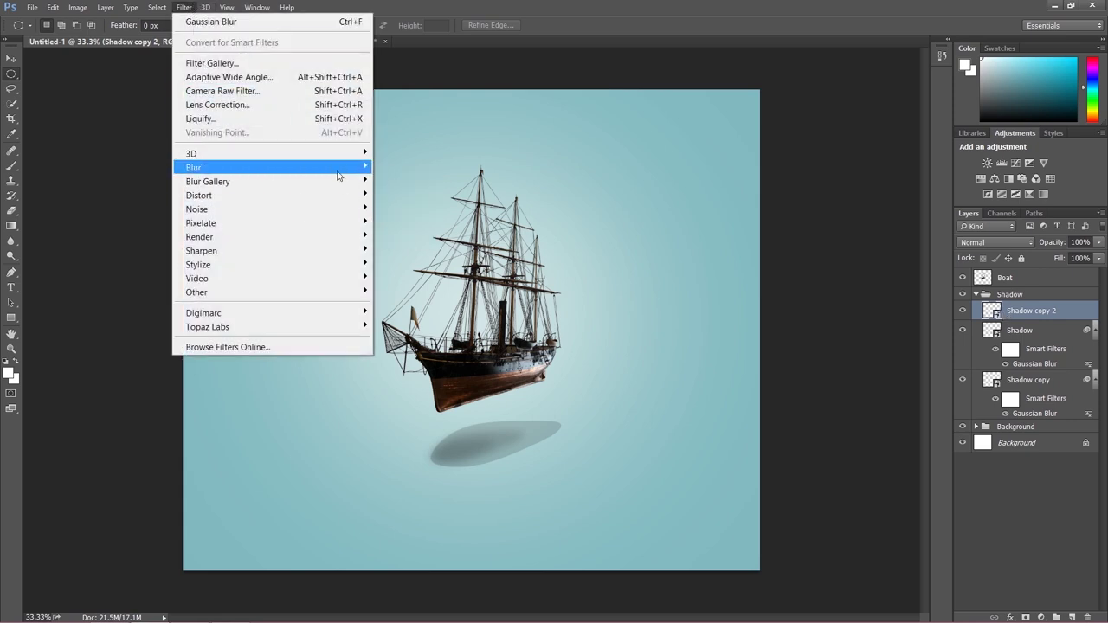
pyautogui.moveTo(337, 169)
pyautogui.click(410, 223)
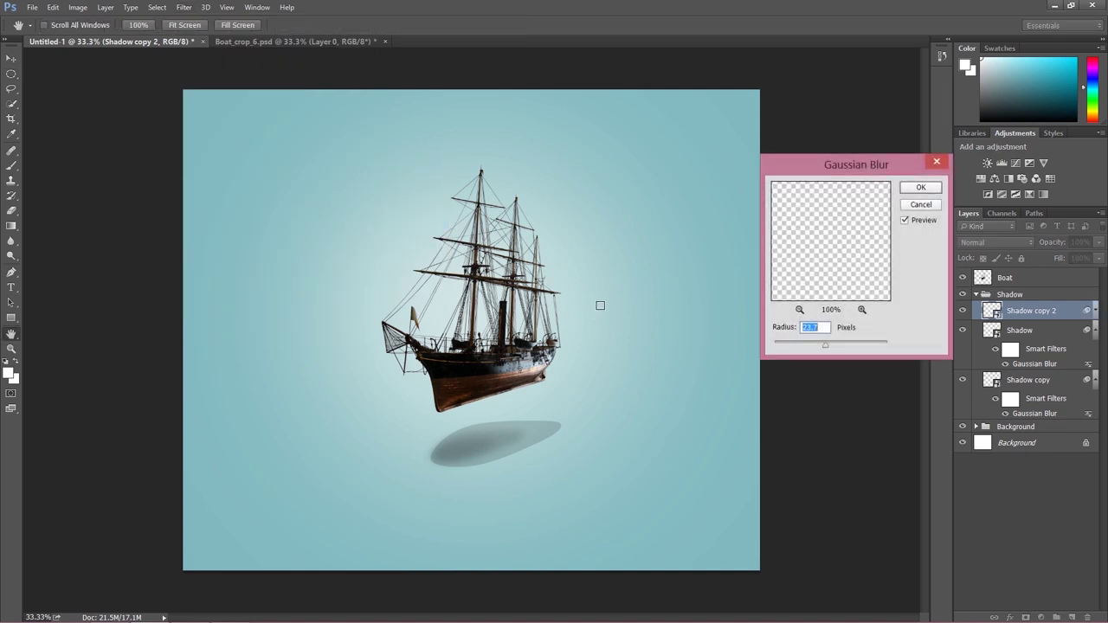
pyautogui.moveTo(827, 349); pyautogui.dragTo(832, 350)
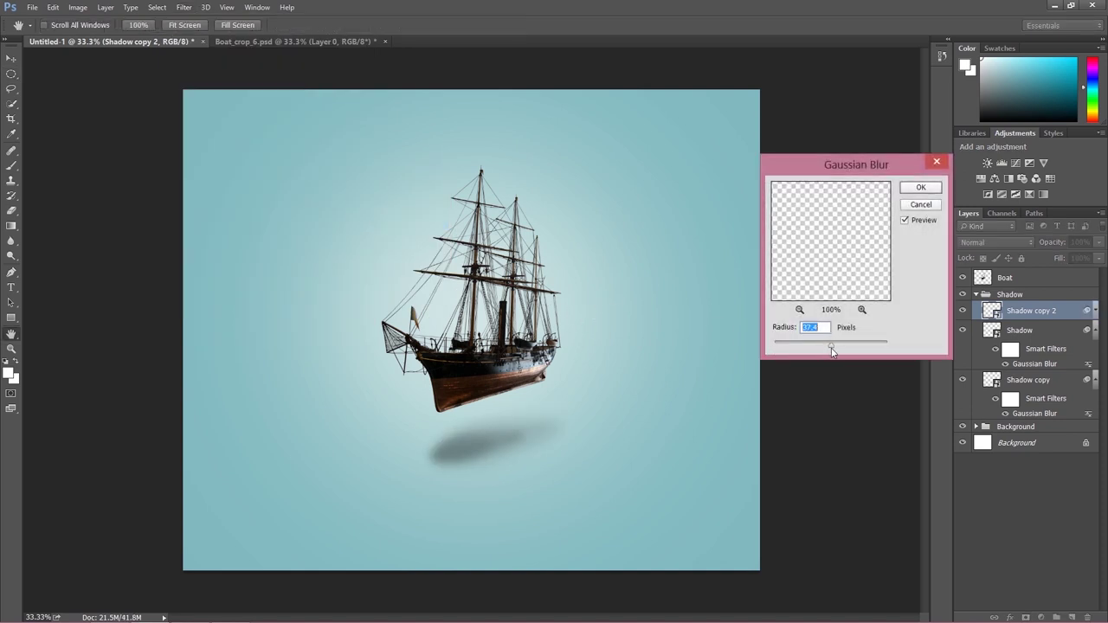
pyautogui.moveTo(831, 349); pyautogui.dragTo(826, 349)
pyautogui.click(920, 187)
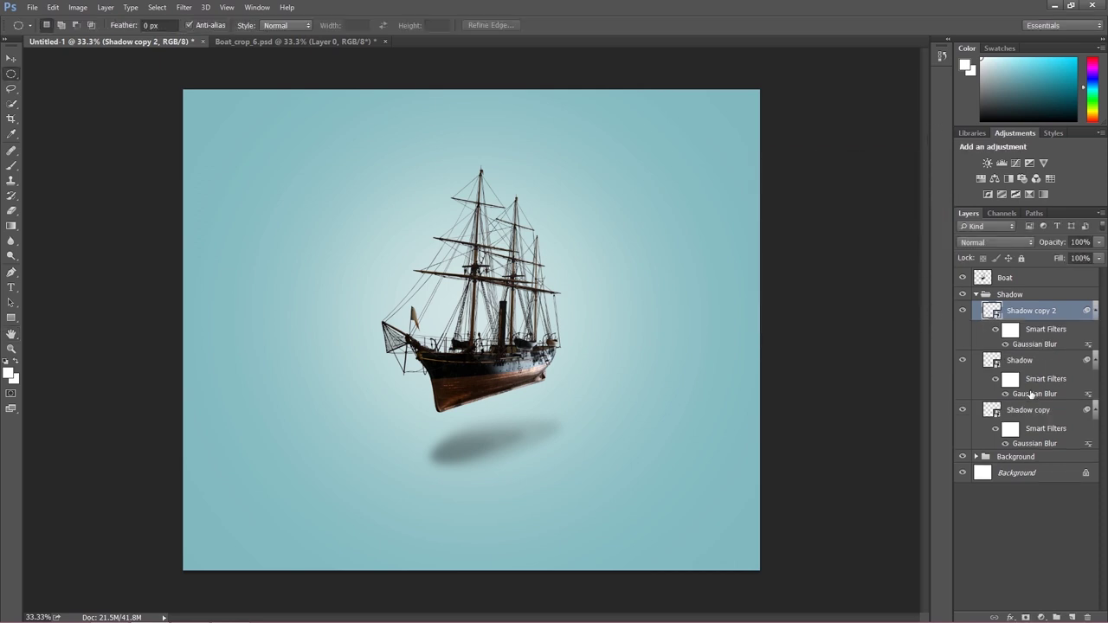
# Edit the Gaussian Blur smart filter on the Shadow layer and set its radius to 26.4 pixels
pyautogui.doubleClick(1032, 394)
pyautogui.moveTo(823, 347); pyautogui.dragTo(827, 349)
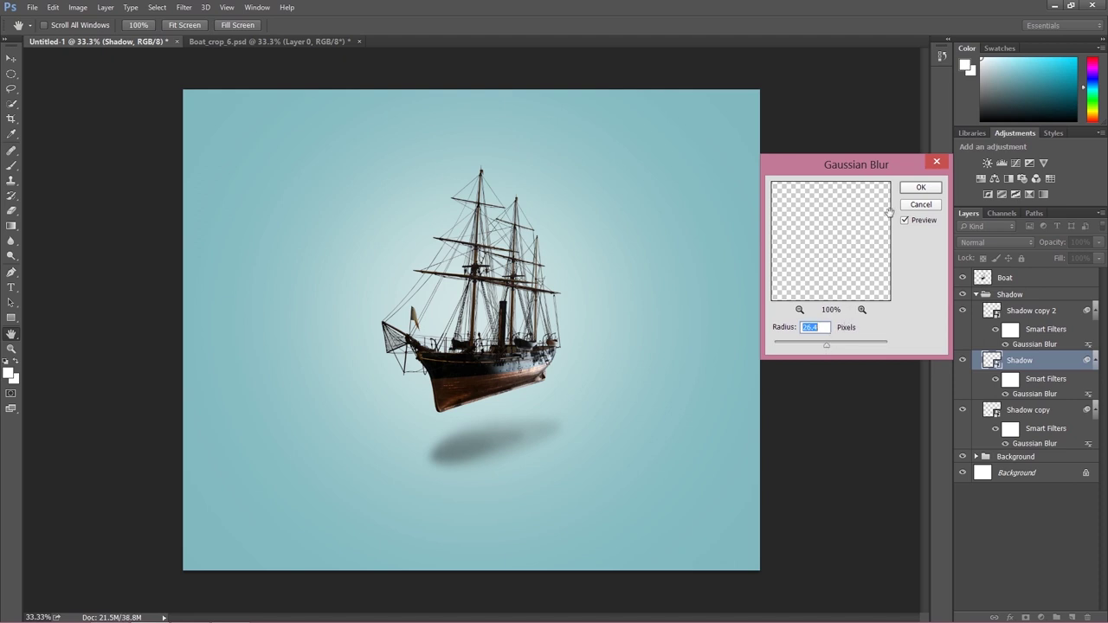
pyautogui.click(919, 188)
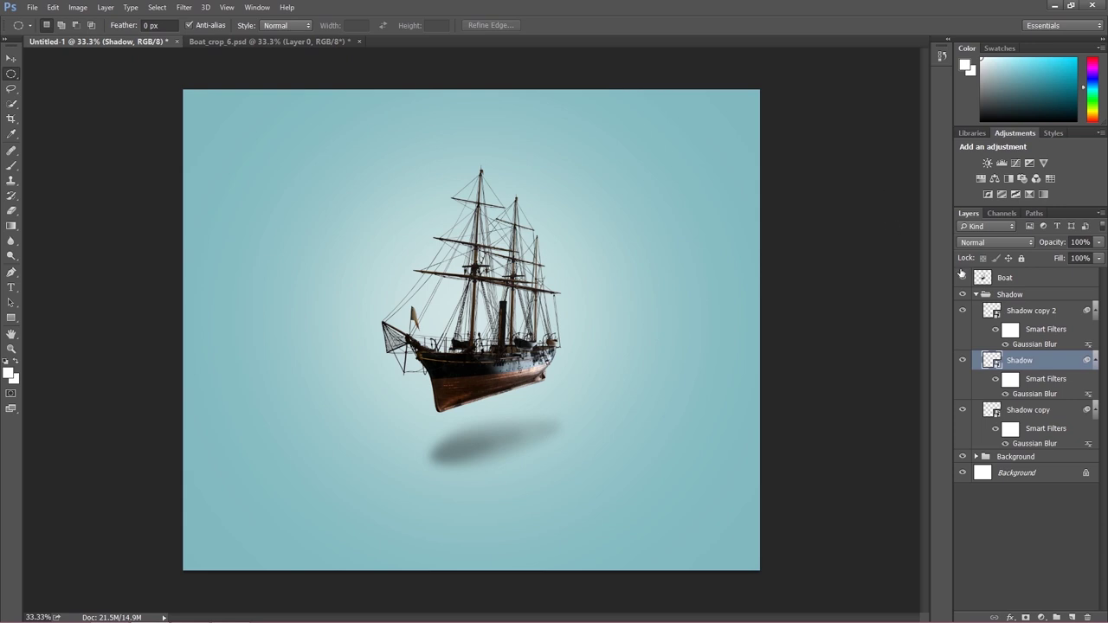
# Collapse the Shadow group and set the group's opacity to 80%
pyautogui.click(977, 296)
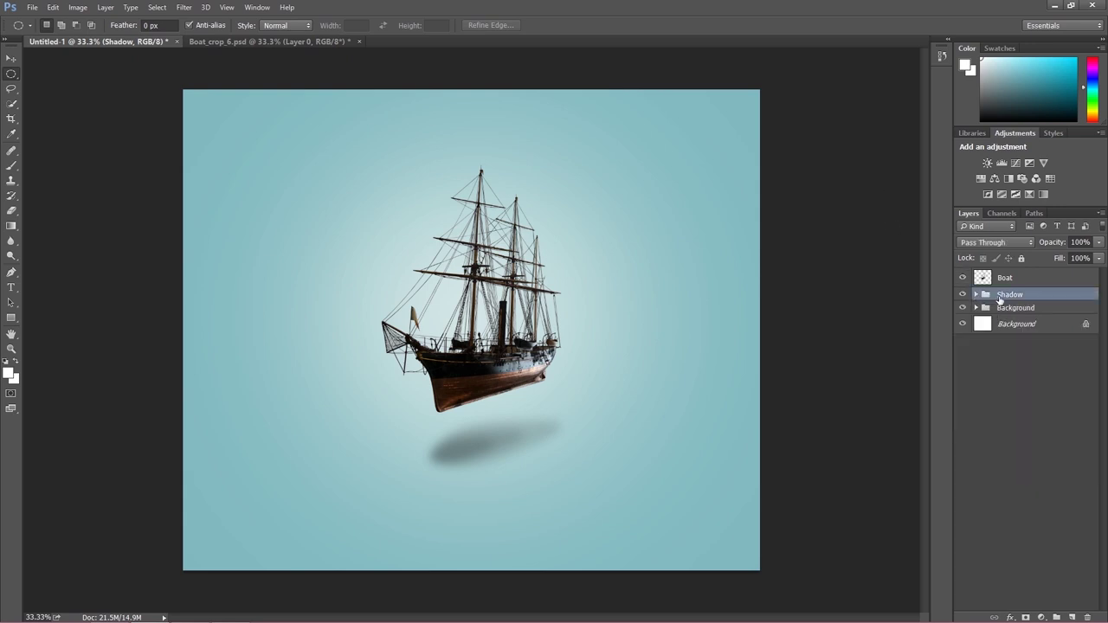
pyautogui.click(1060, 243)
pyautogui.write('80')
pyautogui.press('Return')
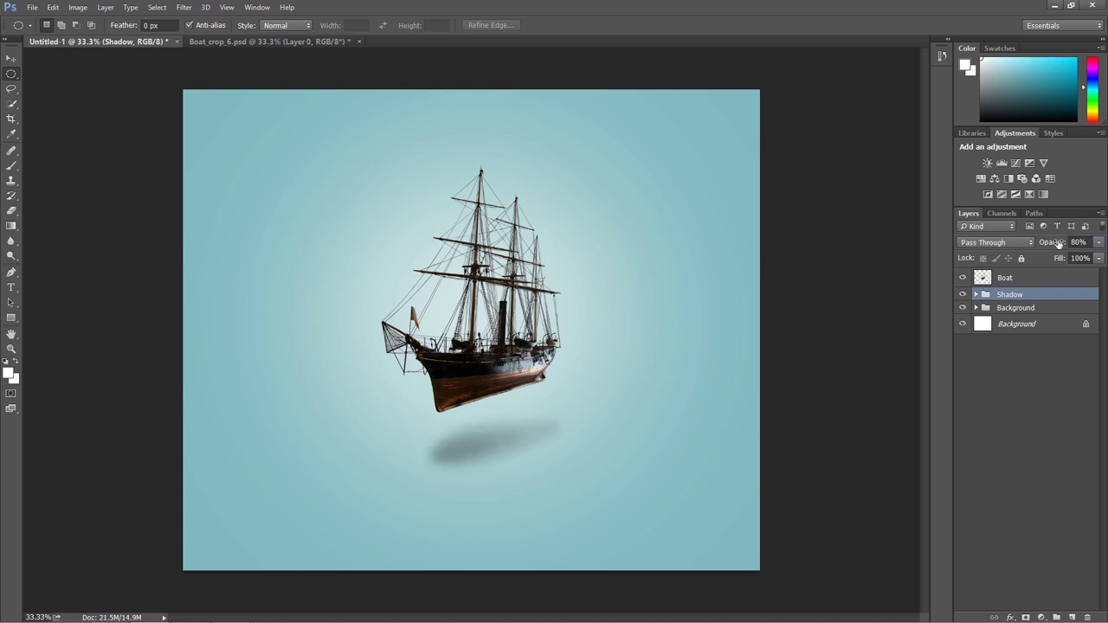
# Duplicate the Shadow group as Shadow copy 3 and merge the duplicate into a single layer
pyautogui.rightClick(1012, 296)
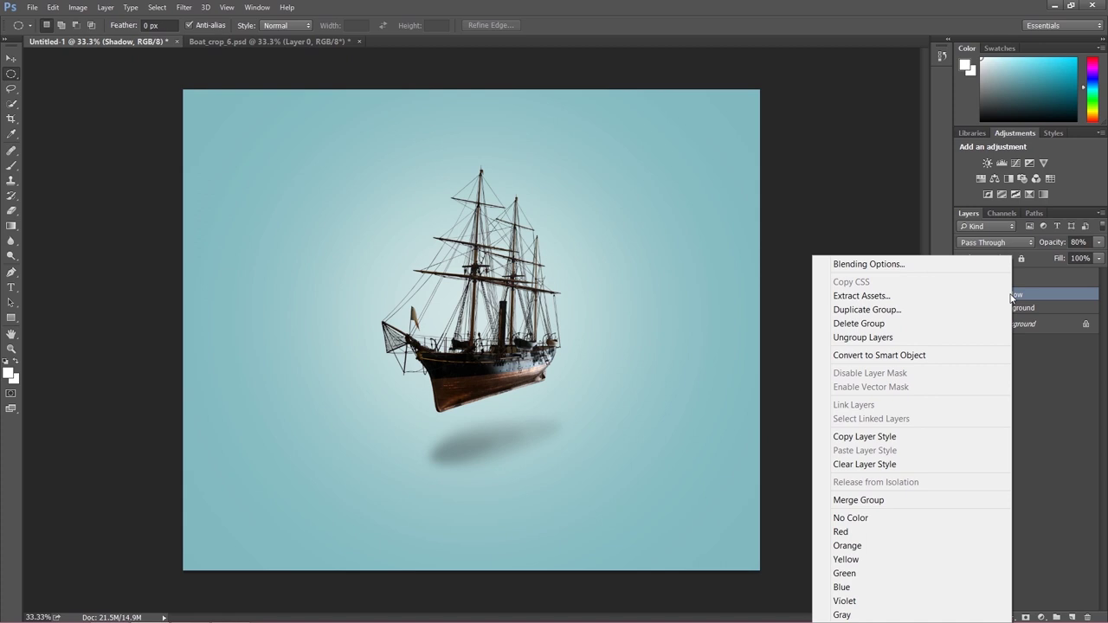
pyautogui.click(940, 310)
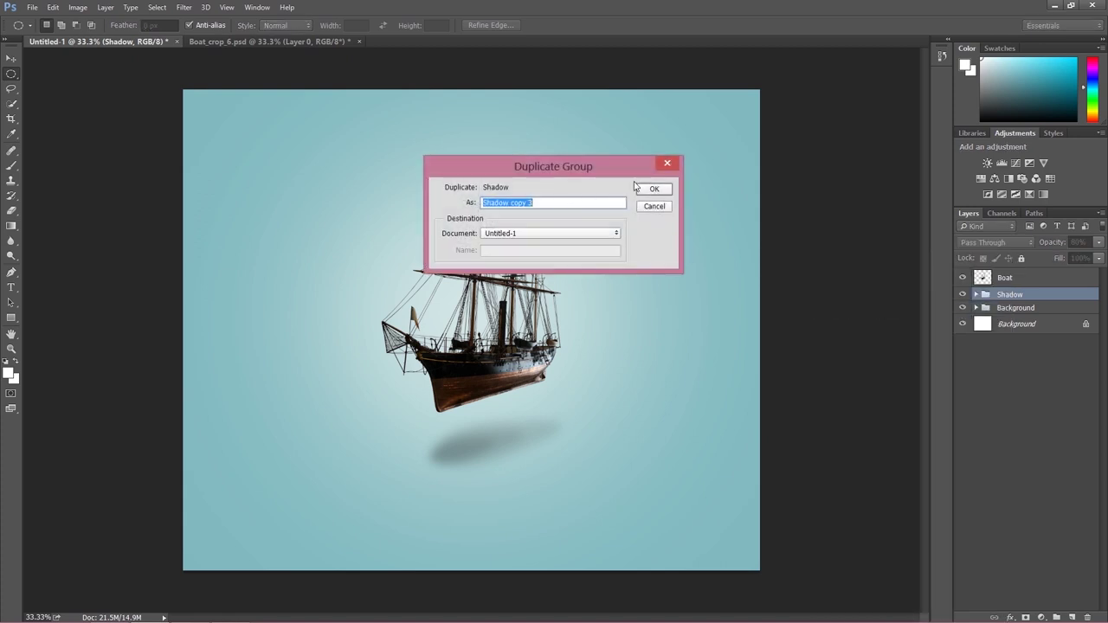
pyautogui.click(656, 191)
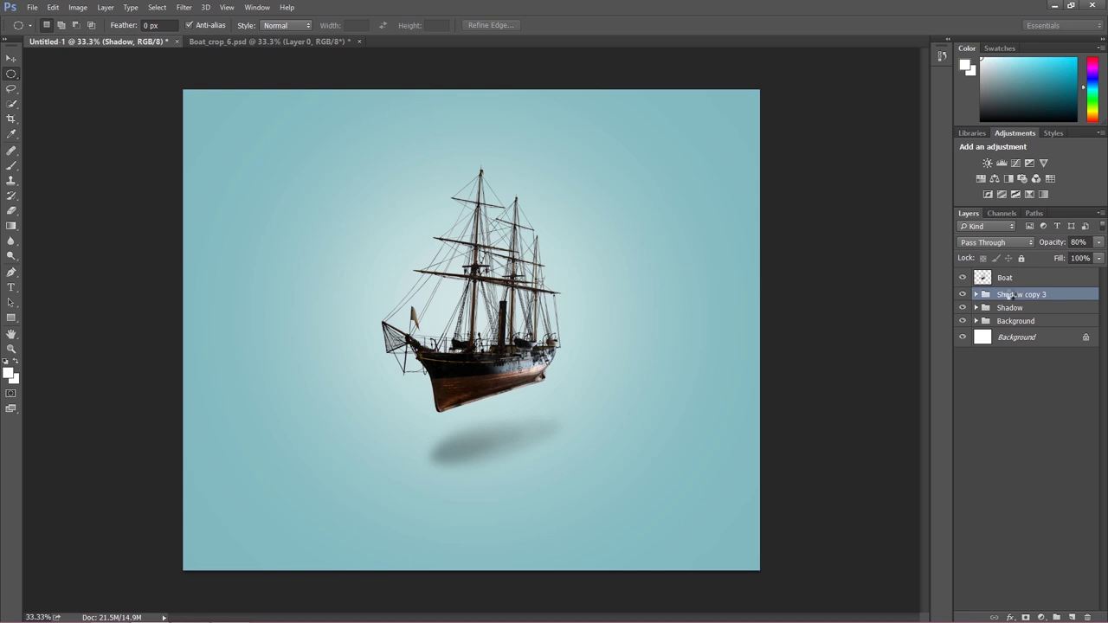
pyautogui.doubleClick(1010, 295)
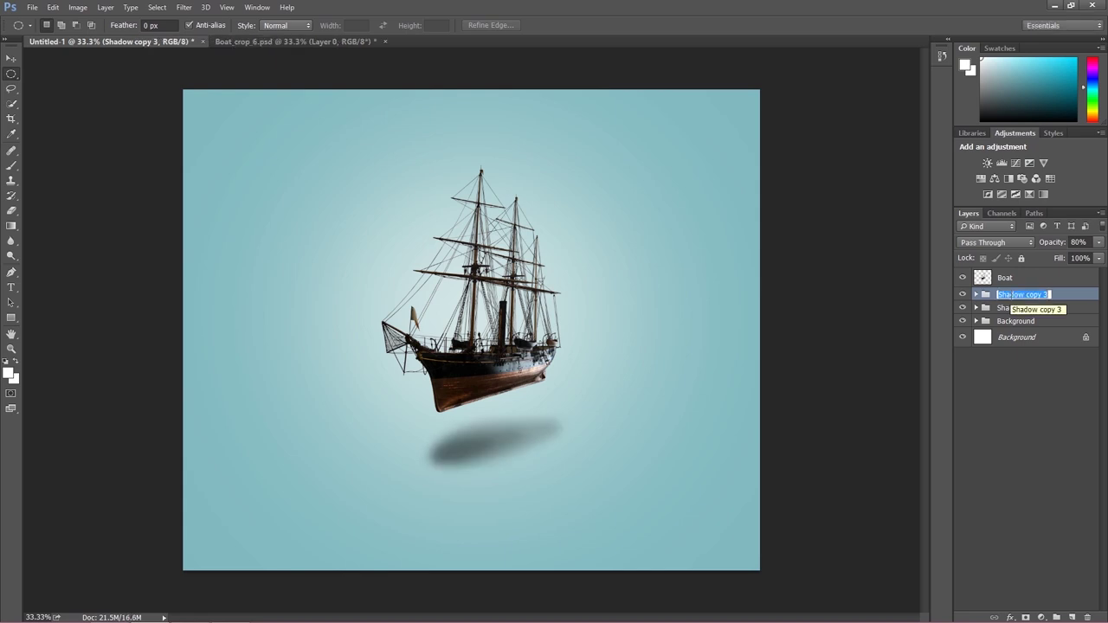
pyautogui.click(1065, 296)
pyautogui.rightClick(1063, 292)
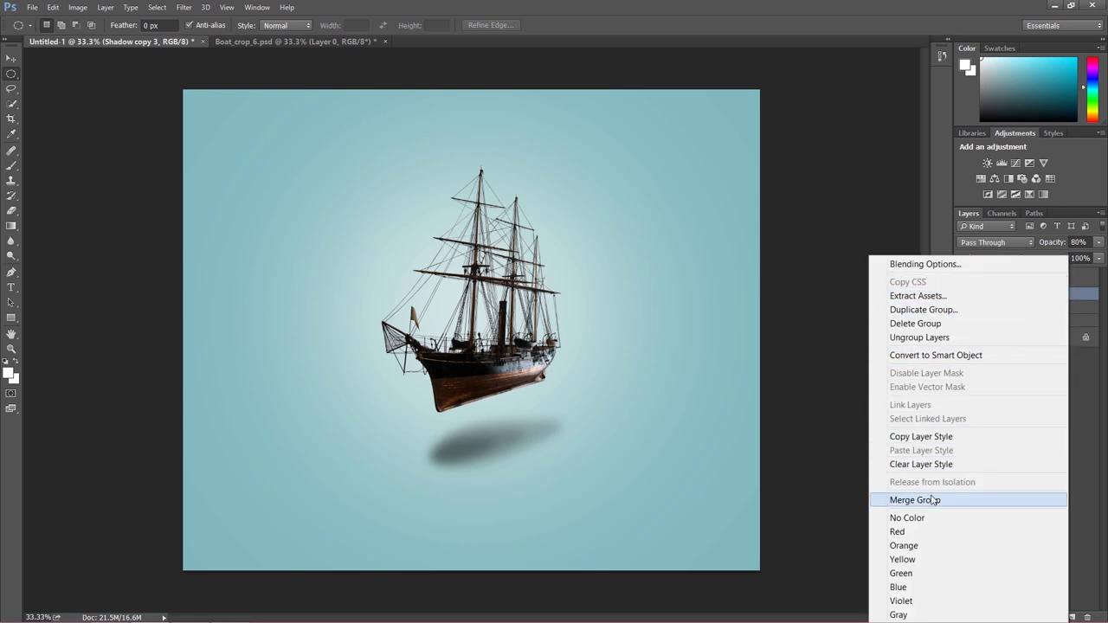
pyautogui.click(961, 497)
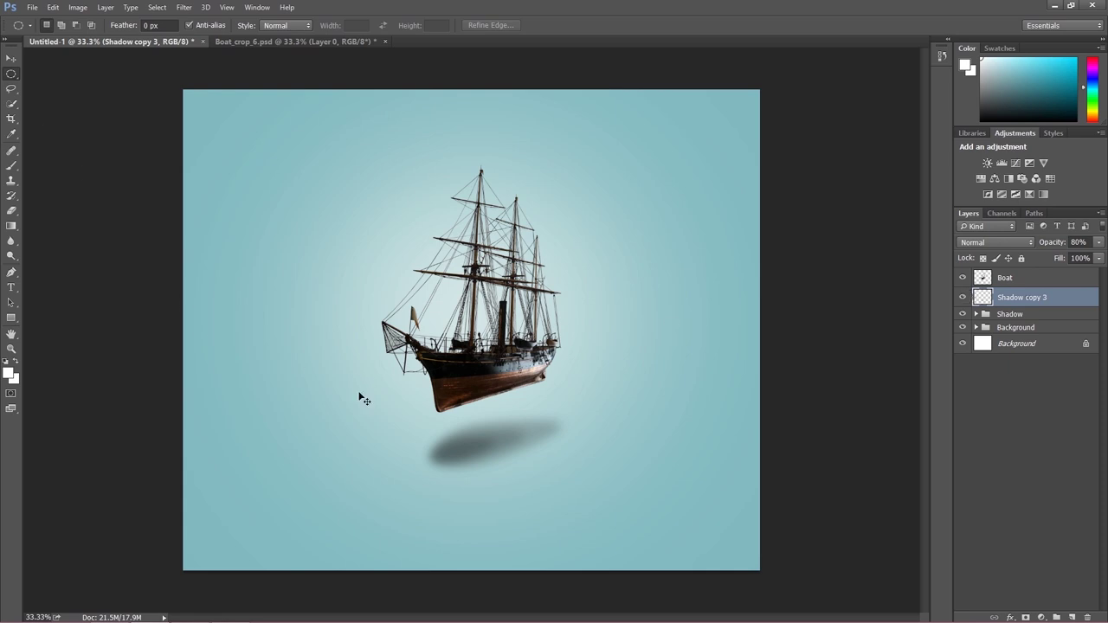
# Scale the Shadow copy 3 layer to about 82% width and 77% height and reposition it inside the shadow beneath the boat
pyautogui.hotkey('ctrl', 't')
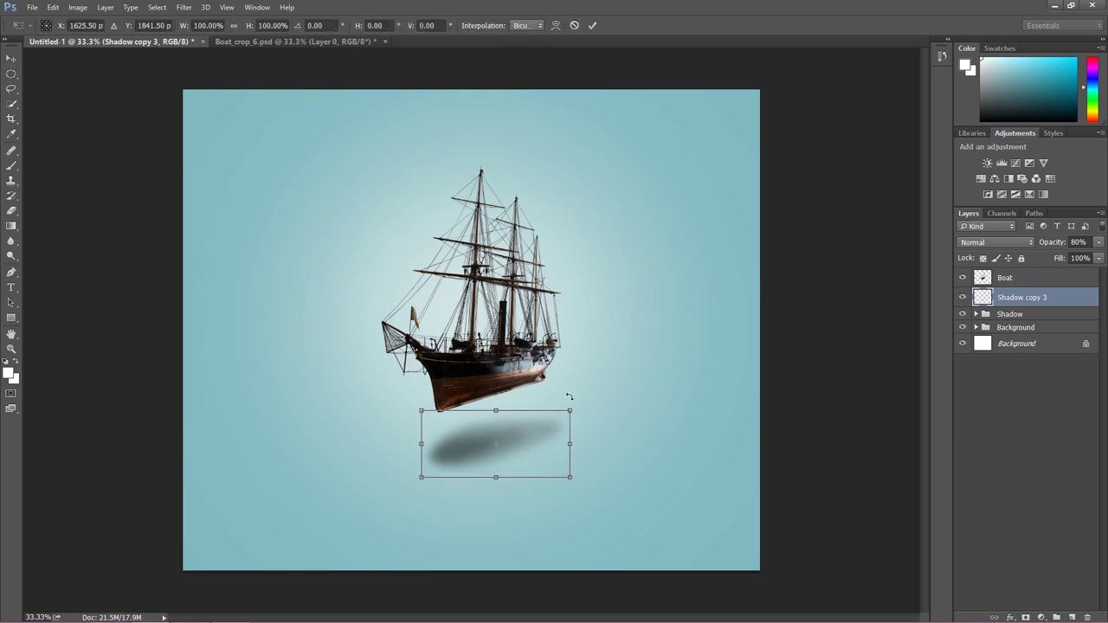
pyautogui.moveTo(570, 408); pyautogui.dragTo(546, 418)
pyautogui.moveTo(465, 456); pyautogui.dragTo(466, 456)
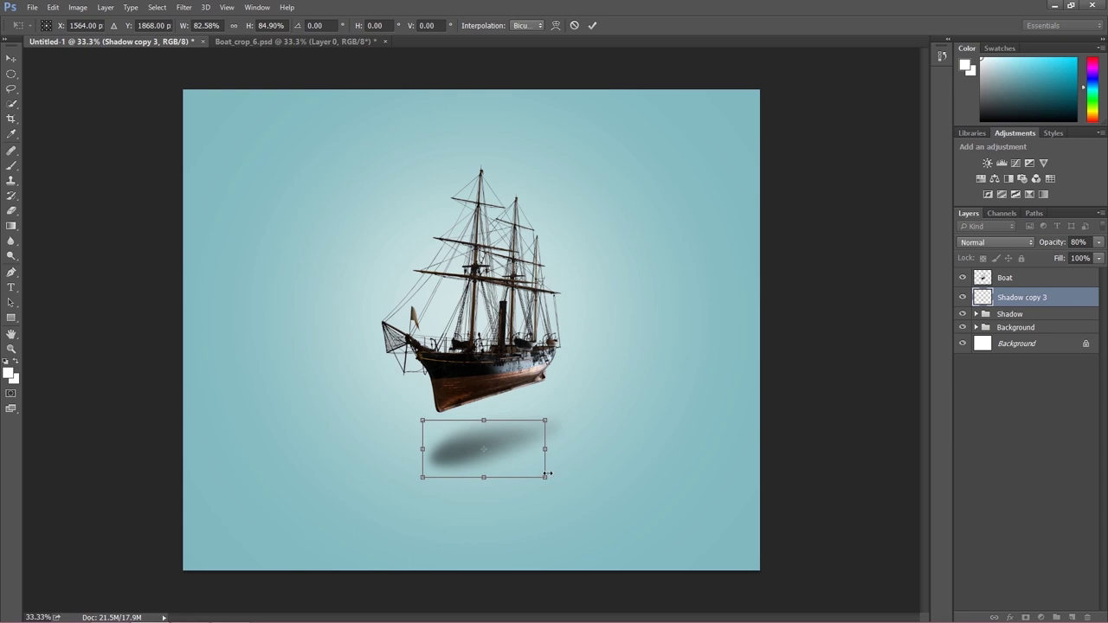
pyautogui.moveTo(546, 475); pyautogui.dragTo(543, 471)
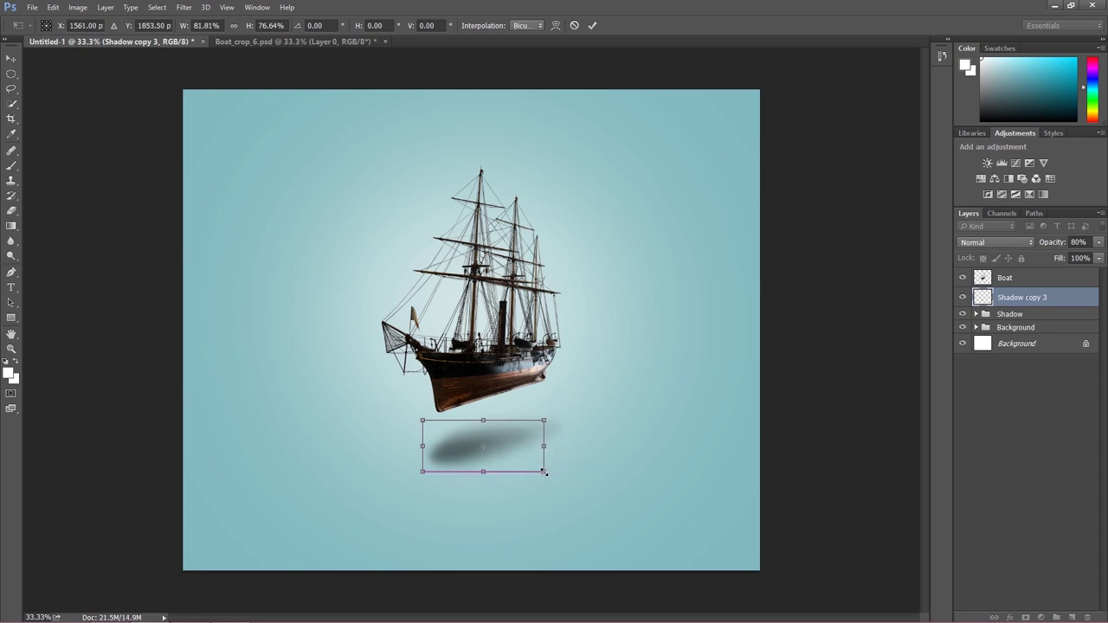
pyautogui.moveTo(474, 443); pyautogui.dragTo(479, 449)
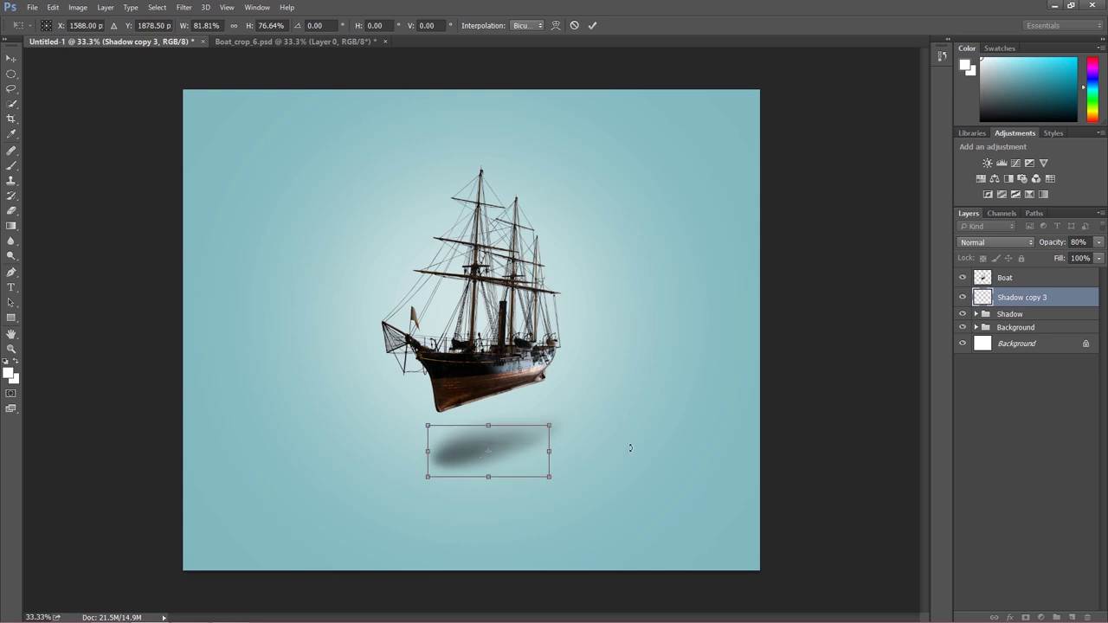
pyautogui.press('Return')
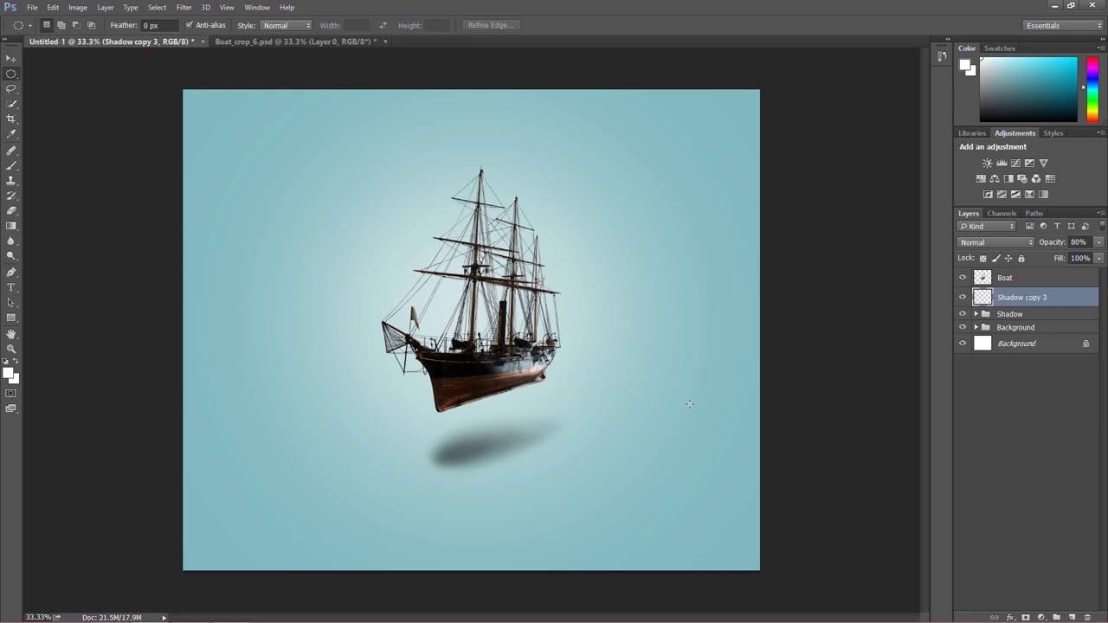
# Duplicate Shadow copy 3 as Shadow copy 4 and enlarge the duplicate to about 139% width and 146% height
pyautogui.hotkey('ctrl', 'j')
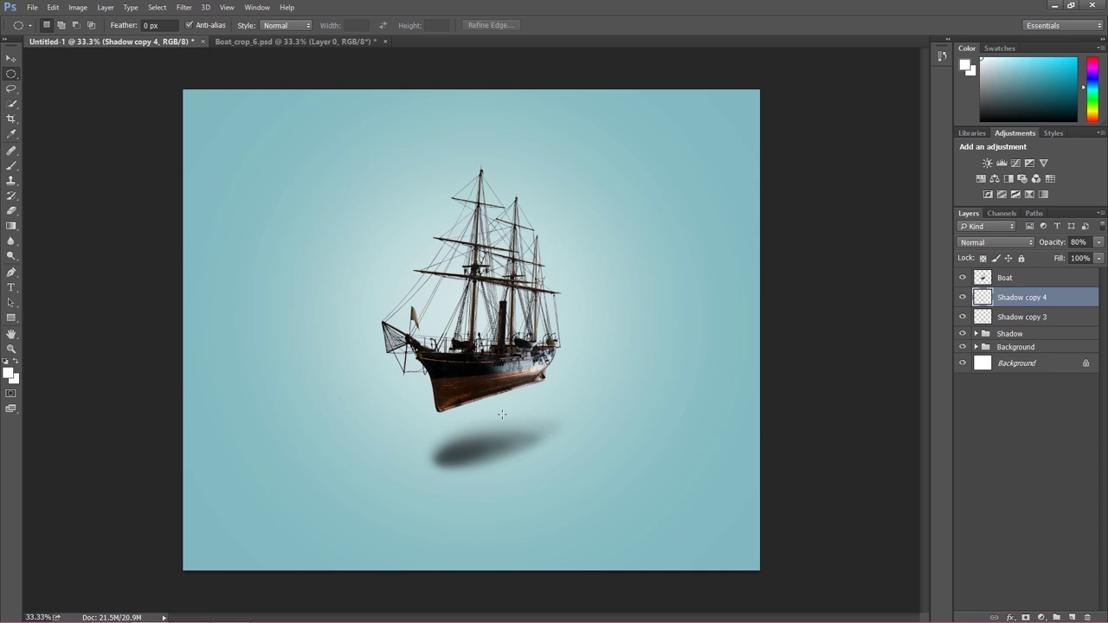
pyautogui.hotkey('ctrl', 't')
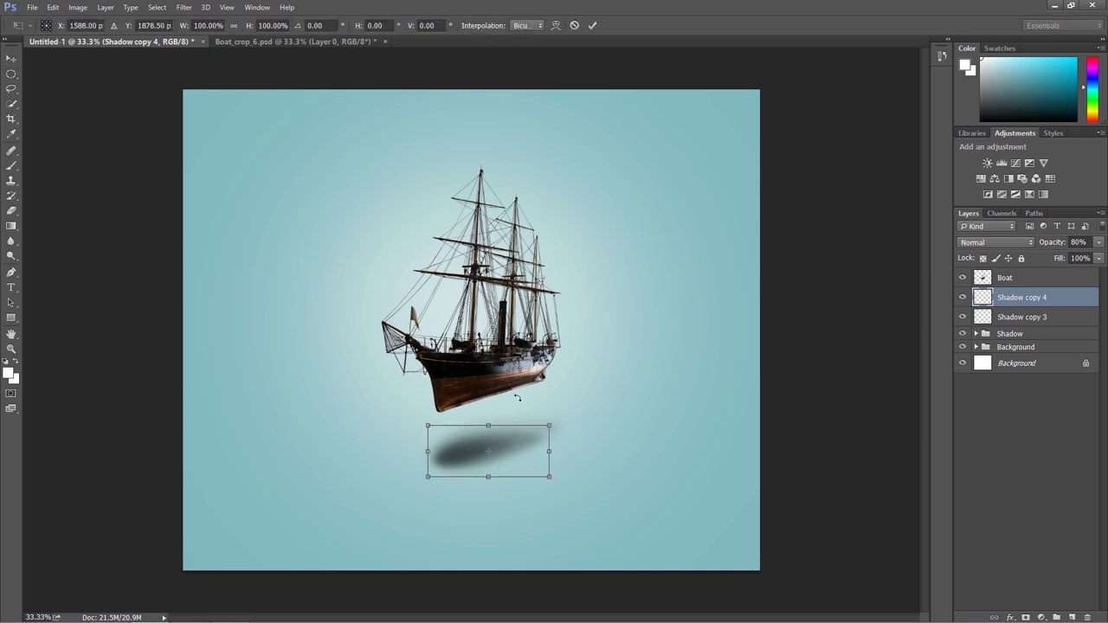
pyautogui.moveTo(551, 424); pyautogui.dragTo(596, 402)
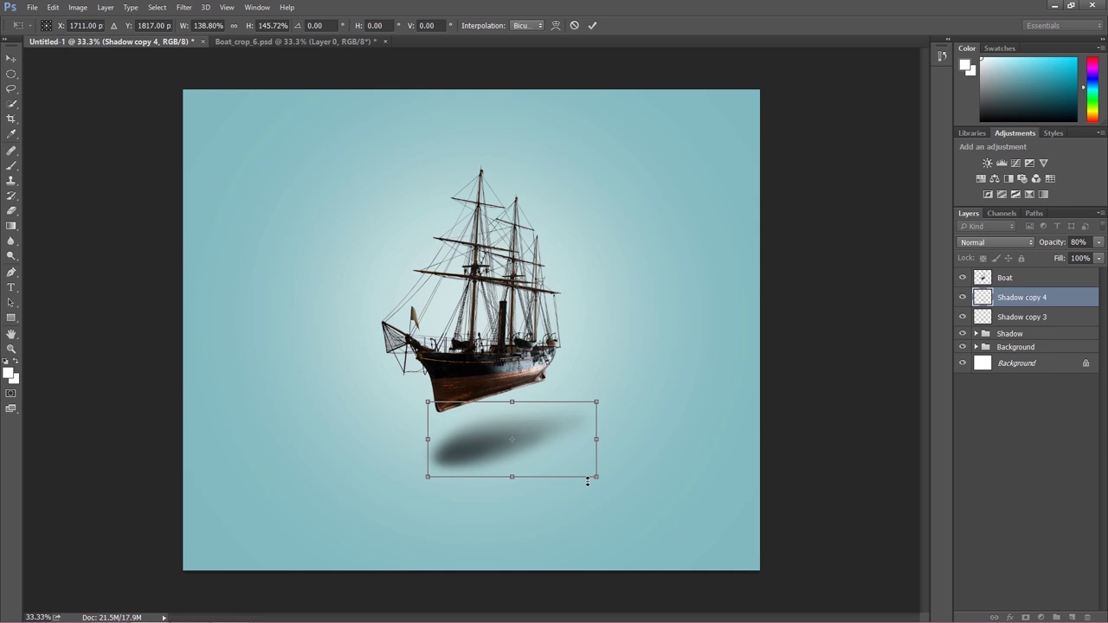
pyautogui.press('m')
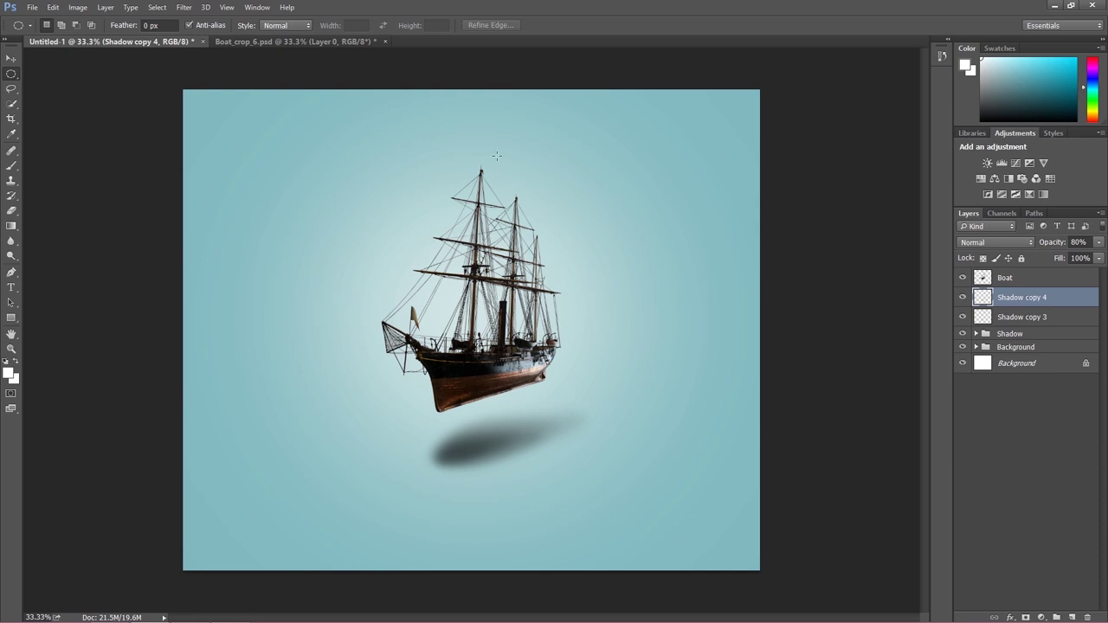
# Set the opacity of the Shadow copy 3 layer to 40%
pyautogui.click(1004, 316)
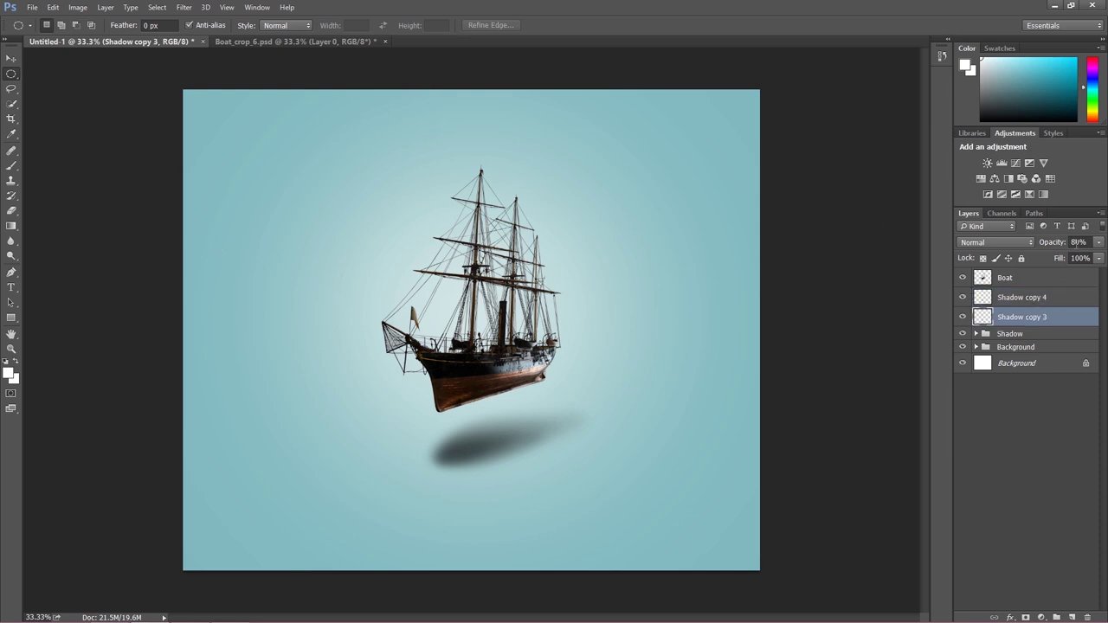
pyautogui.moveTo(1065, 246); pyautogui.dragTo(1043, 252)
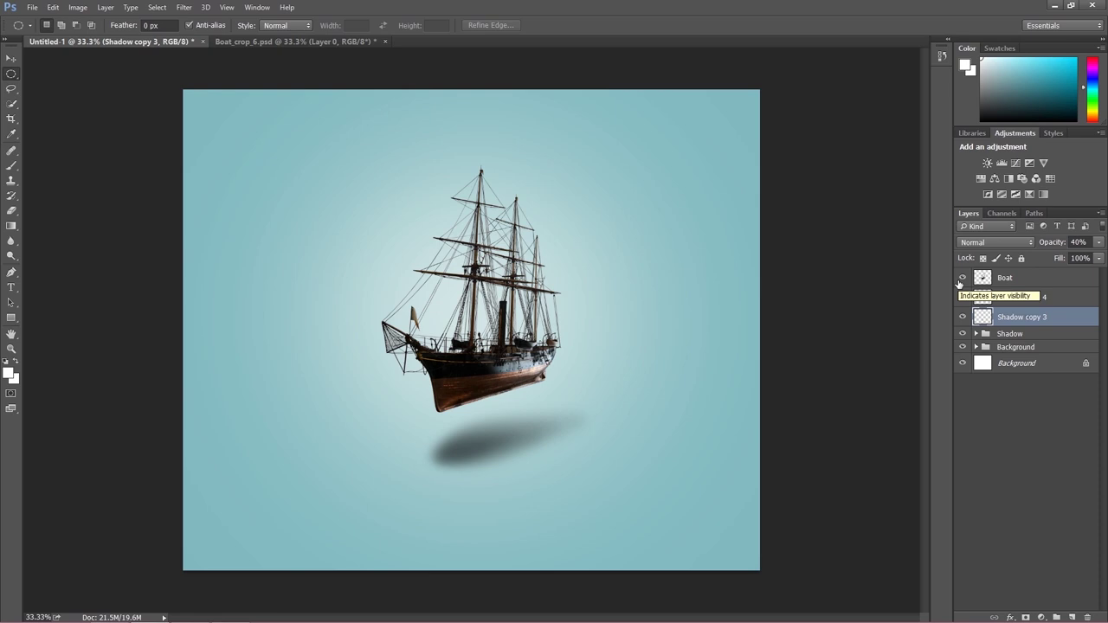
# Group Shadow copy 4, Shadow copy 3 and the Shadow group together and name the new group SHadows
pyautogui.click(1022, 302)
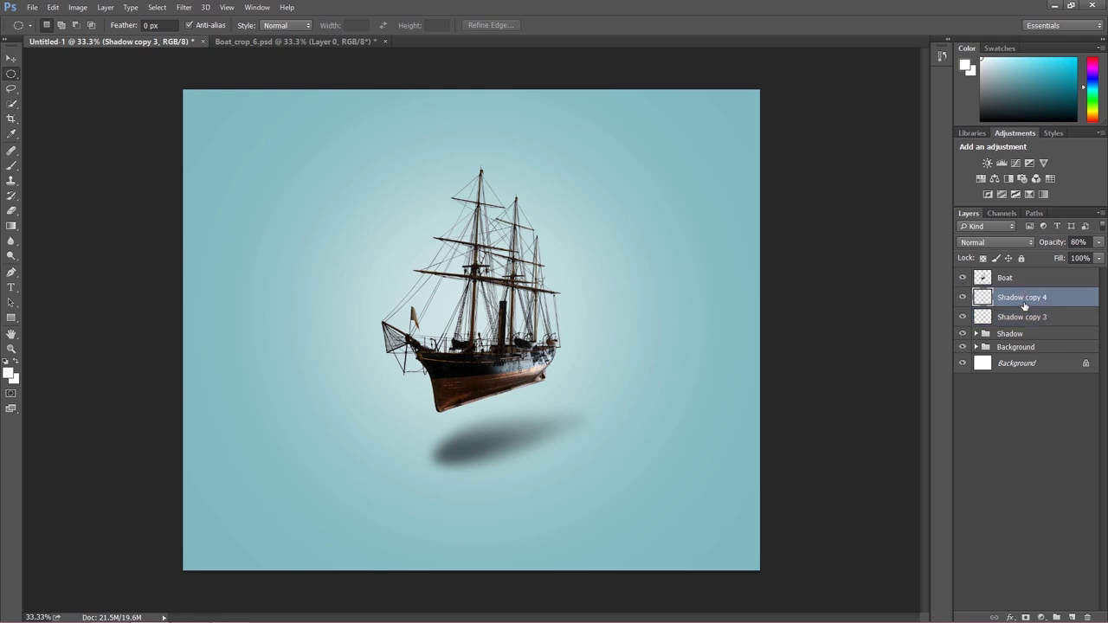
pyautogui.keyDown('shift'); pyautogui.click(1018, 322); pyautogui.keyUp('shift')
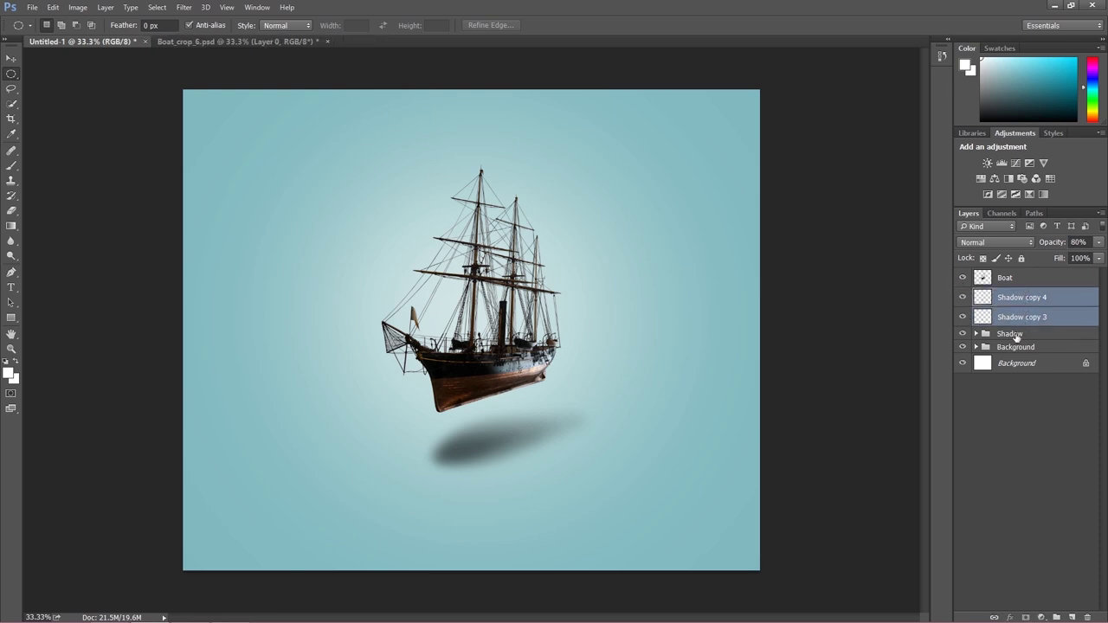
pyautogui.keyDown('shift'); pyautogui.click(1017, 336); pyautogui.keyUp('shift')
pyautogui.hotkey('ctrl', 'g')
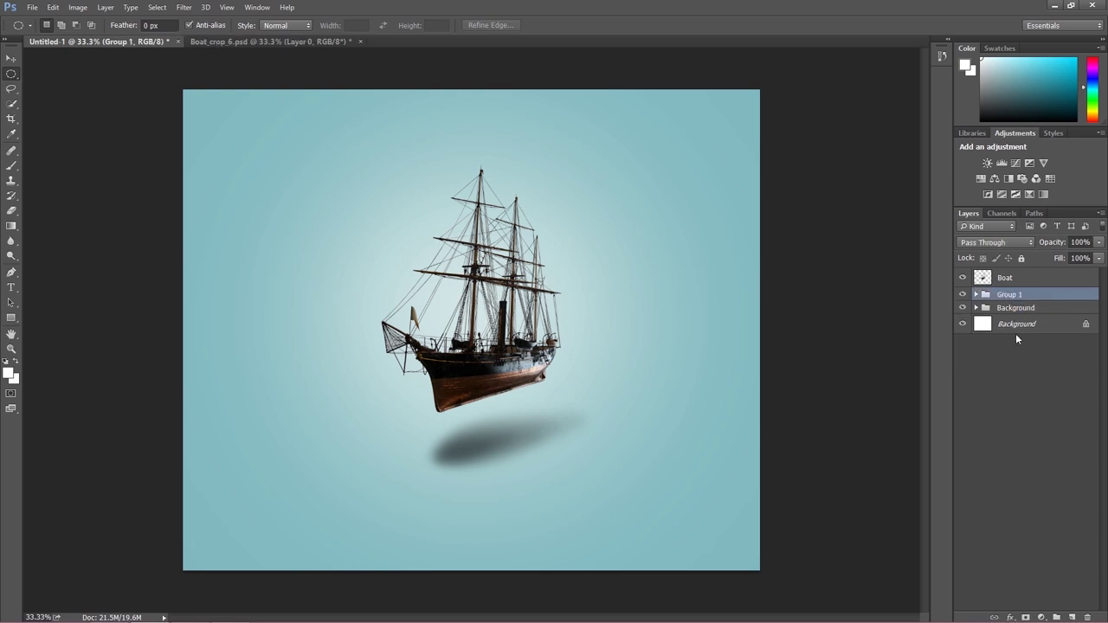
pyautogui.doubleClick(1015, 296)
pyautogui.write('SHadows')
pyautogui.press('Return')
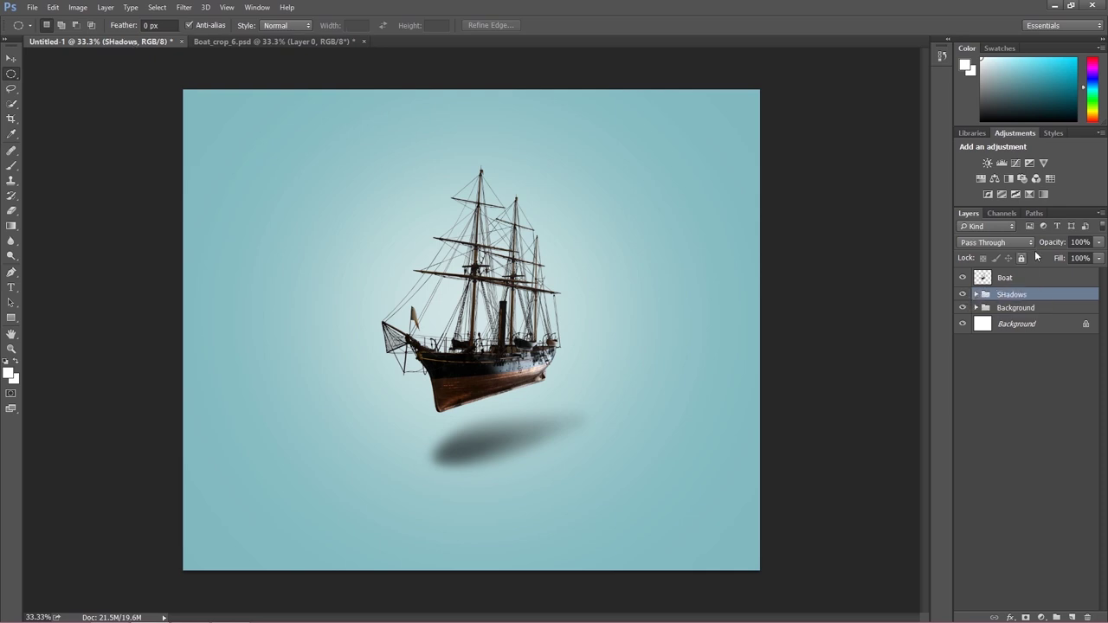
# Lower the SHadows group's opacity to 89% and move the shadow slightly down and to the left beneath the boat
pyautogui.moveTo(1059, 244)
pyautogui.mouseDown()
pyautogui.moveTo(1030, 249)
pyautogui.moveTo(1057, 247)
pyautogui.mouseUp()
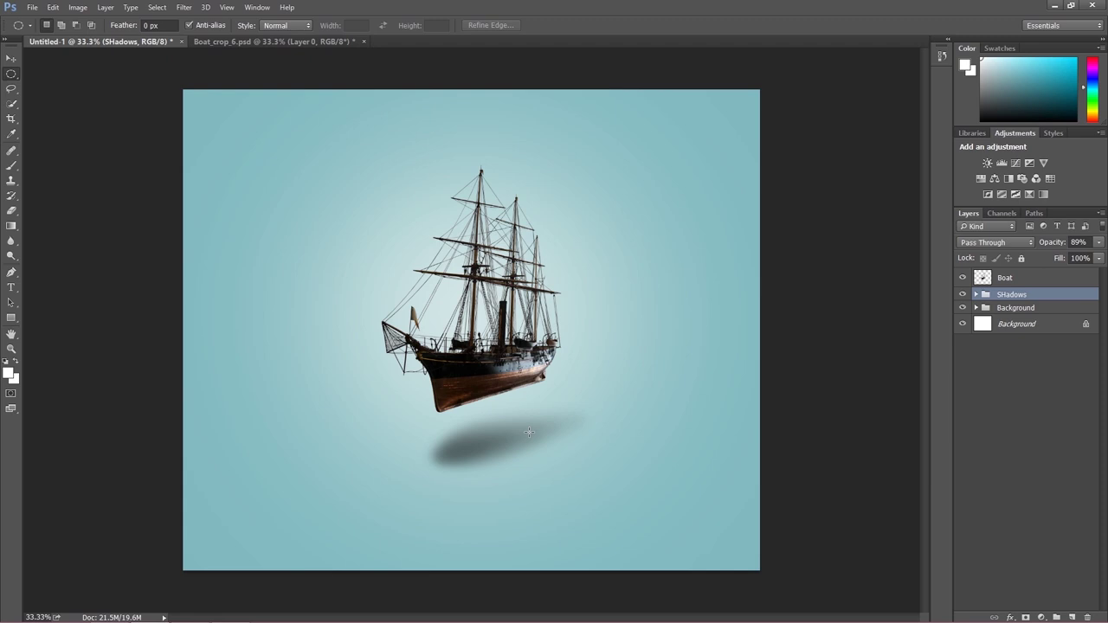
pyautogui.click(11, 58)
pyautogui.moveTo(485, 451); pyautogui.dragTo(480, 457)
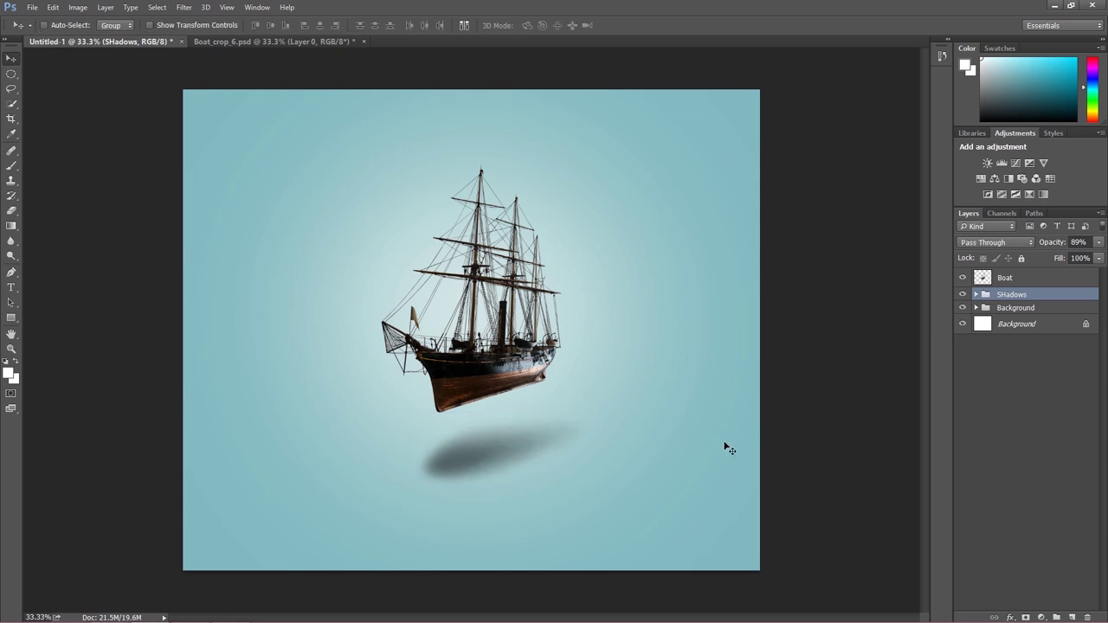
# Add a Color Overlay effect to the SHadows group using the dark teal colour #174140
pyautogui.rightClick(996, 296)
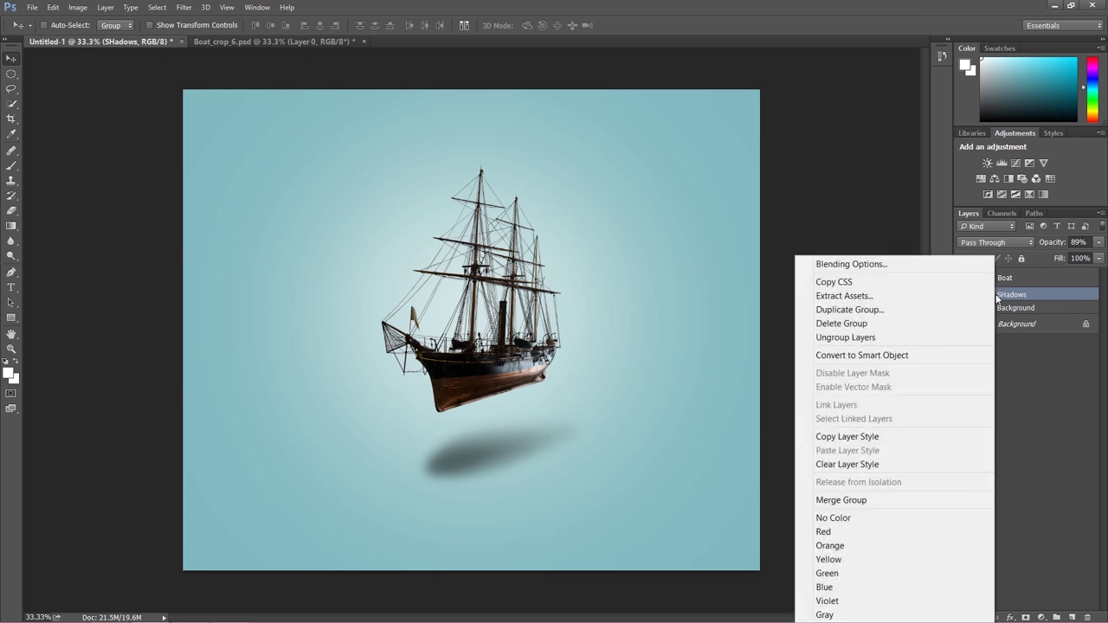
pyautogui.click(891, 262)
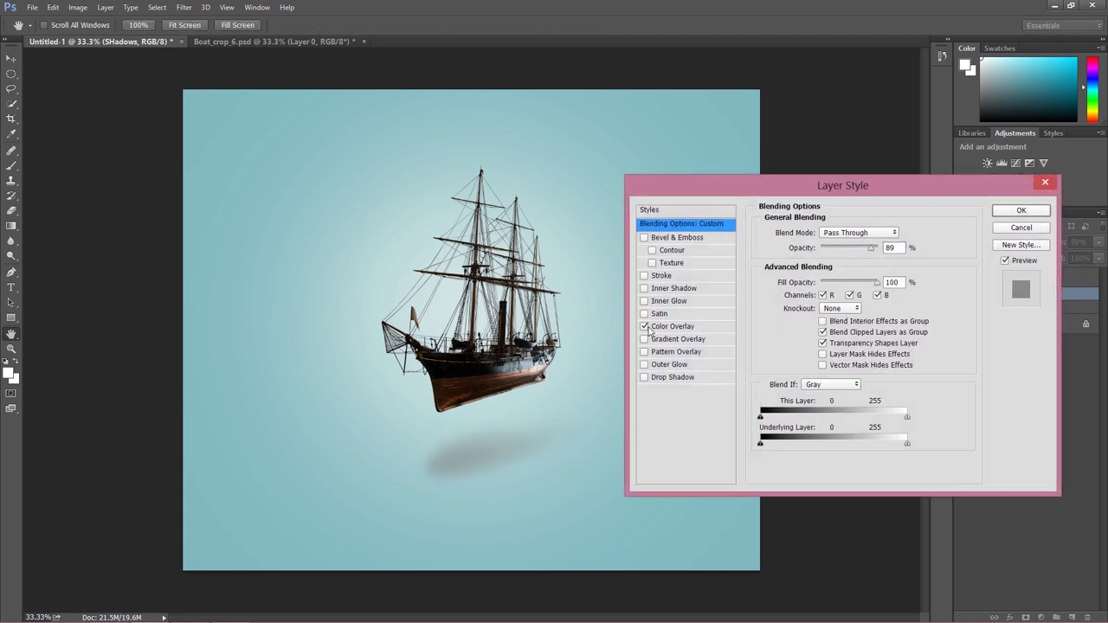
pyautogui.click(666, 329)
pyautogui.click(899, 234)
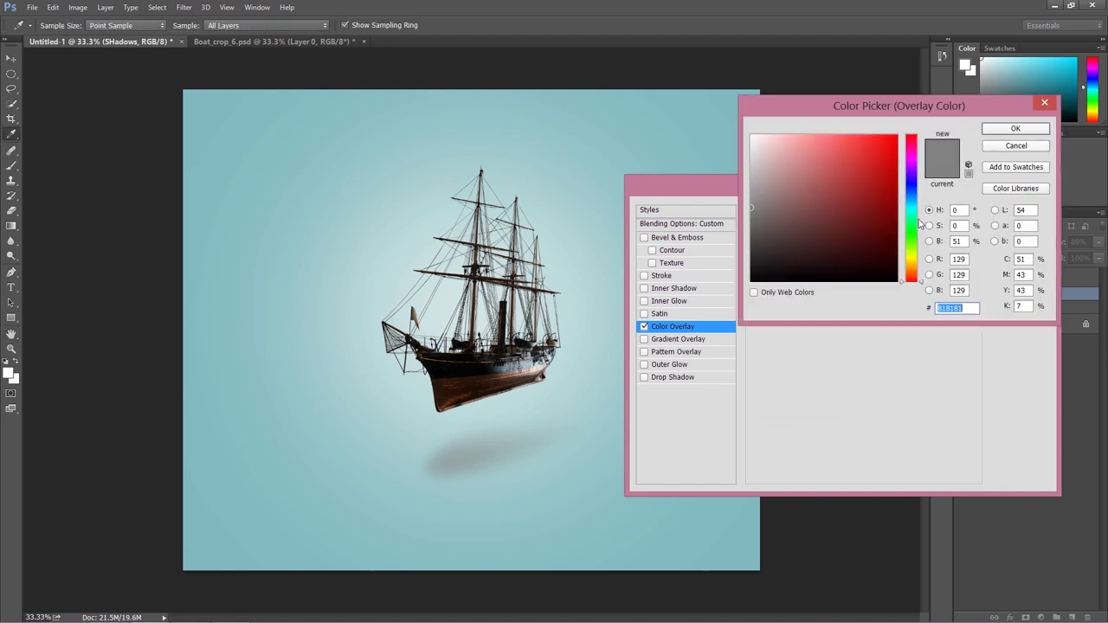
pyautogui.moveTo(911, 236); pyautogui.dragTo(912, 218)
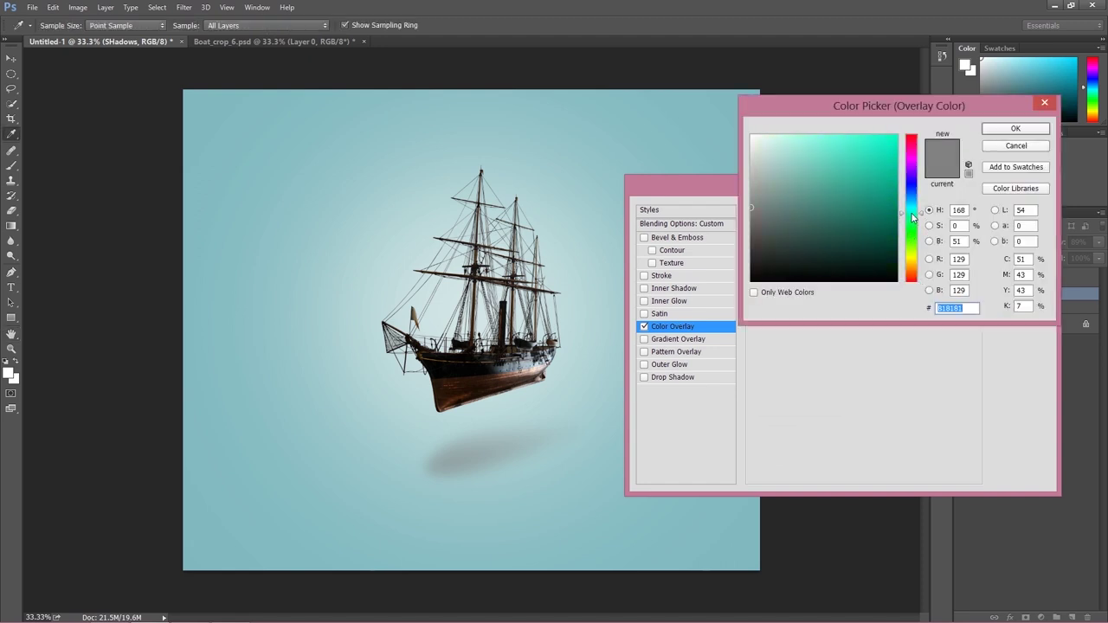
pyautogui.moveTo(805, 232); pyautogui.dragTo(799, 246)
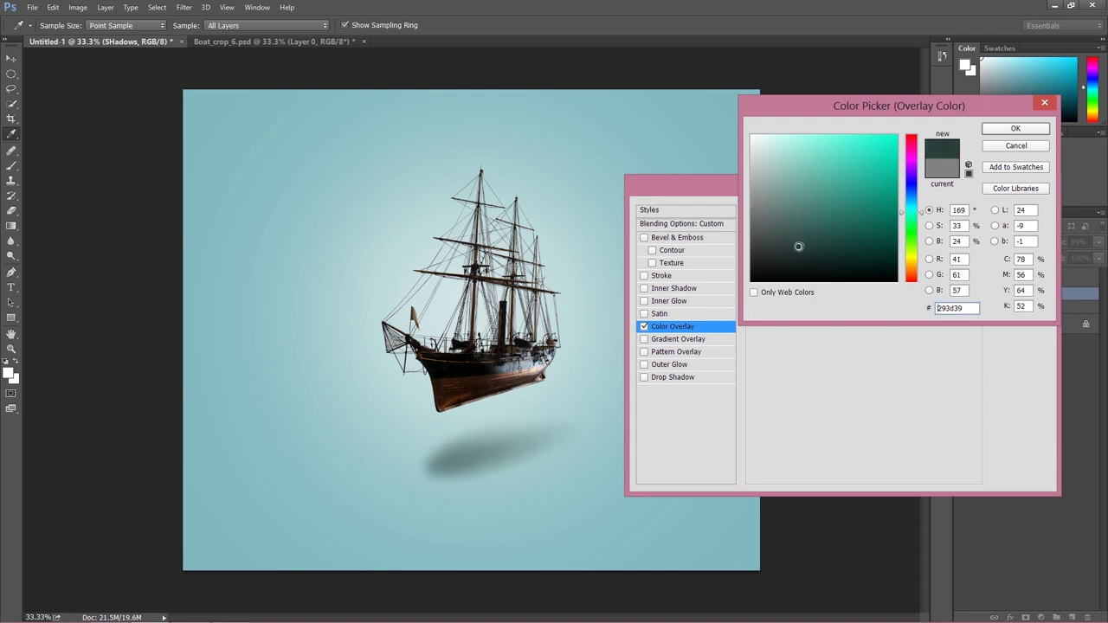
pyautogui.moveTo(922, 214); pyautogui.dragTo(922, 210)
pyautogui.click(798, 250)
pyautogui.moveTo(798, 250); pyautogui.dragTo(846, 245)
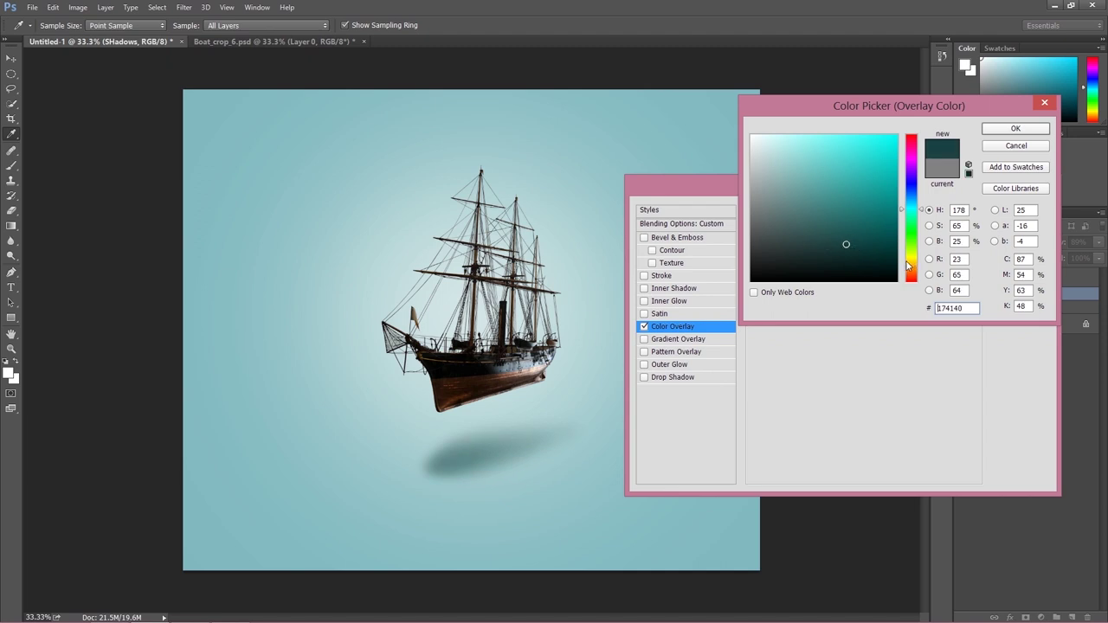
pyautogui.click(1015, 128)
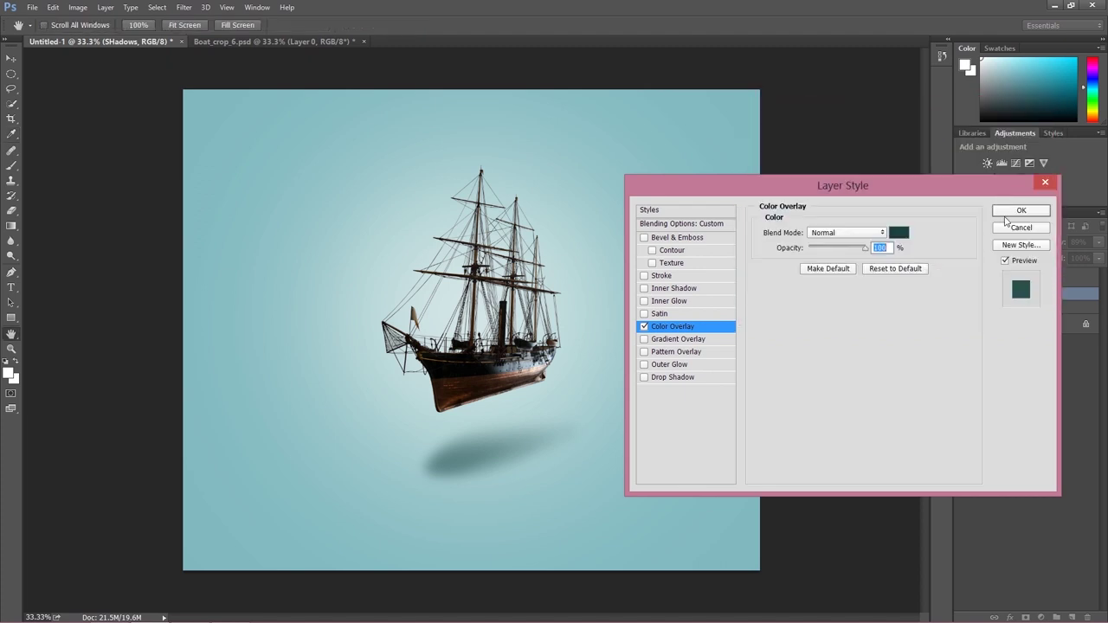
pyautogui.click(1015, 211)
# Readjust the SHadows group's opacity to 88%
pyautogui.moveTo(1049, 243); pyautogui.dragTo(1101, 246)
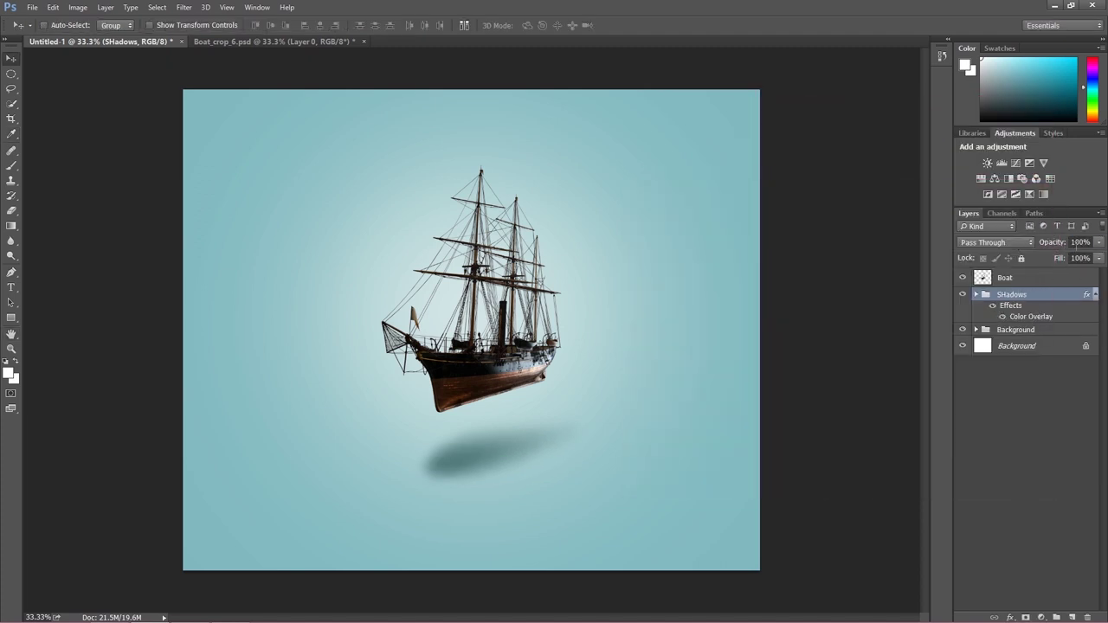
pyautogui.moveTo(1056, 248); pyautogui.dragTo(1055, 249)
pyautogui.moveTo(1055, 244); pyautogui.dragTo(1053, 246)
# Inside the SHadows group, adjust Shadow copy 4's opacity and set Shadow copy 3's opacity to 32%
pyautogui.click(977, 295)
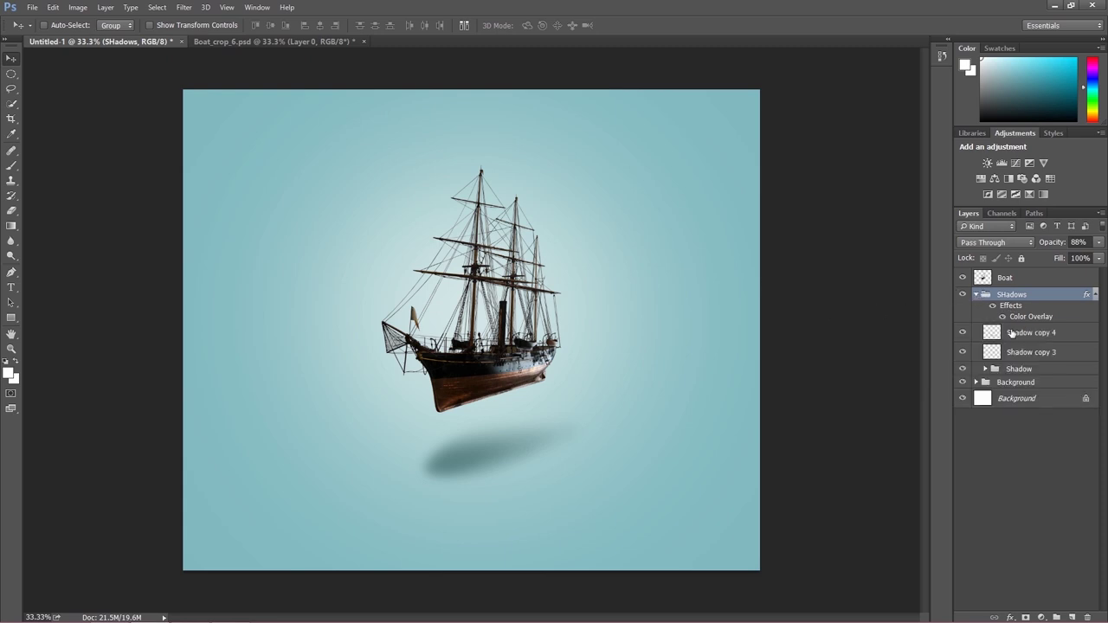
pyautogui.click(1012, 333)
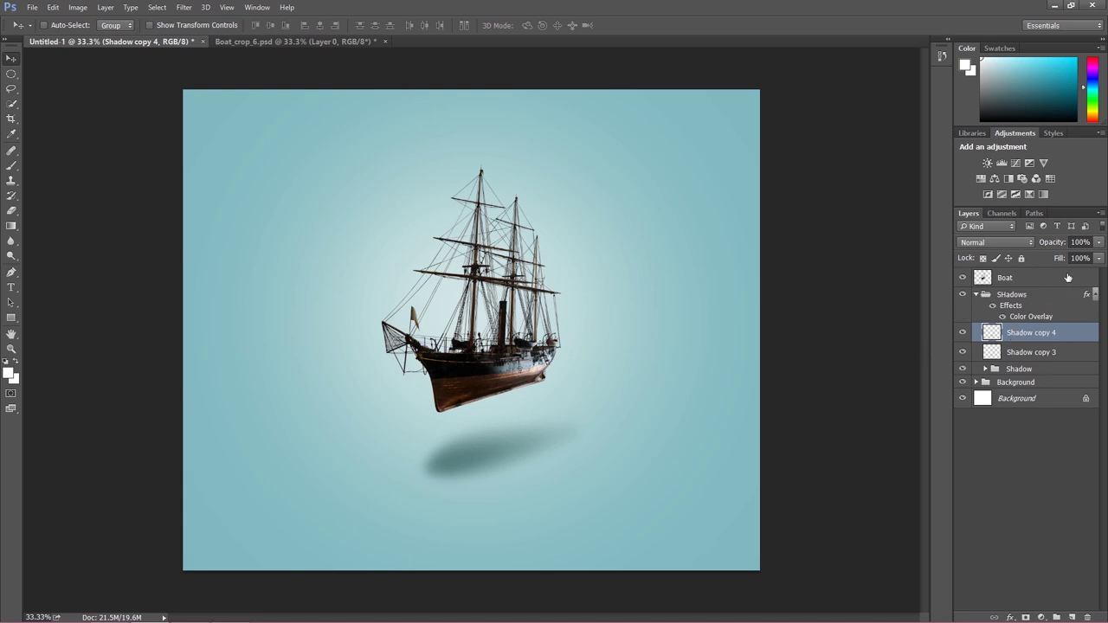
pyautogui.click(1009, 296)
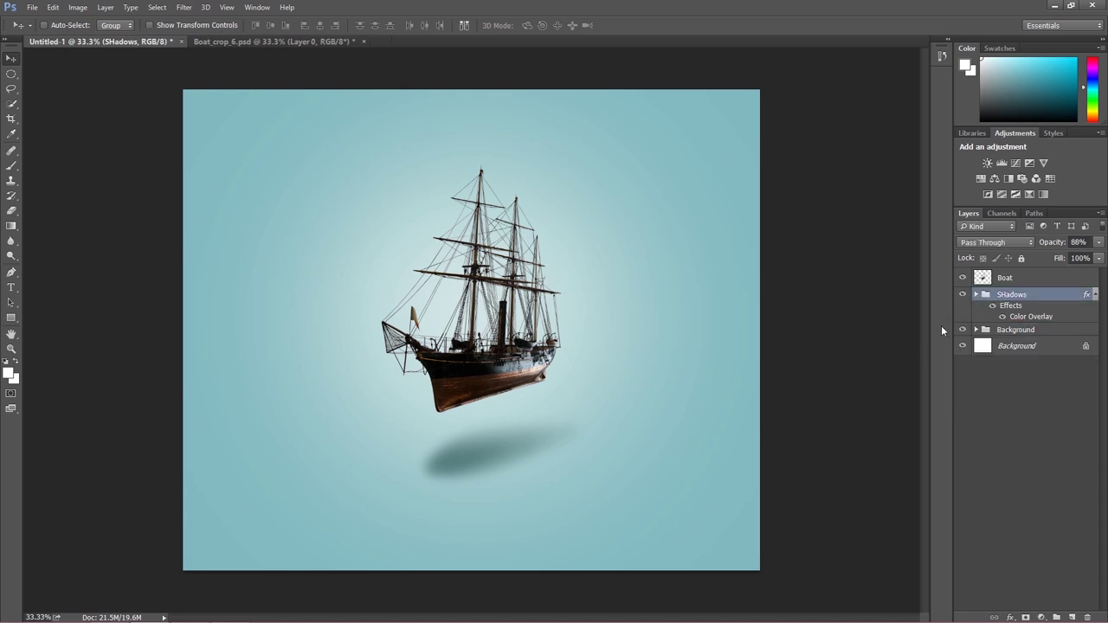
pyautogui.click(1024, 337)
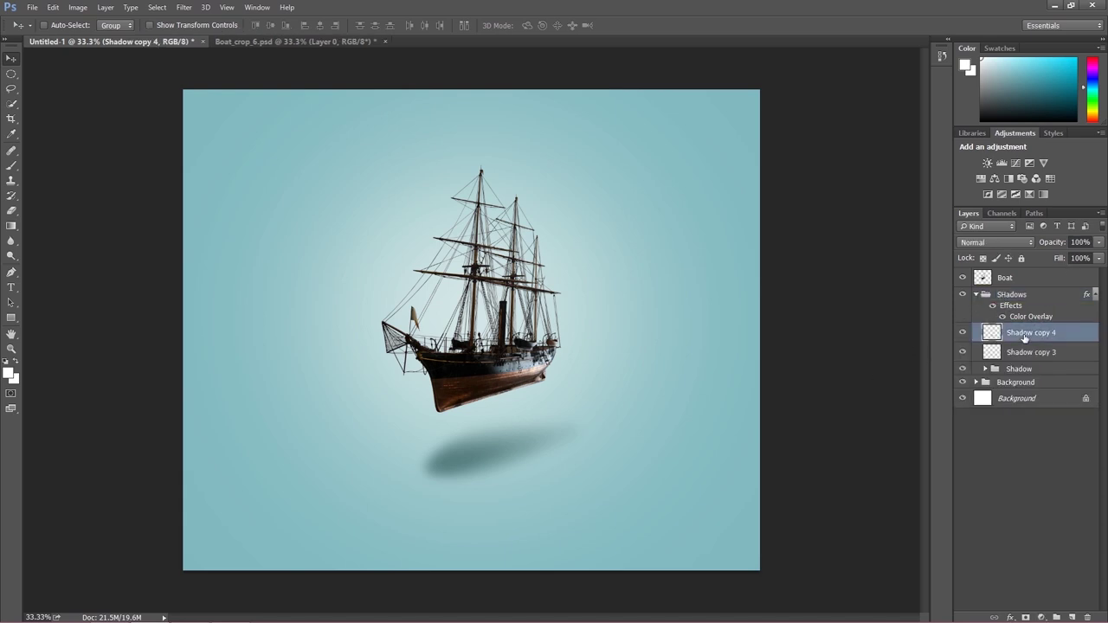
pyautogui.moveTo(1055, 248); pyautogui.dragTo(1051, 246)
pyautogui.click(1007, 353)
pyautogui.moveTo(1049, 247); pyautogui.dragTo(1052, 247)
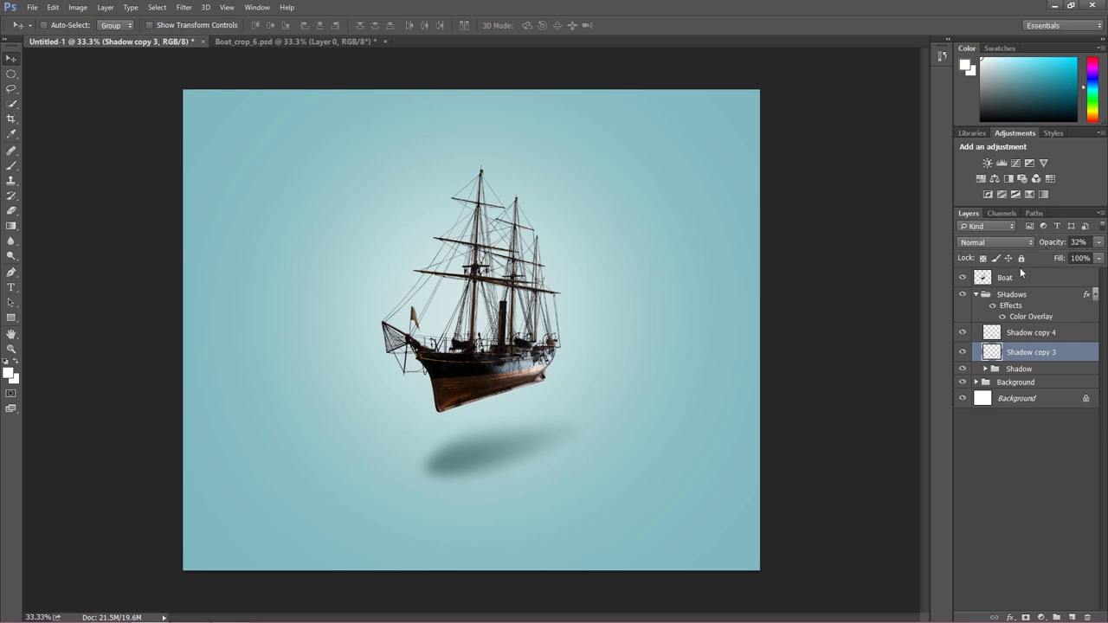
pyautogui.click(976, 295)
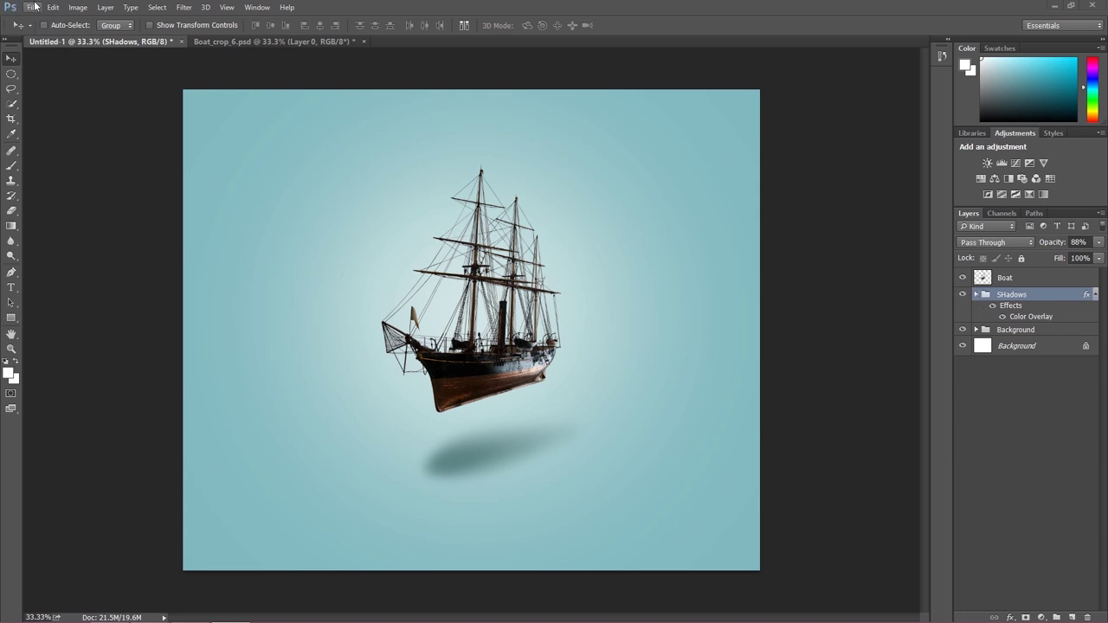
# Switch to Adobe Bridge, open the sky folder inside stocks, and select the image sky-49520.jpg
pyautogui.moveTo(234, 616)
pyautogui.click(191, 616)
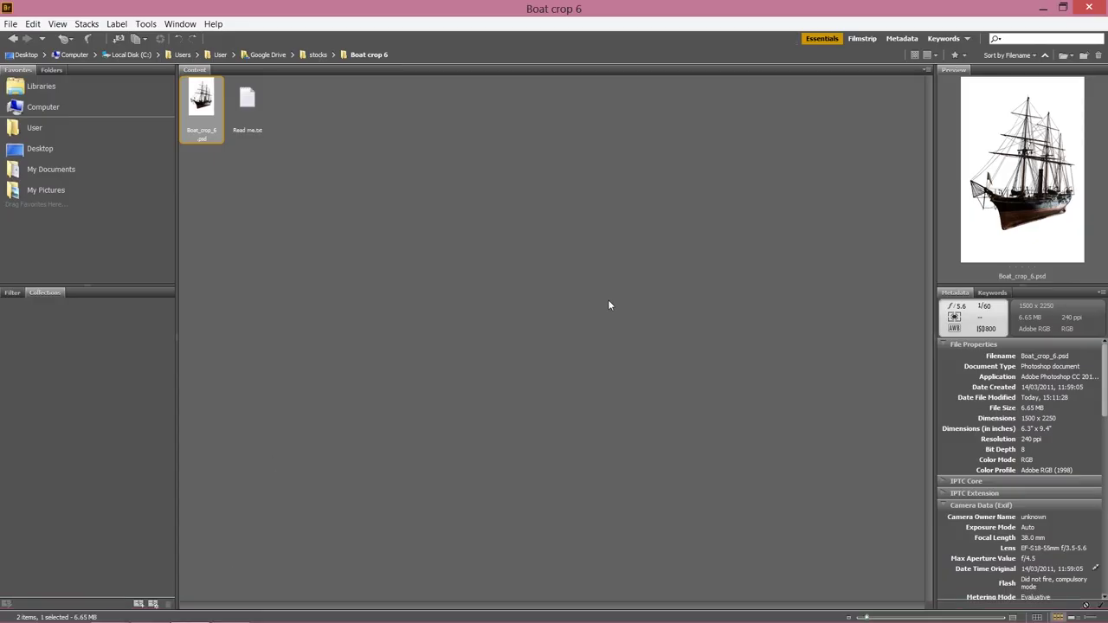
pyautogui.click(317, 54)
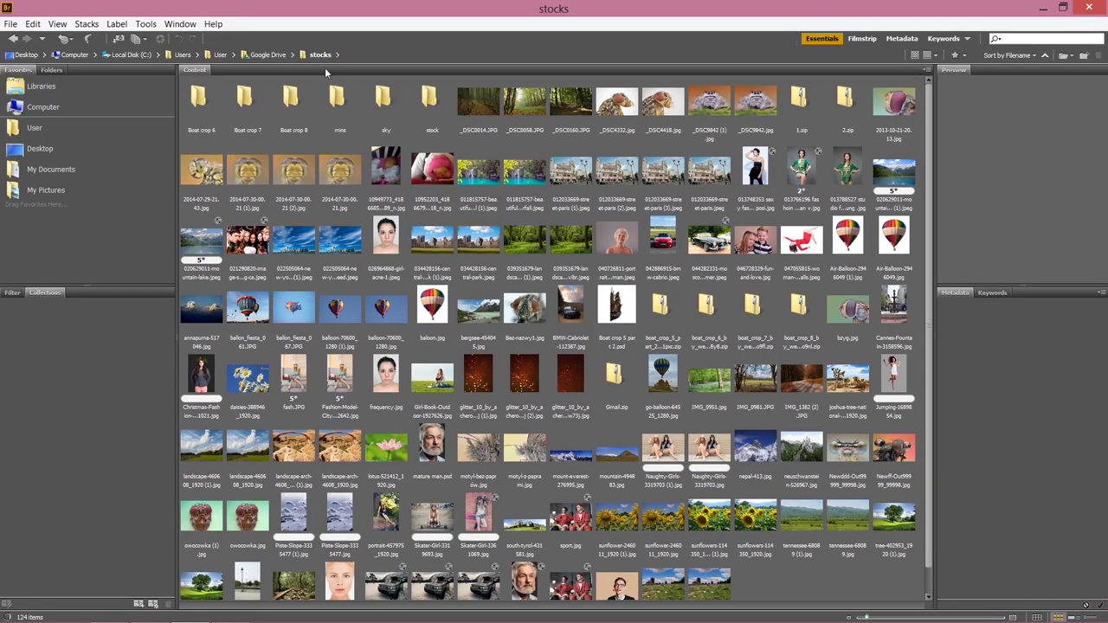
pyautogui.click(381, 96)
pyautogui.doubleClick(380, 96)
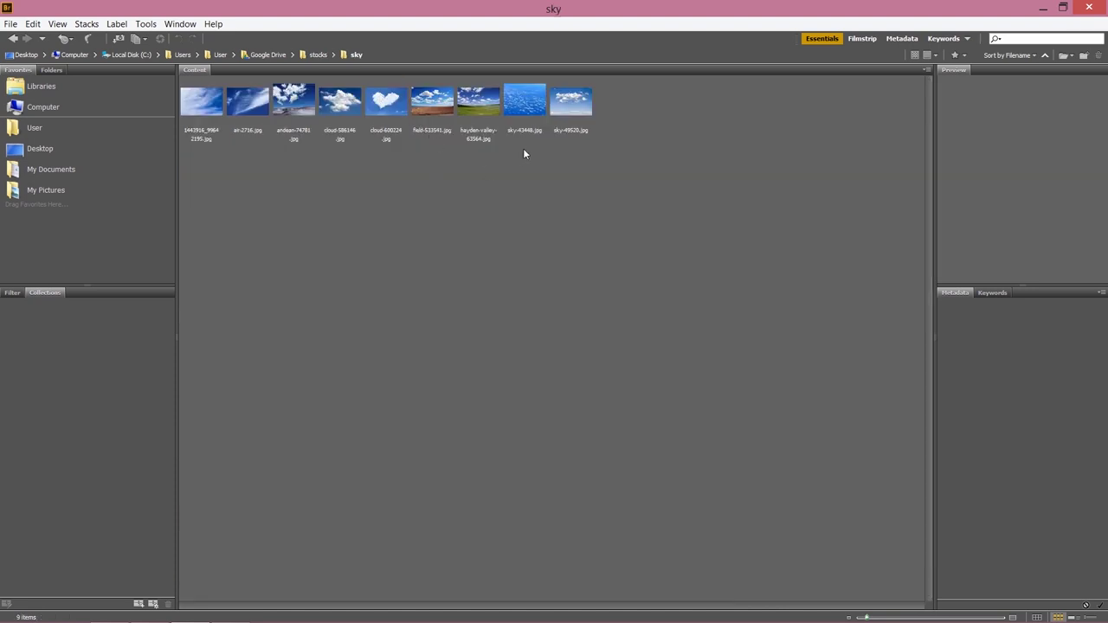
pyautogui.click(573, 106)
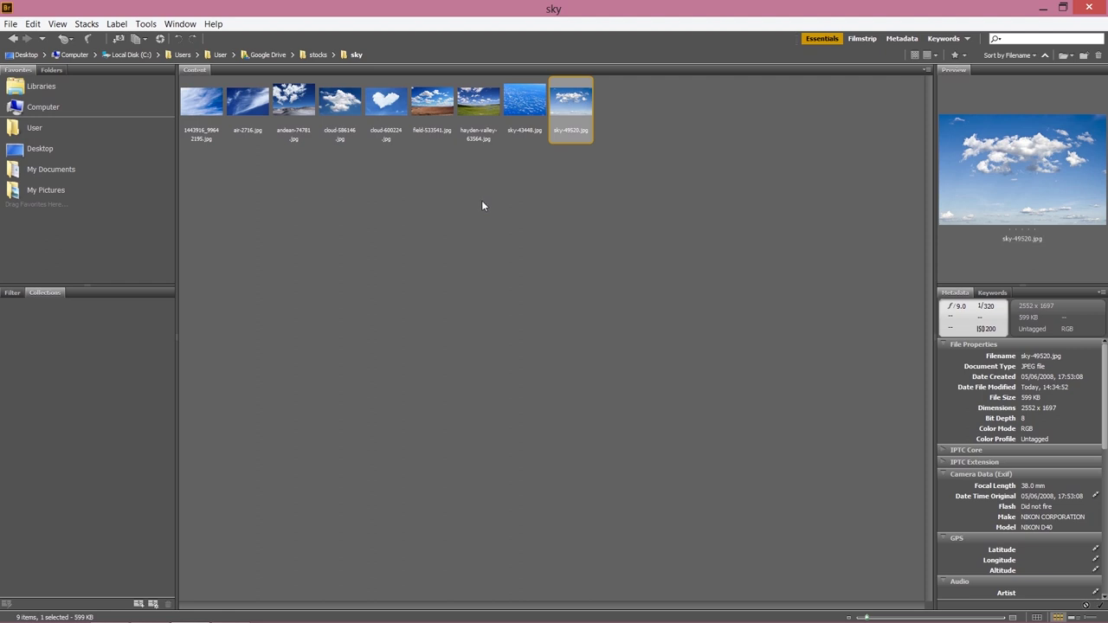
# Select air-2716.jpg together with sky-49520.jpg and open both images in Photoshop
pyautogui.keyDown('ctrl'); pyautogui.click(254, 107); pyautogui.keyUp('ctrl')
pyautogui.rightClick(583, 115)
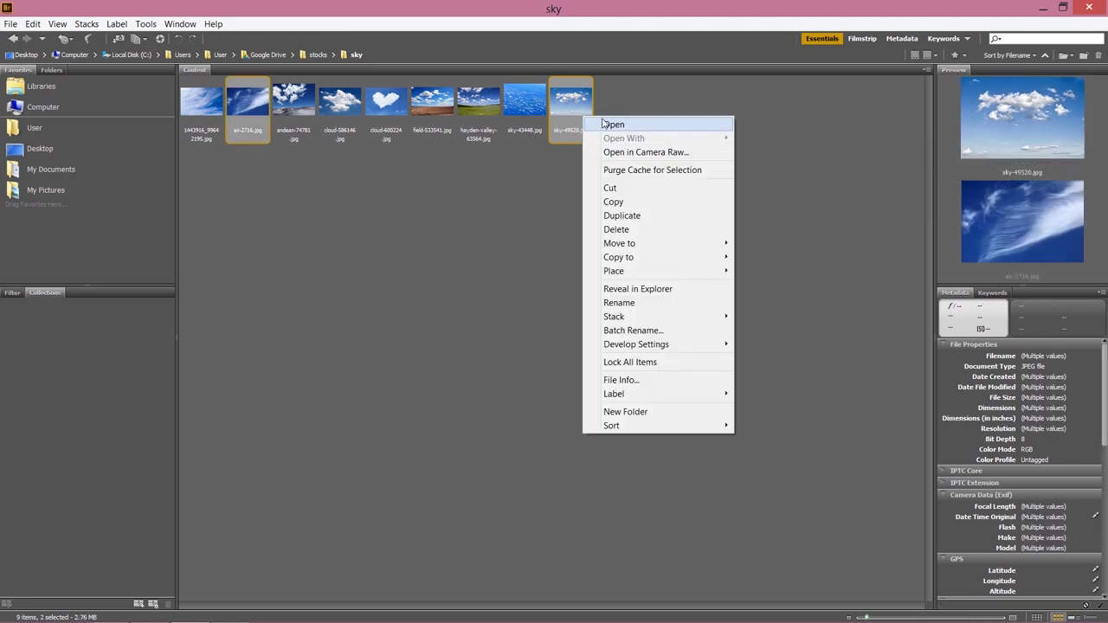
pyautogui.click(255, 95)
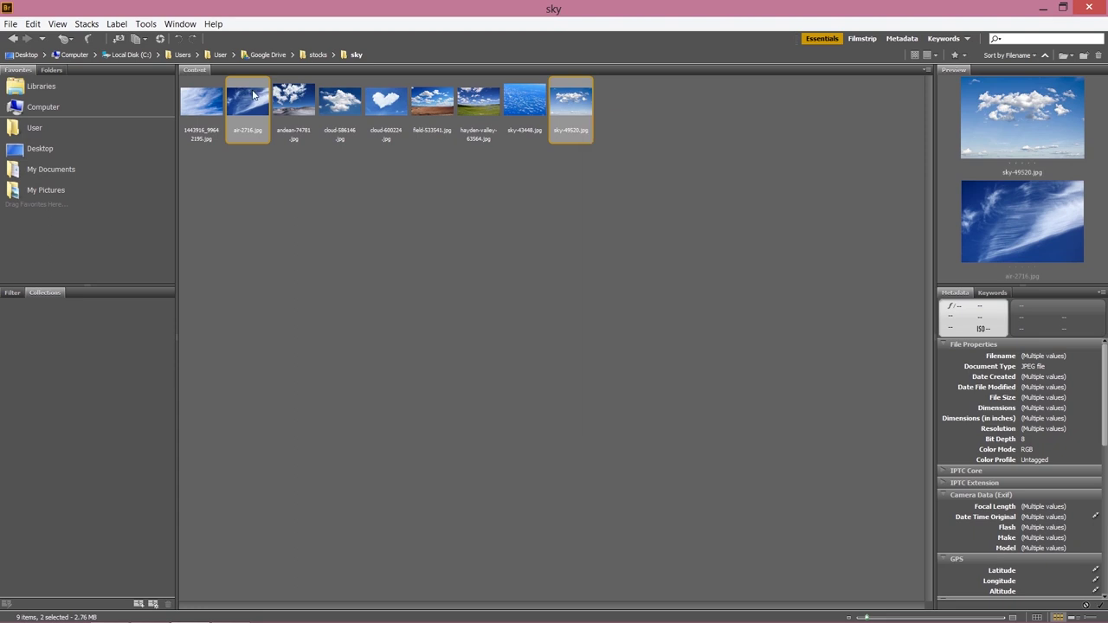
pyautogui.click(254, 97)
pyautogui.keyDown('ctrl'); pyautogui.click(556, 95); pyautogui.keyUp('ctrl')
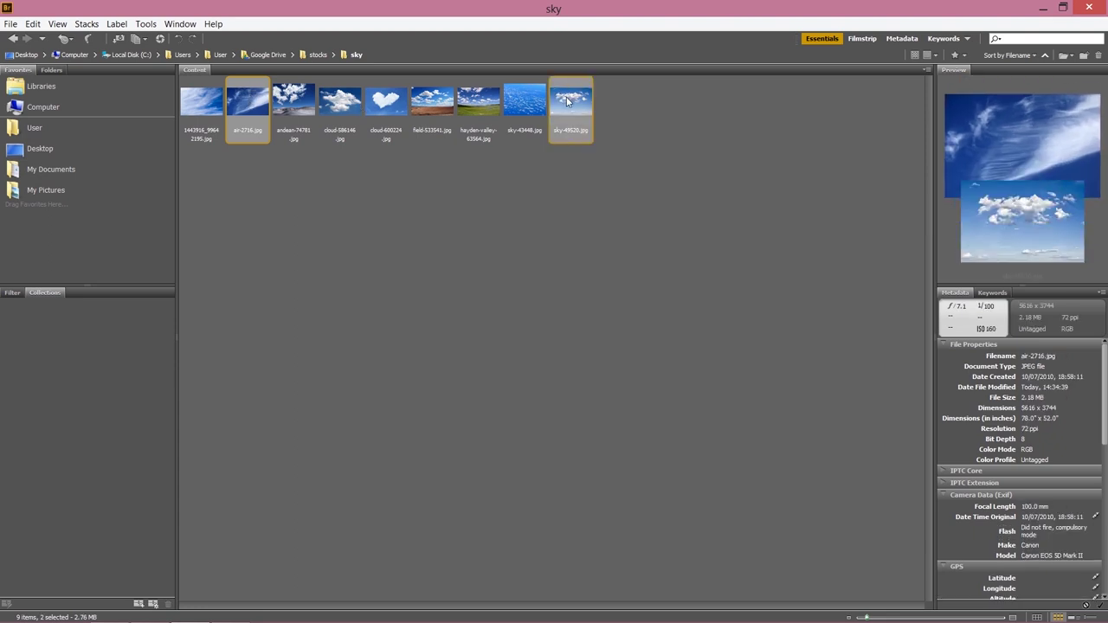
pyautogui.click(260, 106)
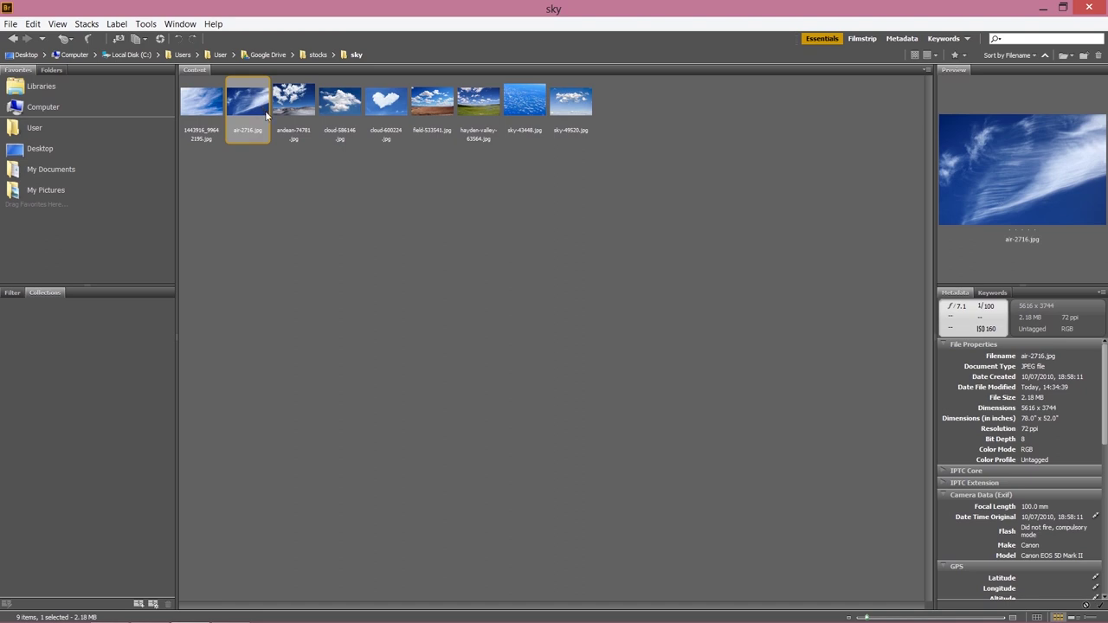
pyautogui.keyDown('ctrl'); pyautogui.click(587, 111); pyautogui.keyUp('ctrl')
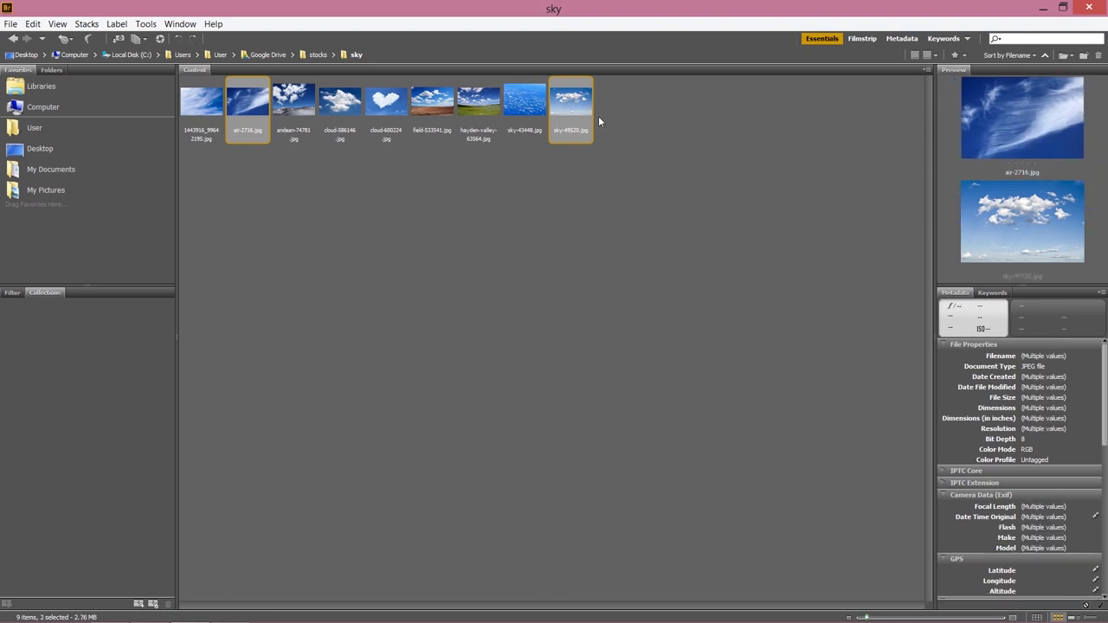
pyautogui.rightClick(588, 112)
pyautogui.click(588, 113)
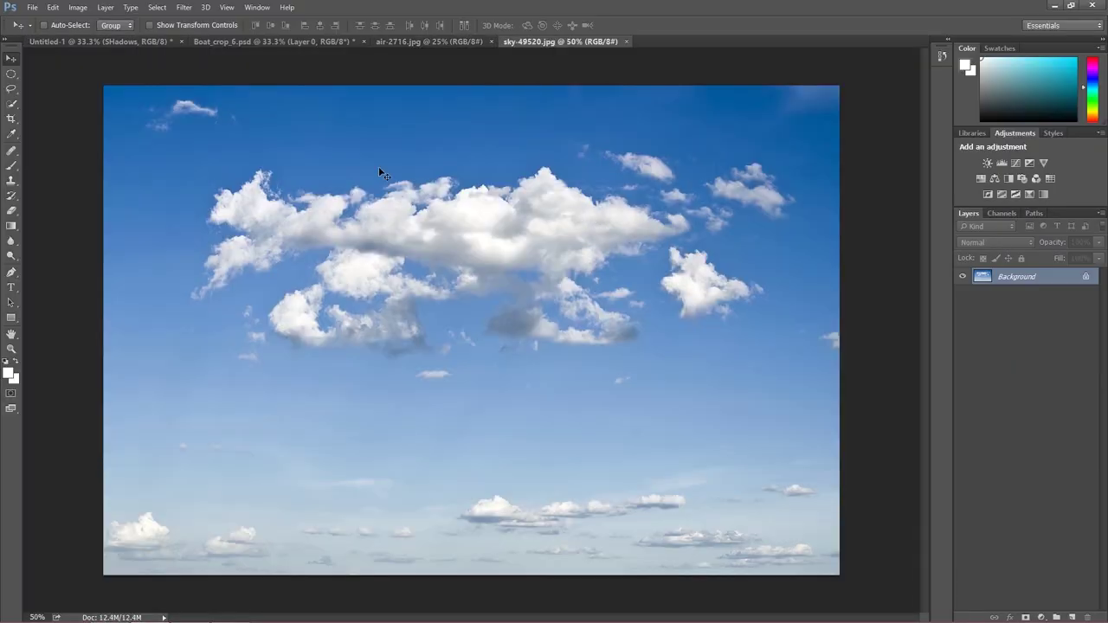
# Resize the air-2716.jpg image to a height of 2500 pixels, keeping its proportions
pyautogui.click(387, 41)
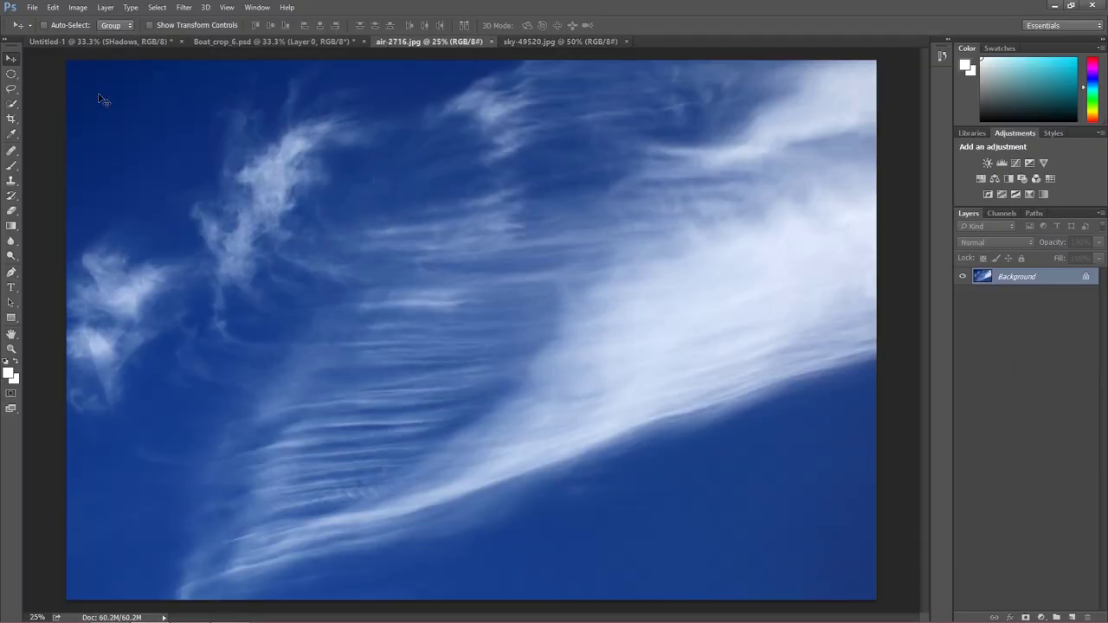
pyautogui.click(78, 7)
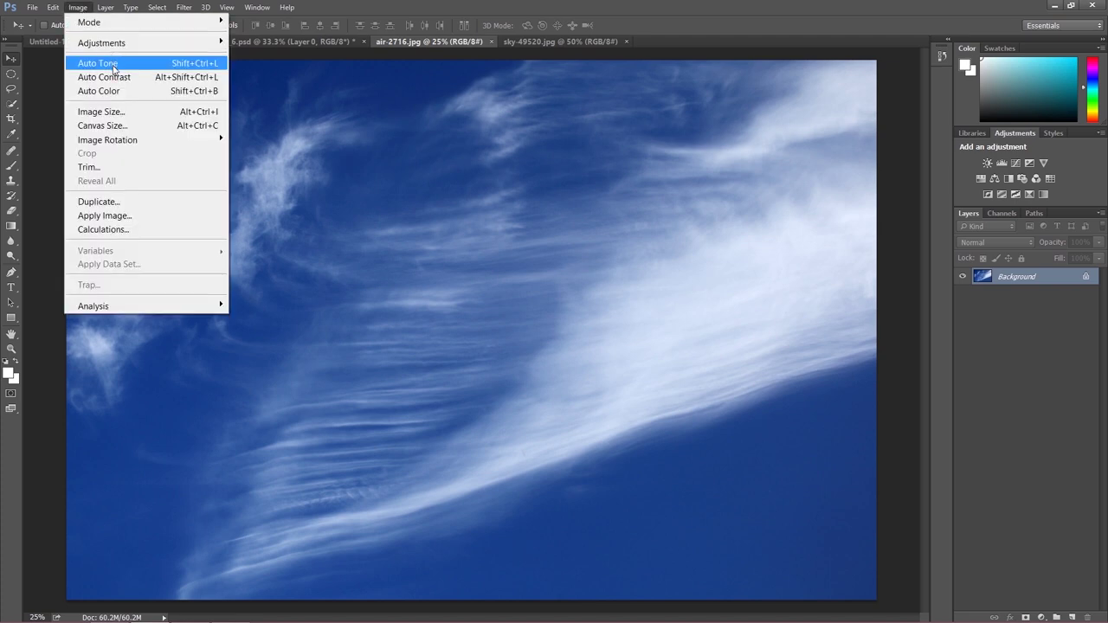
pyautogui.click(101, 111)
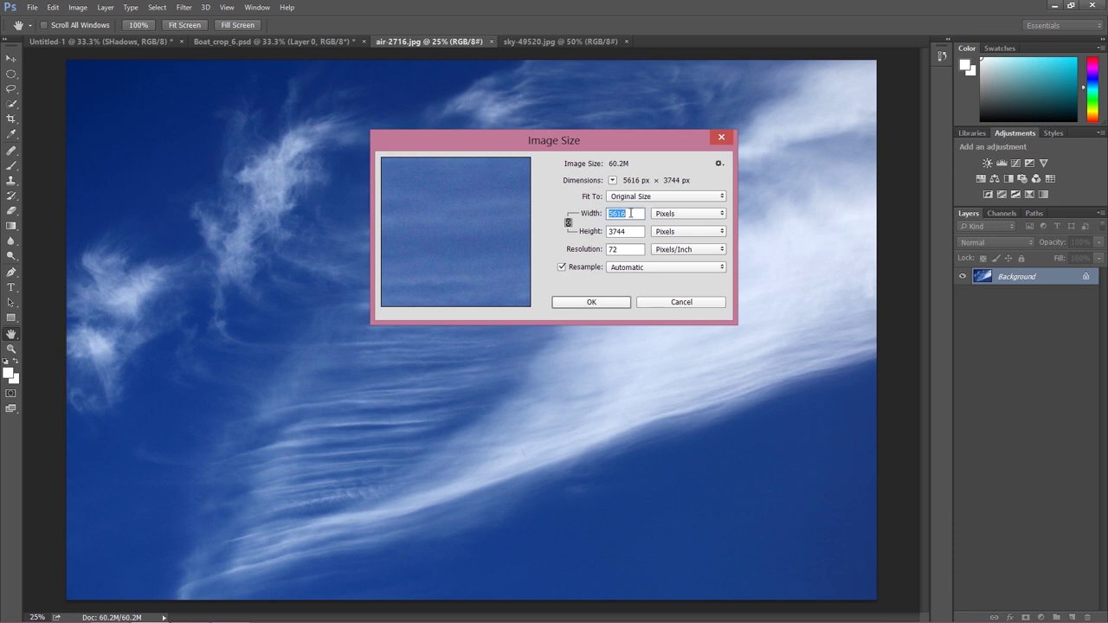
pyautogui.doubleClick(636, 230)
pyautogui.write('2')
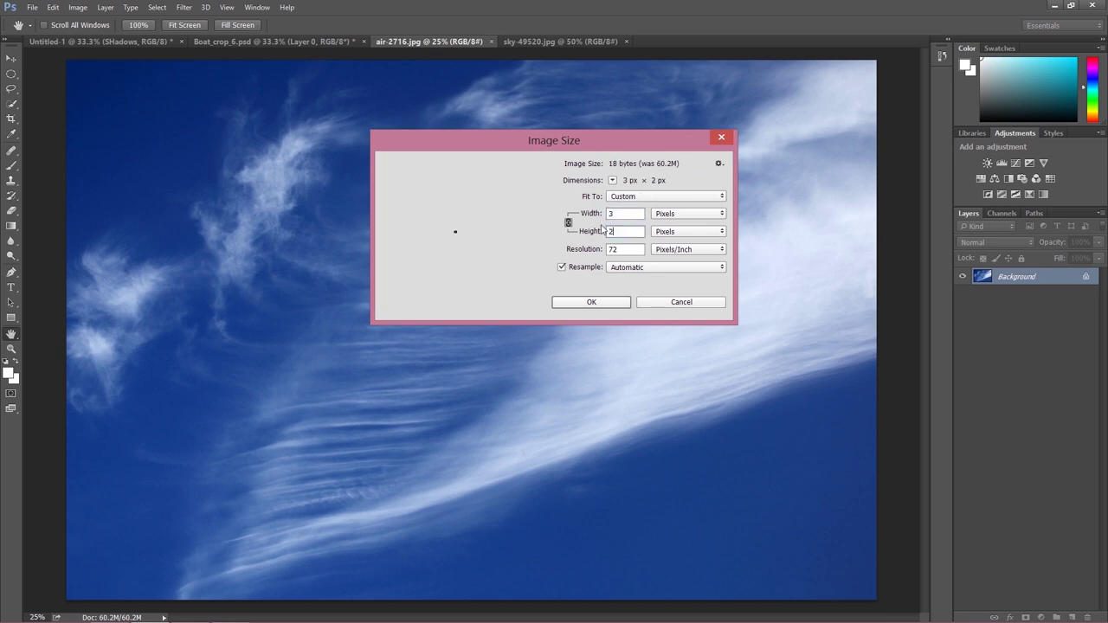
pyautogui.write('500')
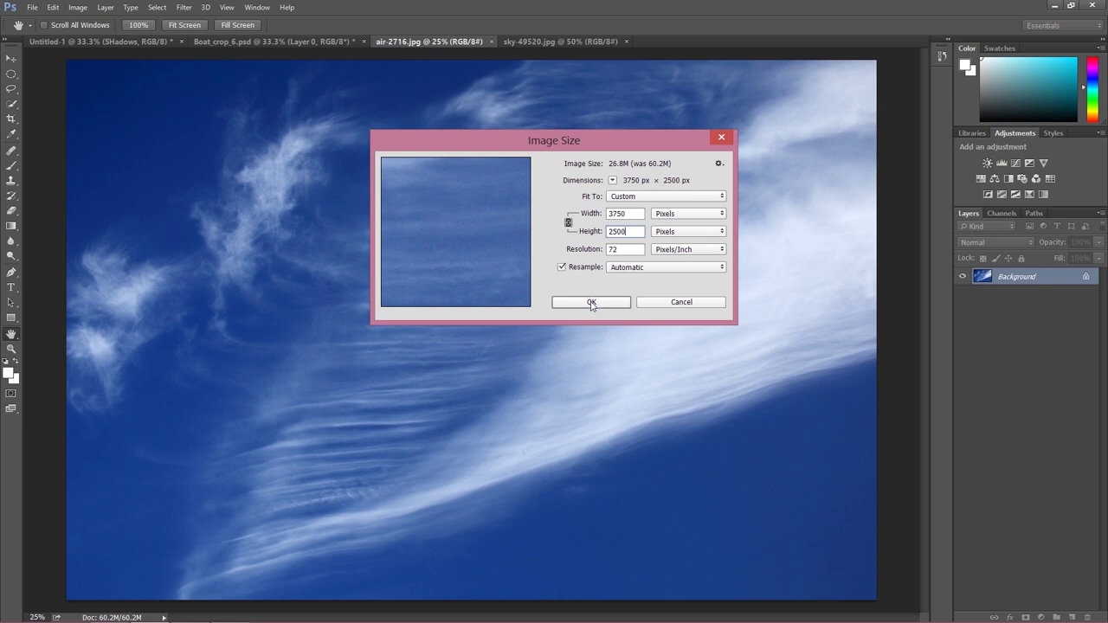
pyautogui.click(591, 302)
# Copy the resized air-2716.jpg image into the Untitled-1 ship composition and make it the topmost layer
pyautogui.press('v')
pyautogui.moveTo(284, 216); pyautogui.dragTo(351, 273)
pyautogui.moveTo(995, 299); pyautogui.dragTo(1029, 268)
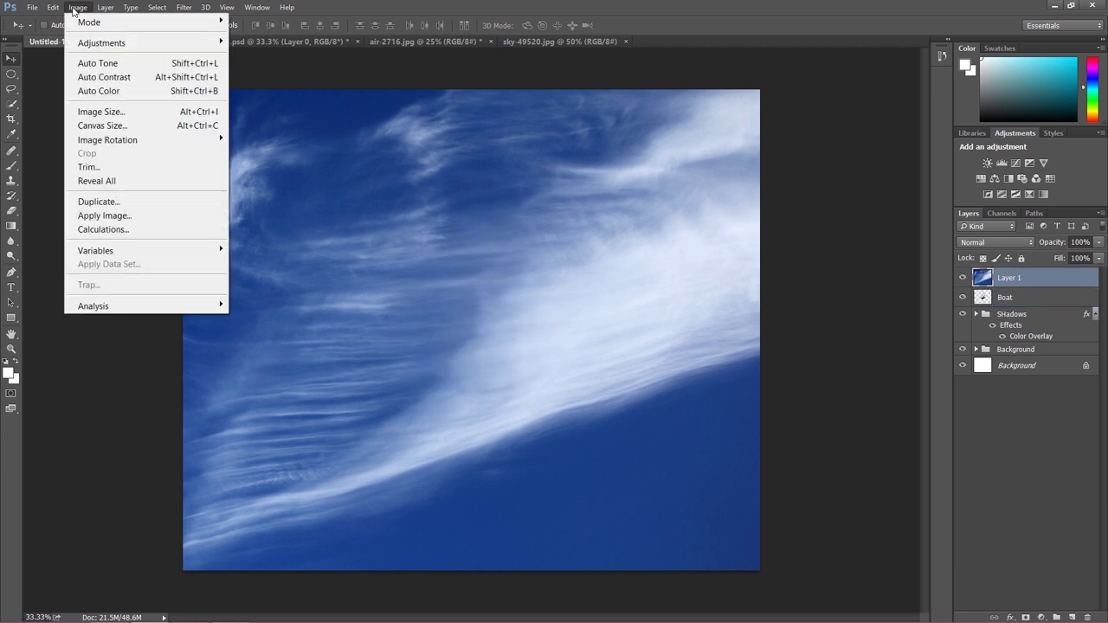
# Desaturate the wispy cloud layer, Layer 1, and set its blend mode to Screen
pyautogui.moveTo(104, 42)
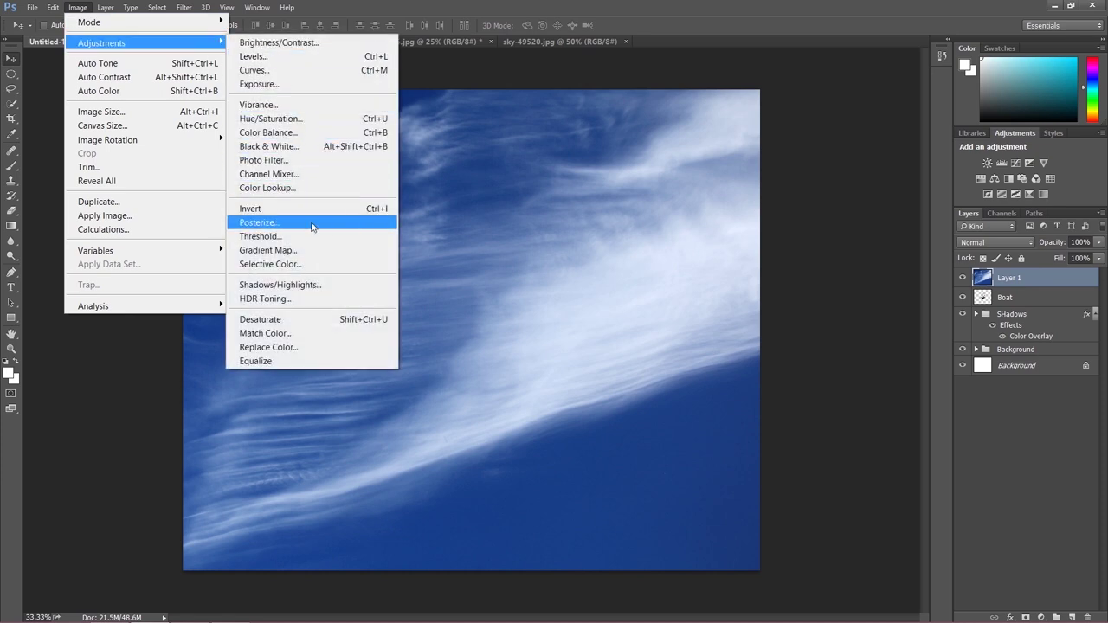
pyautogui.click(289, 320)
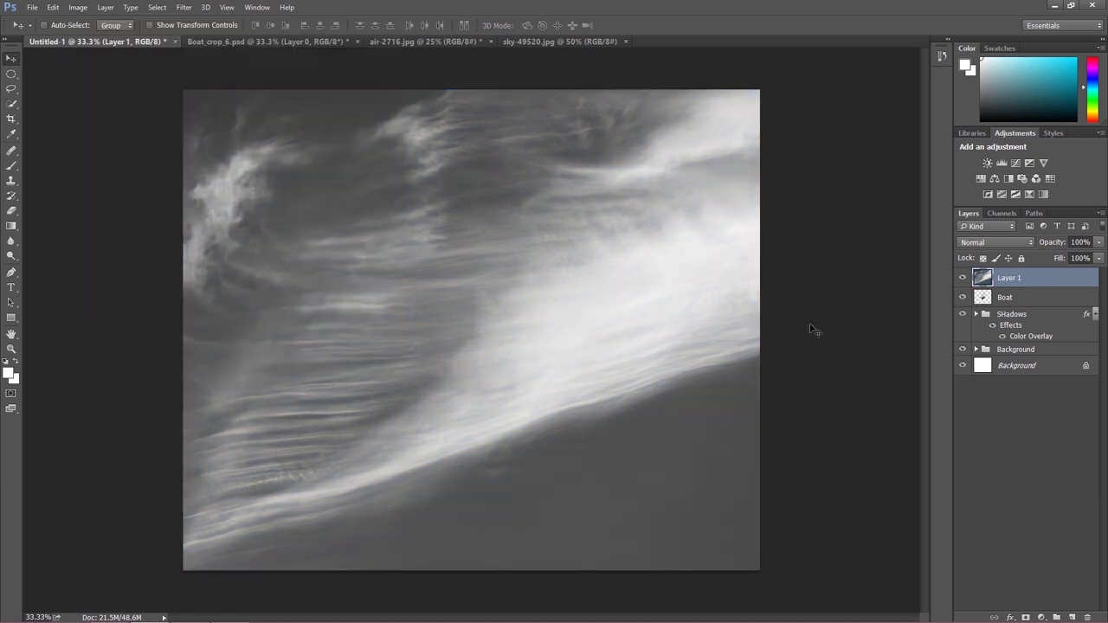
pyautogui.click(967, 244)
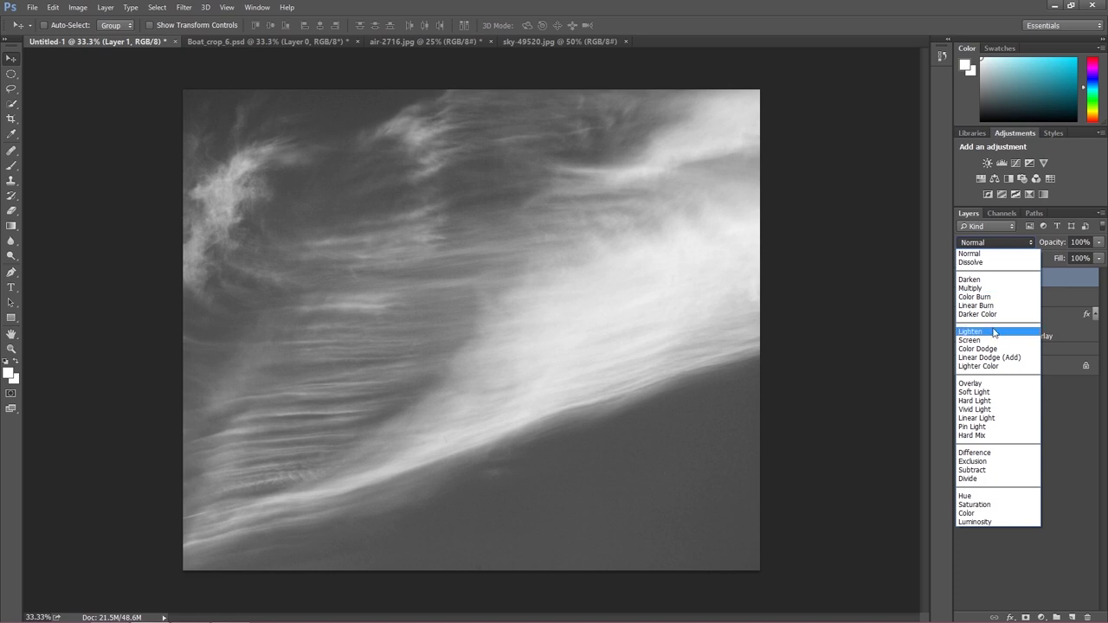
pyautogui.press('Escape')
pyautogui.hotkey('alt', 'shift', 's')
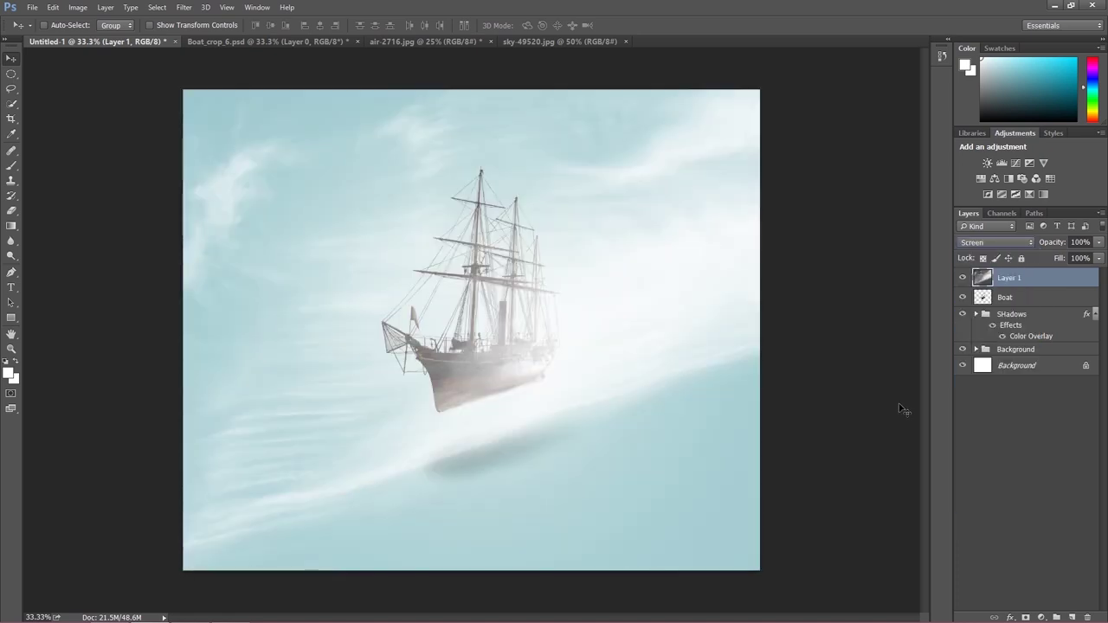
# Move the SHadows group above Layer 1 in the layer order
pyautogui.click(1002, 315)
pyautogui.moveTo(1008, 317); pyautogui.dragTo(1008, 275)
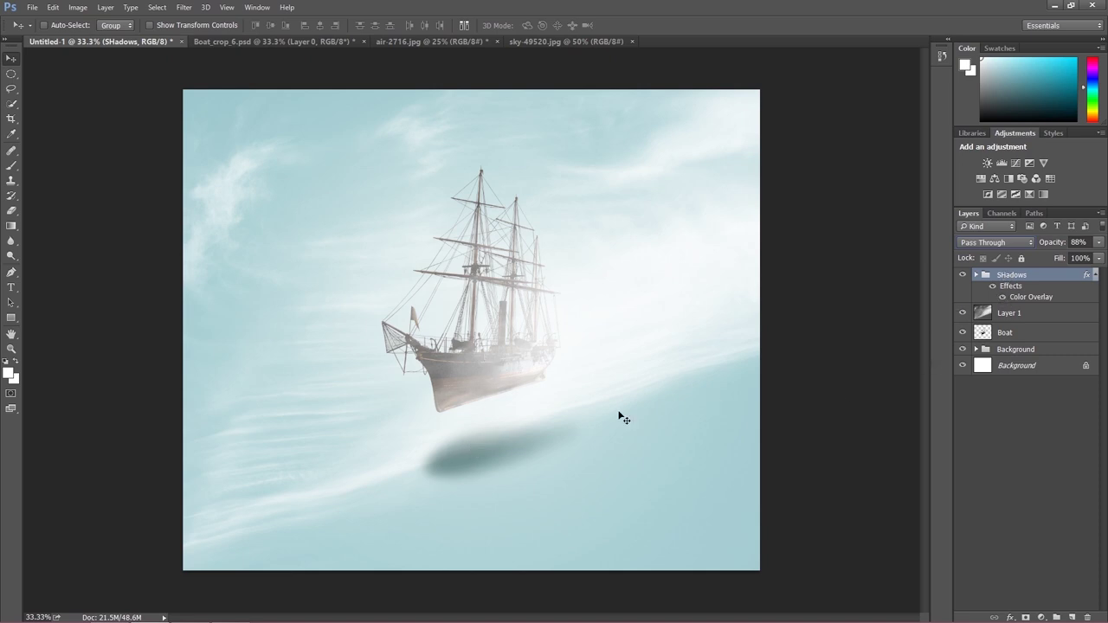
# Reduce the opacity of Layer 1 to 29%, comparing the picture with and without the layer
pyautogui.click(986, 314)
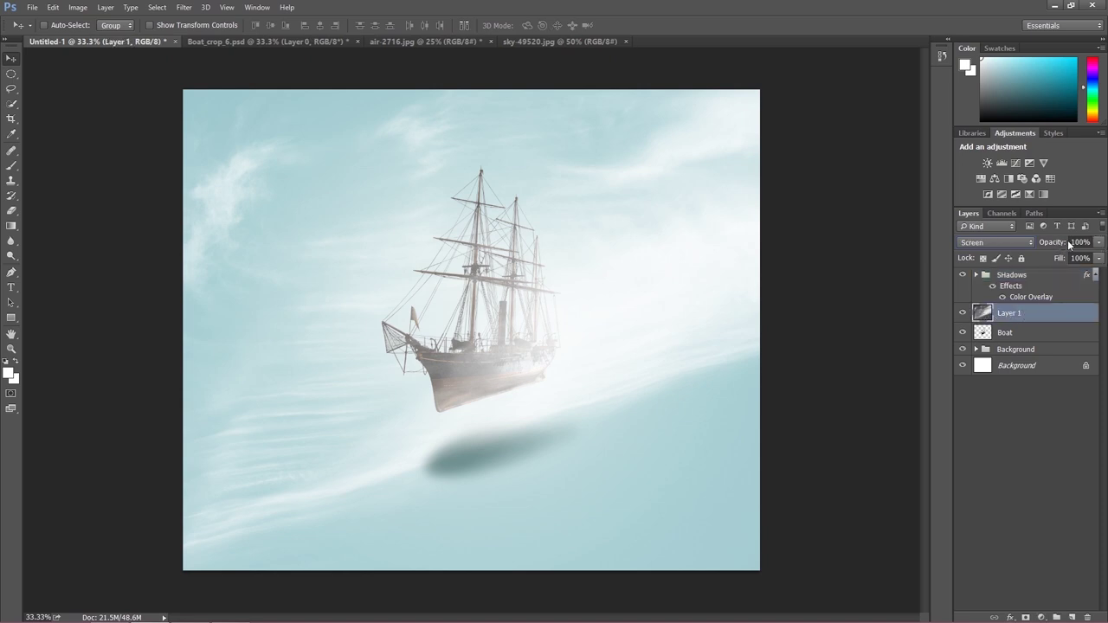
pyautogui.moveTo(1057, 245)
pyautogui.mouseDown()
pyautogui.moveTo(1039, 248)
pyautogui.moveTo(1066, 242)
pyautogui.moveTo(1058, 249)
pyautogui.mouseUp()
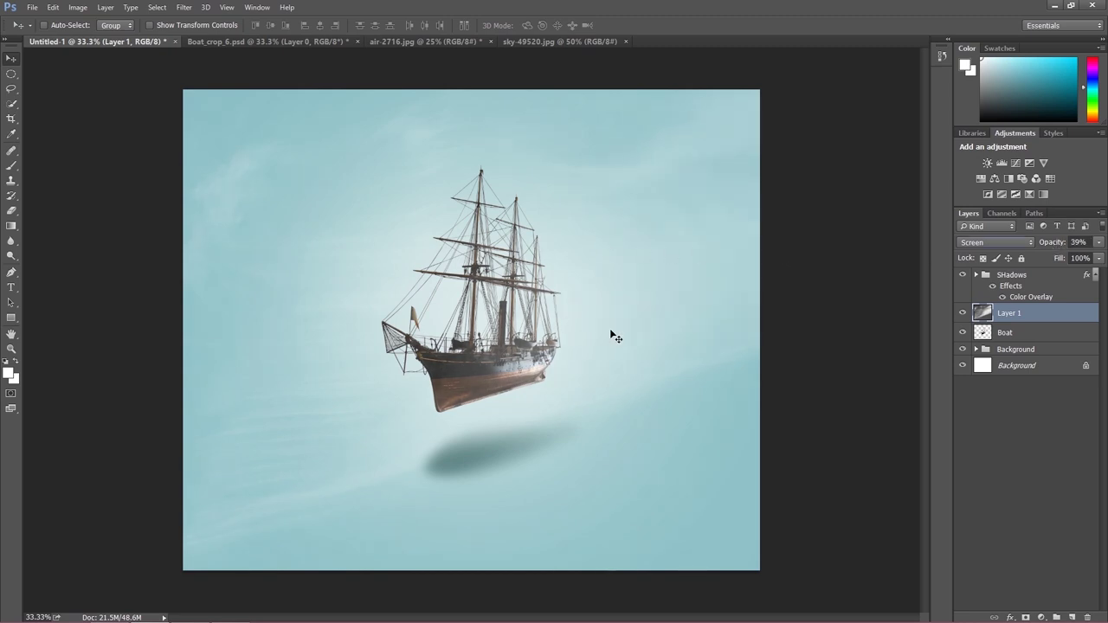
pyautogui.moveTo(1046, 246)
pyautogui.mouseDown()
pyautogui.moveTo(1057, 246)
pyautogui.moveTo(1039, 247)
pyautogui.moveTo(1047, 245)
pyautogui.mouseUp()
pyautogui.moveTo(1065, 244); pyautogui.dragTo(1053, 244)
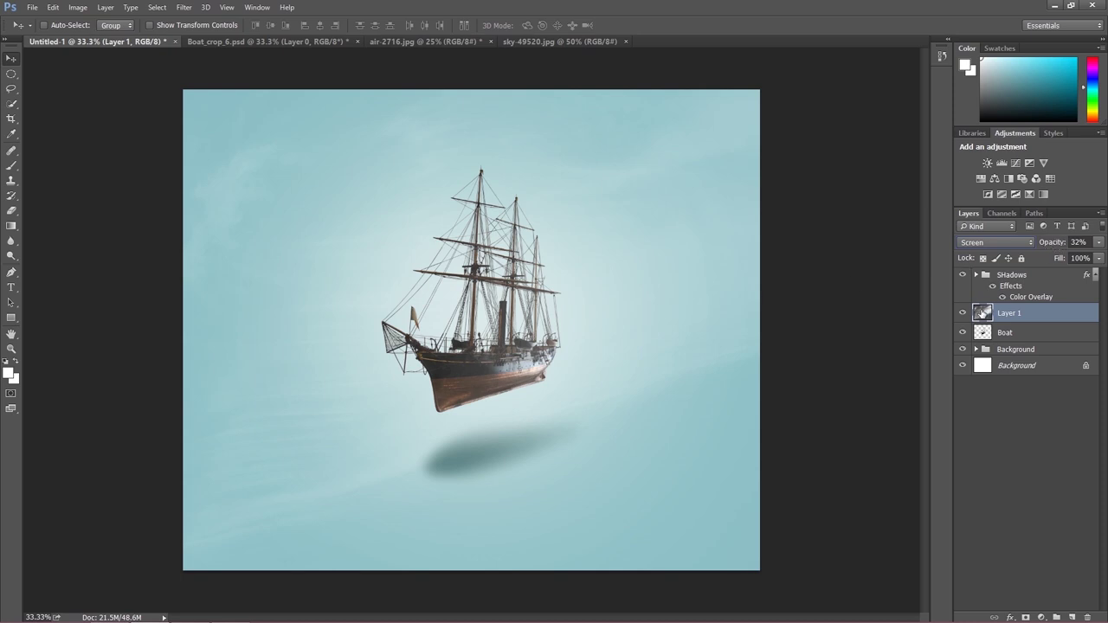
pyautogui.click(966, 312)
pyautogui.click(965, 313)
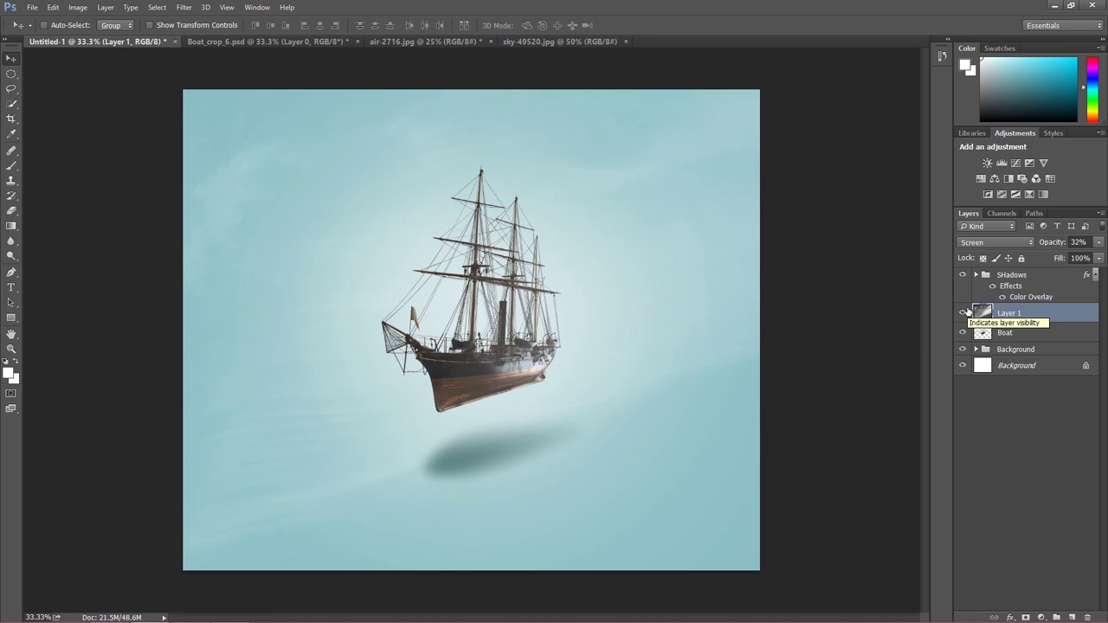
pyautogui.moveTo(1052, 248); pyautogui.dragTo(1048, 247)
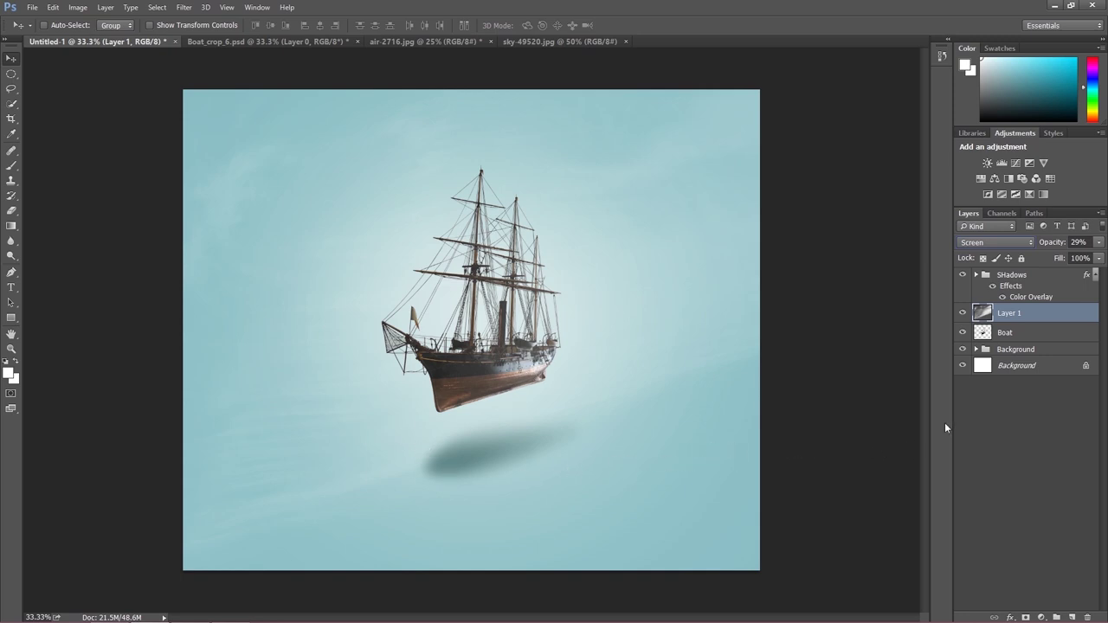
# Select the Boat layer in the composition and check the image size of sky-49520.jpg
pyautogui.click(1011, 335)
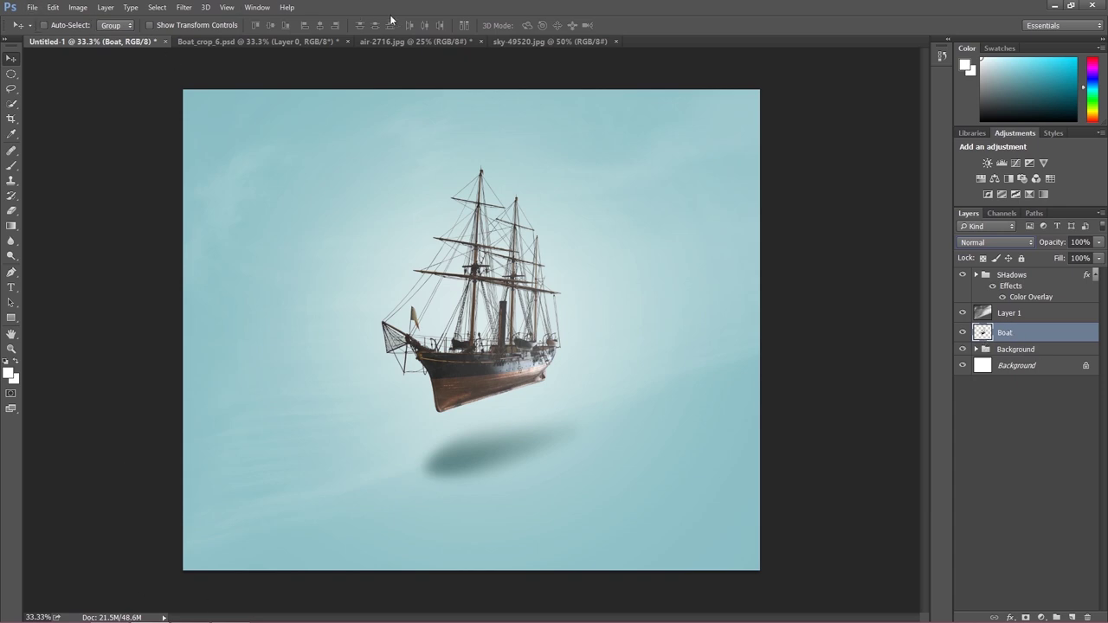
pyautogui.click(512, 42)
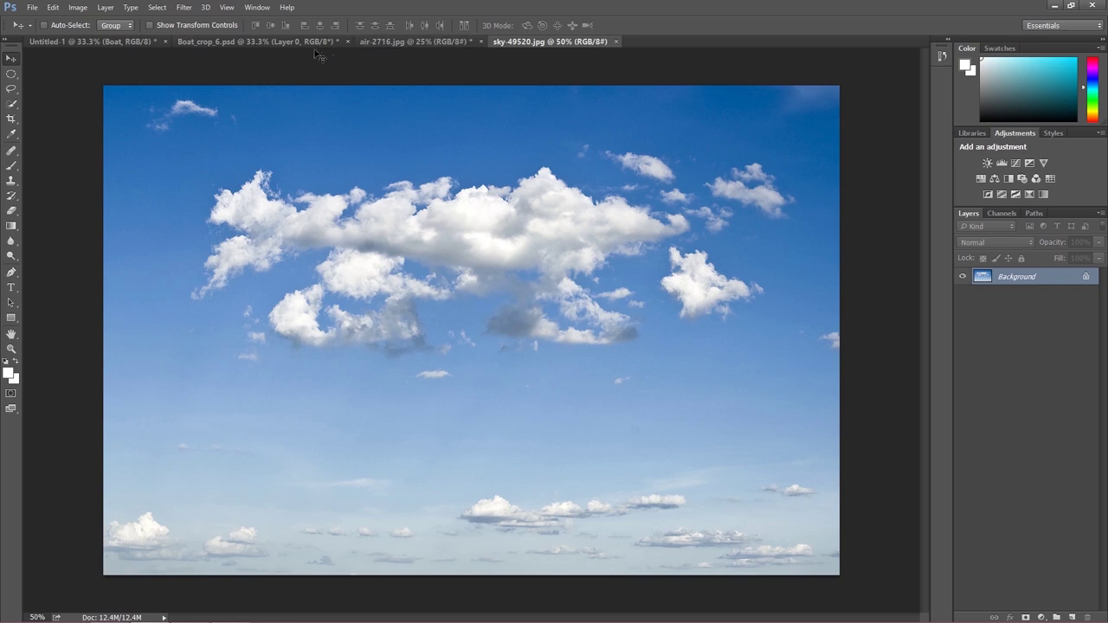
pyautogui.click(77, 8)
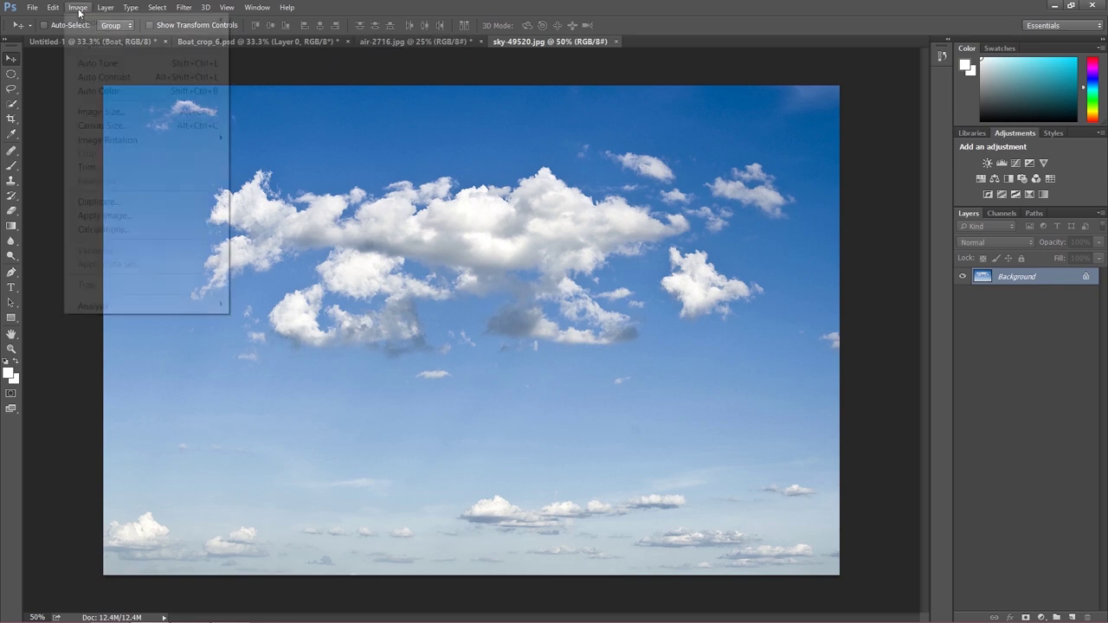
pyautogui.click(98, 110)
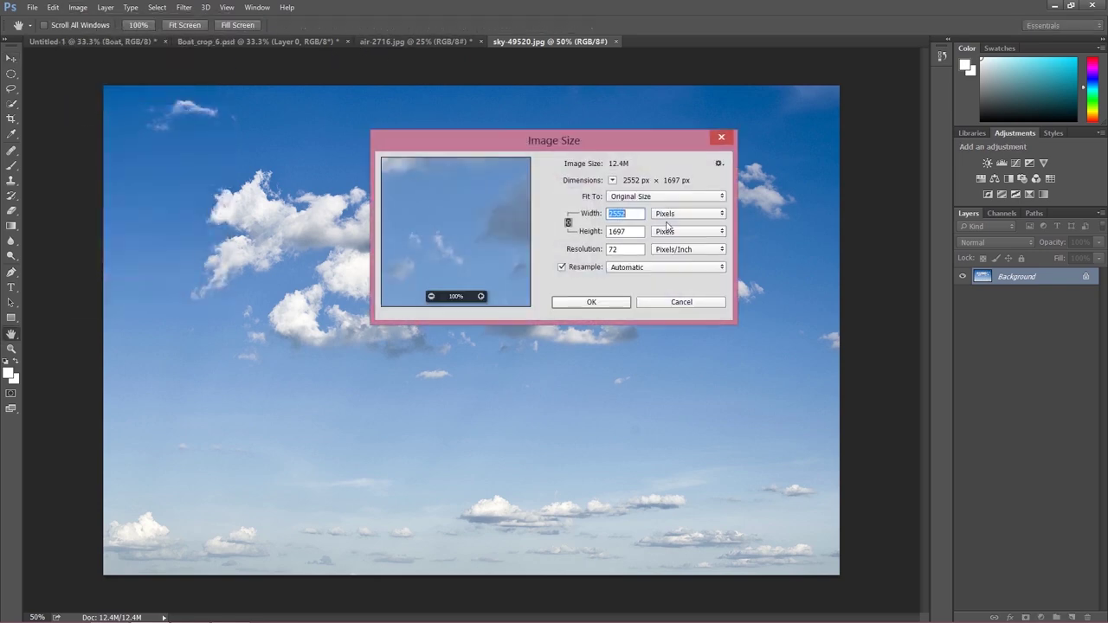
pyautogui.click(583, 303)
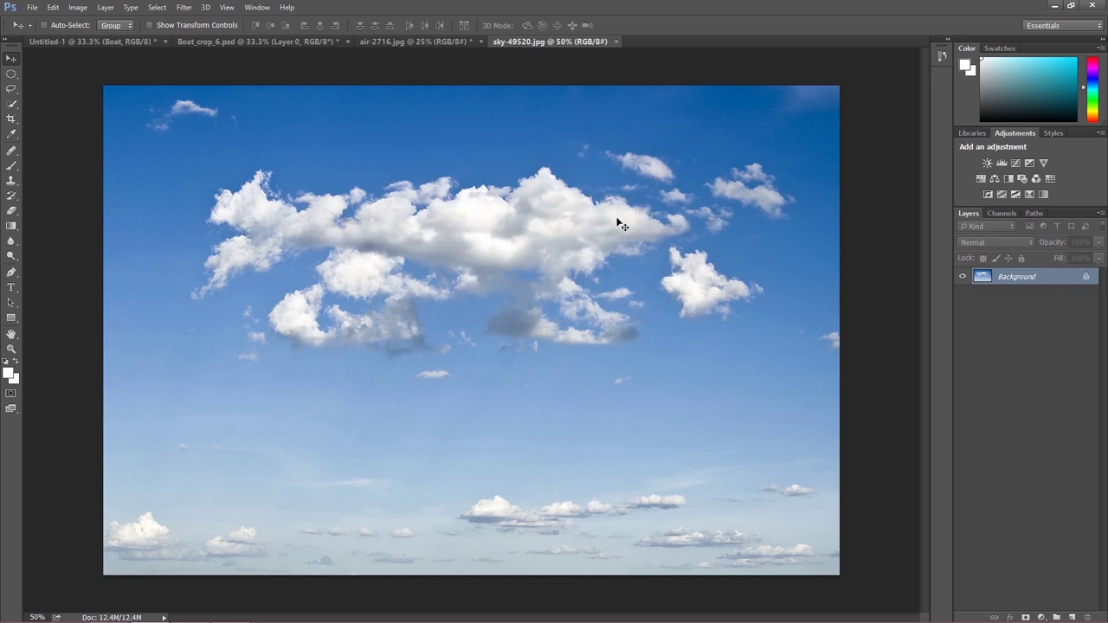
# Copy the sky-49520.jpg image into the ship composition beneath the Boat layer, aligned with the canvas's upper edge
pyautogui.click(275, 159)
pyautogui.moveTo(275, 159); pyautogui.dragTo(506, 235)
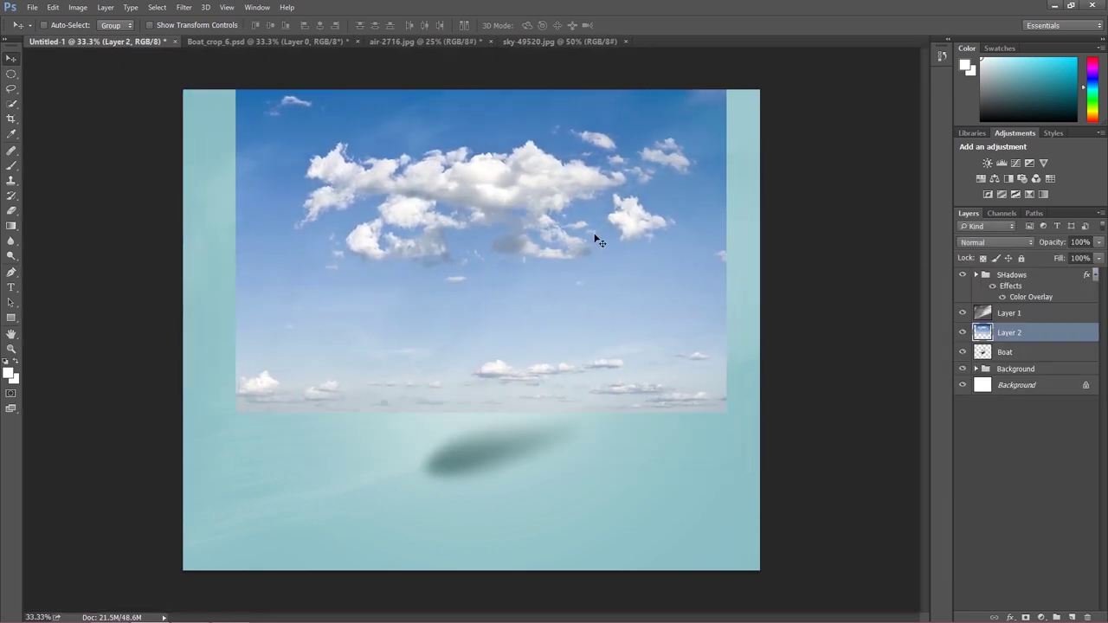
pyautogui.moveTo(1030, 333); pyautogui.dragTo(1017, 362)
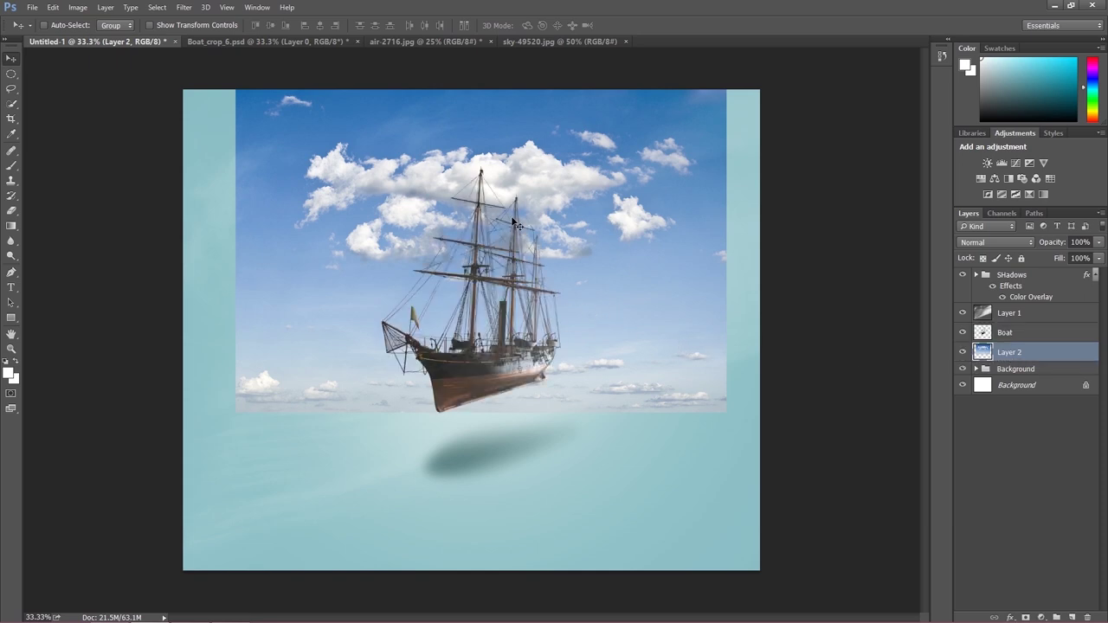
pyautogui.moveTo(524, 178); pyautogui.dragTo(524, 183)
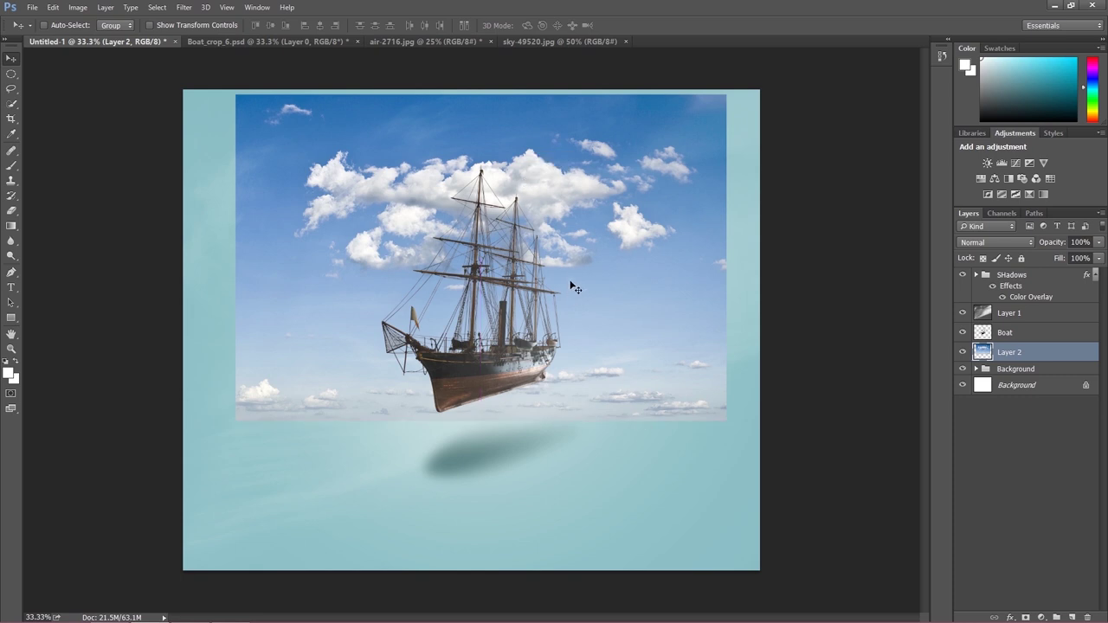
pyautogui.moveTo(538, 196); pyautogui.dragTo(538, 190)
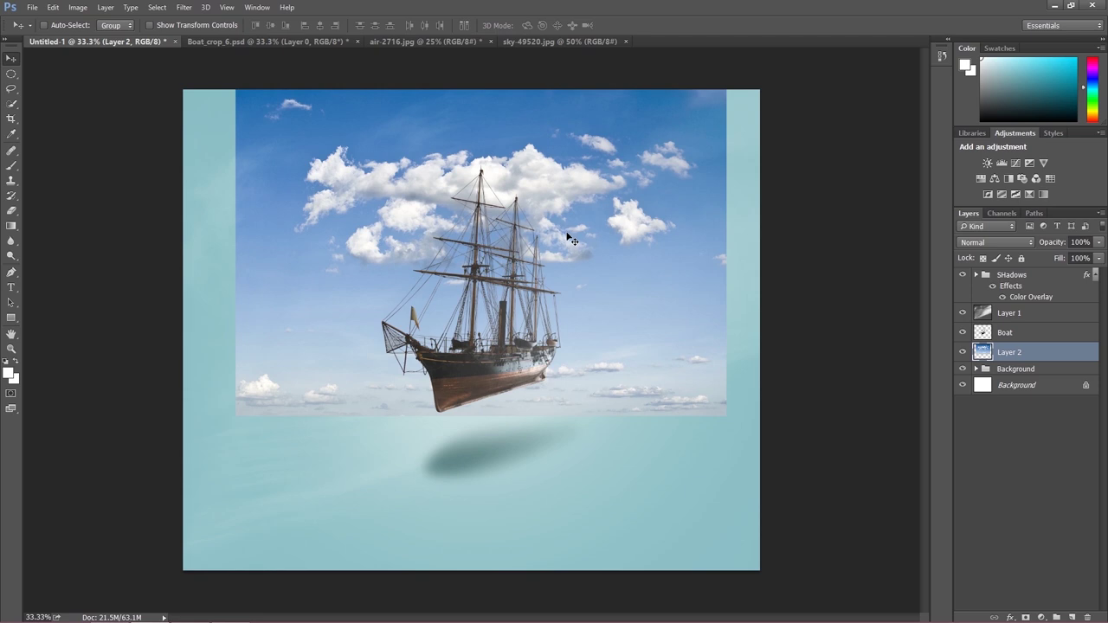
# Desaturate the cloud image on Layer 2 and set its blend mode to Soft Light
pyautogui.click(77, 7)
pyautogui.moveTo(113, 50)
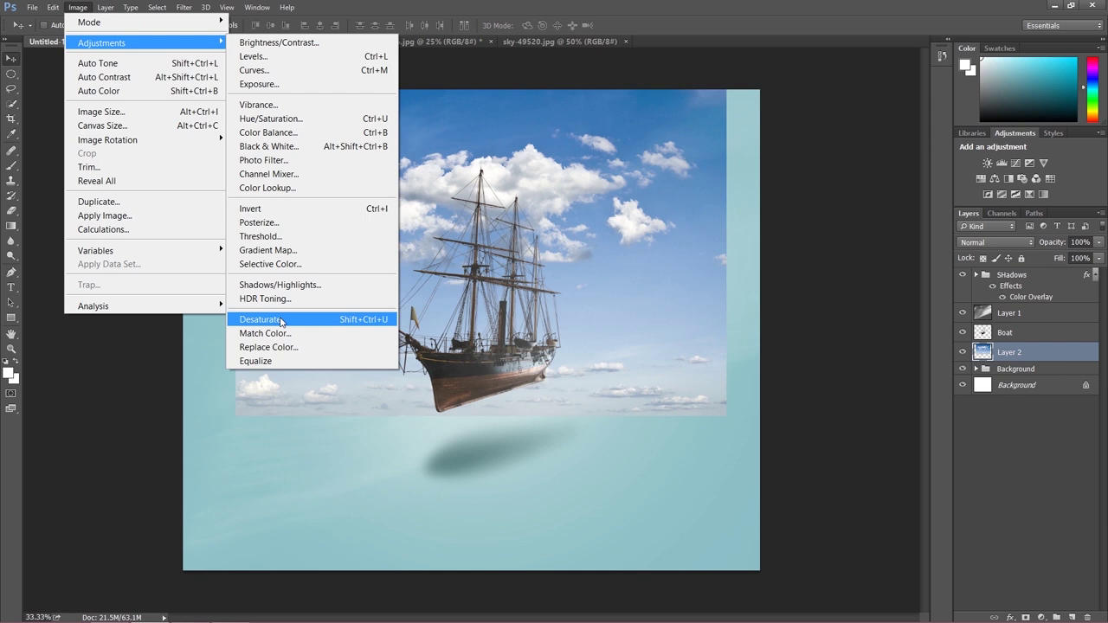
pyautogui.click(355, 325)
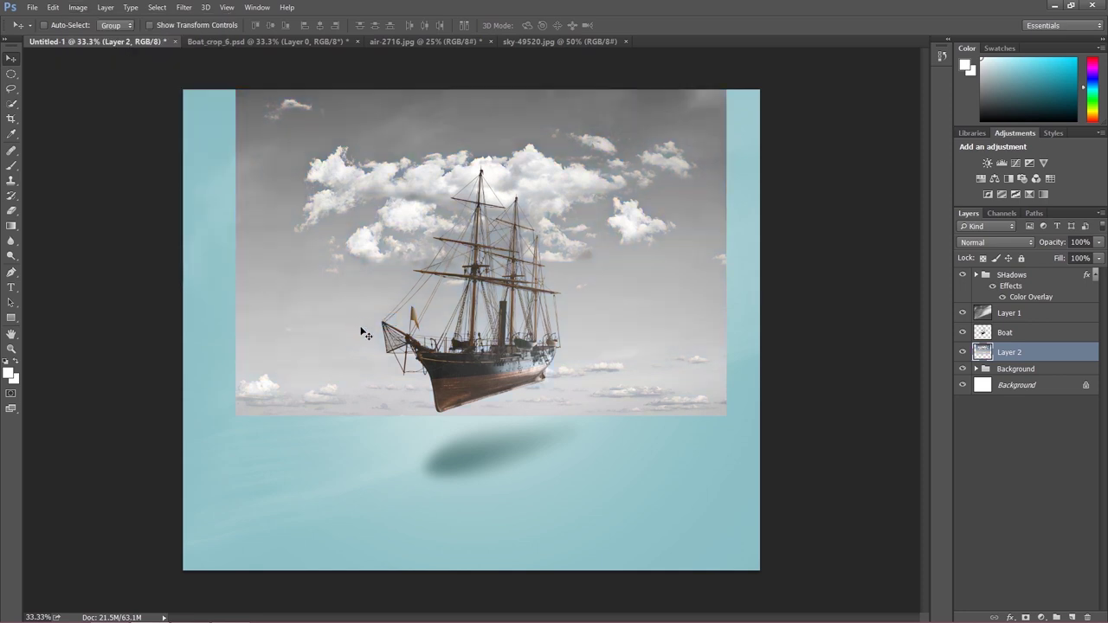
pyautogui.click(993, 243)
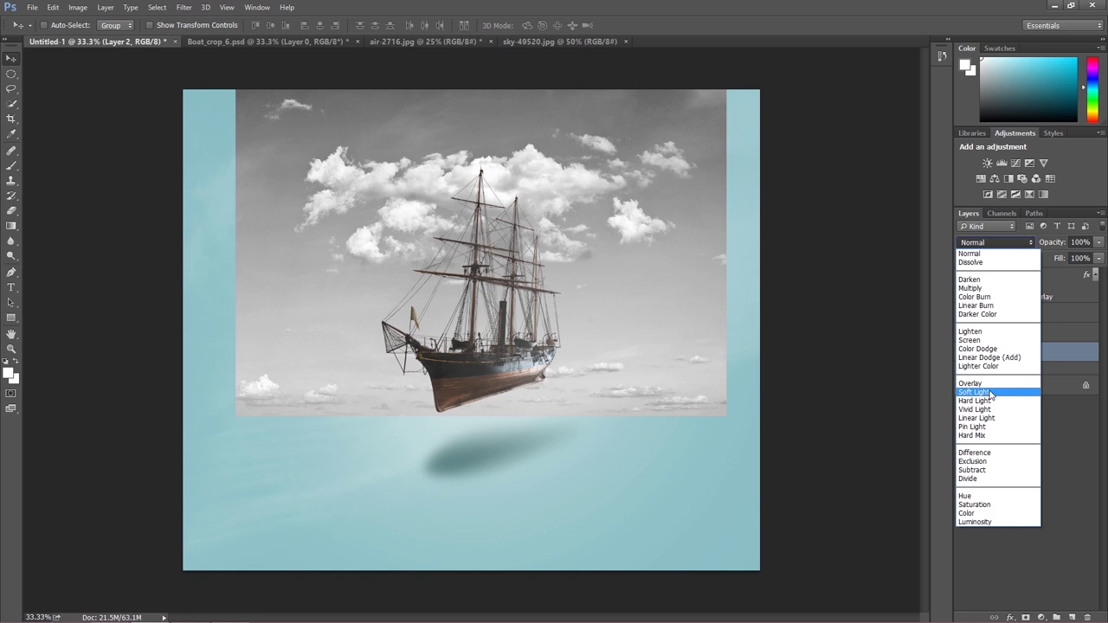
pyautogui.click(991, 394)
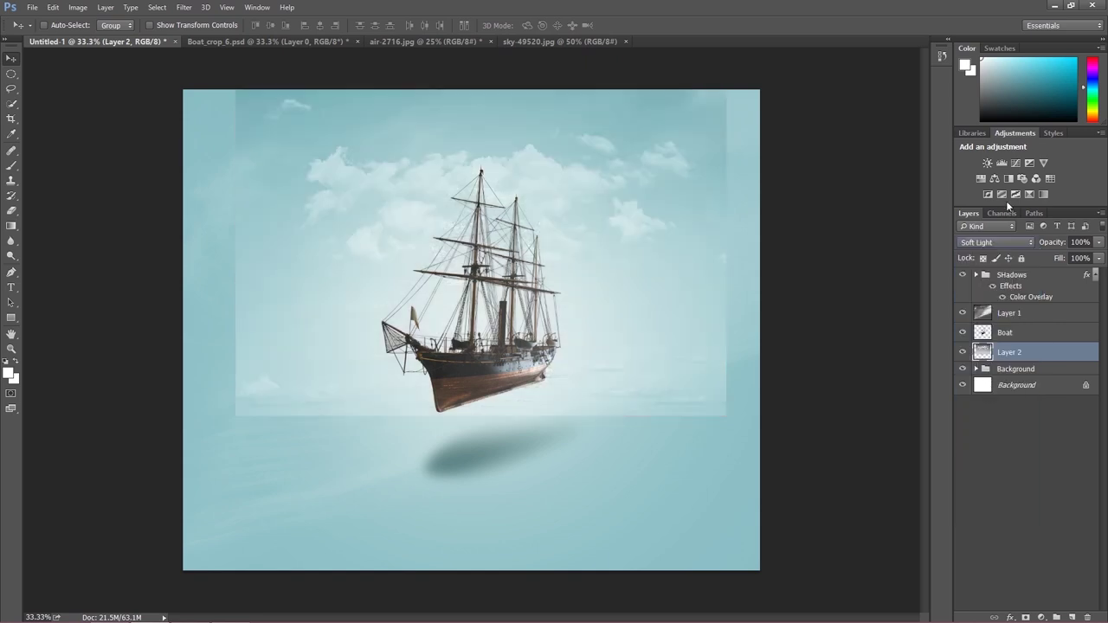
# Try the Screen blend mode on Layer 2 and return the layer to Soft Light
pyautogui.click(1005, 244)
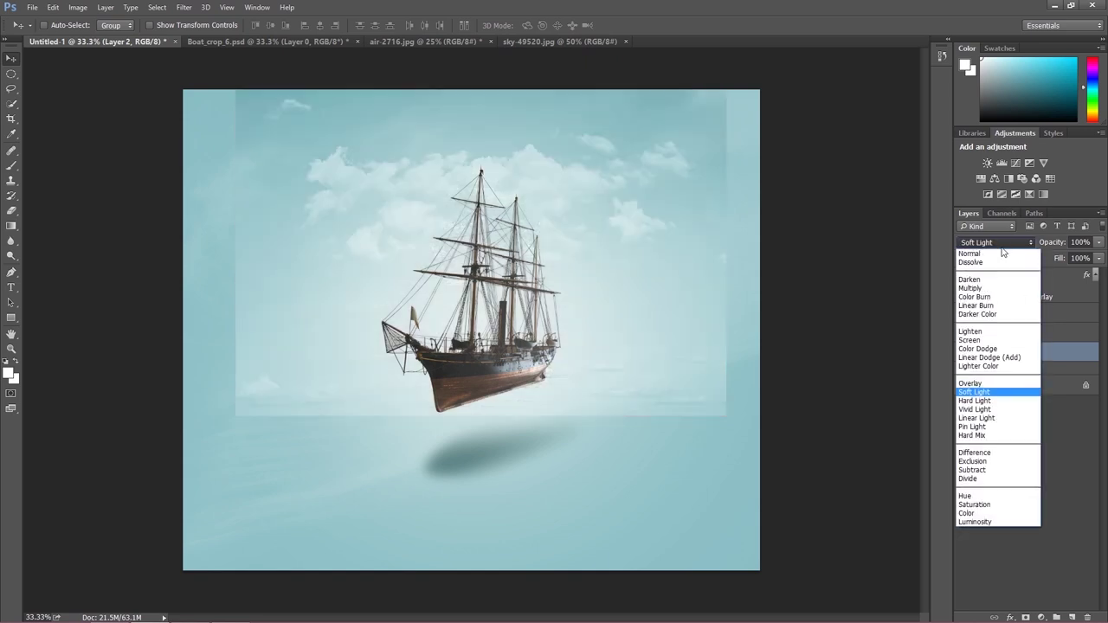
pyautogui.click(969, 341)
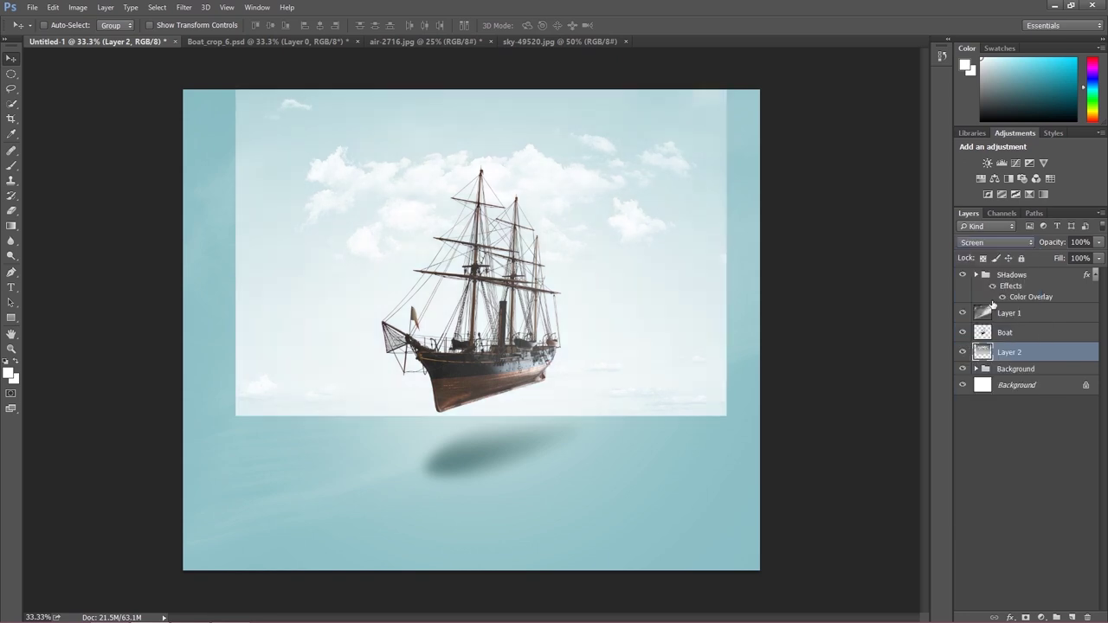
pyautogui.click(994, 249)
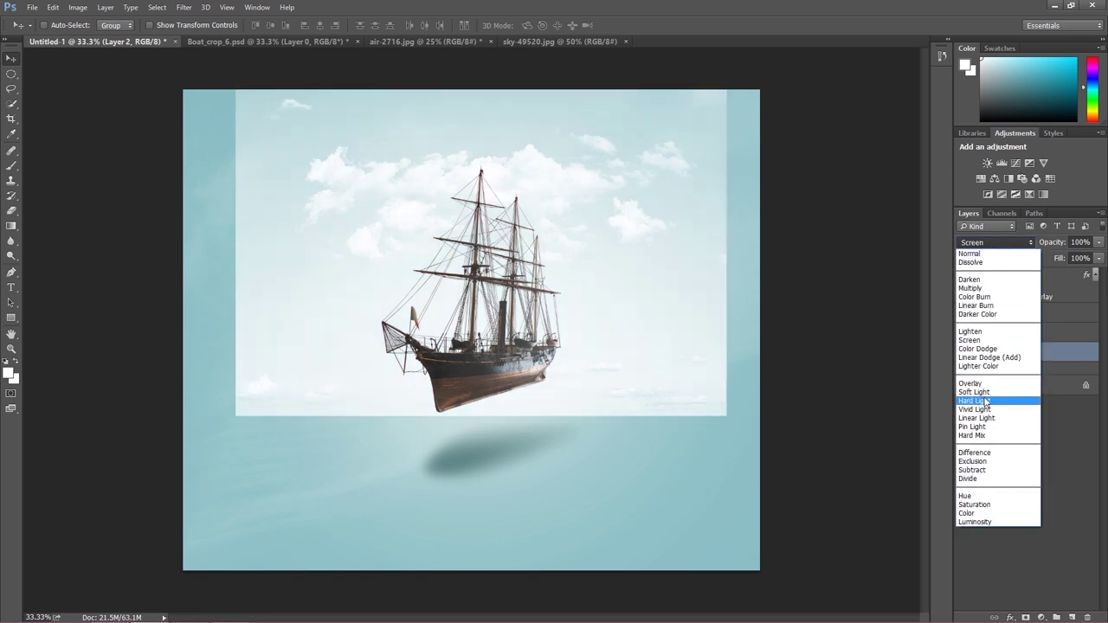
pyautogui.click(976, 392)
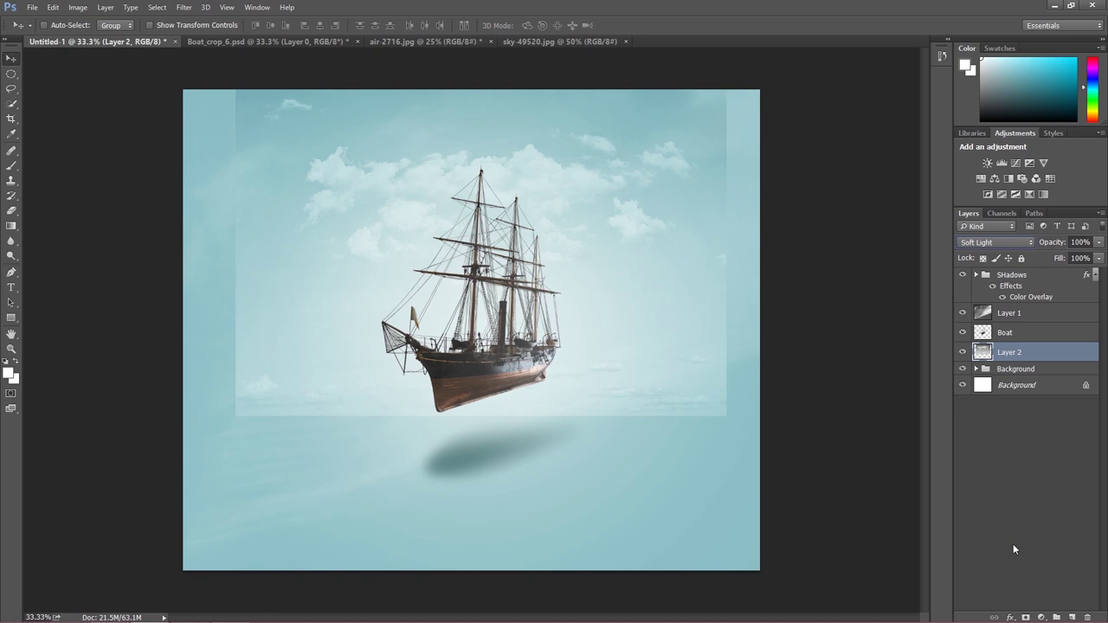
# Add a layer mask to Layer 2 and prepare the Brush tool with black (000000) at 100% opacity
pyautogui.click(1025, 616)
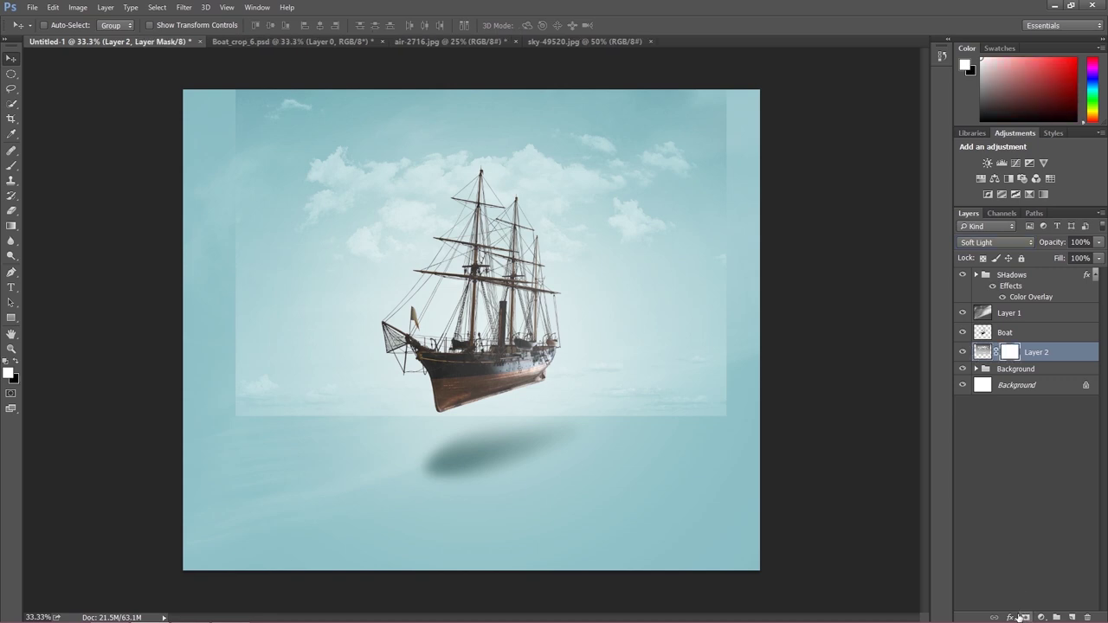
pyautogui.click(7, 375)
pyautogui.write('000000')
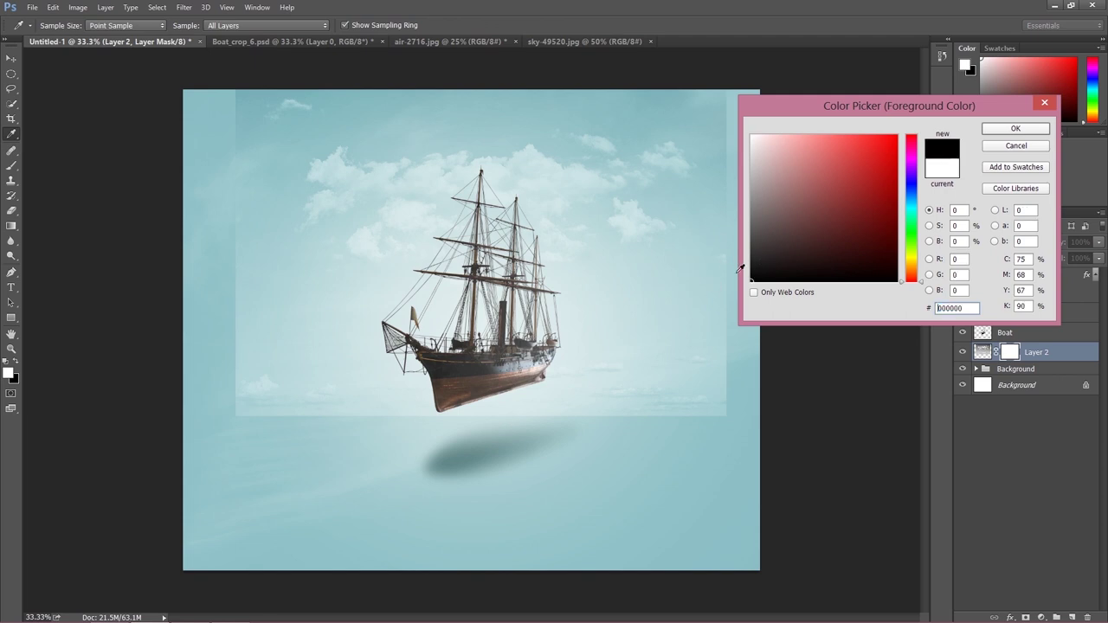
pyautogui.click(1008, 129)
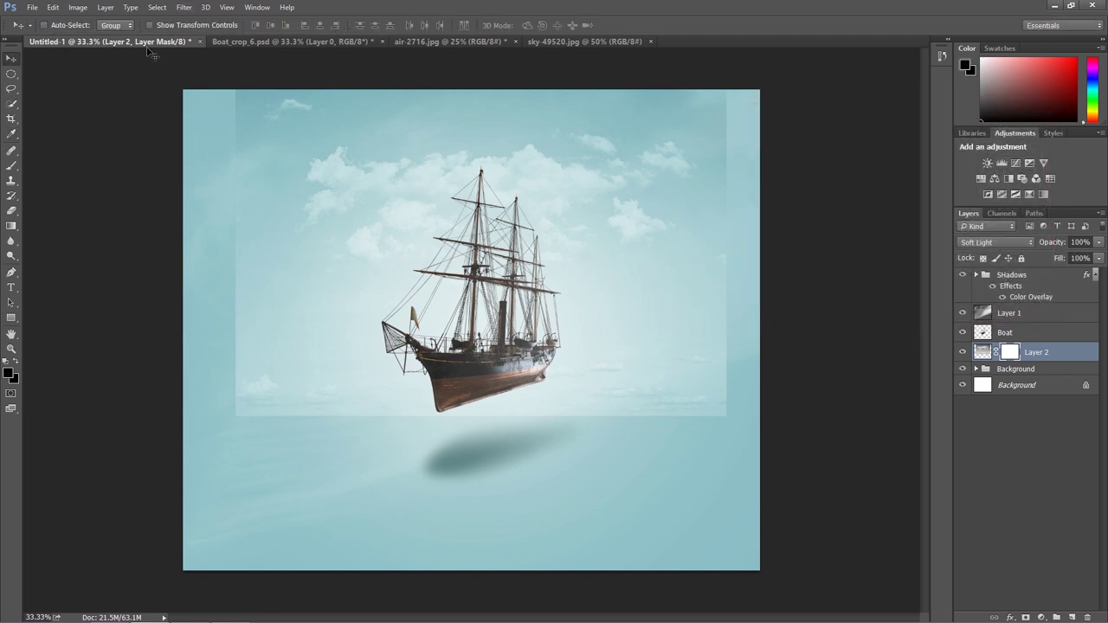
pyautogui.click(12, 164)
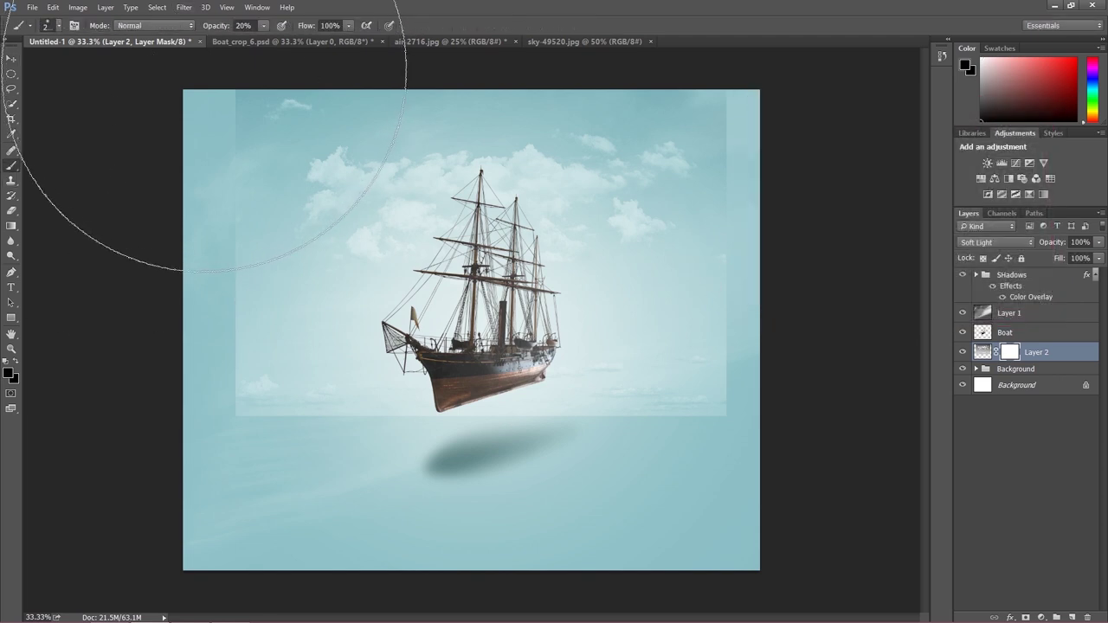
pyautogui.moveTo(214, 29); pyautogui.dragTo(458, 28)
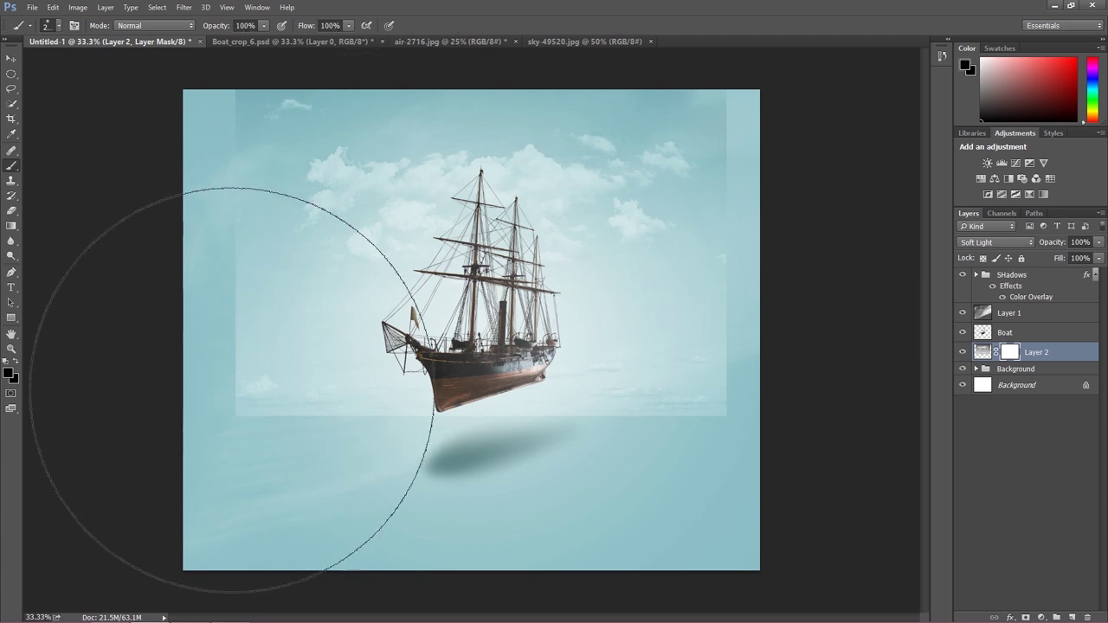
# Paint with a reduced brush on Layer 2's mask to hide the cloud image's hard lower edge
pyautogui.press('[')
pyautogui.press('[')
pyautogui.press('[')
pyautogui.press('[')
pyautogui.press('[')
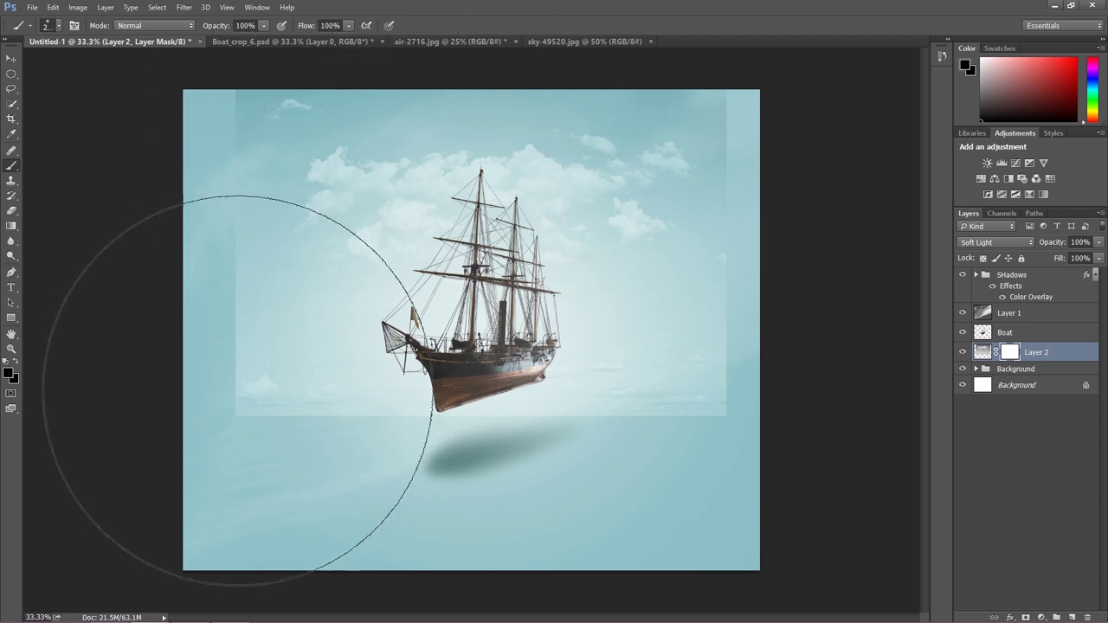
pyautogui.press('[')
pyautogui.press('[')
pyautogui.press('[')
pyautogui.press('[')
pyautogui.press('[')
pyautogui.press('[')
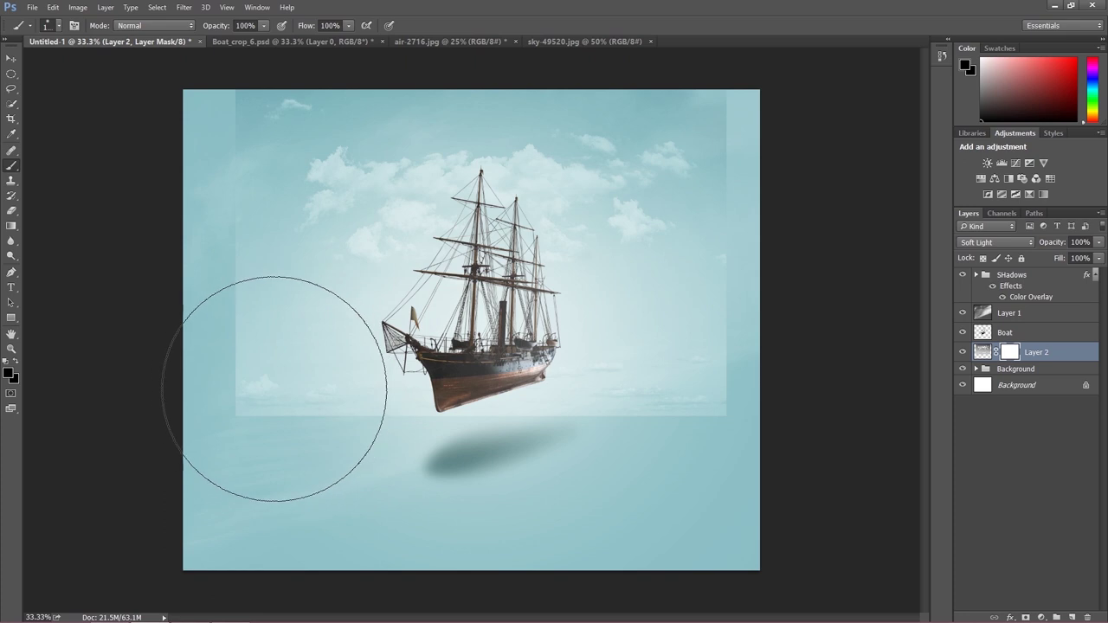
pyautogui.moveTo(275, 392)
pyautogui.mouseDown()
pyautogui.moveTo(267, 403)
pyautogui.moveTo(389, 413)
pyautogui.moveTo(741, 408)
pyautogui.moveTo(714, 407)
pyautogui.mouseUp()
# Mask out the side and upper edges of the cloud image on Layer 2 with a smaller brush
pyautogui.press('[')
pyautogui.press('[')
pyautogui.press('[')
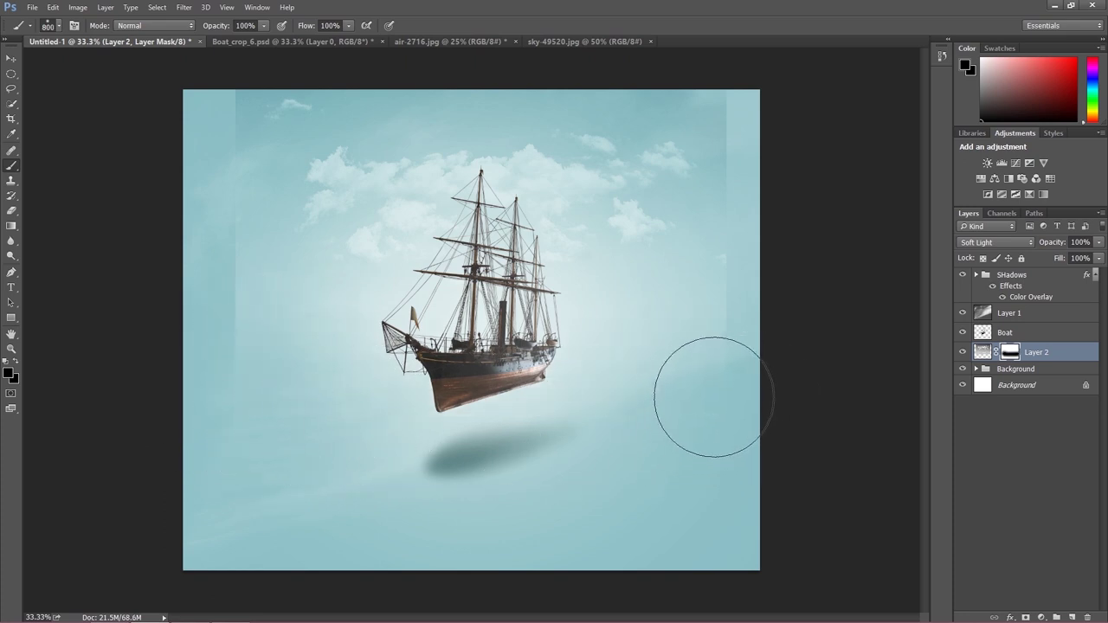
pyautogui.moveTo(740, 283)
pyautogui.mouseDown()
pyautogui.moveTo(722, 246)
pyautogui.moveTo(731, 119)
pyautogui.moveTo(714, 101)
pyautogui.moveTo(596, 78)
pyautogui.moveTo(322, 85)
pyautogui.moveTo(266, 104)
pyautogui.moveTo(237, 133)
pyautogui.moveTo(208, 274)
pyautogui.moveTo(321, 425)
pyautogui.mouseUp()
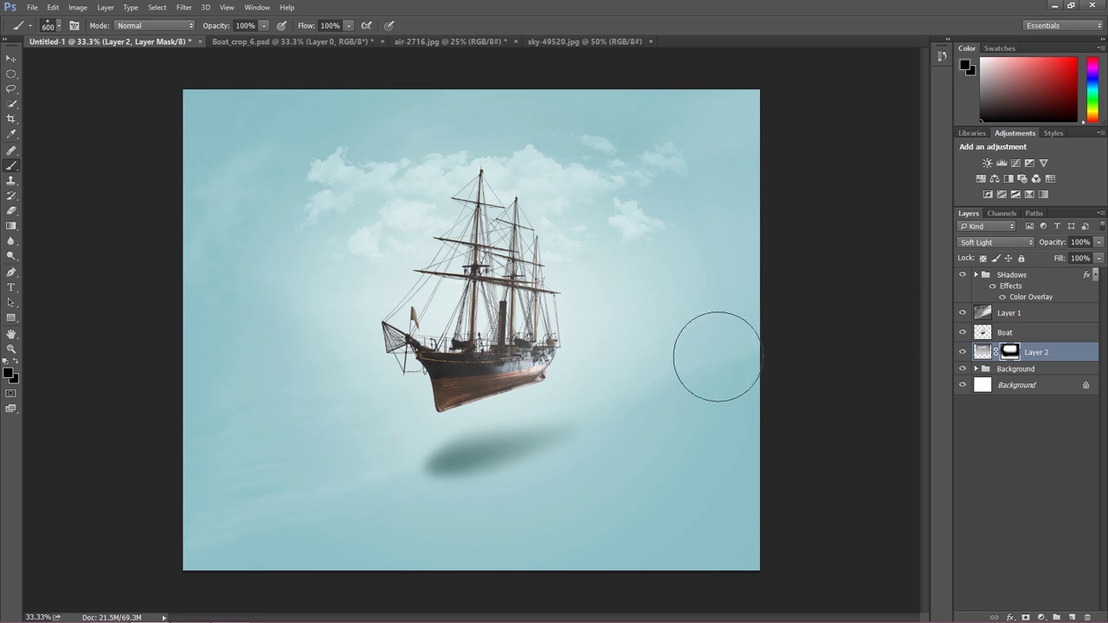
# Refine Layer 2's mask around the cloud bank, varying the brush size down to 500 to soften the outer clouds
pyautogui.press(']')
pyautogui.press(']')
pyautogui.press(']')
pyautogui.press(']')
pyautogui.press(']')
pyautogui.press(']')
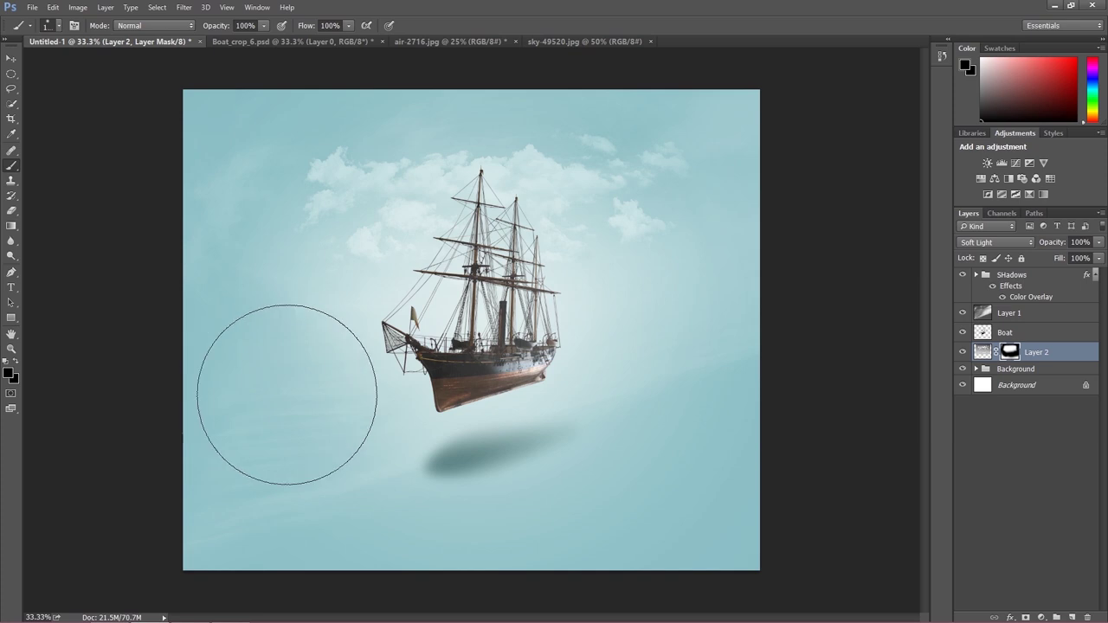
pyautogui.press('[')
pyautogui.press('[')
pyautogui.press('[')
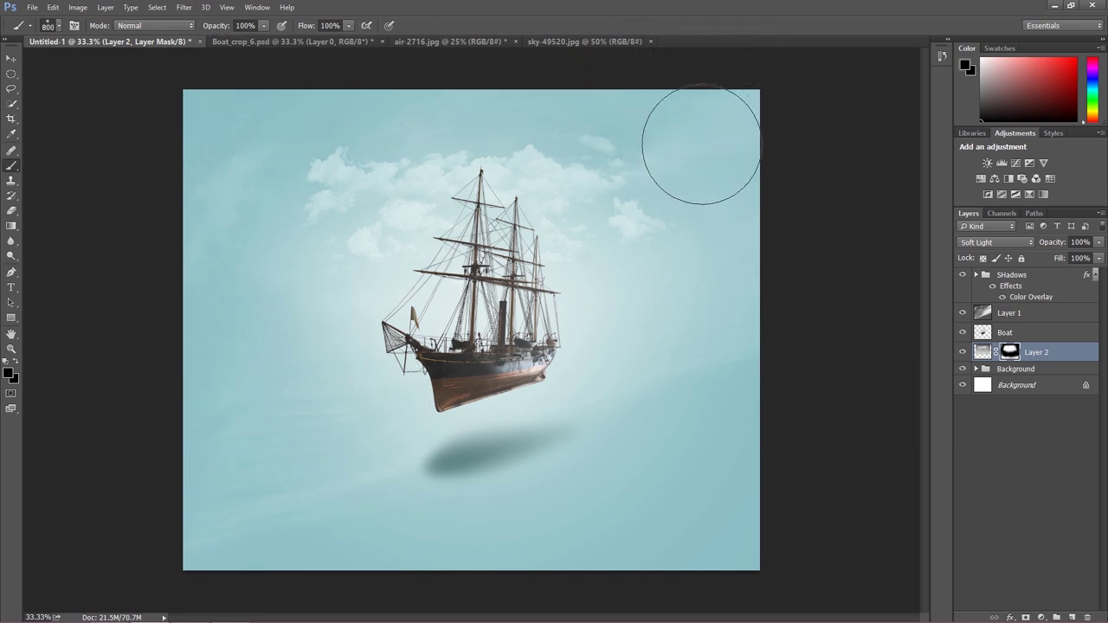
pyautogui.press('[')
pyautogui.press('[')
pyautogui.press('[')
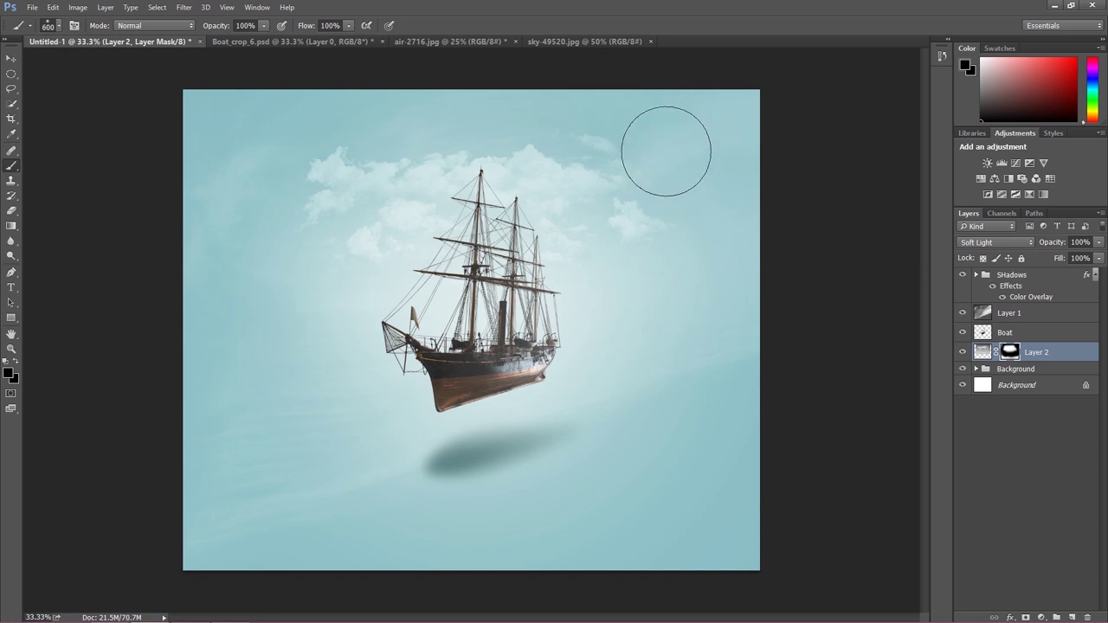
pyautogui.press('[')
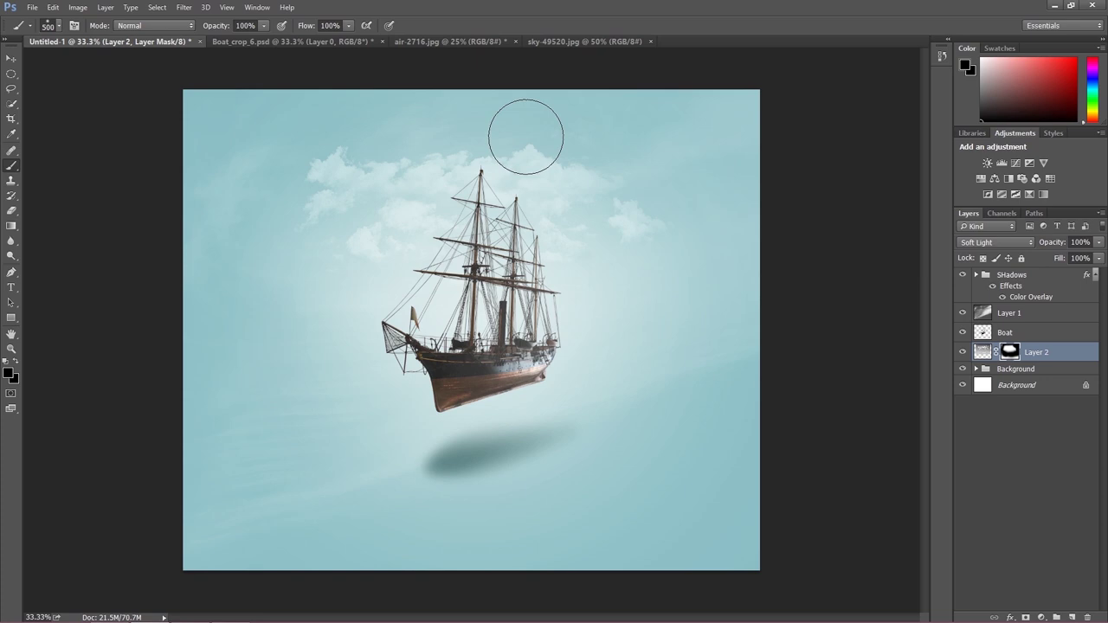
# Copy the sky-49520.jpg image into the ship composition again, directly above Layer 2
pyautogui.click(568, 43)
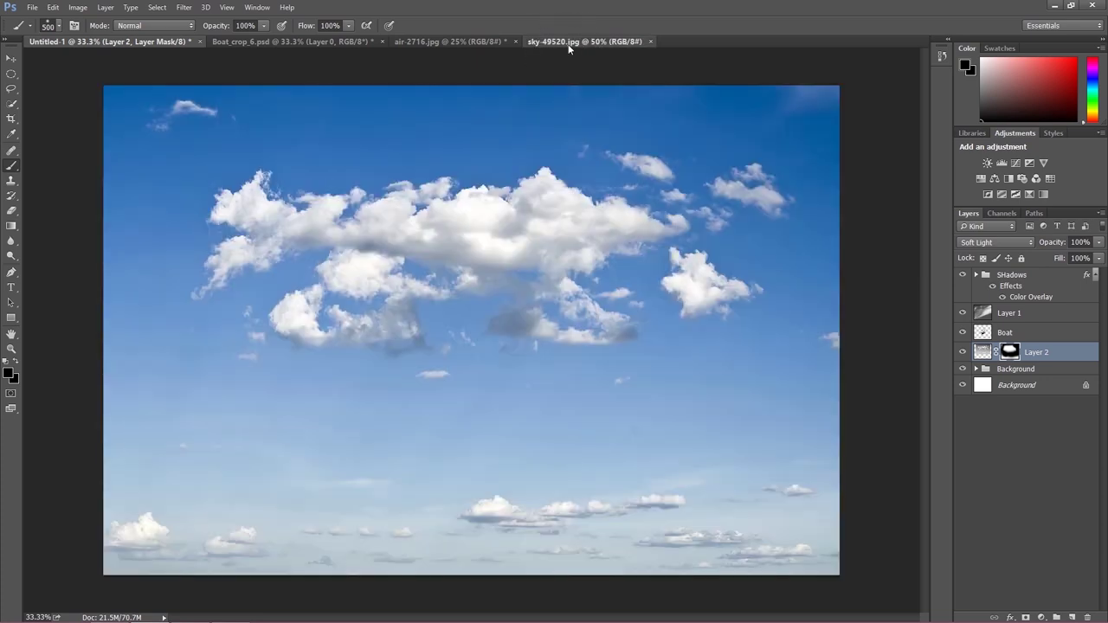
pyautogui.click(12, 58)
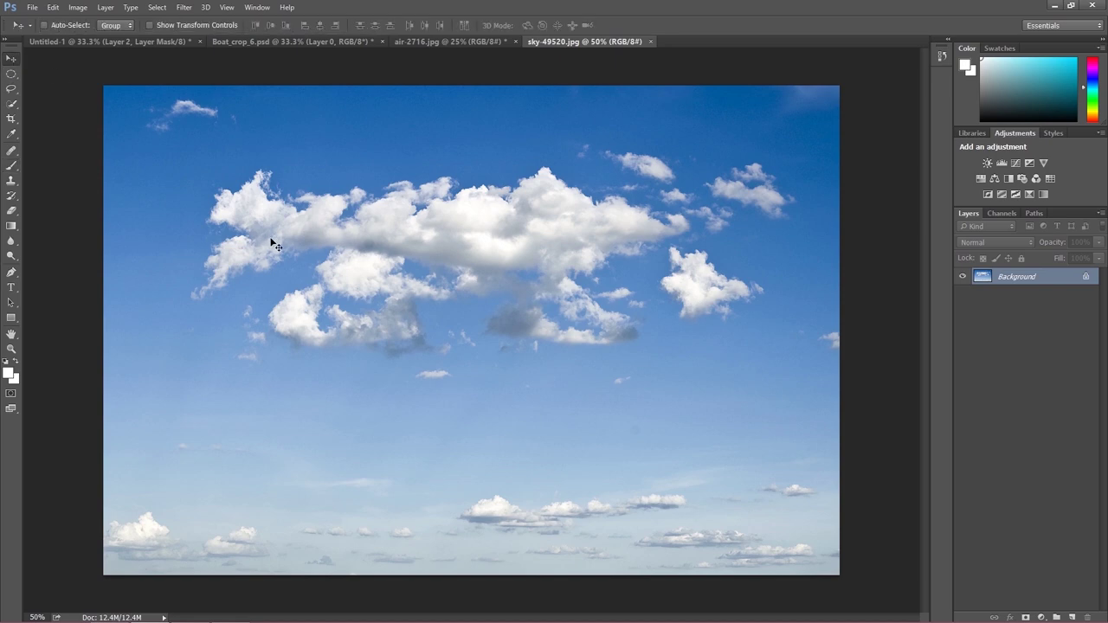
pyautogui.moveTo(170, 78); pyautogui.dragTo(433, 192)
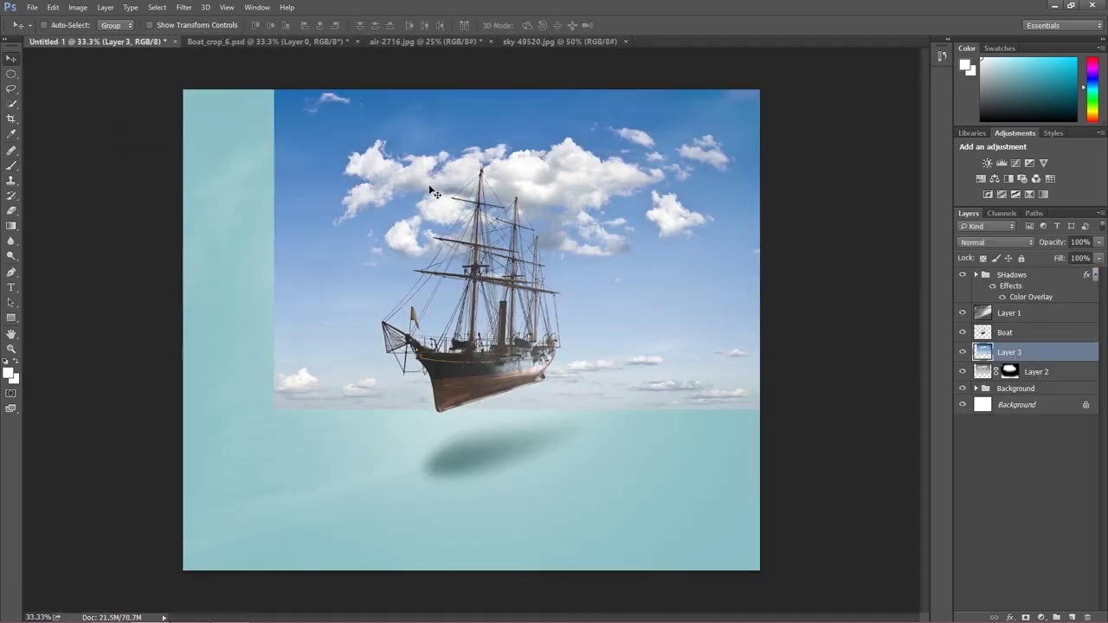
# Set Layer 3's blend mode to Soft Light and align its clouds exactly over those of Layer 2
pyautogui.click(996, 243)
pyautogui.click(996, 331)
pyautogui.click(995, 242)
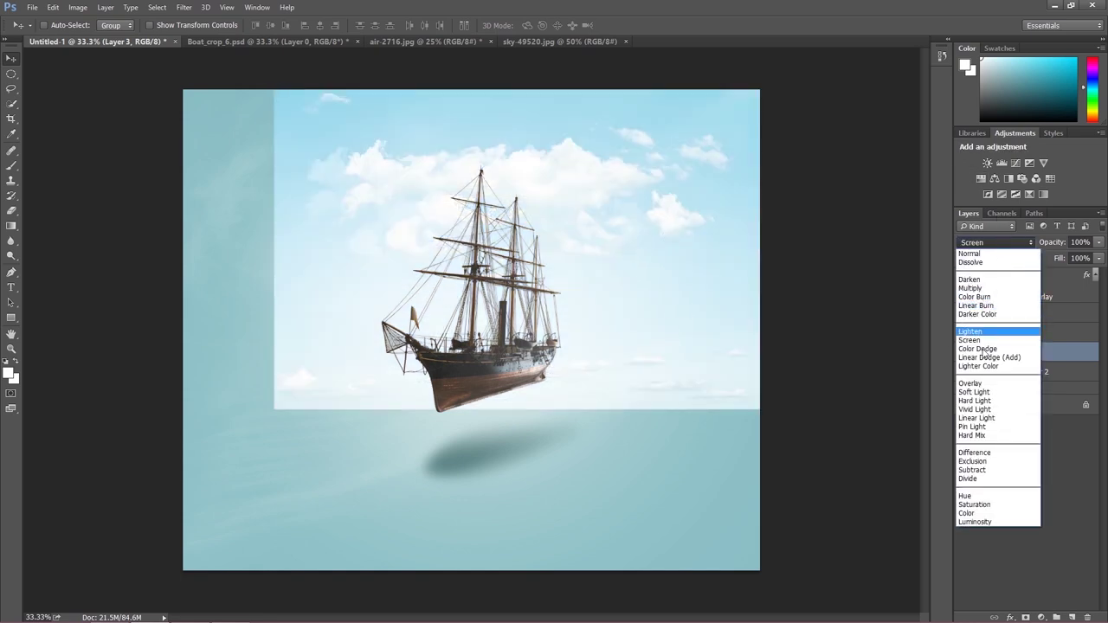
pyautogui.click(974, 392)
pyautogui.moveTo(563, 222); pyautogui.dragTo(538, 210)
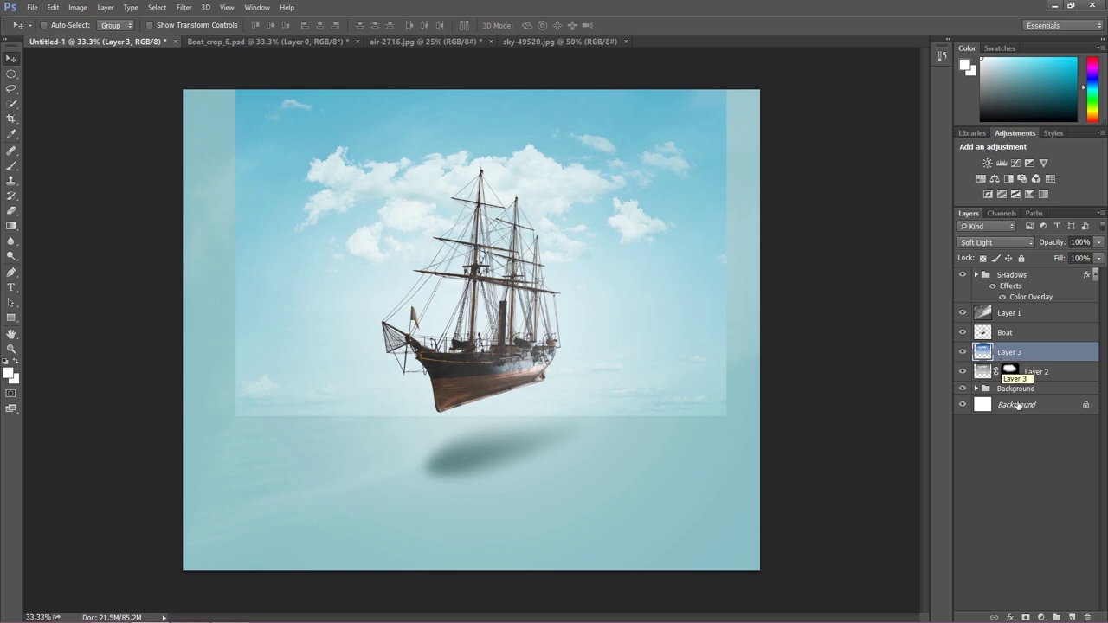
# Add a layer mask to the upper sky layer and colorize its image a muted teal with Hue/Saturation
pyautogui.click(1024, 617)
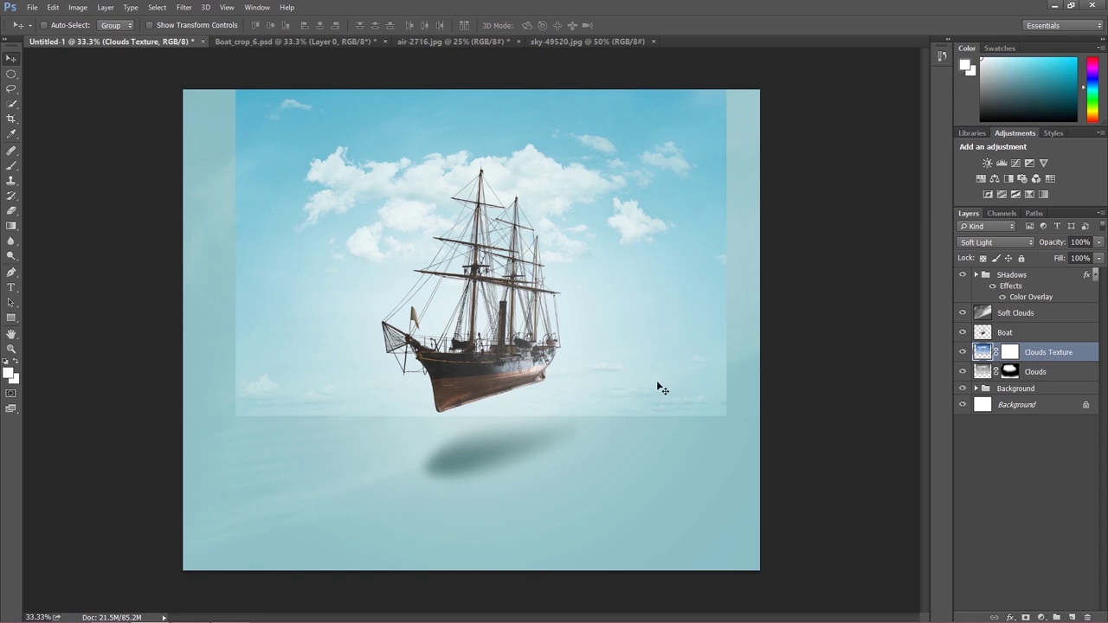
pyautogui.click(78, 6)
pyautogui.moveTo(107, 43)
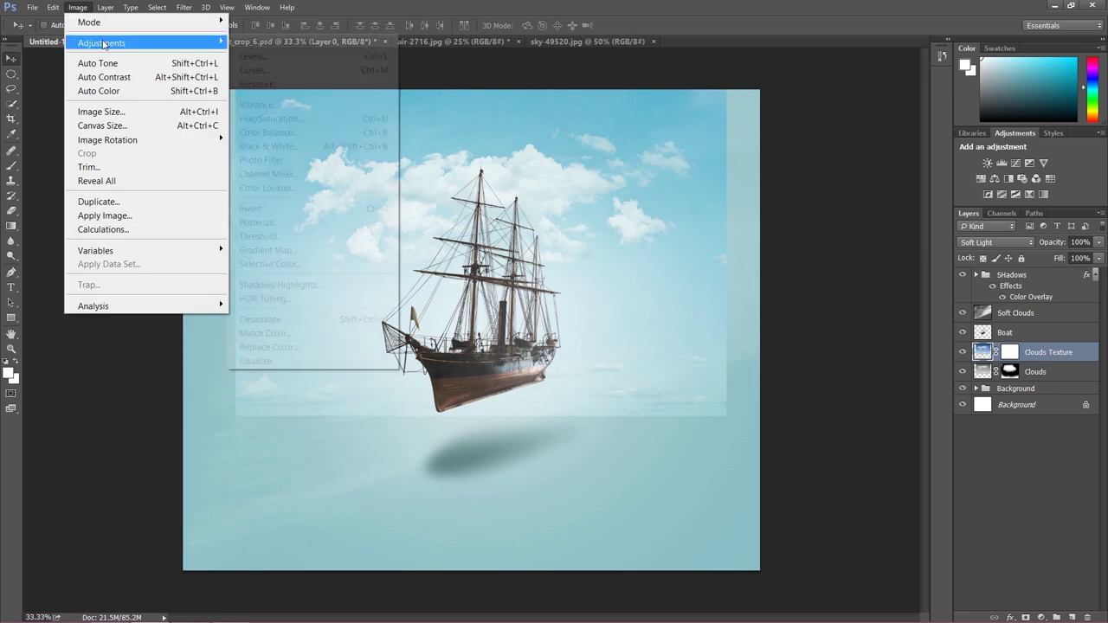
pyautogui.click(294, 128)
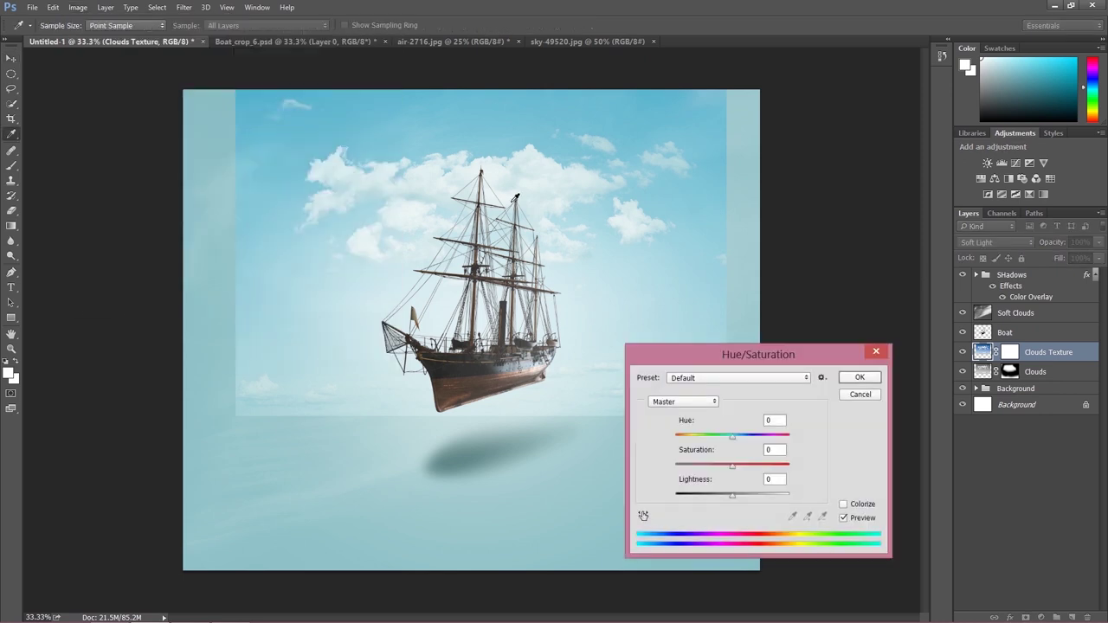
pyautogui.click(843, 505)
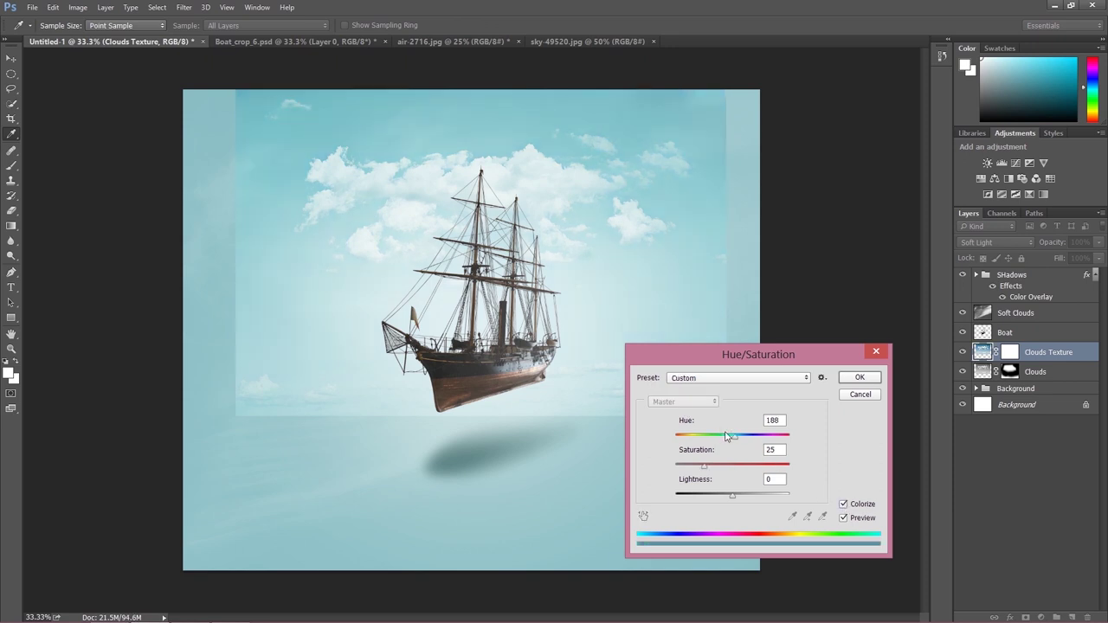
pyautogui.moveTo(734, 440)
pyautogui.mouseDown()
pyautogui.moveTo(772, 440)
pyautogui.moveTo(736, 440)
pyautogui.mouseUp()
pyautogui.moveTo(703, 470); pyautogui.dragTo(694, 473)
pyautogui.click(855, 377)
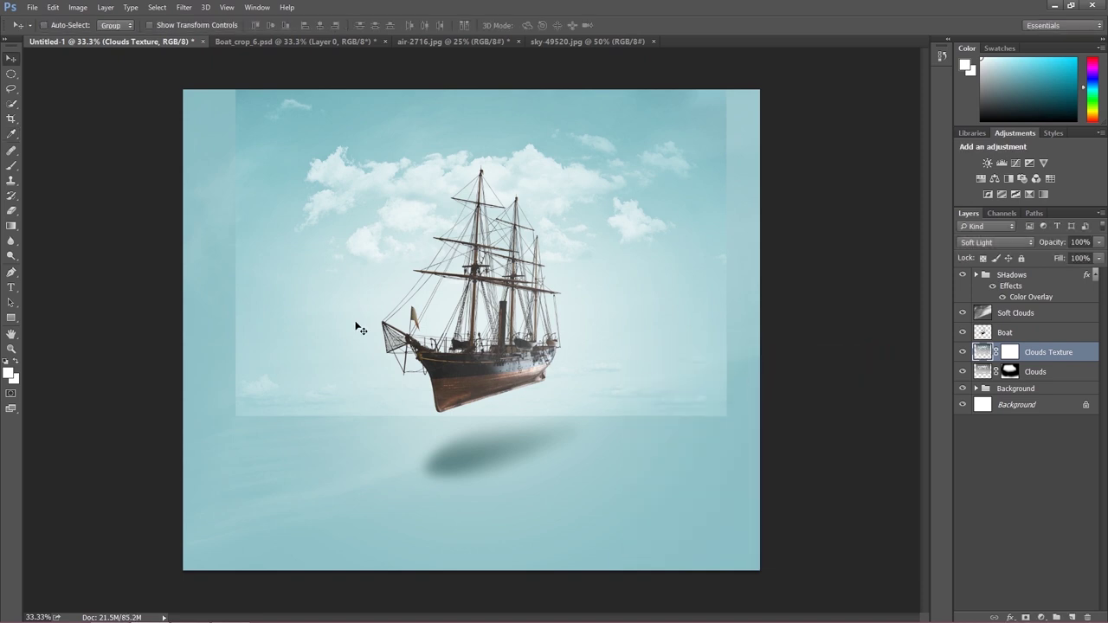
# Invert the Clouds Texture layer's mask to black so the whole layer is hidden
pyautogui.click(1007, 352)
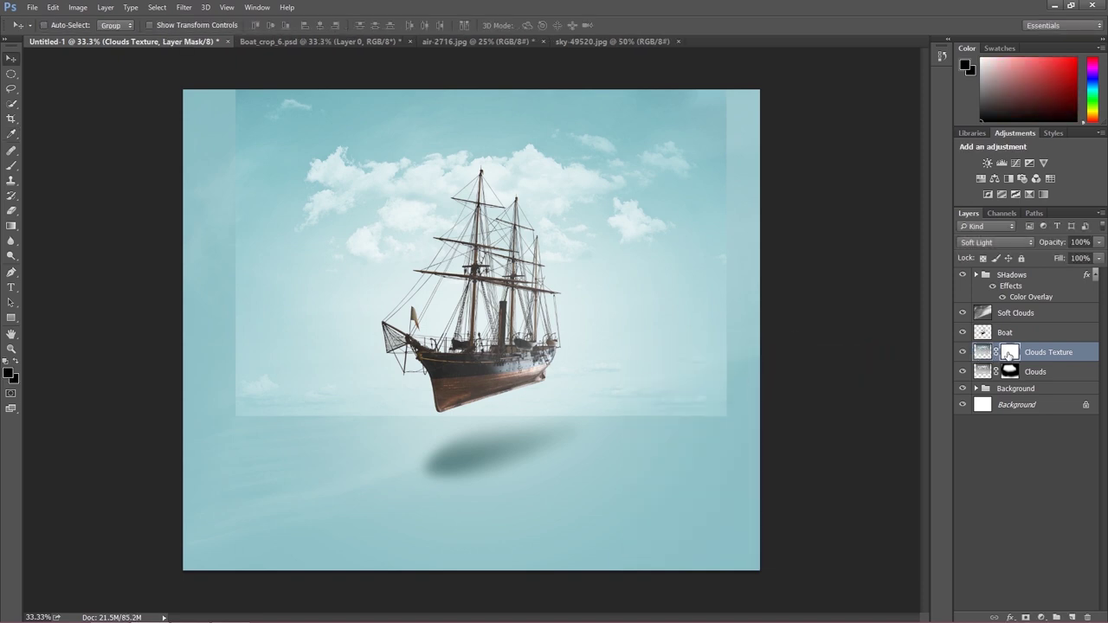
pyautogui.hotkey('ctrl', 'i')
pyautogui.keyDown('ctrl'); pyautogui.click(1007, 352); pyautogui.keyUp('ctrl')
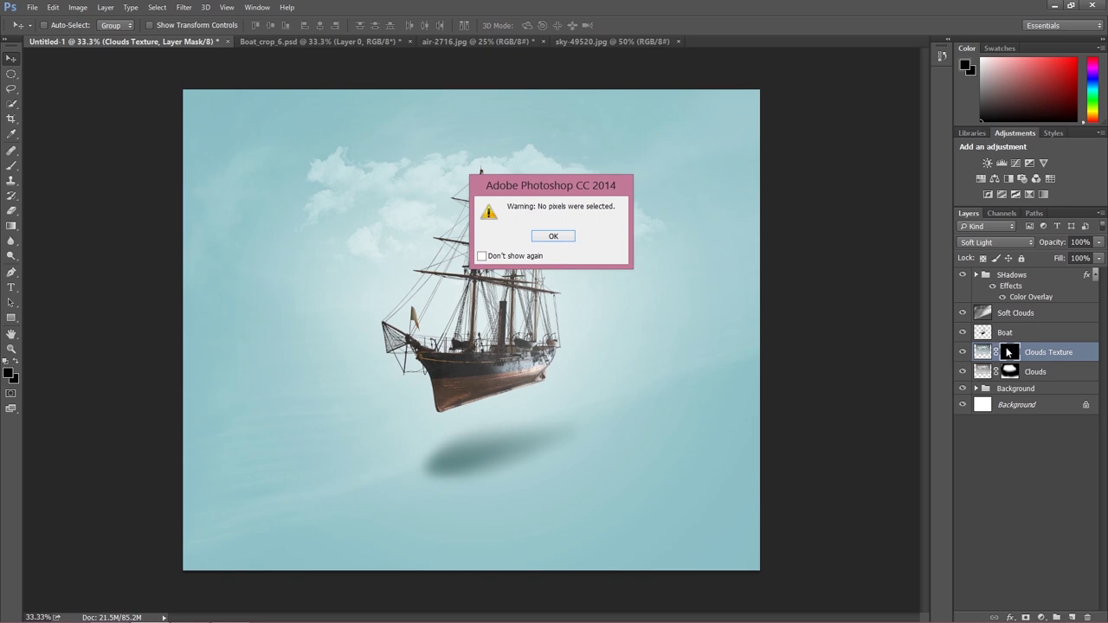
pyautogui.click(558, 237)
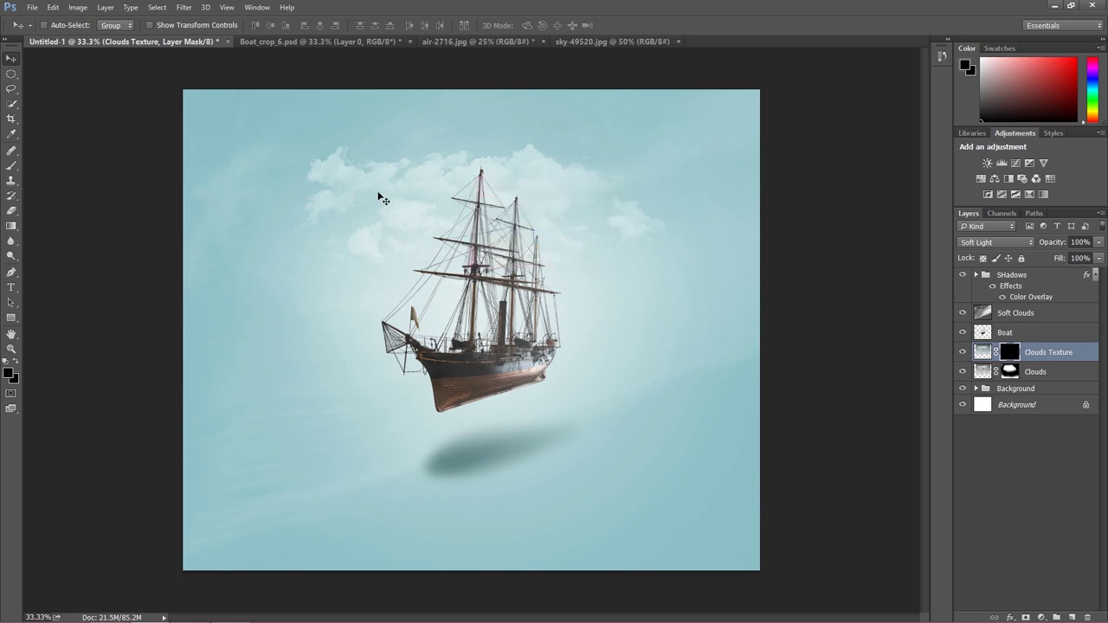
# Choose the Brush tool and set the foreground color to white (#ffffff) for work on the Clouds Texture mask
pyautogui.hotkey('ctrl', '+')
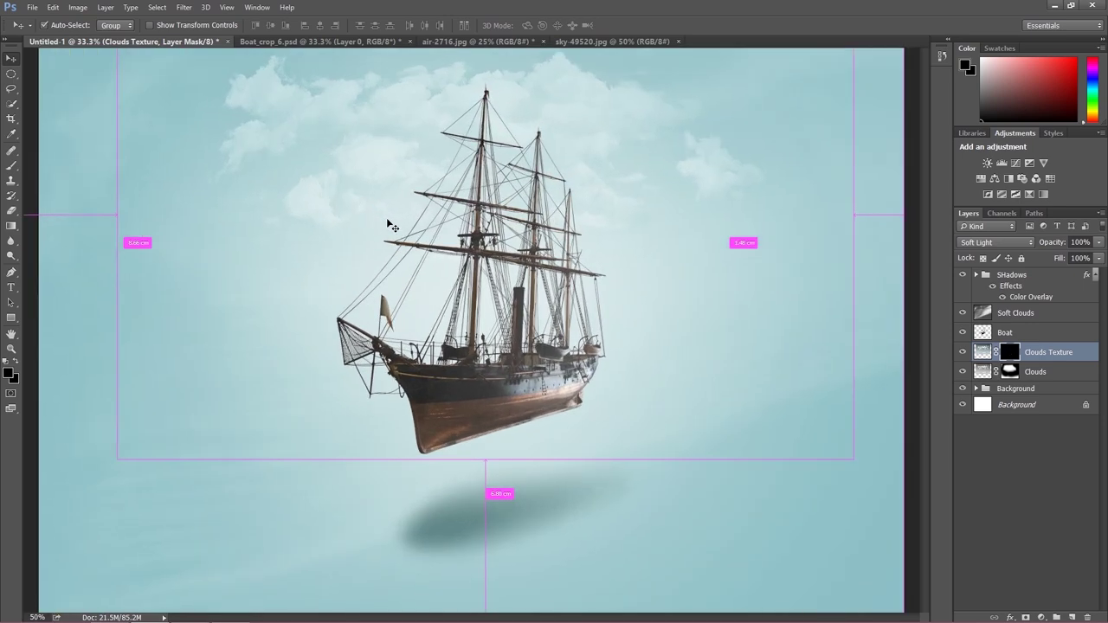
pyautogui.scroll(3, 347, 247)
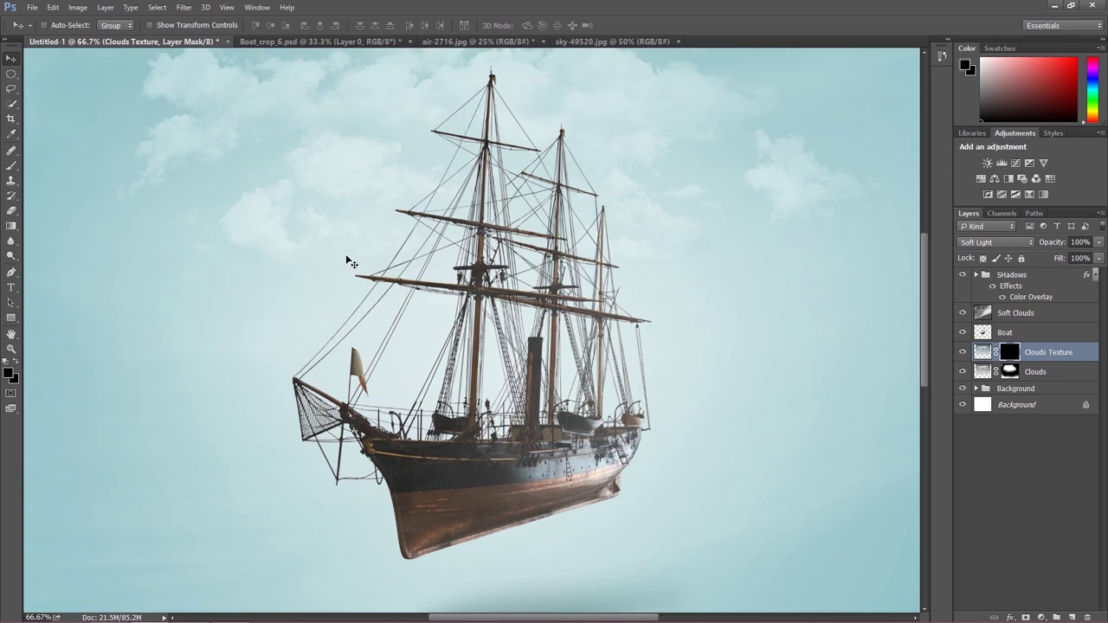
pyautogui.scroll(1, 346, 263)
pyautogui.scroll(1, 398, 308)
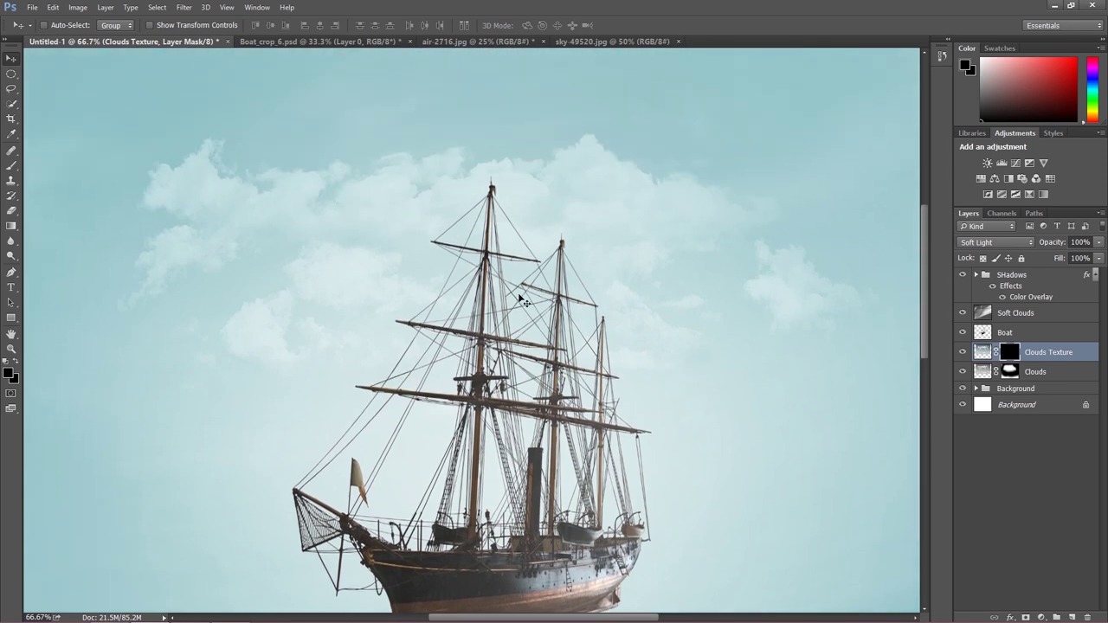
pyautogui.hotkey('ctrl', '+')
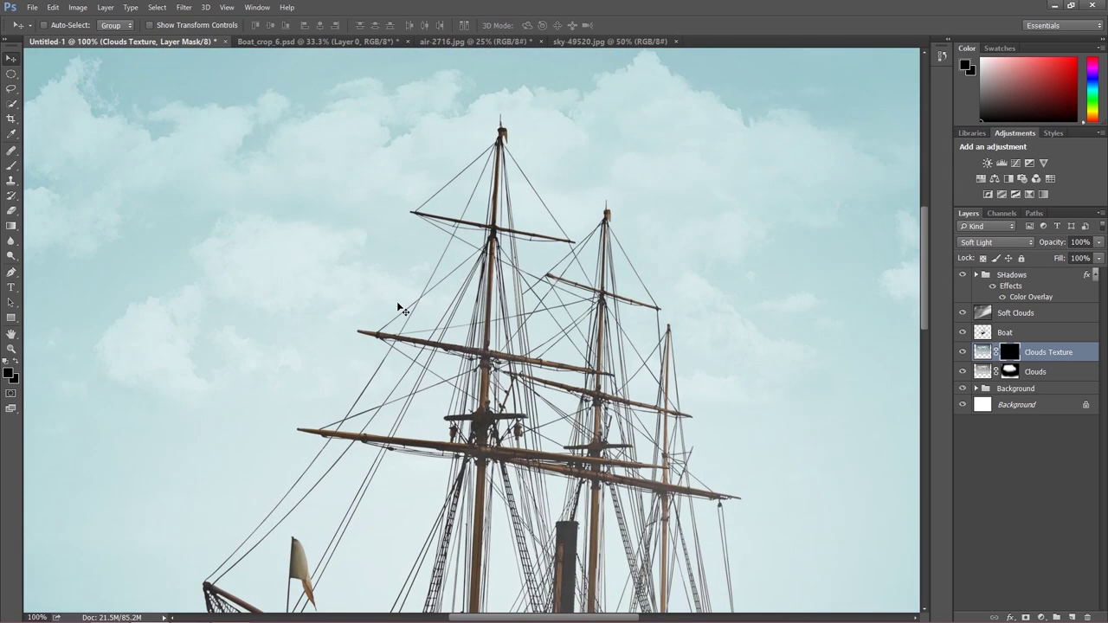
pyautogui.hotkey('ctrl', '-')
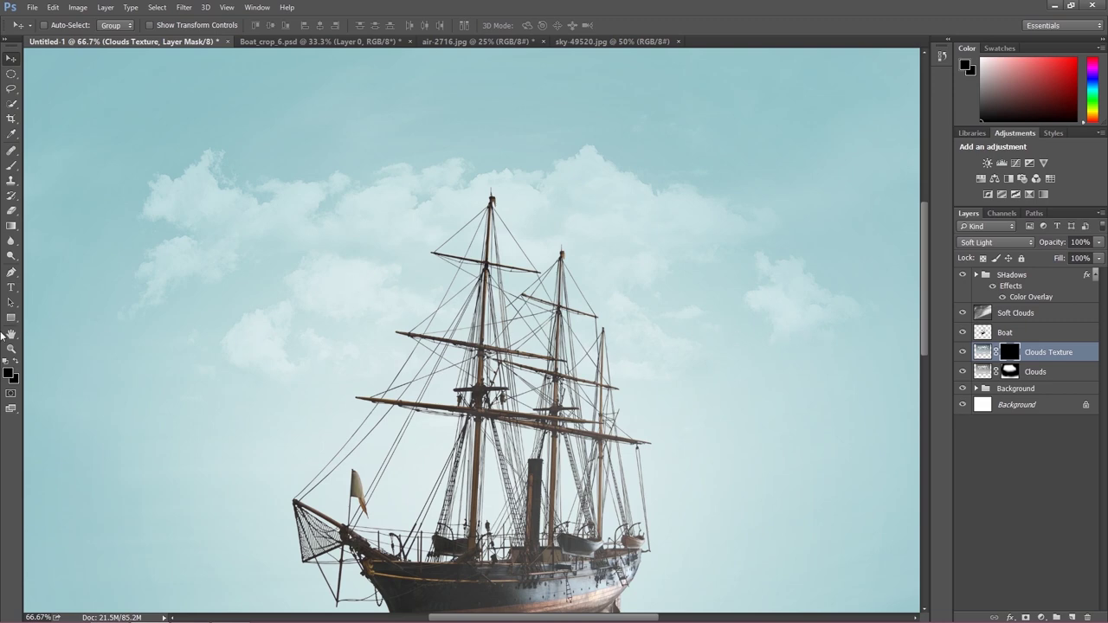
pyautogui.click(11, 164)
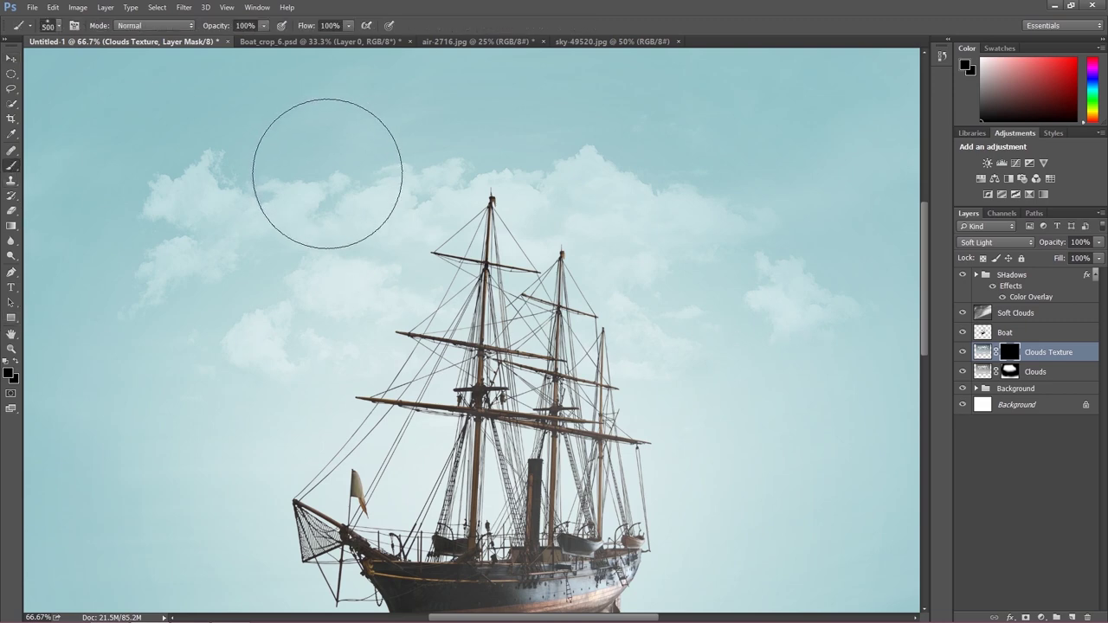
pyautogui.click(9, 373)
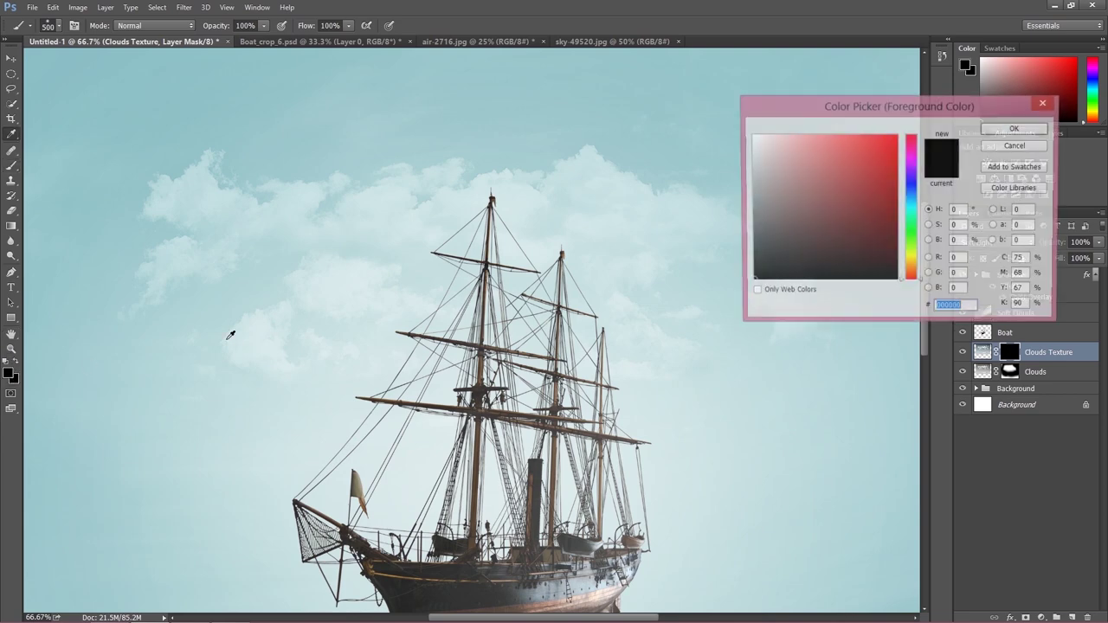
pyautogui.write('ffffff')
pyautogui.click(1015, 129)
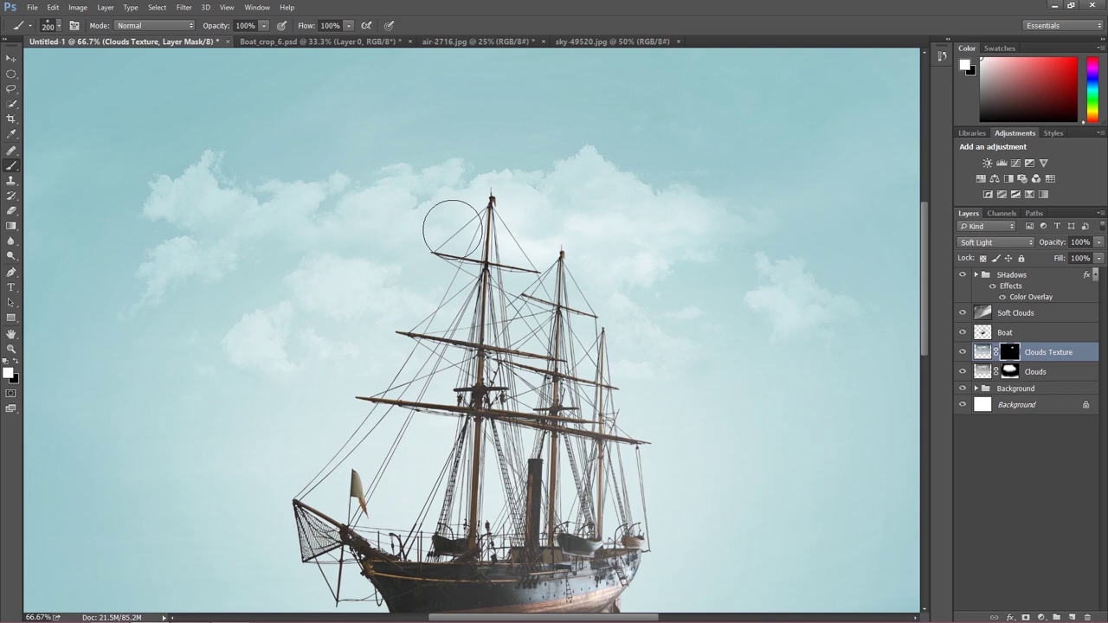
# Paint white on the Clouds Texture mask over the main cloud bank behind the mast tops
pyautogui.press('[')
pyautogui.press('[')
pyautogui.moveTo(292, 228)
pyautogui.mouseDown()
pyautogui.moveTo(174, 205)
pyautogui.moveTo(180, 199)
pyautogui.moveTo(202, 209)
pyautogui.moveTo(160, 274)
pyautogui.moveTo(206, 262)
pyautogui.moveTo(245, 235)
pyautogui.moveTo(291, 237)
pyautogui.moveTo(239, 232)
pyautogui.moveTo(257, 247)
pyautogui.moveTo(336, 234)
pyautogui.moveTo(595, 255)
pyautogui.moveTo(710, 237)
pyautogui.moveTo(687, 215)
pyautogui.moveTo(608, 204)
pyautogui.moveTo(588, 177)
pyautogui.moveTo(562, 221)
pyautogui.moveTo(586, 193)
pyautogui.moveTo(507, 188)
pyautogui.moveTo(579, 246)
pyautogui.mouseUp()
pyautogui.press('[')
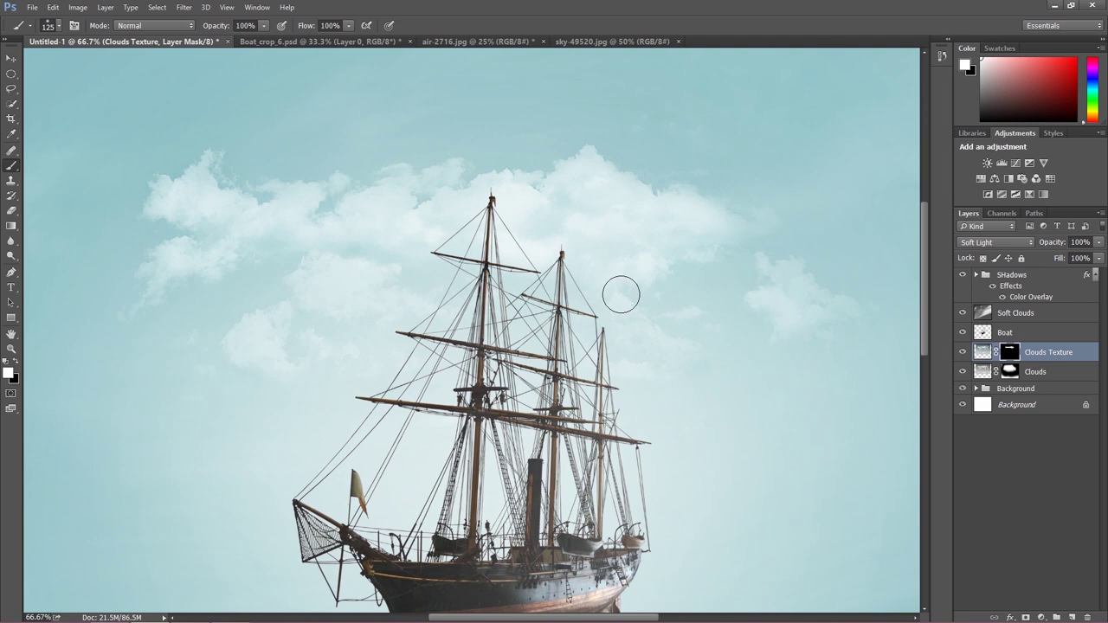
# Reveal the texture of the smaller clouds below and beside the main bank using a smaller white brush on the Clouds Texture mask
pyautogui.press('[')
pyautogui.press('[')
pyautogui.press('[')
pyautogui.press(']')
pyautogui.press(']')
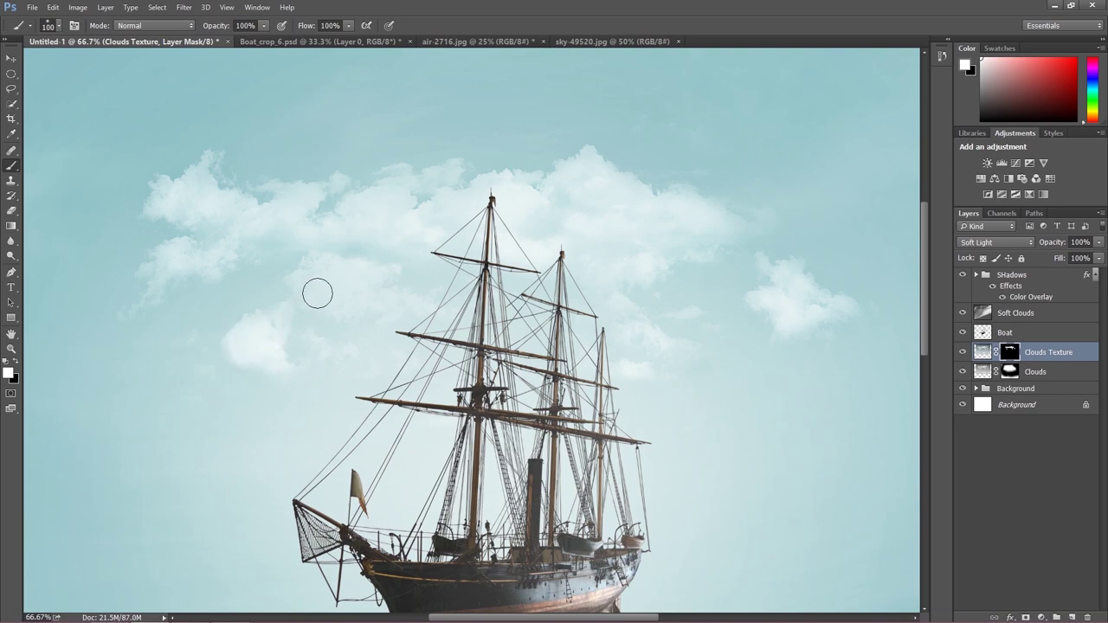
pyautogui.moveTo(329, 279)
pyautogui.mouseDown()
pyautogui.moveTo(314, 277)
pyautogui.moveTo(364, 274)
pyautogui.mouseUp()
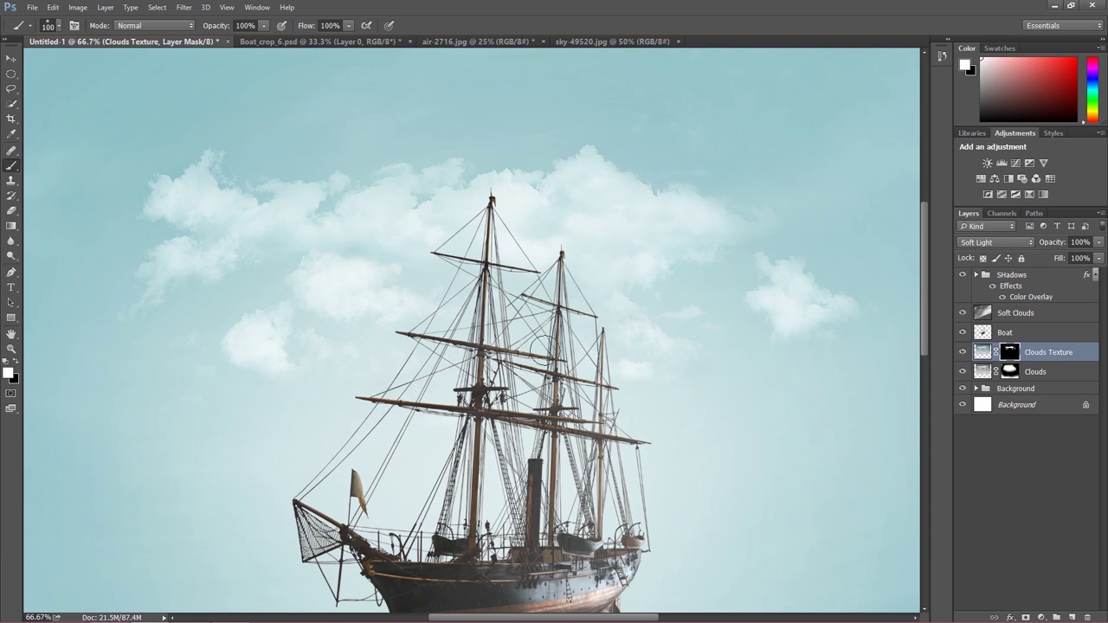
pyautogui.press('[')
pyautogui.press('[')
pyautogui.press('[')
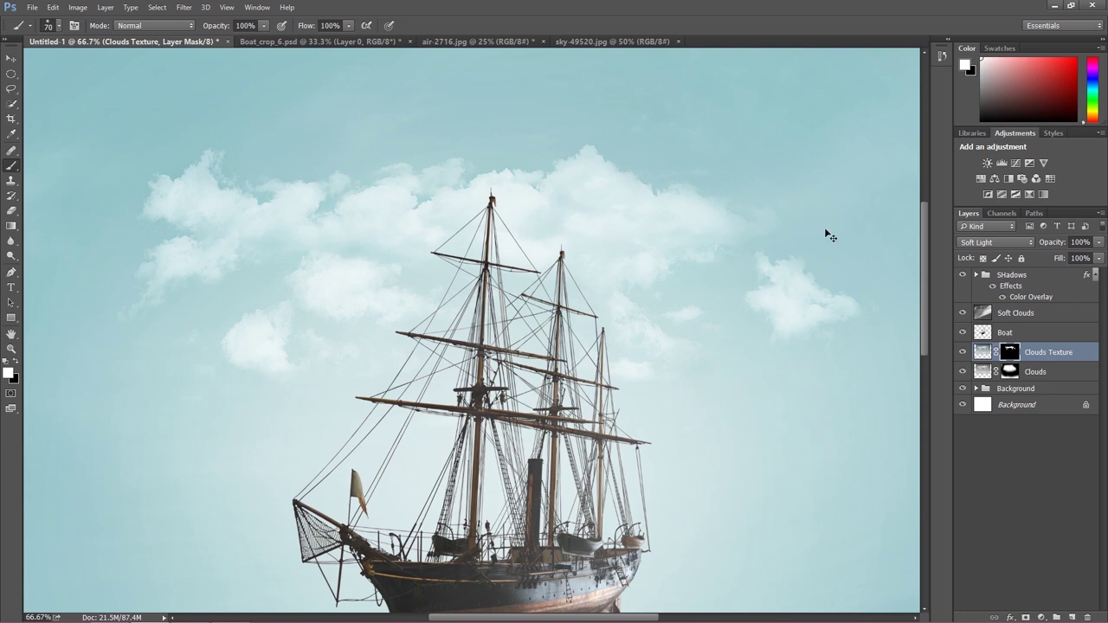
# Compare the sky with and without the Clouds Texture layer and check it against the original sky-49520.jpg image
pyautogui.hotkey('ctrl', '-')
pyautogui.hotkey('ctrl', '-')
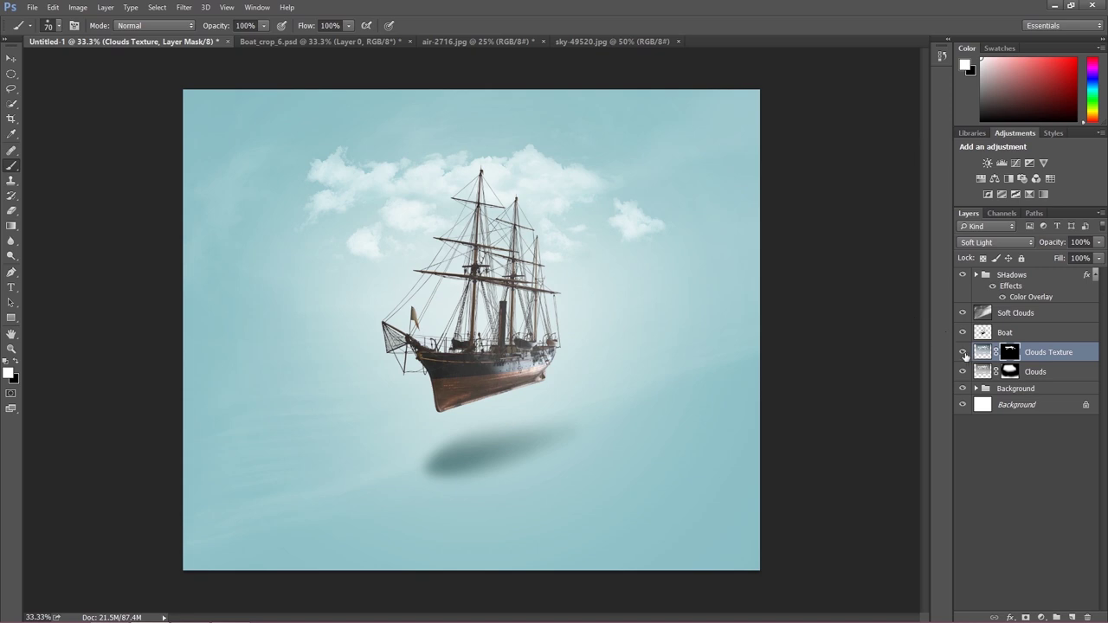
pyautogui.click(964, 353)
pyautogui.click(963, 354)
pyautogui.click(961, 354)
pyautogui.click(960, 353)
pyautogui.click(961, 353)
pyautogui.click(962, 353)
pyautogui.hotkey('ctrl', '+')
pyautogui.hotkey('ctrl', '-')
pyautogui.click(609, 42)
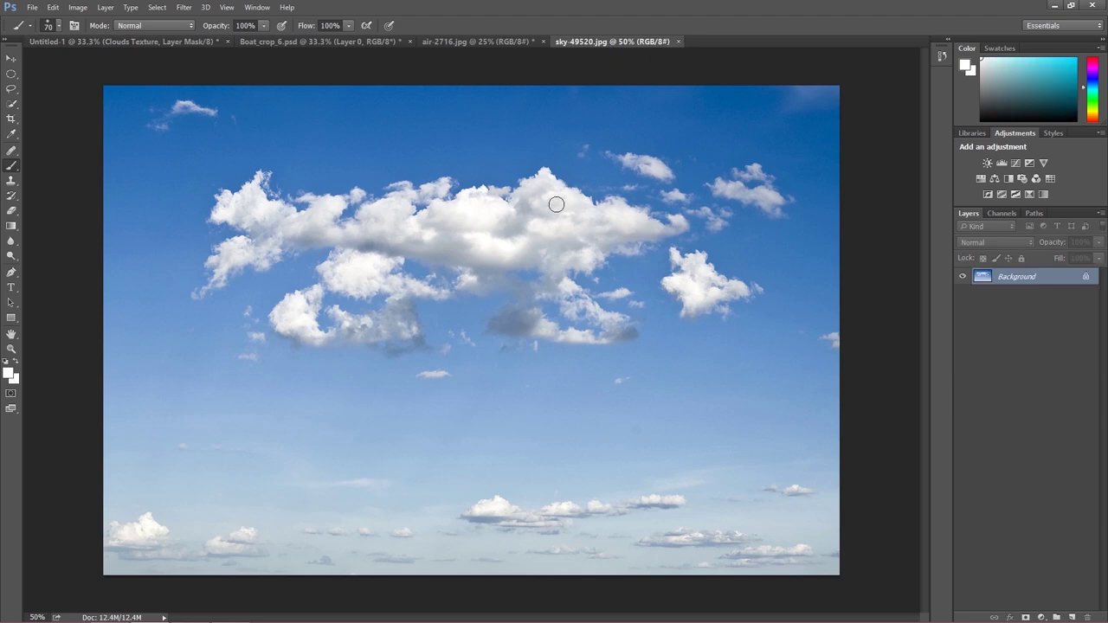
pyautogui.click(91, 41)
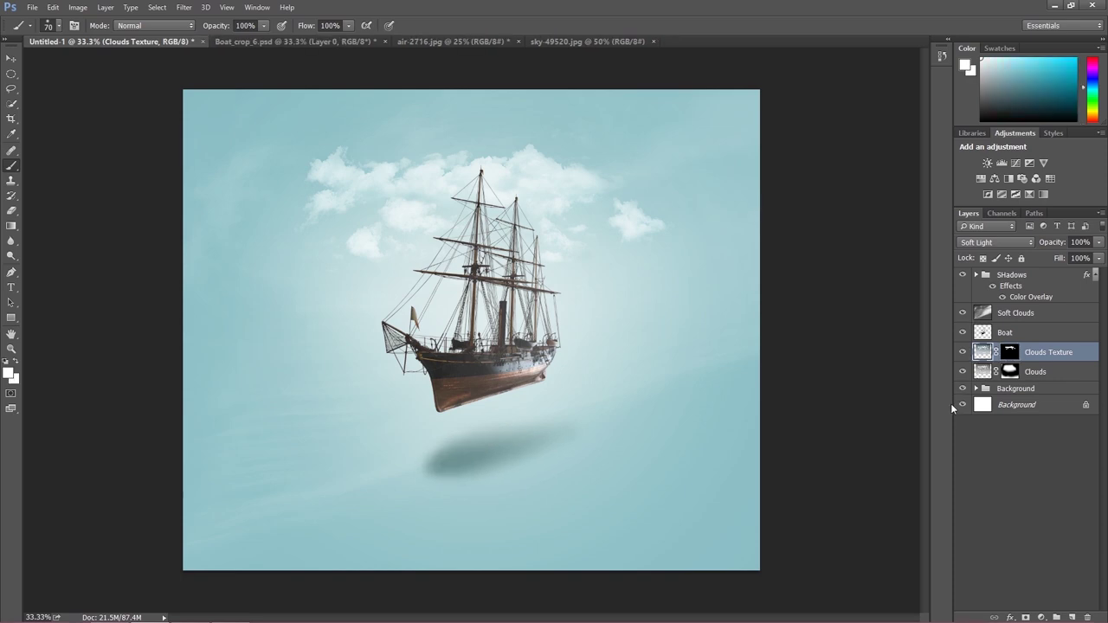
# Group the Clouds and Clouds Texture layers and name the group "Clouds"
pyautogui.click(1030, 372)
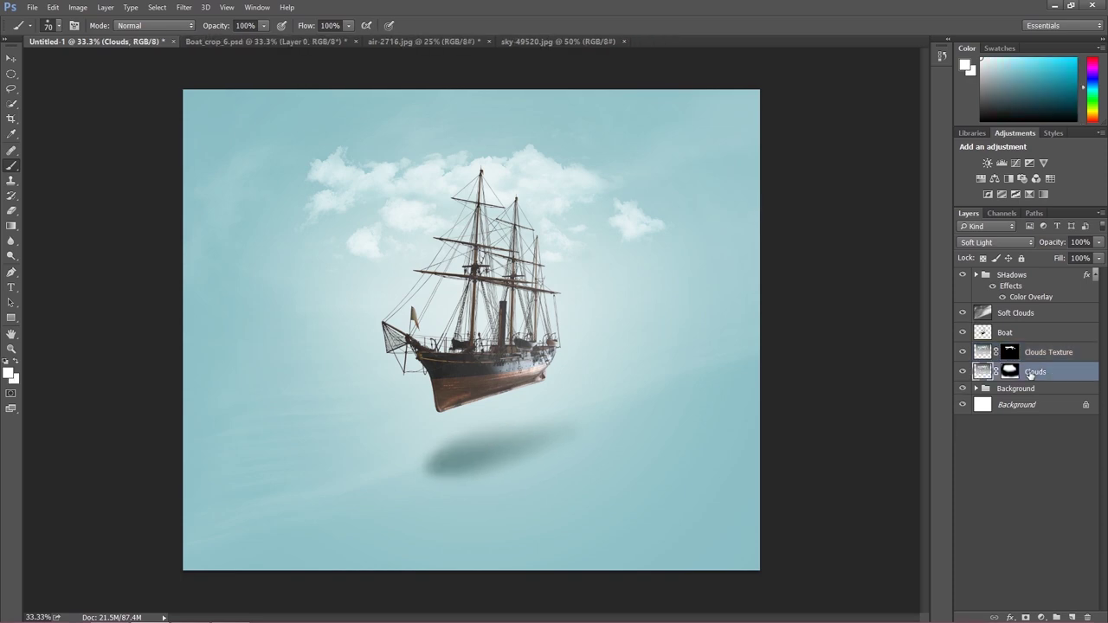
pyautogui.keyDown('shift'); pyautogui.click(1033, 358); pyautogui.keyUp('shift')
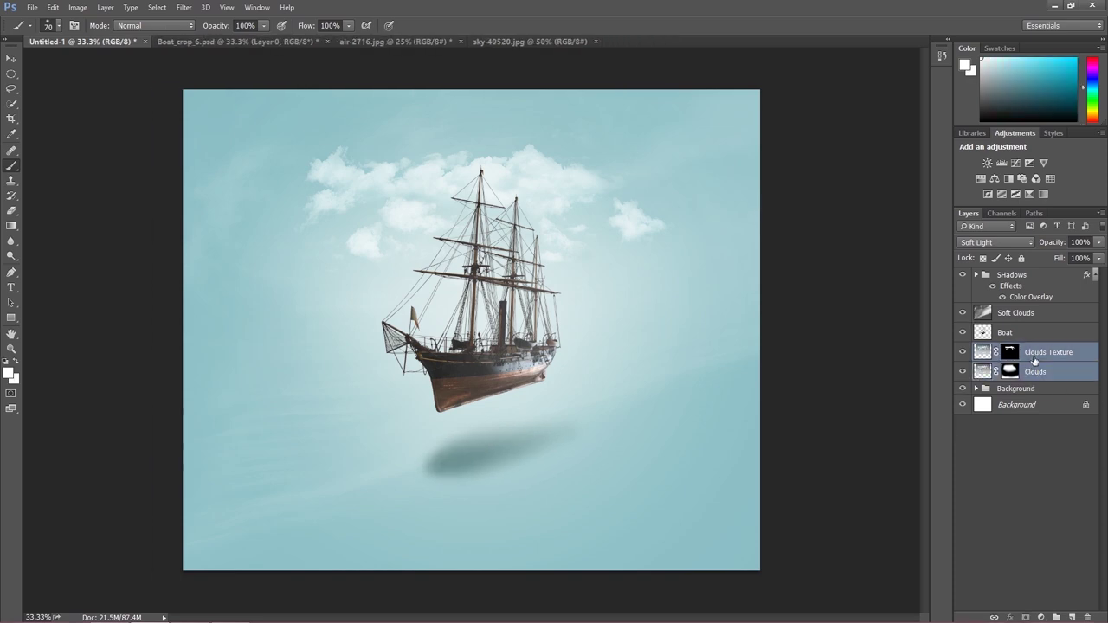
pyautogui.hotkey('ctrl', 'g')
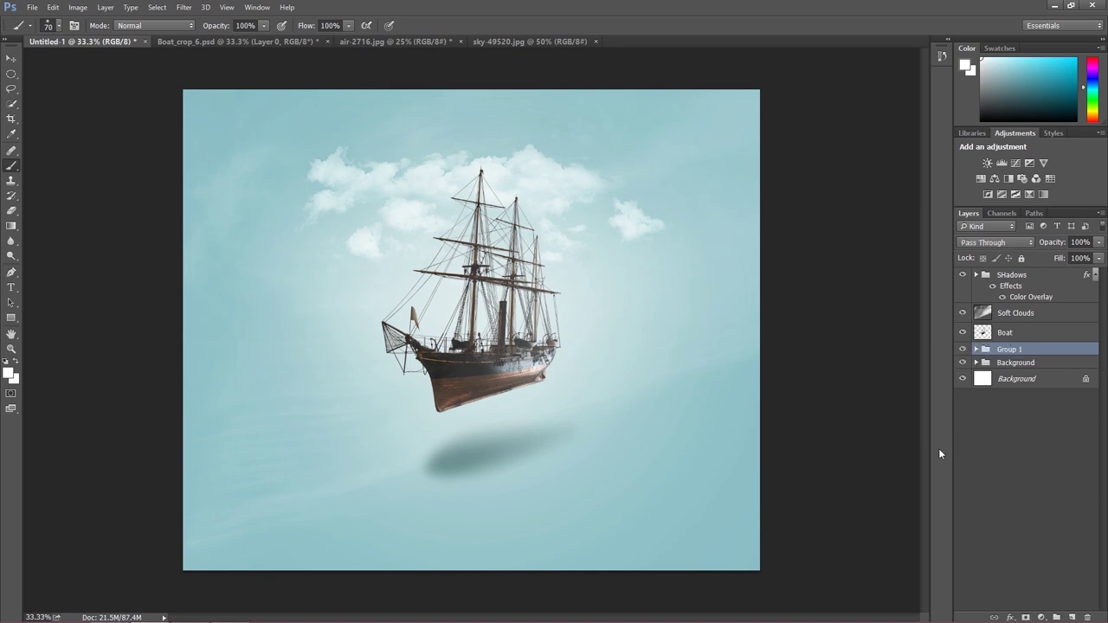
pyautogui.doubleClick(1007, 349)
pyautogui.write('Clouds')
pyautogui.press('Return')
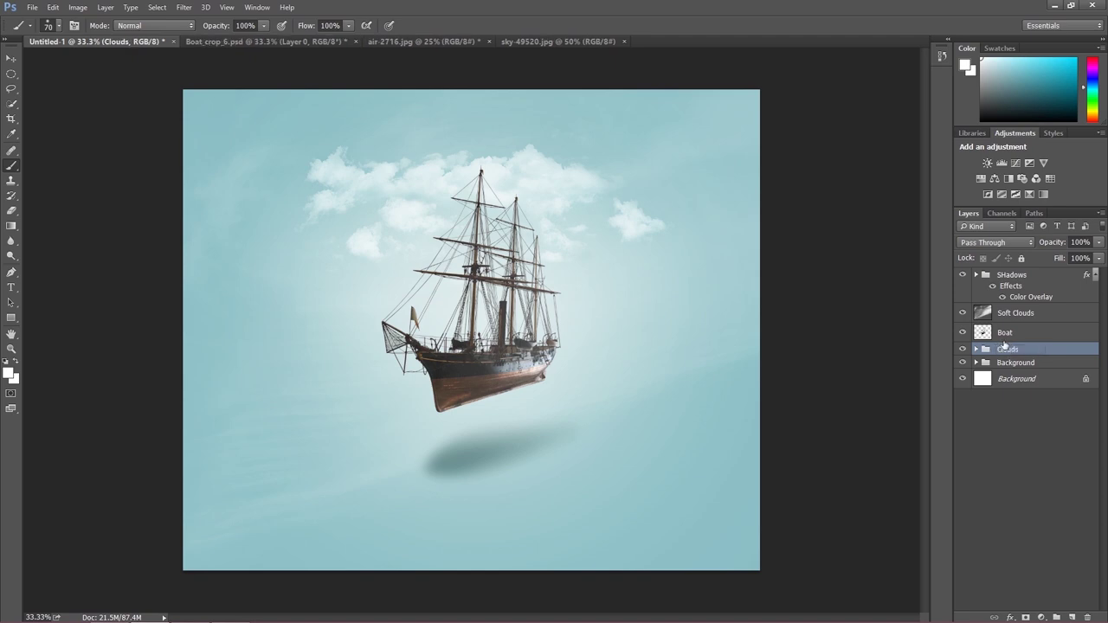
# Add a new layer above the SHadows group and name it "SHadows"
pyautogui.click(1006, 276)
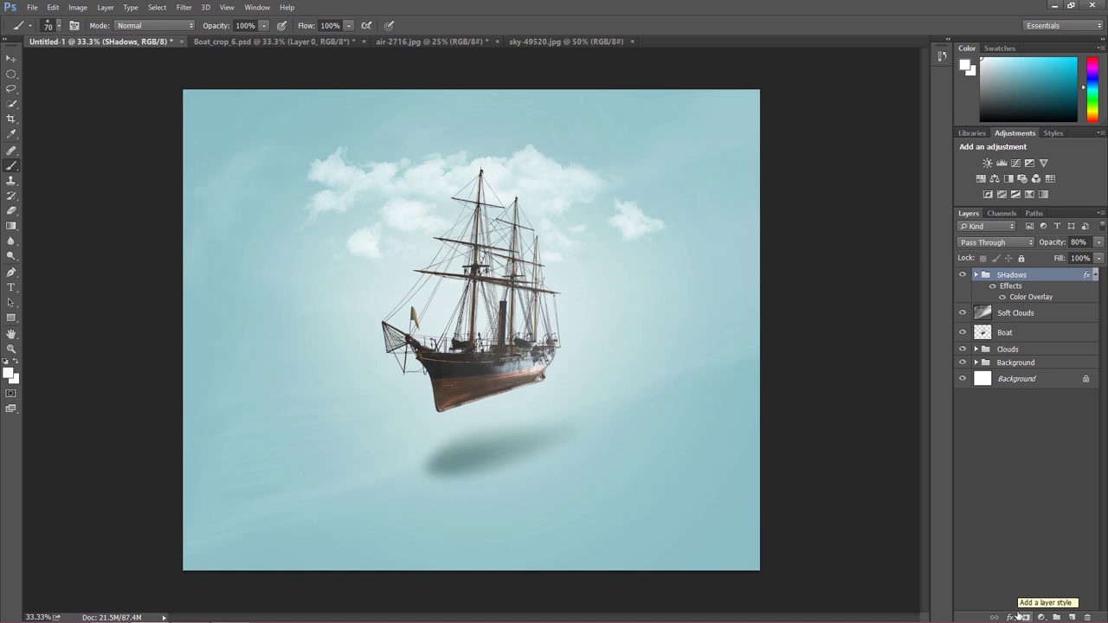
pyautogui.click(1072, 616)
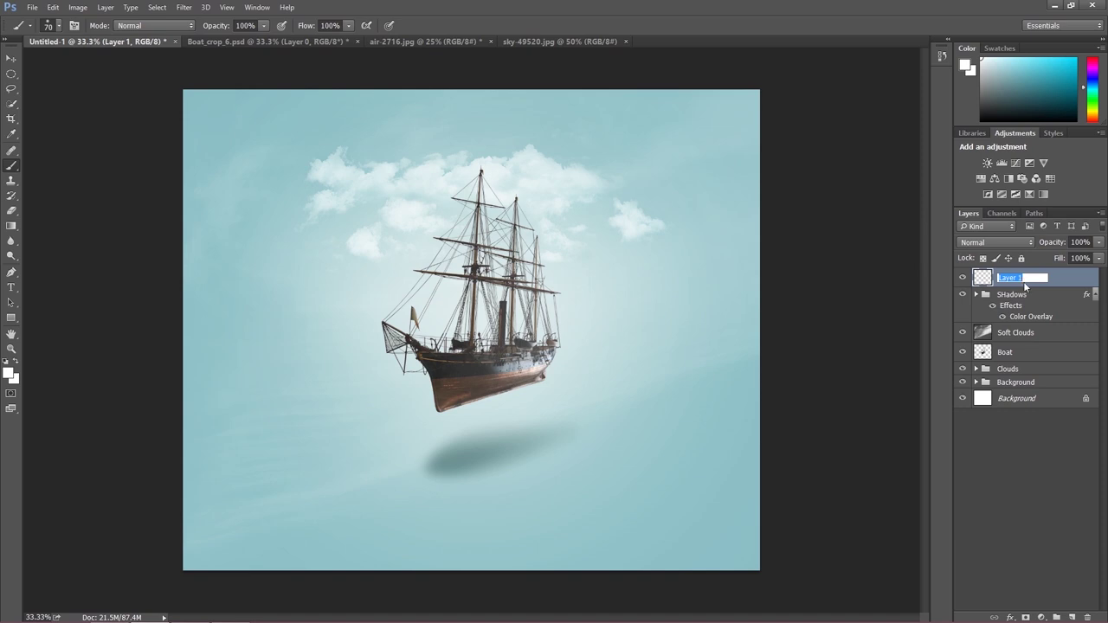
pyautogui.write('SHadows')
pyautogui.press('Return')
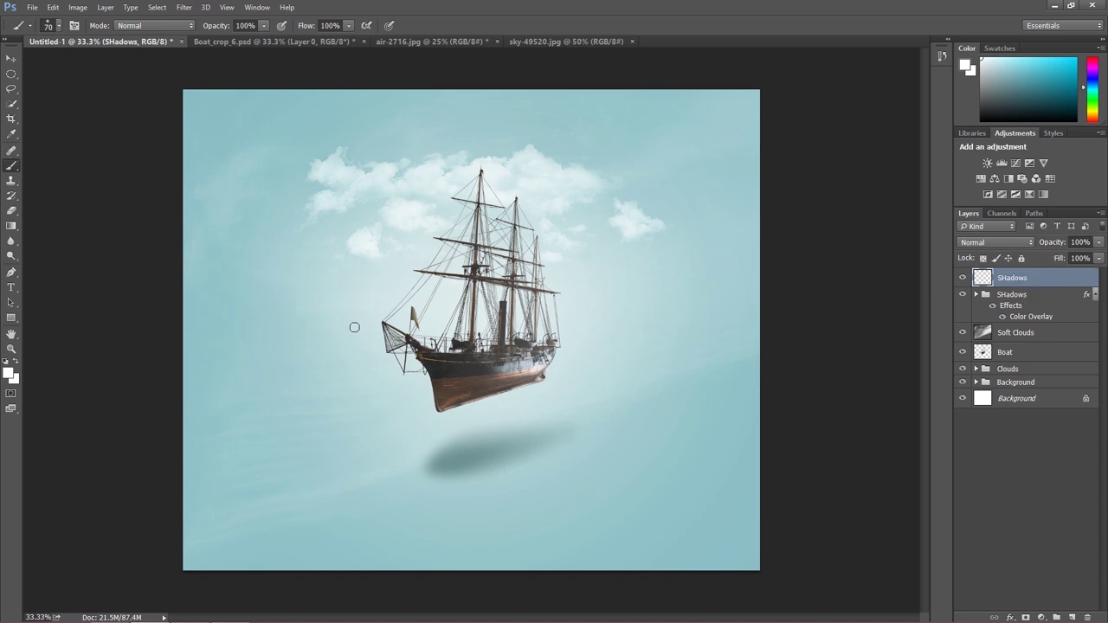
# Enlarge the brush considerably and set the foreground color to a dark teal, about #3e6d71
pyautogui.press(']')
pyautogui.press(']')
pyautogui.press(']')
pyautogui.press(']')
pyautogui.press(']')
pyautogui.press(']')
pyautogui.press(']')
pyautogui.press(']')
pyautogui.press(']')
pyautogui.press(']')
pyautogui.click(9, 373)
pyautogui.moveTo(910, 219)
pyautogui.mouseDown()
pyautogui.moveTo(913, 209)
pyautogui.moveTo(816, 216)
pyautogui.mouseUp()
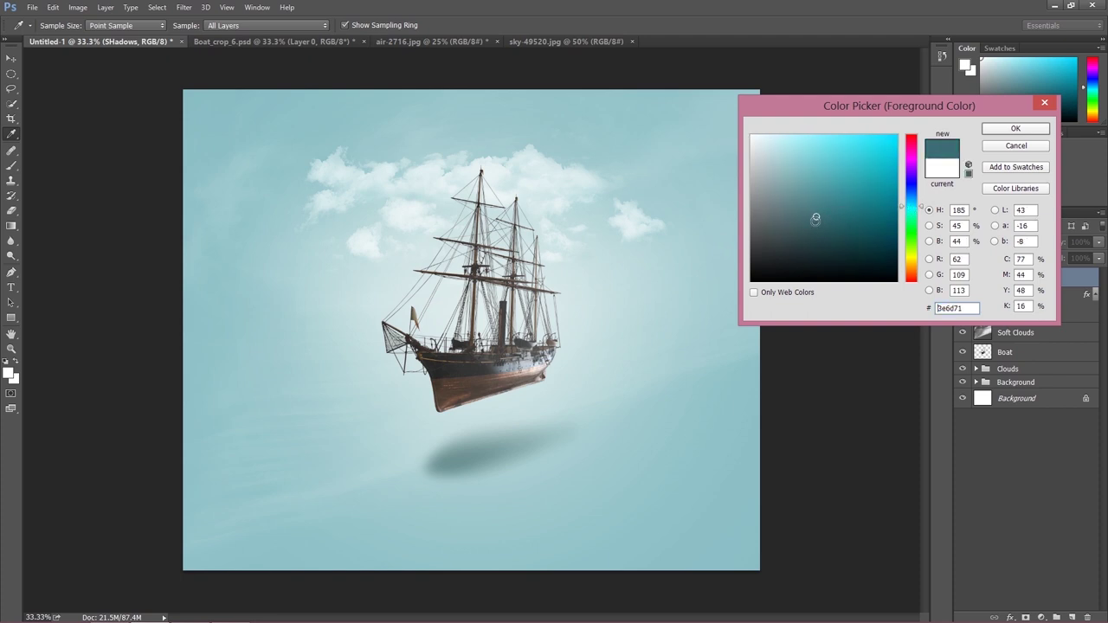
pyautogui.click(1016, 128)
pyautogui.press('b')
# Set the brush opacity and flow to 10% and paint soft dark teal shading around the canvas edges on the SHadows layer
pyautogui.click(246, 25)
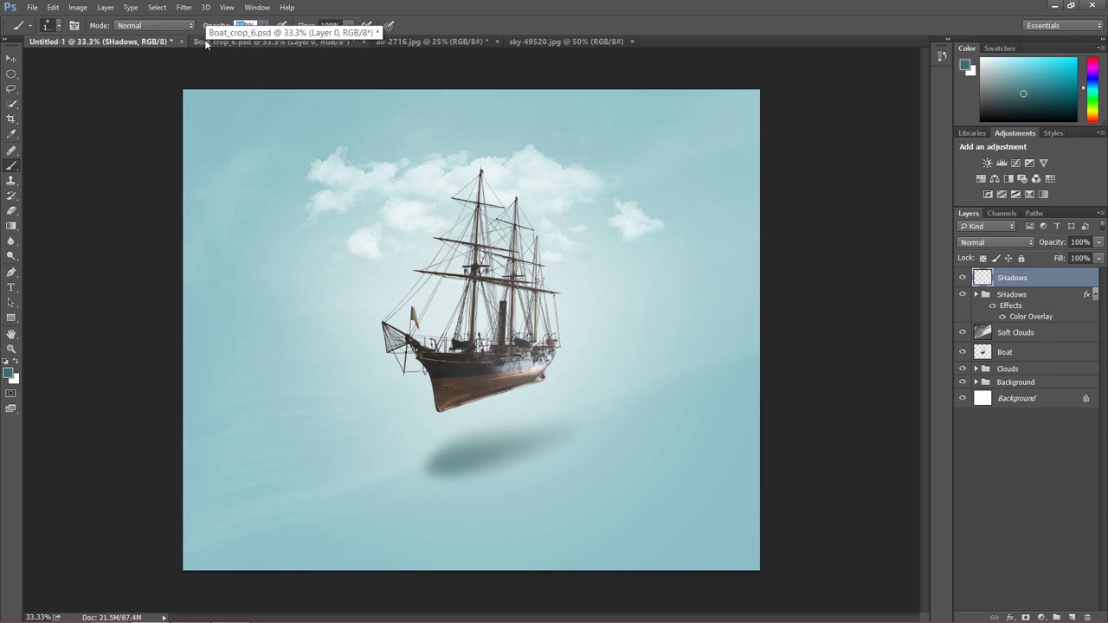
pyautogui.click(244, 25)
pyautogui.press('BackSpace')
pyautogui.click(330, 25)
pyautogui.press('BackSpace')
pyautogui.moveTo(259, 121)
pyautogui.mouseDown()
pyautogui.moveTo(268, 148)
pyautogui.moveTo(242, 214)
pyautogui.moveTo(257, 185)
pyautogui.moveTo(220, 355)
pyautogui.moveTo(261, 532)
pyautogui.moveTo(271, 519)
pyautogui.moveTo(252, 532)
pyautogui.moveTo(530, 529)
pyautogui.moveTo(624, 513)
pyautogui.moveTo(663, 524)
pyautogui.moveTo(693, 486)
pyautogui.moveTo(717, 262)
pyautogui.moveTo(680, 168)
pyautogui.moveTo(711, 135)
pyautogui.moveTo(701, 112)
pyautogui.moveTo(735, 197)
pyautogui.moveTo(743, 572)
pyautogui.moveTo(754, 521)
pyautogui.moveTo(350, 551)
pyautogui.moveTo(166, 401)
pyautogui.moveTo(212, 194)
pyautogui.moveTo(258, 143)
pyautogui.moveTo(215, 205)
pyautogui.moveTo(277, 176)
pyautogui.moveTo(252, 191)
pyautogui.moveTo(421, 236)
pyautogui.moveTo(477, 184)
pyautogui.moveTo(514, 197)
pyautogui.moveTo(508, 210)
pyautogui.moveTo(425, 211)
pyautogui.moveTo(319, 386)
pyautogui.moveTo(217, 498)
pyautogui.moveTo(566, 552)
pyautogui.moveTo(818, 487)
pyautogui.moveTo(766, 551)
pyautogui.moveTo(814, 185)
pyautogui.moveTo(779, 112)
pyautogui.moveTo(768, 208)
pyautogui.moveTo(655, 123)
pyautogui.moveTo(748, 141)
pyautogui.moveTo(471, 148)
pyautogui.moveTo(403, 129)
pyautogui.moveTo(250, 187)
pyautogui.moveTo(208, 402)
pyautogui.moveTo(457, 570)
pyautogui.moveTo(696, 544)
pyautogui.moveTo(334, 316)
pyautogui.mouseUp()
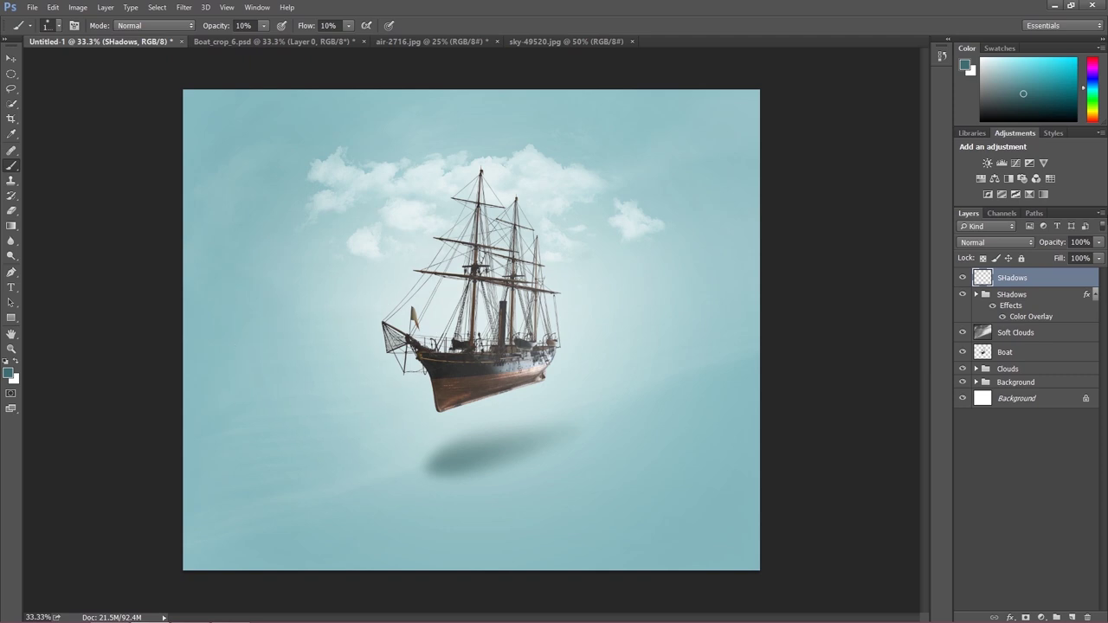
# Compare the image with and without the painted SHadows layer
pyautogui.click(961, 278)
pyautogui.click(962, 278)
pyautogui.click(961, 278)
pyautogui.click(961, 278)
pyautogui.click(962, 278)
pyautogui.click(962, 278)
pyautogui.click(961, 278)
pyautogui.click(961, 279)
# Add another new layer above the SHadows layer and name it "Shadows 2"
pyautogui.click(1071, 618)
pyautogui.doubleClick(1009, 276)
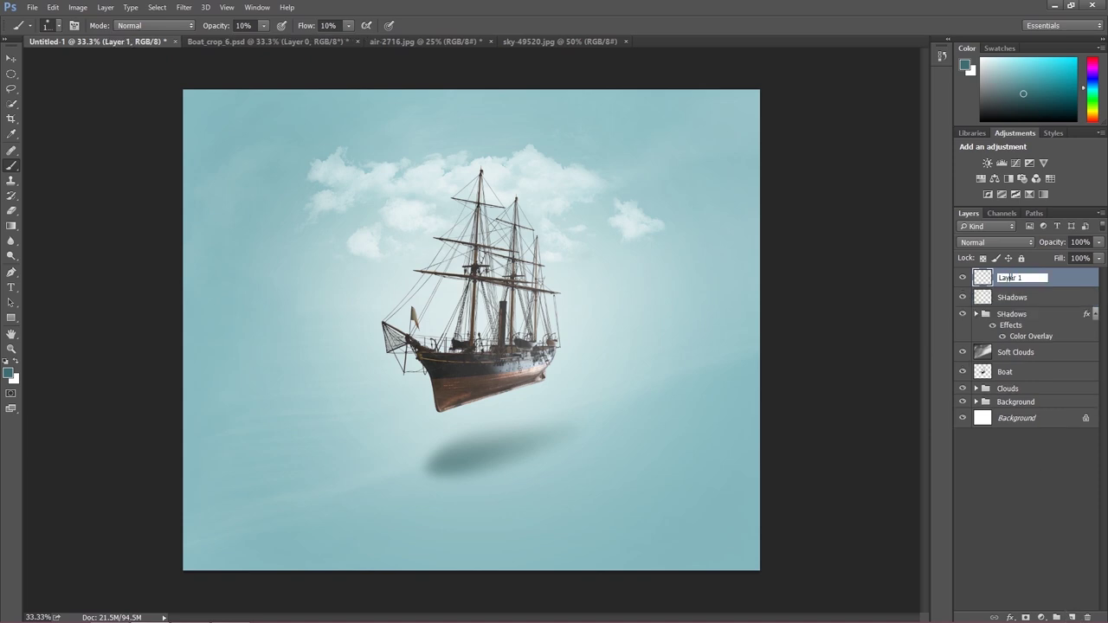
pyautogui.write('Shadows1')
pyautogui.press('BackSpace')
pyautogui.write('2')
pyautogui.press('Return')
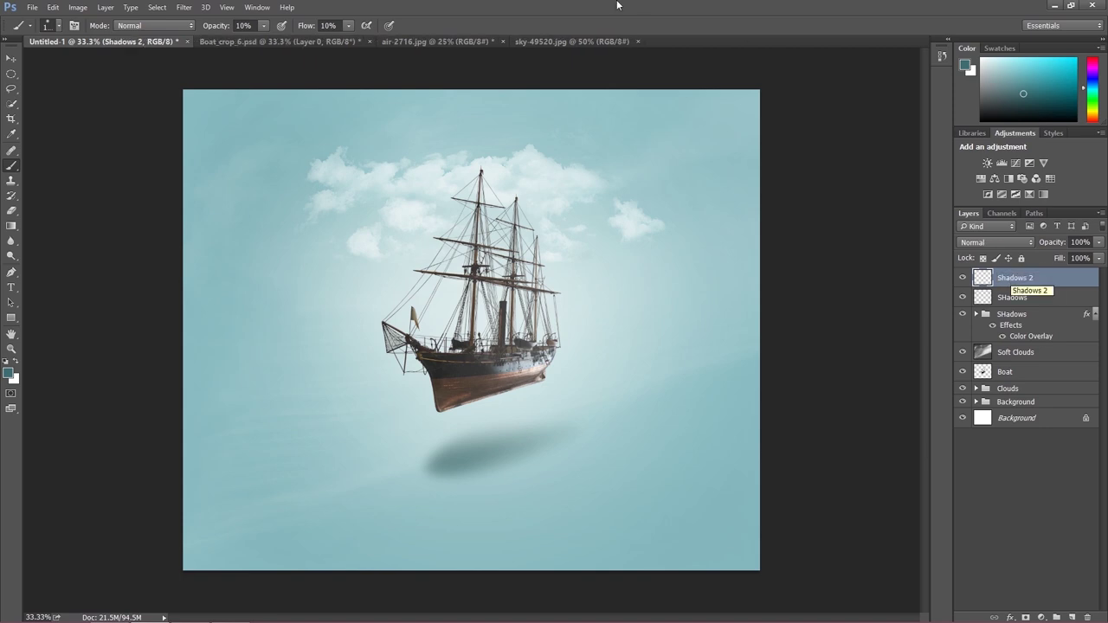
# Set the brush opacity and flow to 20% and paint stronger teal shading around the canvas edges on the Shadows 2 layer
pyautogui.click(236, 26)
pyautogui.write('2')
pyautogui.click(323, 26)
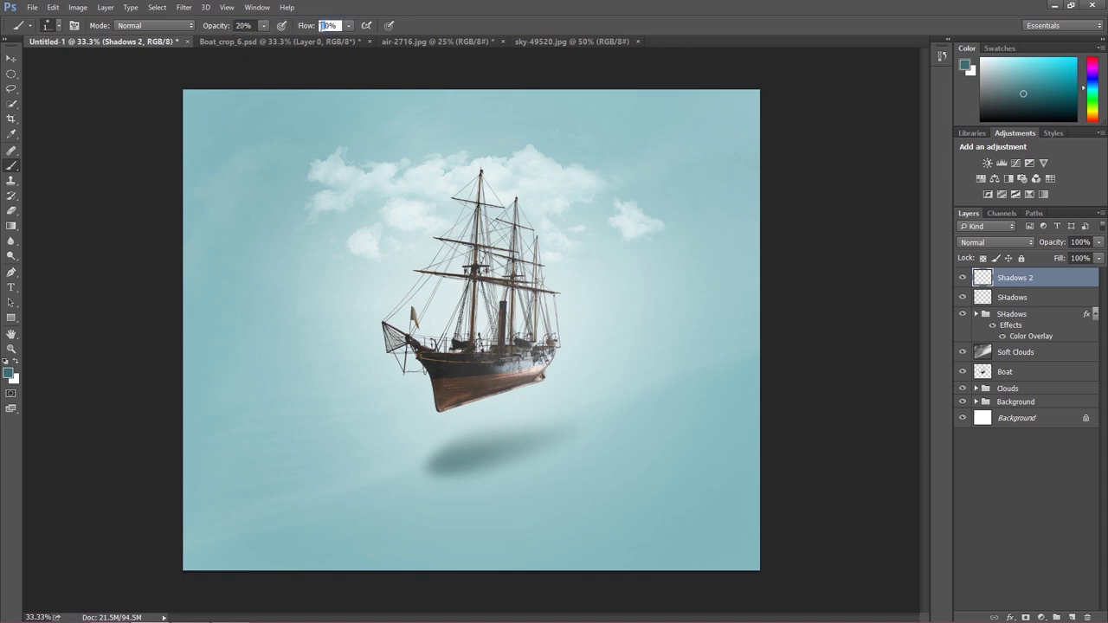
pyautogui.press('Return')
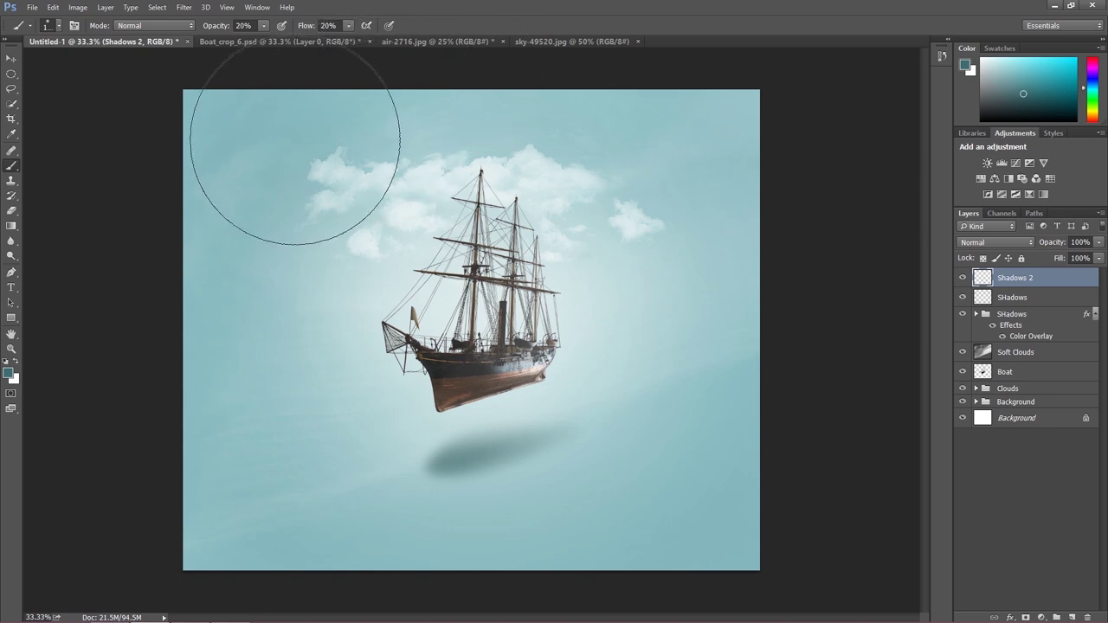
pyautogui.moveTo(263, 109)
pyautogui.mouseDown()
pyautogui.moveTo(224, 170)
pyautogui.moveTo(219, 296)
pyautogui.moveTo(226, 399)
pyautogui.moveTo(256, 495)
pyautogui.moveTo(311, 519)
pyautogui.moveTo(429, 532)
pyautogui.moveTo(712, 508)
pyautogui.moveTo(795, 455)
pyautogui.moveTo(745, 507)
pyautogui.moveTo(622, 105)
pyautogui.moveTo(649, 137)
pyautogui.moveTo(703, 97)
pyautogui.moveTo(704, 168)
pyautogui.mouseUp()
pyautogui.moveTo(509, 496)
pyautogui.mouseDown()
pyautogui.moveTo(265, 470)
pyautogui.moveTo(216, 400)
pyautogui.moveTo(470, 391)
pyautogui.mouseUp()
pyautogui.moveTo(379, 196)
pyautogui.mouseDown()
pyautogui.moveTo(336, 234)
pyautogui.moveTo(371, 174)
pyautogui.moveTo(425, 151)
pyautogui.moveTo(558, 139)
pyautogui.moveTo(279, 150)
pyautogui.moveTo(179, 398)
pyautogui.moveTo(194, 526)
pyautogui.moveTo(489, 548)
pyautogui.moveTo(876, 426)
pyautogui.moveTo(763, 494)
pyautogui.moveTo(508, 539)
pyautogui.moveTo(250, 511)
pyautogui.moveTo(847, 433)
pyautogui.mouseUp()
pyautogui.click(963, 277)
pyautogui.click(963, 277)
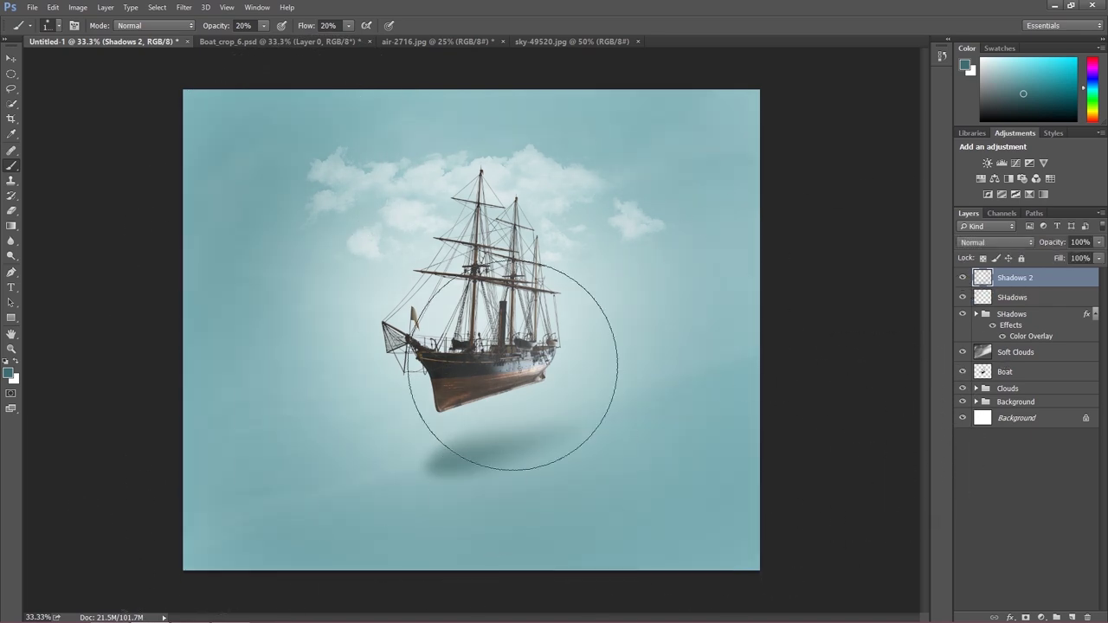
# Group the Shadows 2 and SHadows layers, name the group "Ligts", and hide it to compare the shading
pyautogui.keyDown('shift'); pyautogui.click(1012, 297); pyautogui.keyUp('shift')
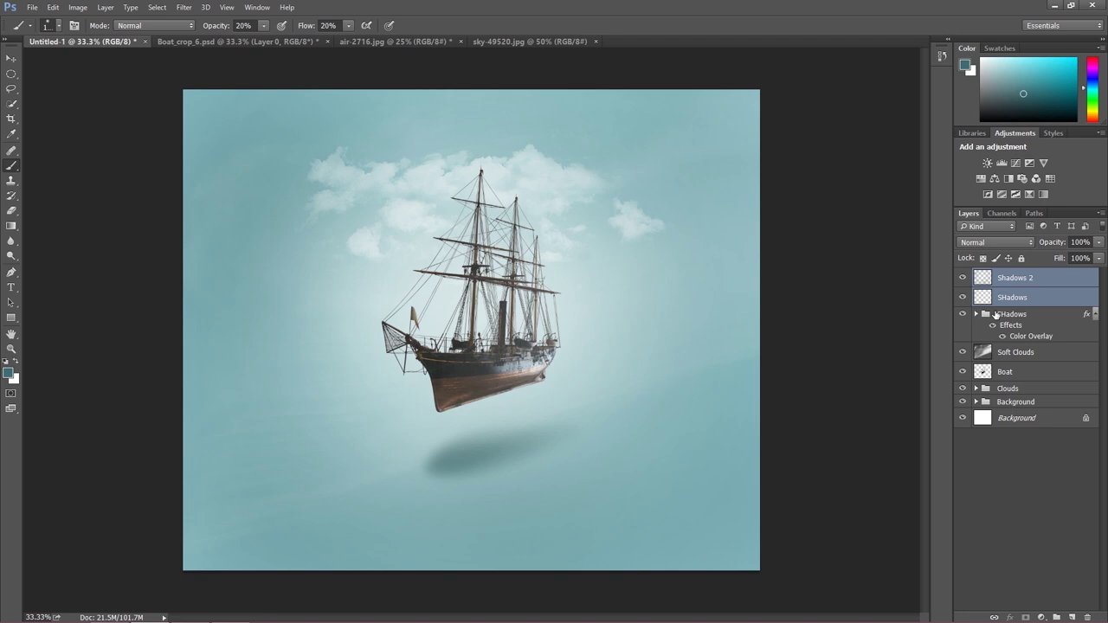
pyautogui.hotkey('ctrl', 'g')
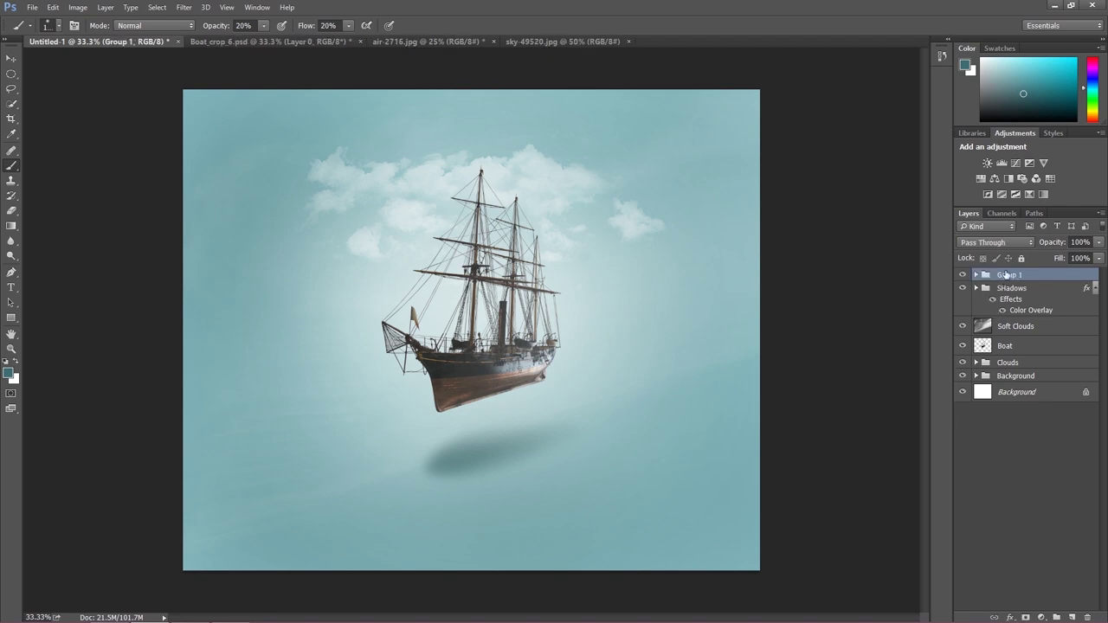
pyautogui.doubleClick(1005, 275)
pyautogui.write('Ligts')
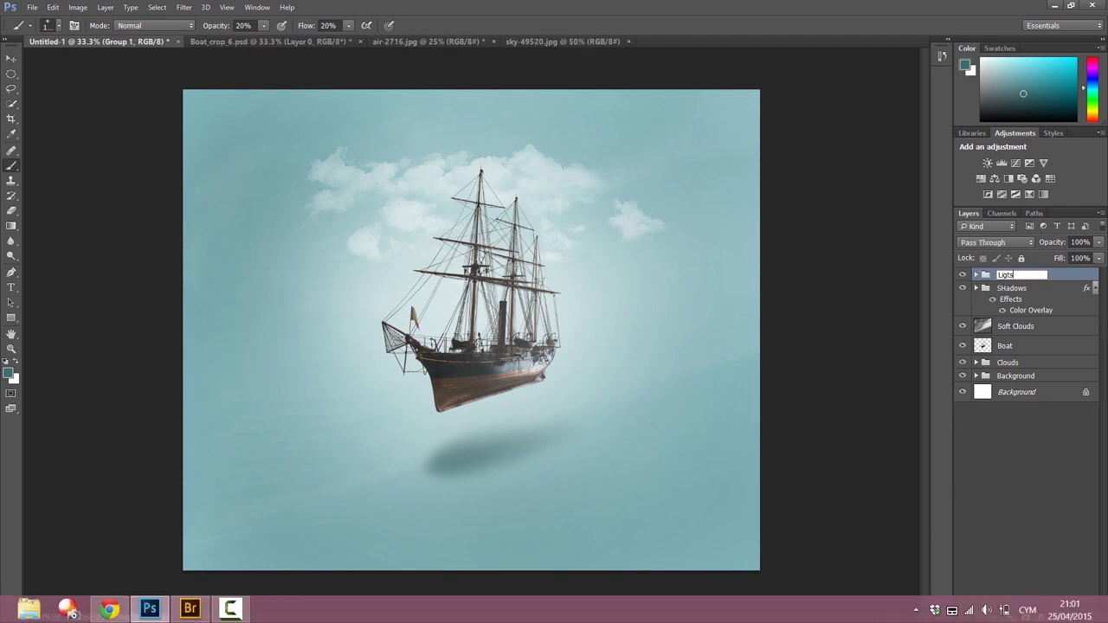
pyautogui.press('Return')
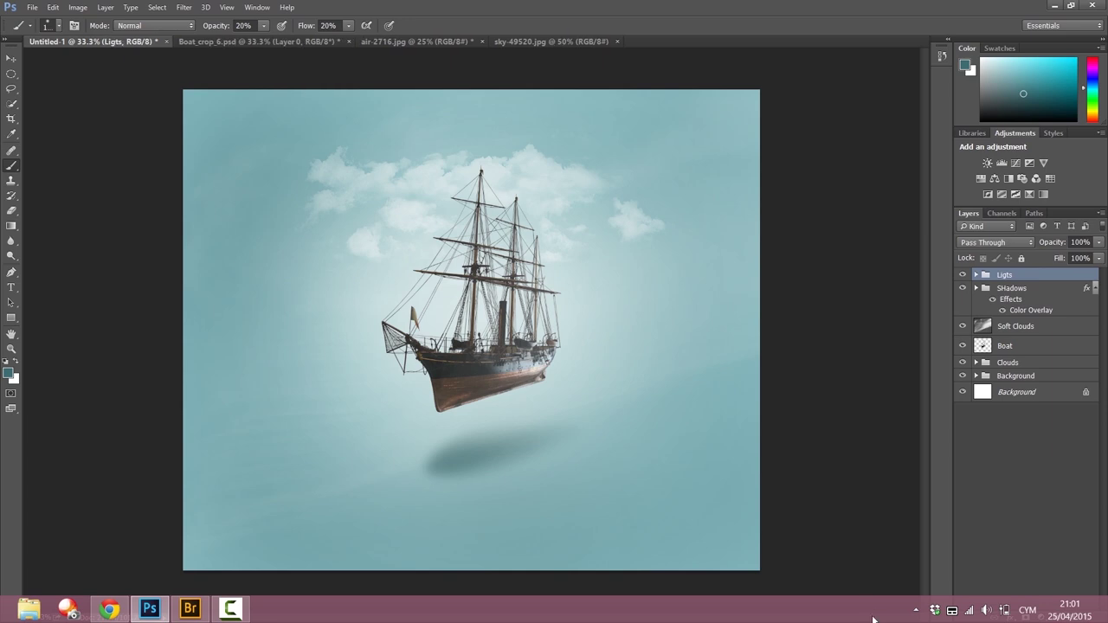
pyautogui.click(963, 276)
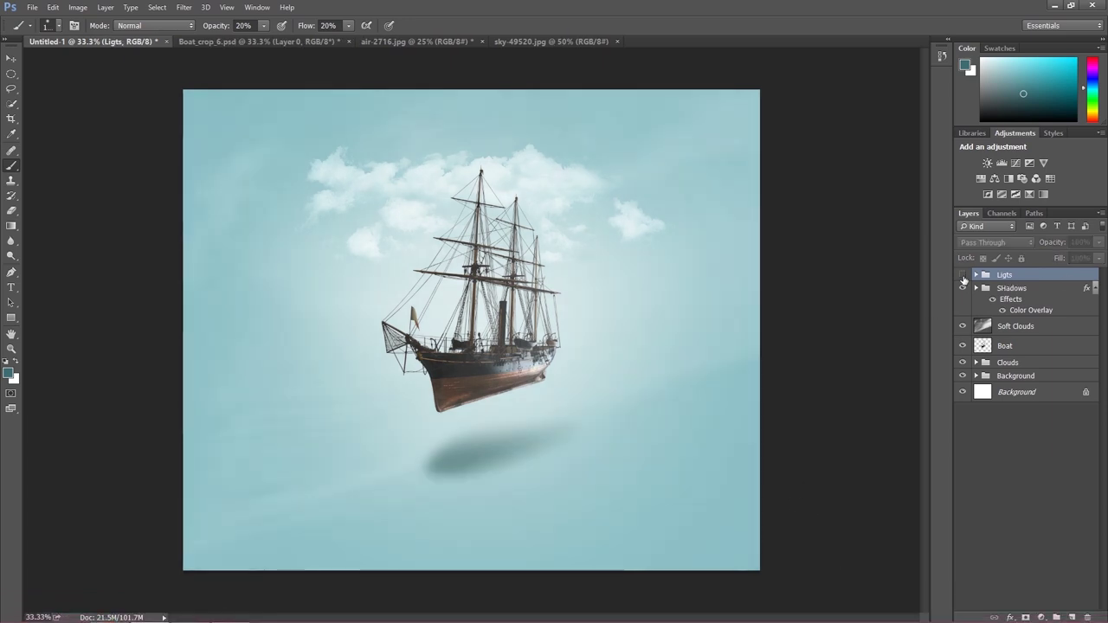
# Compare the image with and without the Ligts group's edge shading
pyautogui.click(962, 275)
pyautogui.click(962, 275)
pyautogui.click(963, 275)
pyautogui.click(963, 276)
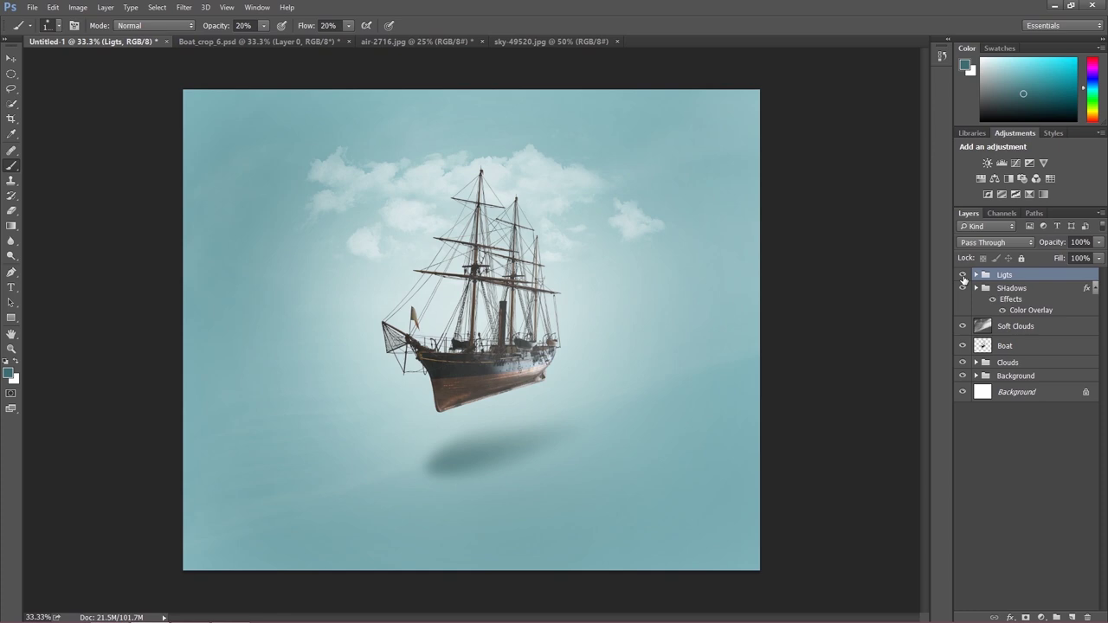
pyautogui.click(963, 276)
pyautogui.click(963, 277)
pyautogui.click(963, 275)
pyautogui.click(963, 276)
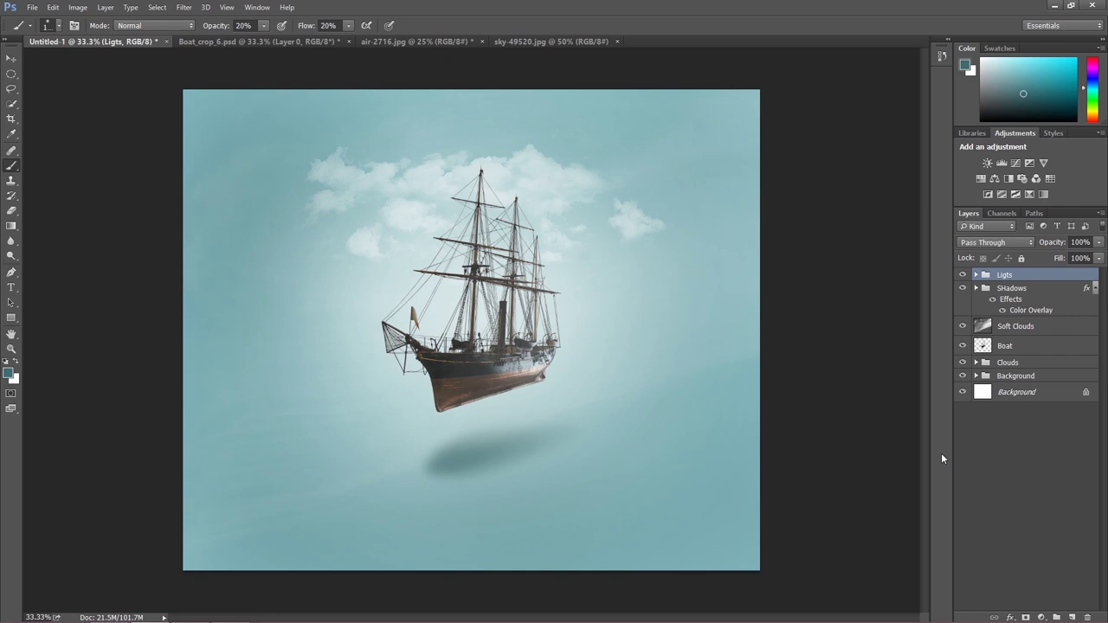
# Add a Gradient Map adjustment above the Ligts group and set its blend mode to Soft Light
pyautogui.click(1041, 617)
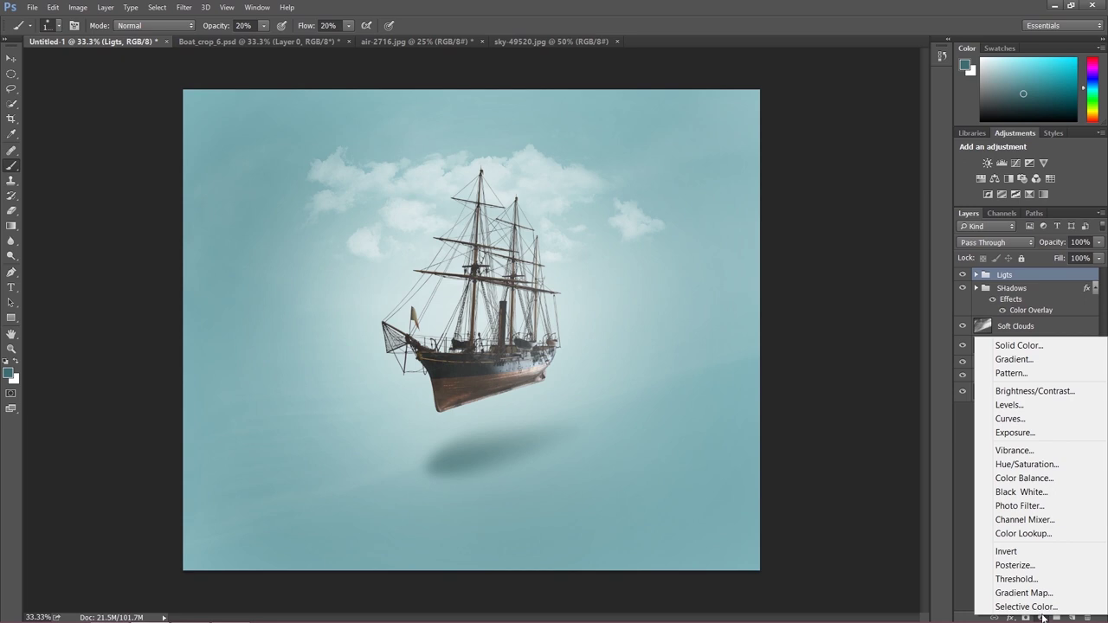
pyautogui.click(1023, 593)
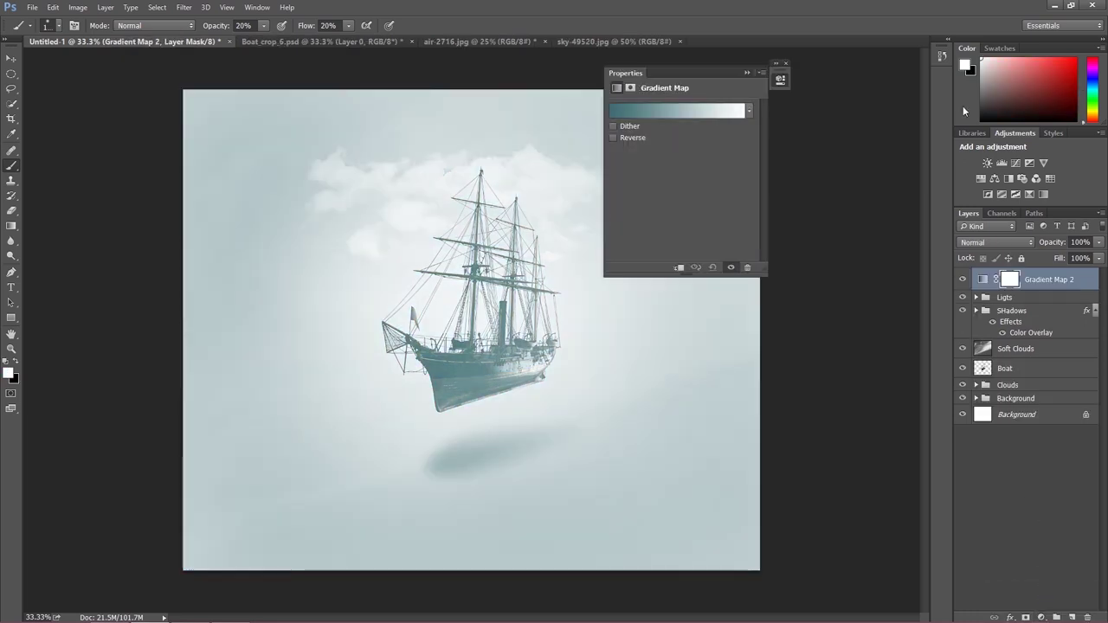
pyautogui.click(1007, 243)
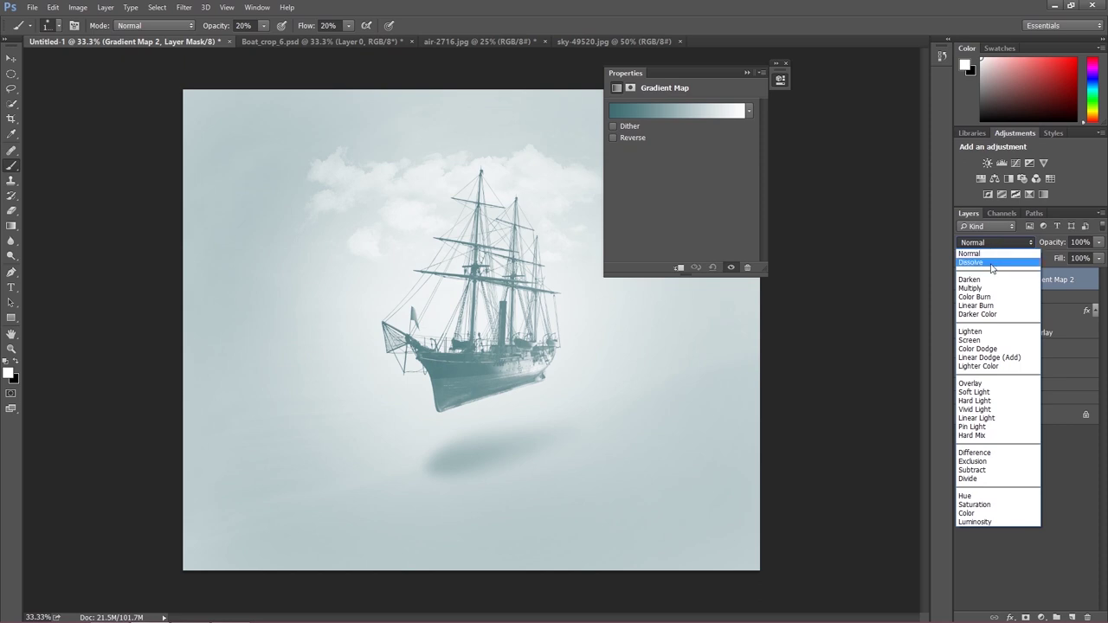
pyautogui.click(973, 392)
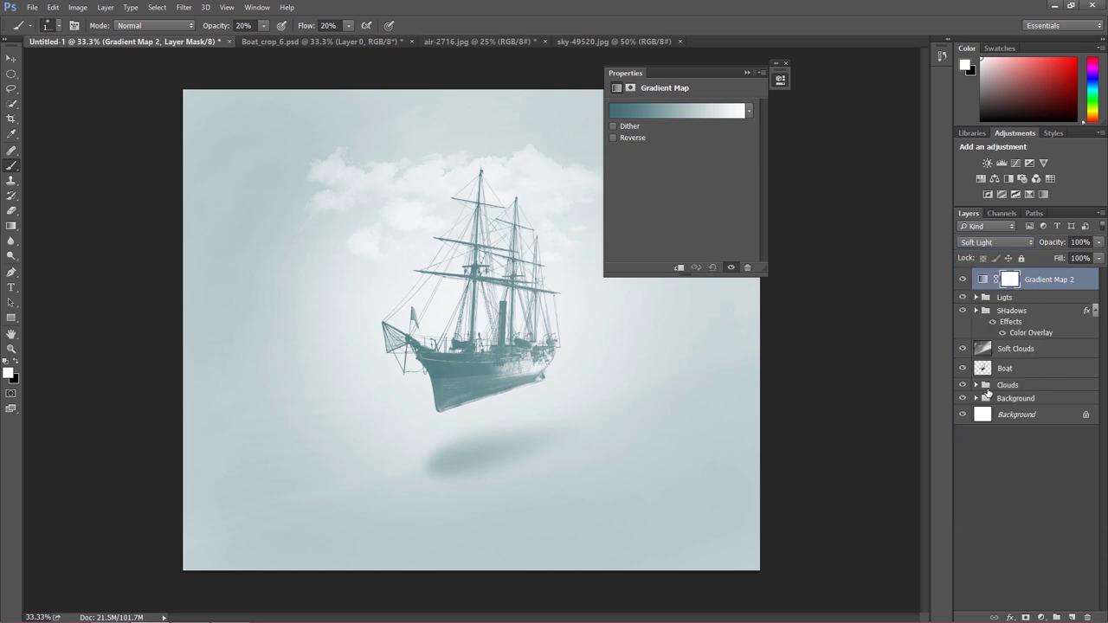
# Apply the violet-to-orange preset to the gradient map and change its violet starting stop to dark navy blue
pyautogui.click(630, 110)
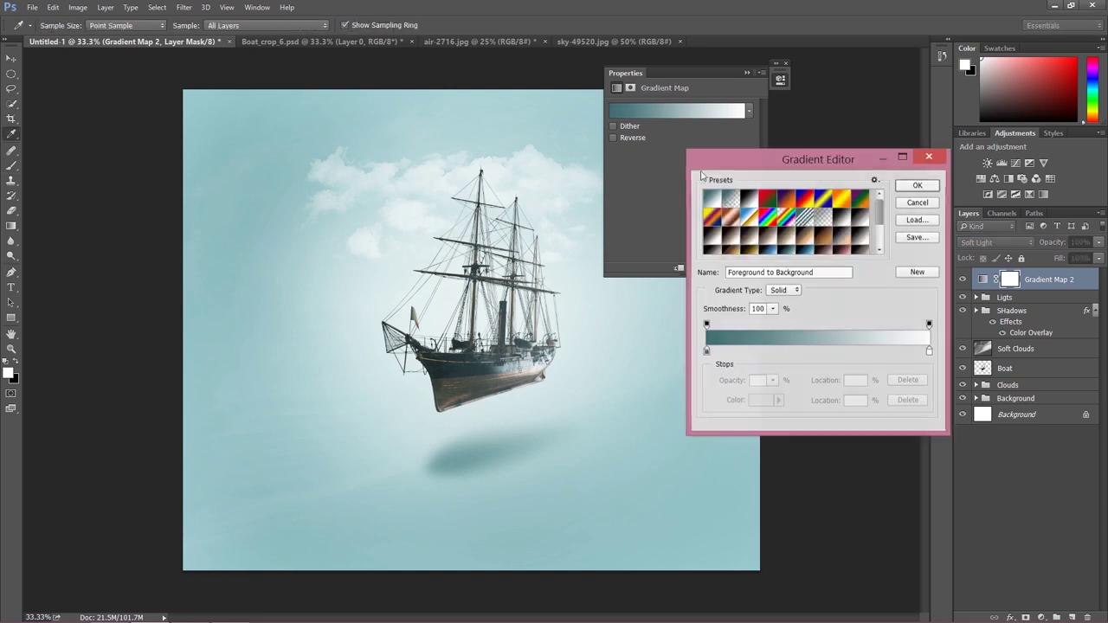
pyautogui.click(786, 199)
pyautogui.click(706, 351)
pyautogui.click(762, 402)
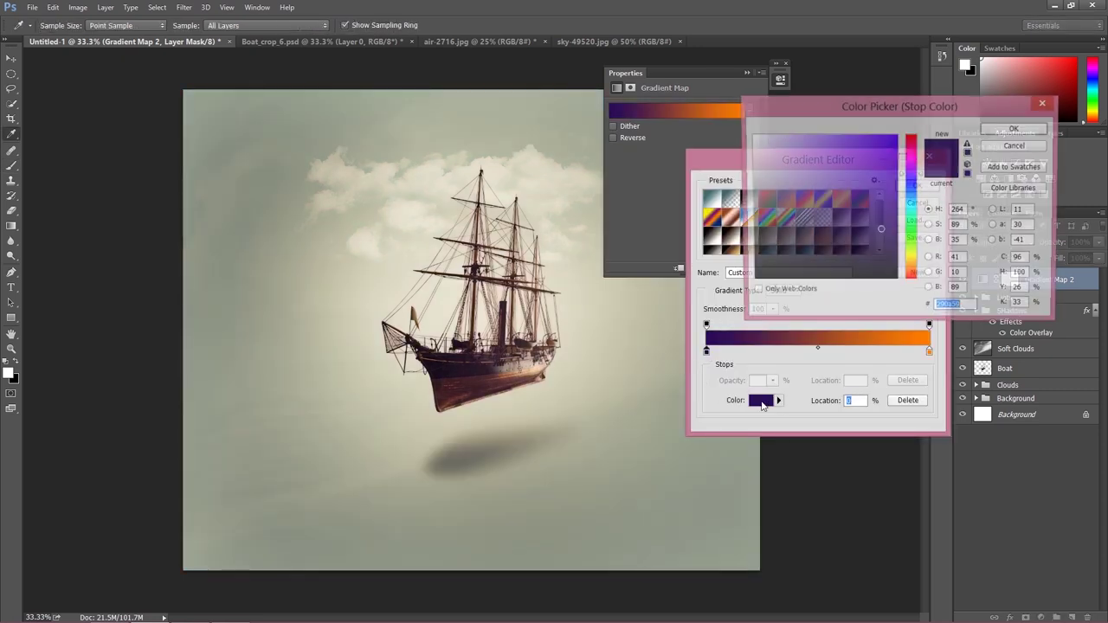
pyautogui.moveTo(914, 194); pyautogui.dragTo(913, 182)
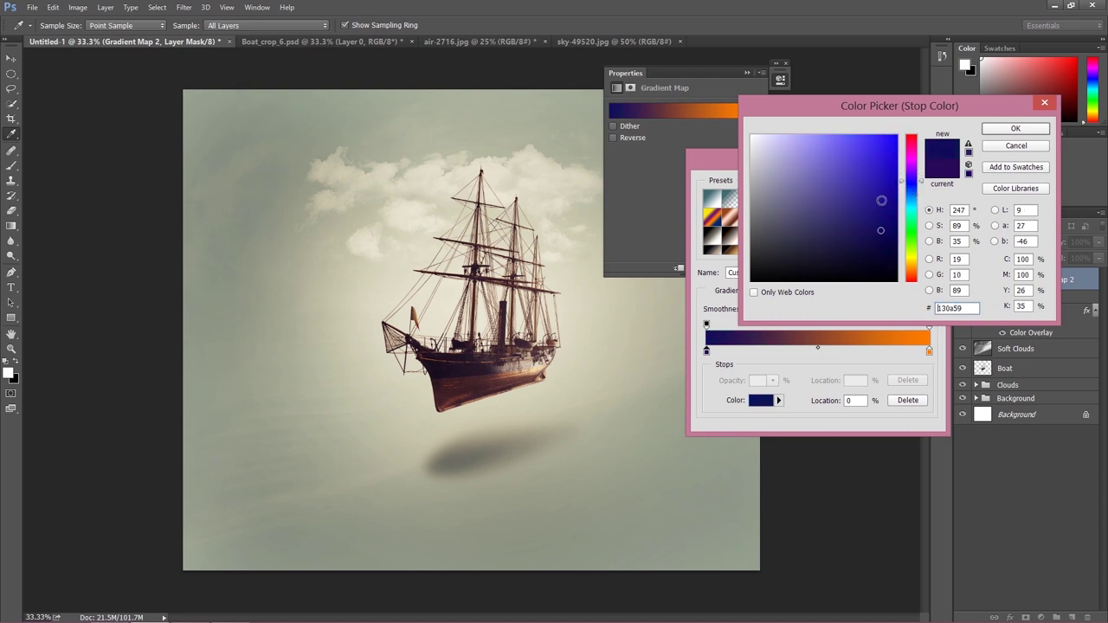
pyautogui.click(864, 228)
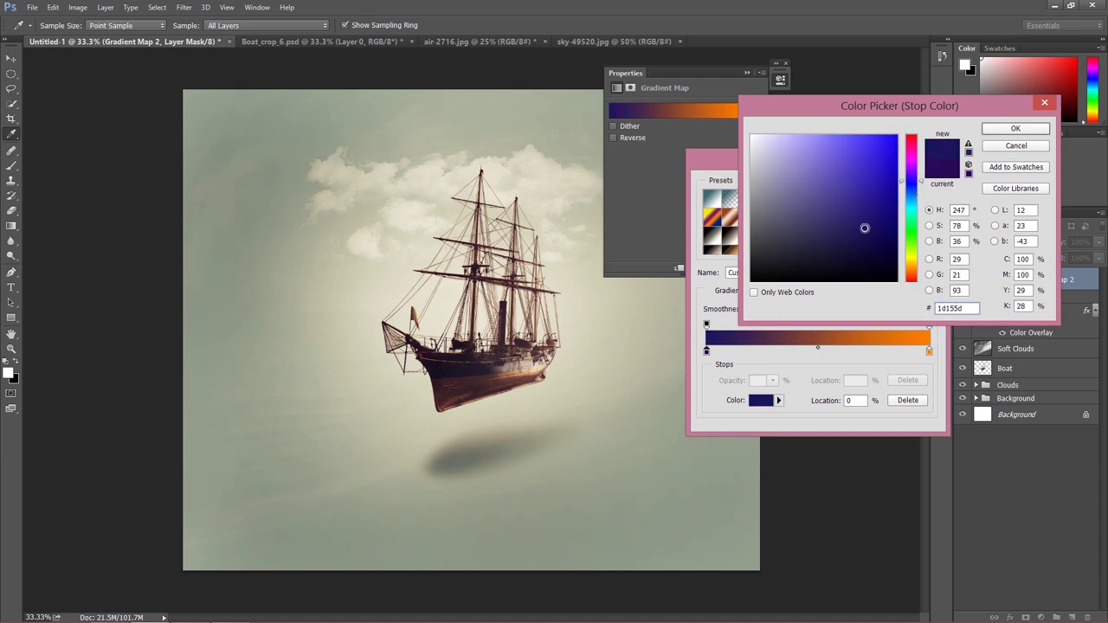
pyautogui.moveTo(907, 186); pyautogui.dragTo(908, 188)
pyautogui.click(1015, 128)
# Change the gradient's orange end stop to muted gold #d5b96d and accept the gradient
pyautogui.click(929, 351)
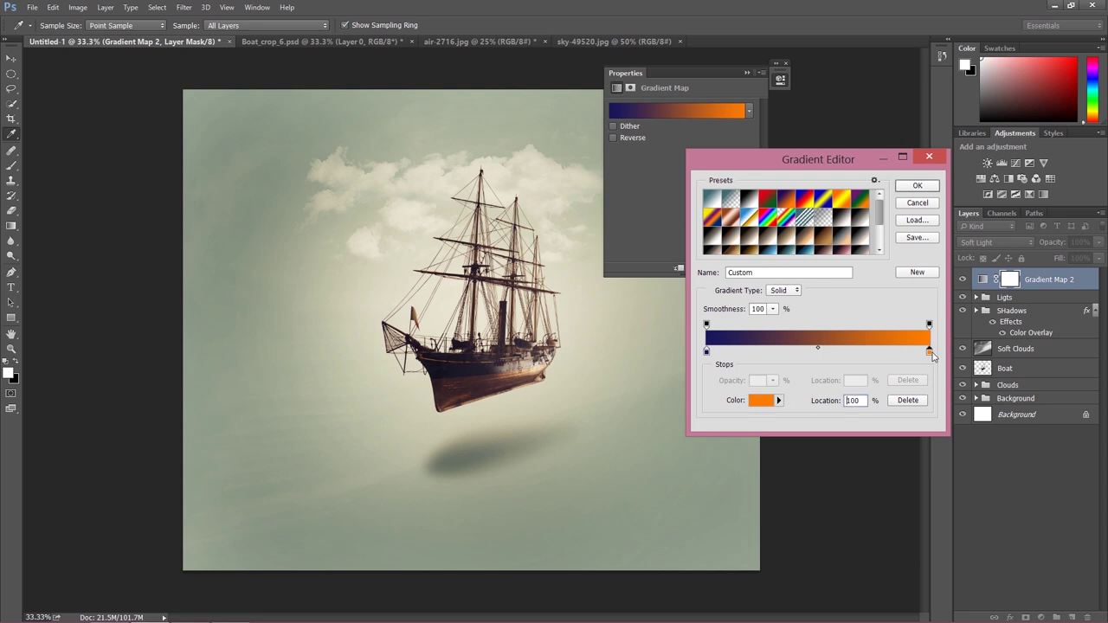
pyautogui.click(751, 403)
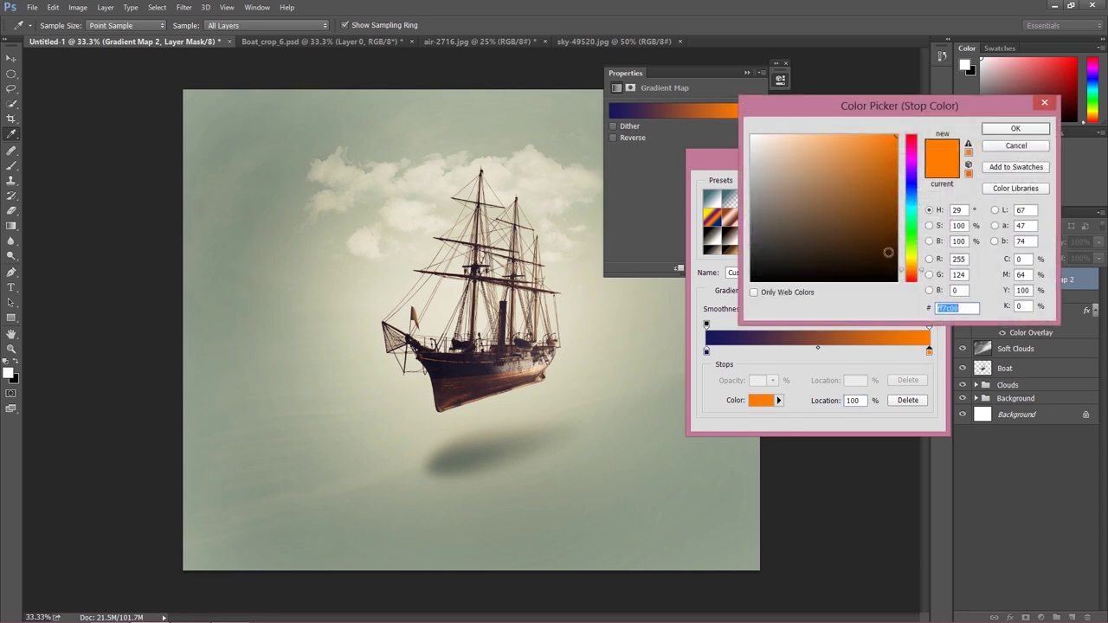
pyautogui.click(908, 266)
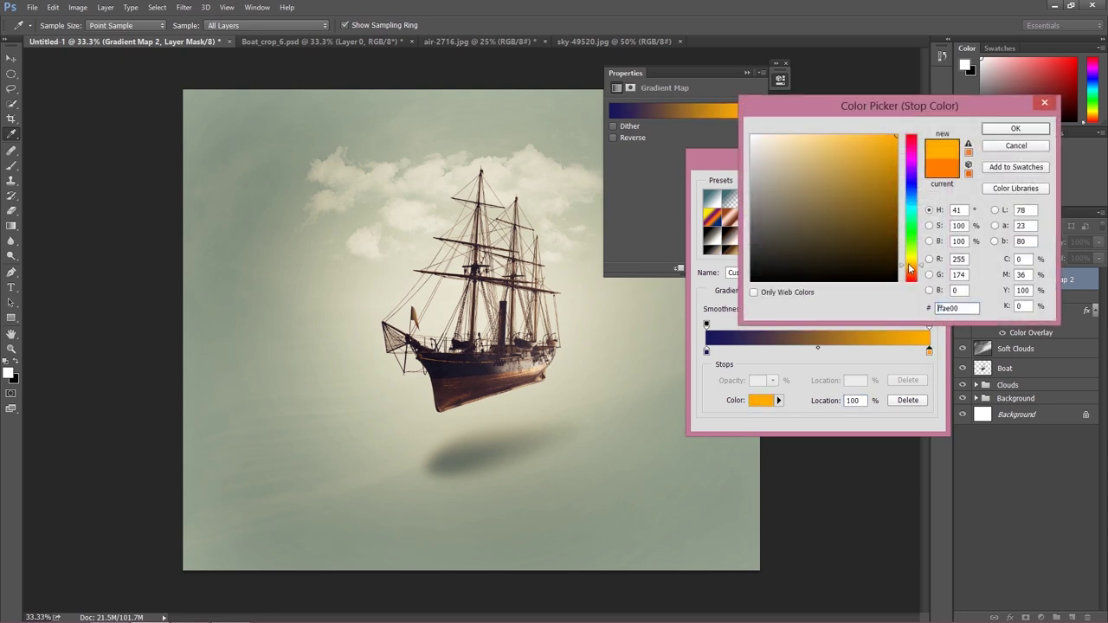
pyautogui.click(822, 158)
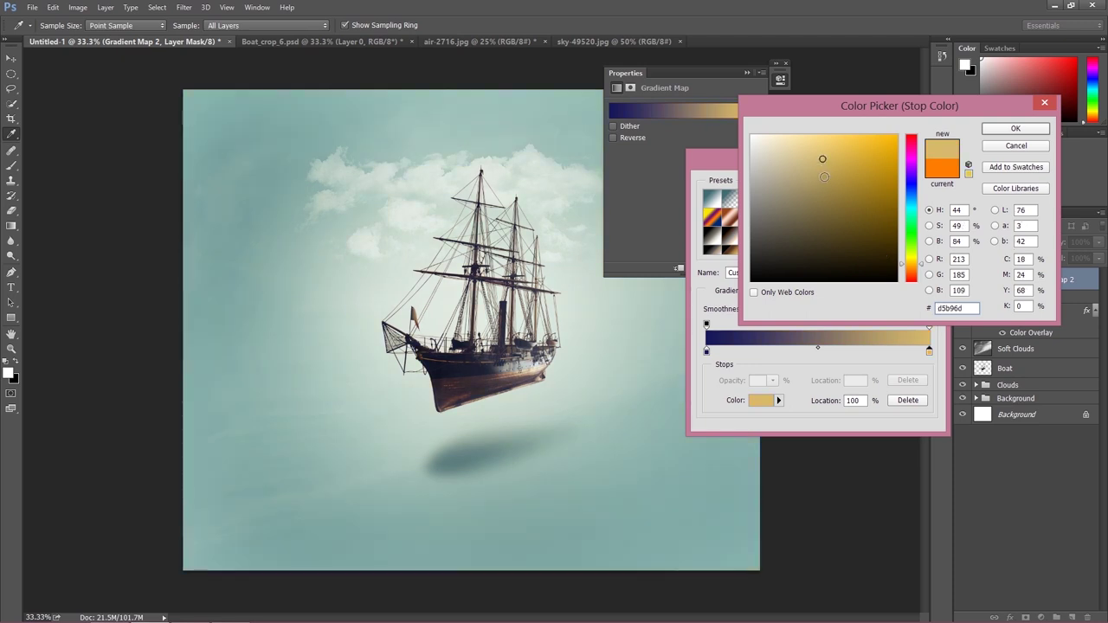
pyautogui.click(1016, 129)
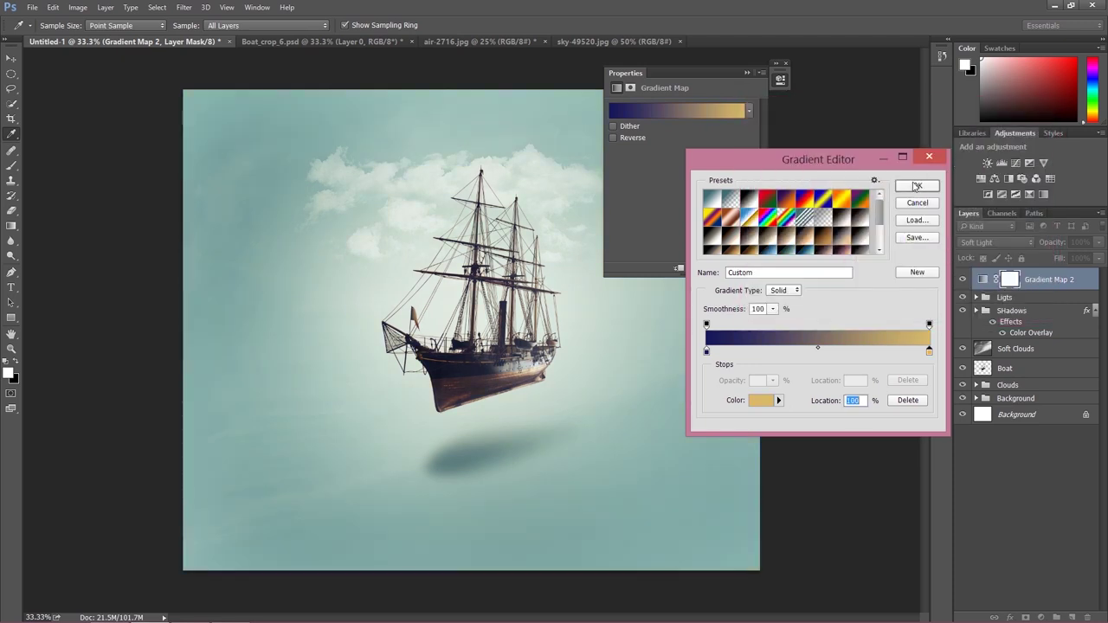
pyautogui.click(917, 185)
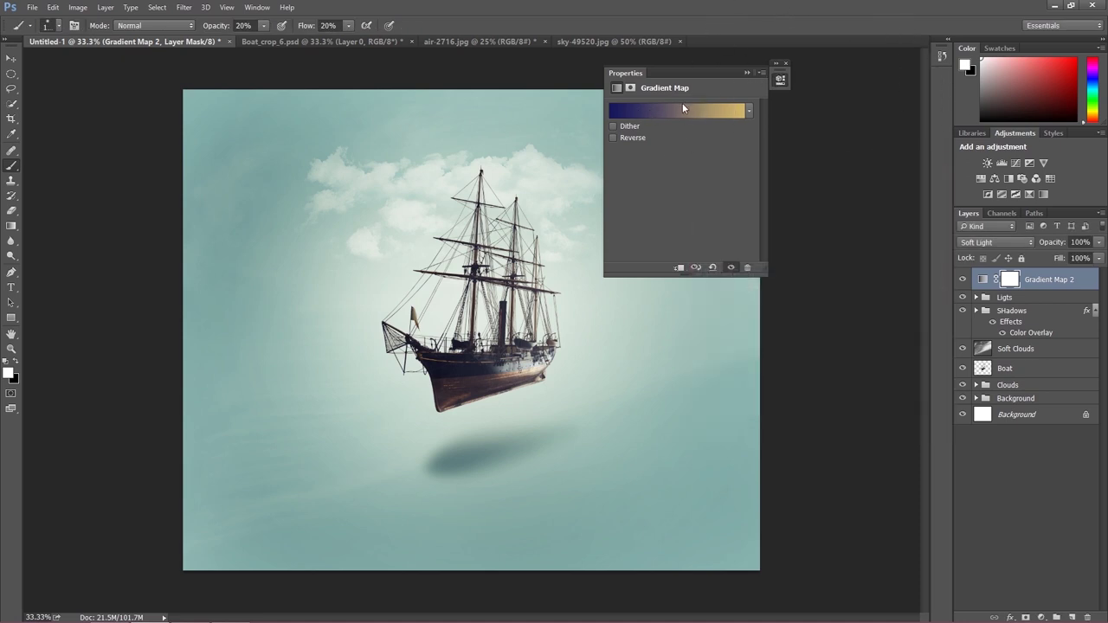
pyautogui.click(785, 63)
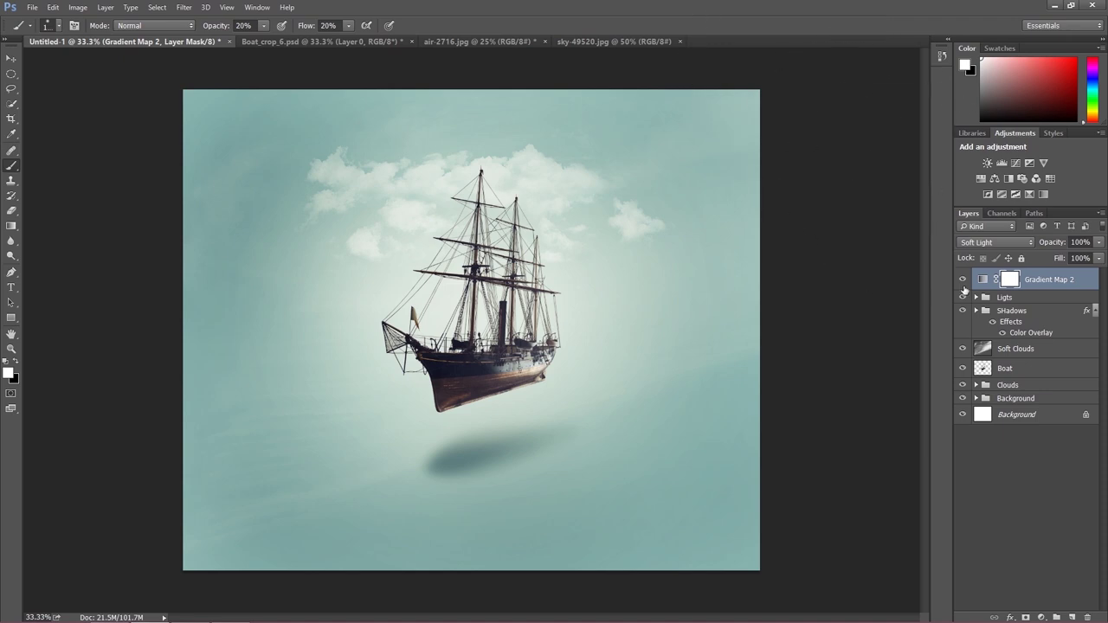
# Compare the image with and without the gradient map and set the gradient map layer's opacity to 60%
pyautogui.click(963, 280)
pyautogui.click(962, 280)
pyautogui.click(1079, 242)
pyautogui.write('60')
pyautogui.press('Return')
pyautogui.click(1039, 257)
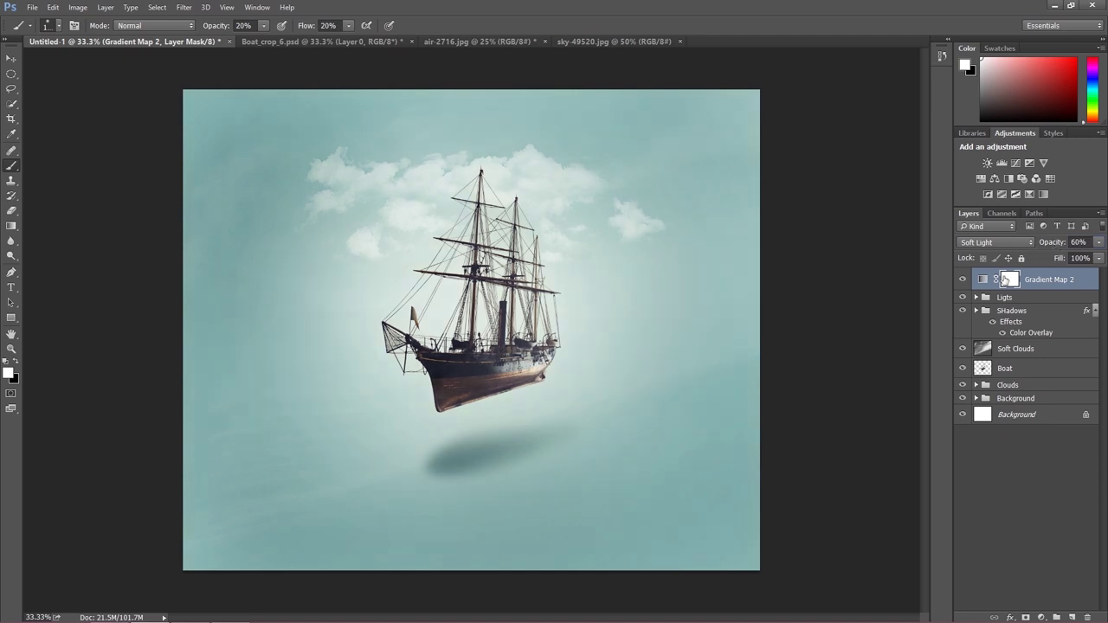
# Add a Selective Color adjustment above the gradient map and adjust the cyan and magenta amounts of the Cyans
pyautogui.click(1039, 616)
pyautogui.click(1034, 604)
pyautogui.click(1034, 604)
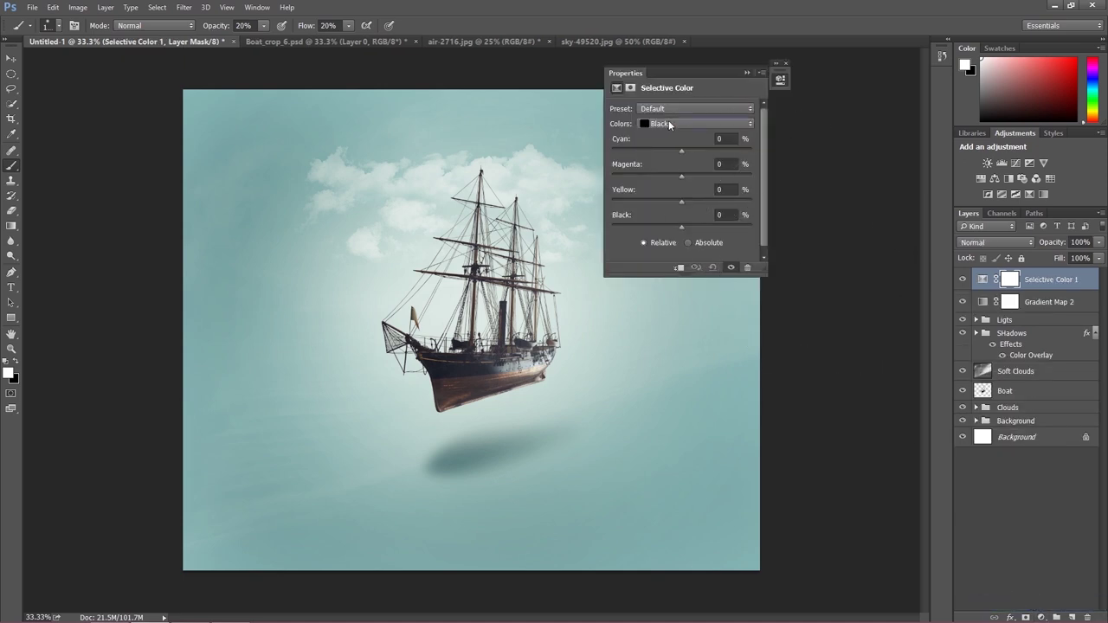
pyautogui.click(669, 123)
pyautogui.click(665, 169)
pyautogui.moveTo(681, 150); pyautogui.dragTo(648, 149)
pyautogui.moveTo(679, 175); pyautogui.dragTo(684, 177)
# Set the Selective Color Blues to Cyan +6, Magenta +5 and Yellow +6, and compare the result with the original
pyautogui.click(680, 123)
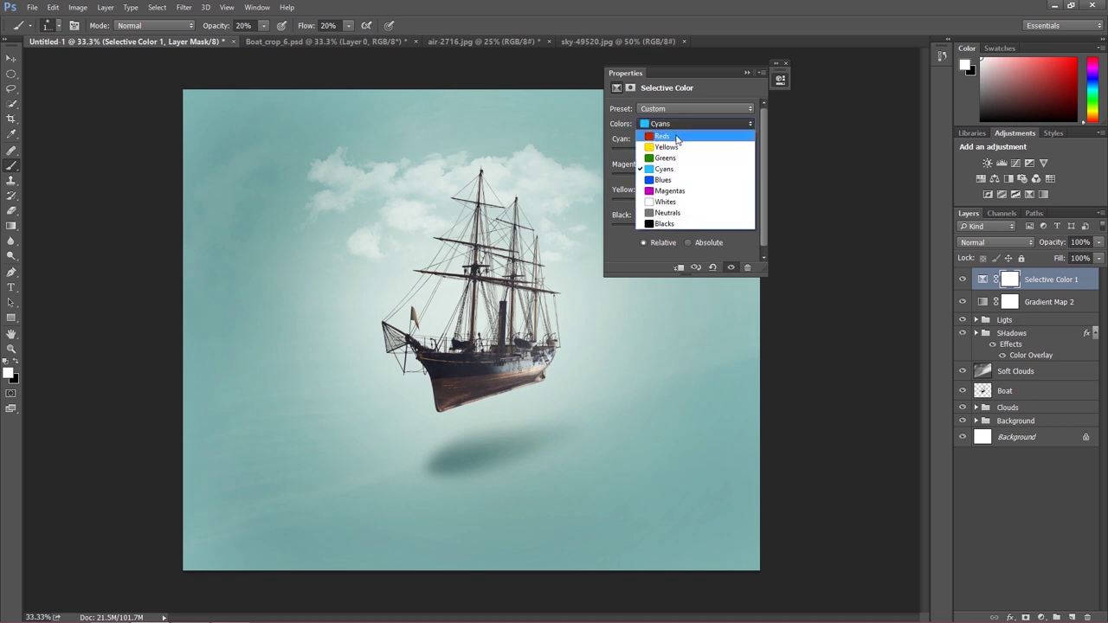
pyautogui.click(665, 180)
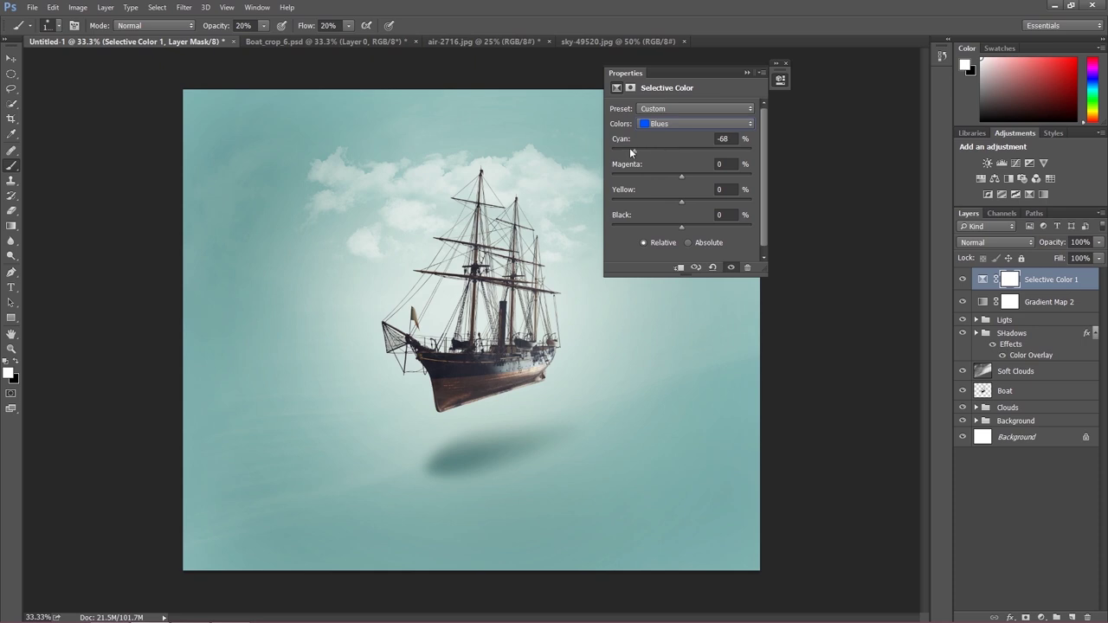
pyautogui.moveTo(666, 154); pyautogui.dragTo(686, 177)
pyautogui.moveTo(680, 205); pyautogui.dragTo(684, 205)
pyautogui.click(962, 279)
pyautogui.click(963, 279)
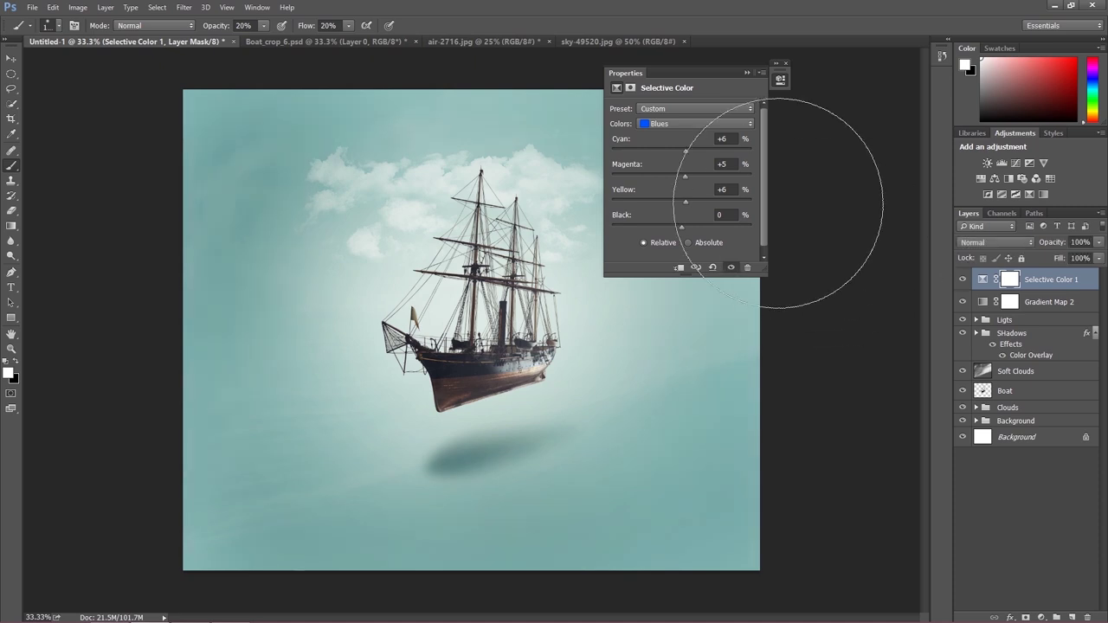
# Set the Selective Color Blacks to Cyan -9, Magenta about +11 and Yellow +8
pyautogui.click(692, 123)
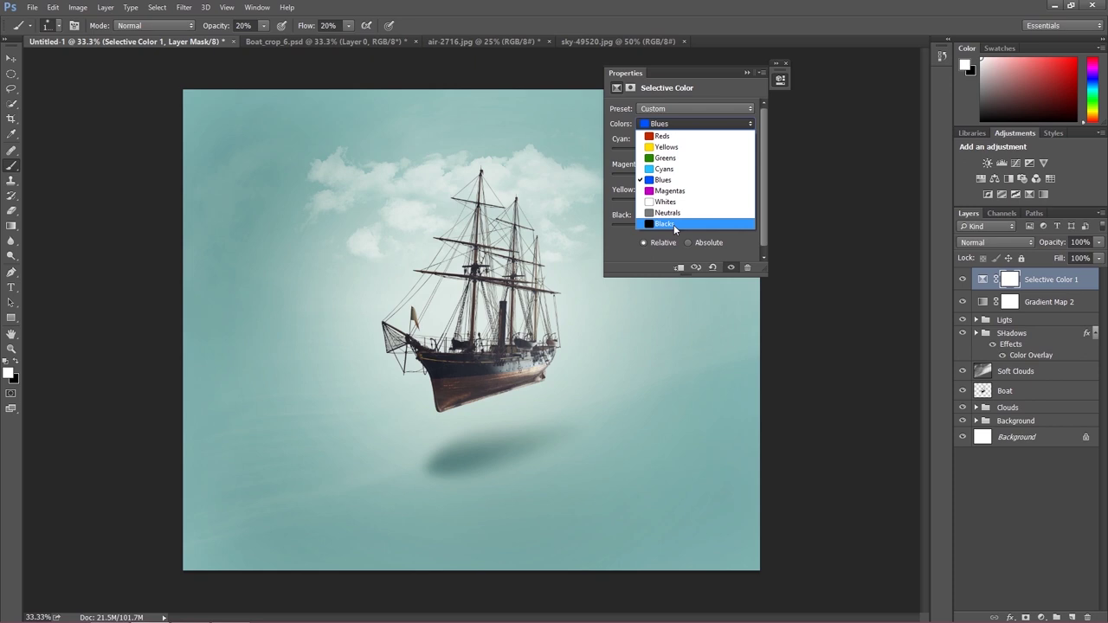
pyautogui.click(674, 224)
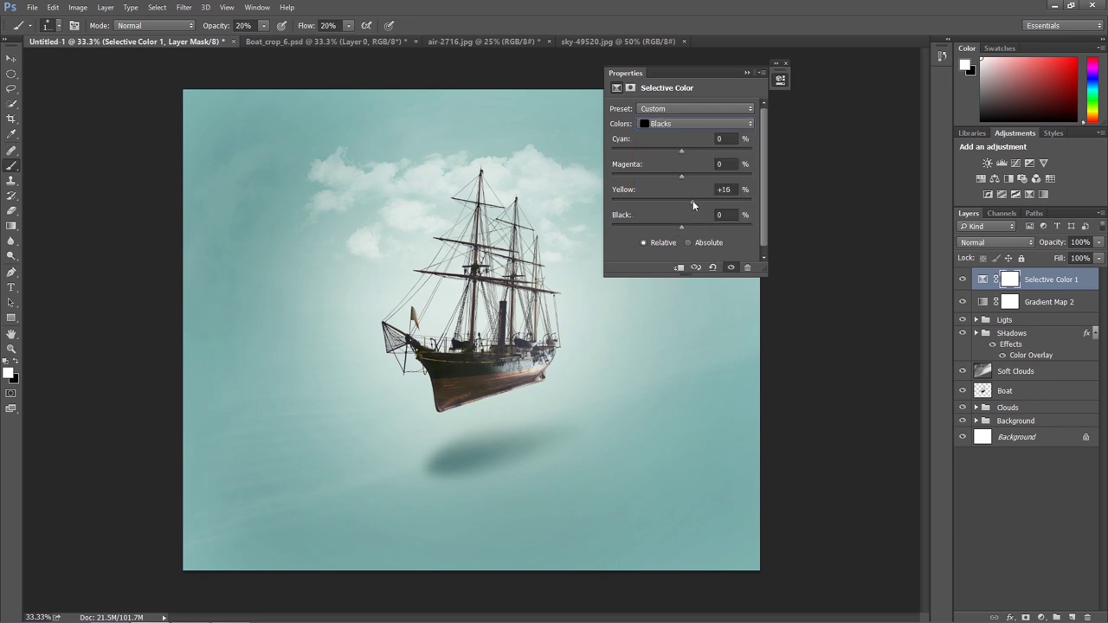
pyautogui.moveTo(717, 203); pyautogui.dragTo(687, 200)
pyautogui.moveTo(684, 152)
pyautogui.mouseDown()
pyautogui.moveTo(721, 152)
pyautogui.moveTo(635, 153)
pyautogui.moveTo(675, 152)
pyautogui.mouseUp()
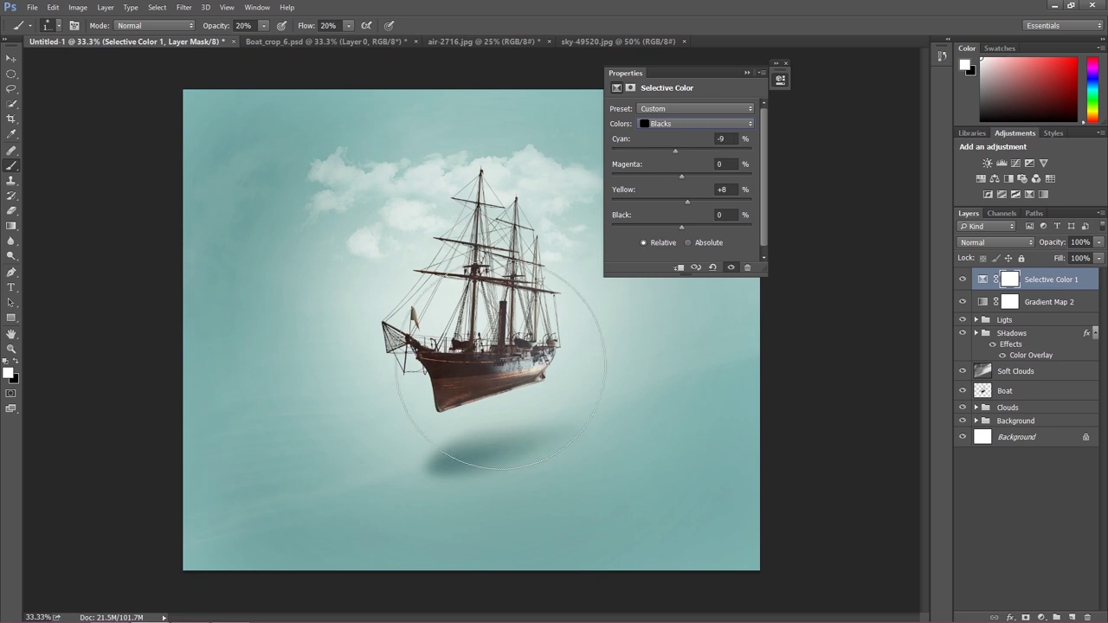
pyautogui.moveTo(682, 178)
pyautogui.mouseDown()
pyautogui.moveTo(711, 180)
pyautogui.moveTo(678, 178)
pyautogui.moveTo(689, 181)
pyautogui.mouseUp()
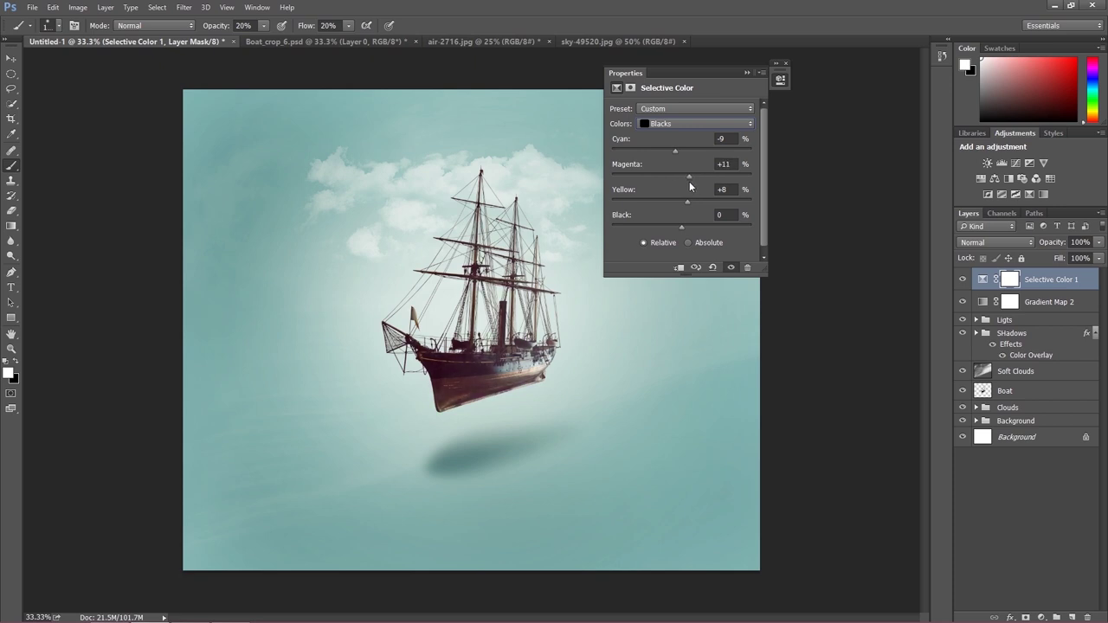
pyautogui.moveTo(689, 182); pyautogui.dragTo(688, 184)
pyautogui.click(749, 72)
# Compare the image with and without the Selective Color adjustment
pyautogui.click(962, 279)
pyautogui.click(961, 280)
pyautogui.click(962, 279)
pyautogui.click(962, 280)
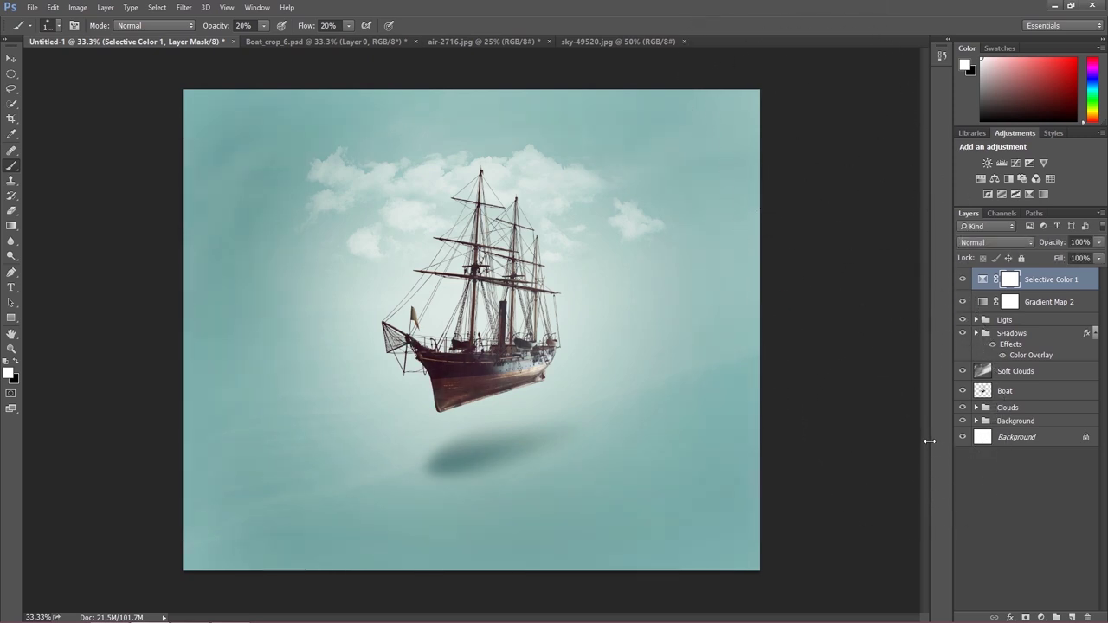
# Add a Color Balance adjustment on top and shift the midtones along the cyan-red and yellow-blue ranges
pyautogui.click(1042, 617)
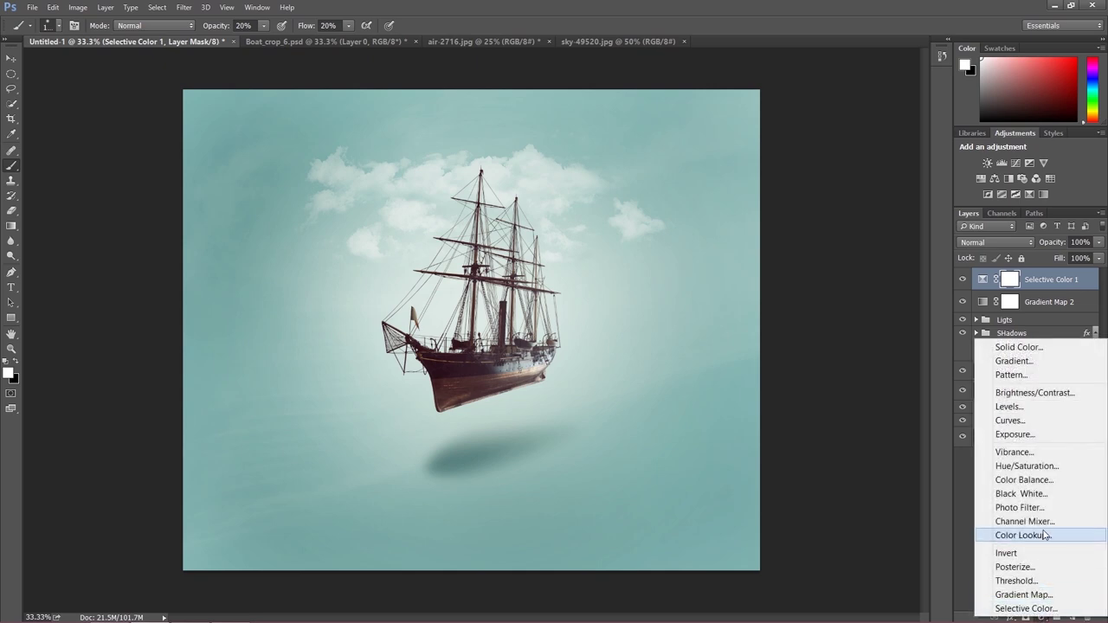
pyautogui.click(1028, 479)
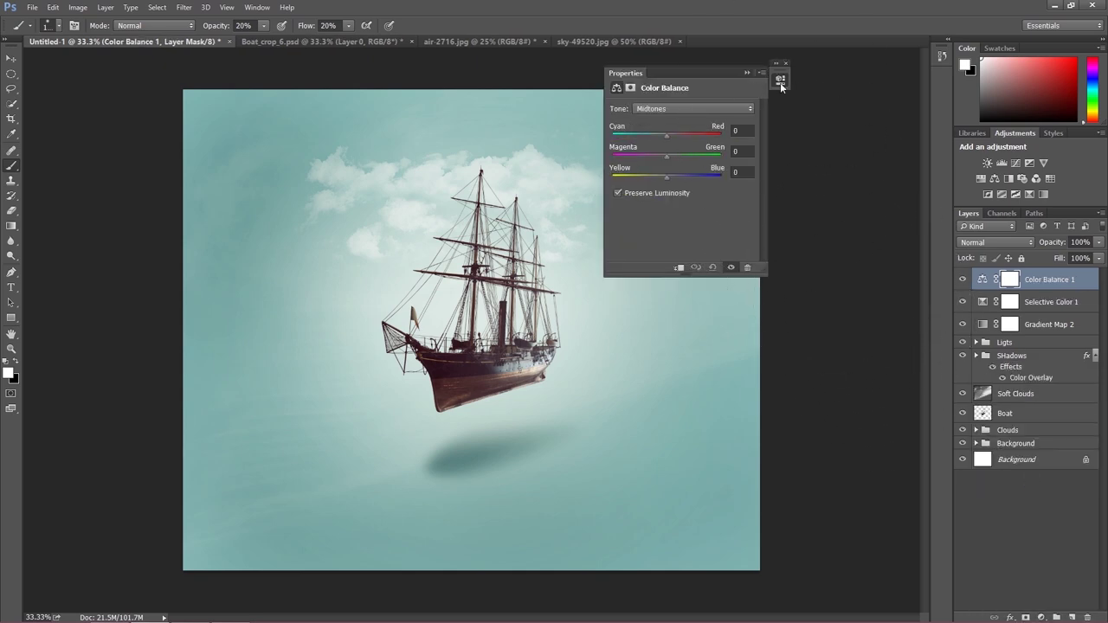
pyautogui.moveTo(667, 135)
pyautogui.mouseDown()
pyautogui.moveTo(642, 139)
pyautogui.moveTo(697, 138)
pyautogui.moveTo(665, 137)
pyautogui.mouseUp()
pyautogui.moveTo(665, 176)
pyautogui.mouseDown()
pyautogui.moveTo(675, 176)
pyautogui.moveTo(654, 178)
pyautogui.moveTo(672, 177)
pyautogui.mouseUp()
# Adjust the yellow-blue and cyan-red balance of the Color Balance shadows
pyautogui.click(663, 106)
pyautogui.click(654, 118)
pyautogui.moveTo(665, 176); pyautogui.dragTo(669, 178)
pyautogui.moveTo(666, 135); pyautogui.dragTo(664, 161)
# Set the Color Balance highlights to cyan-red +2 and yellow-blue -7
pyautogui.click(670, 107)
pyautogui.click(666, 138)
pyautogui.moveTo(667, 177); pyautogui.dragTo(663, 179)
pyautogui.moveTo(664, 160); pyautogui.dragTo(667, 137)
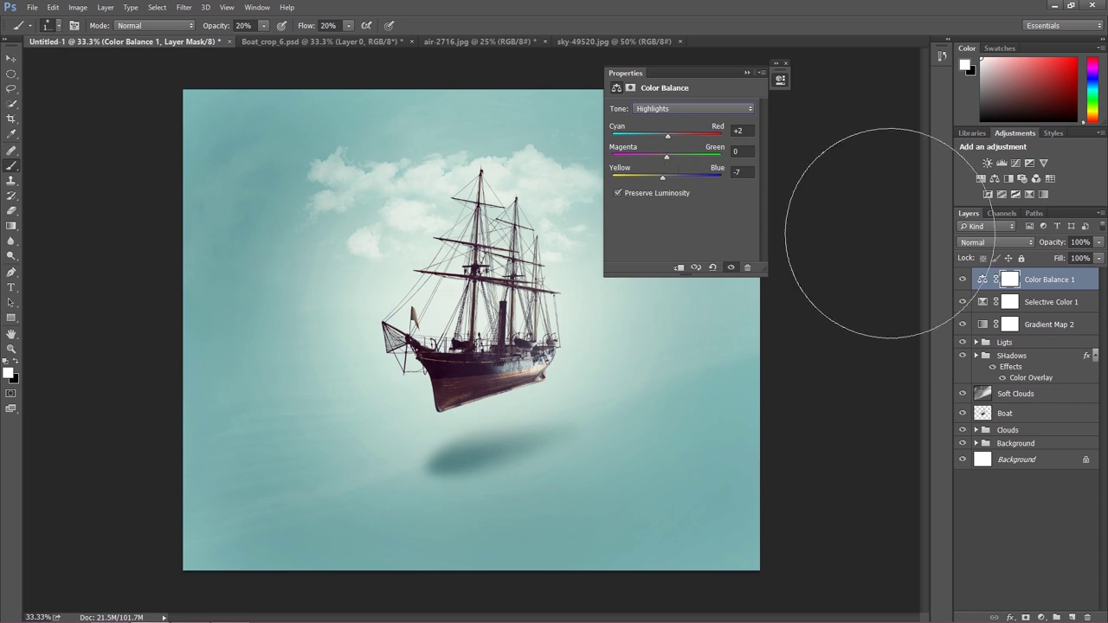
# Compare the image with and without the Color Balance adjustment and close its settings
pyautogui.click(962, 279)
pyautogui.click(963, 280)
pyautogui.click(962, 280)
pyautogui.click(962, 280)
pyautogui.click(962, 279)
pyautogui.click(962, 279)
pyautogui.click(963, 280)
pyautogui.click(962, 279)
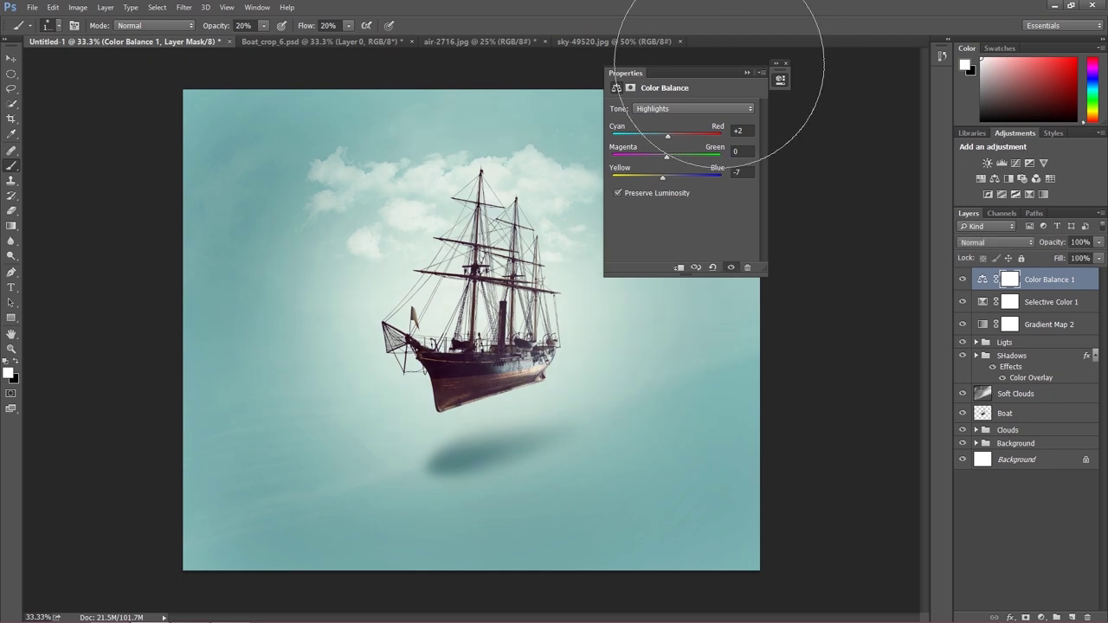
pyautogui.click(747, 71)
pyautogui.click(786, 63)
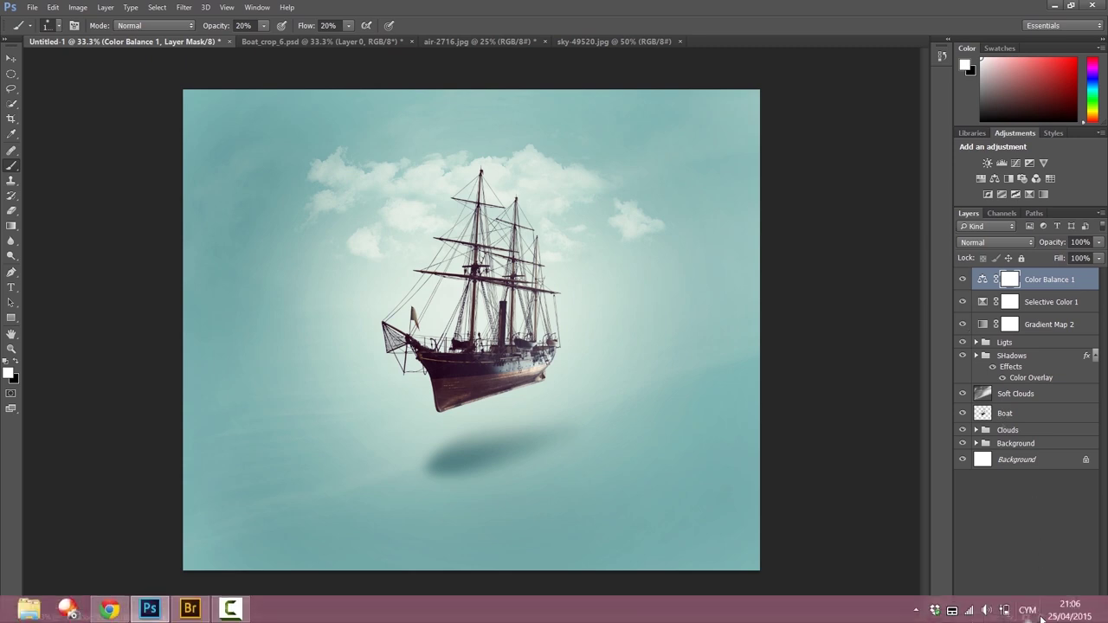
# Add a Curves adjustment layer on top and place a shadow point and a highlight point on the RGB curve
pyautogui.click(1042, 617)
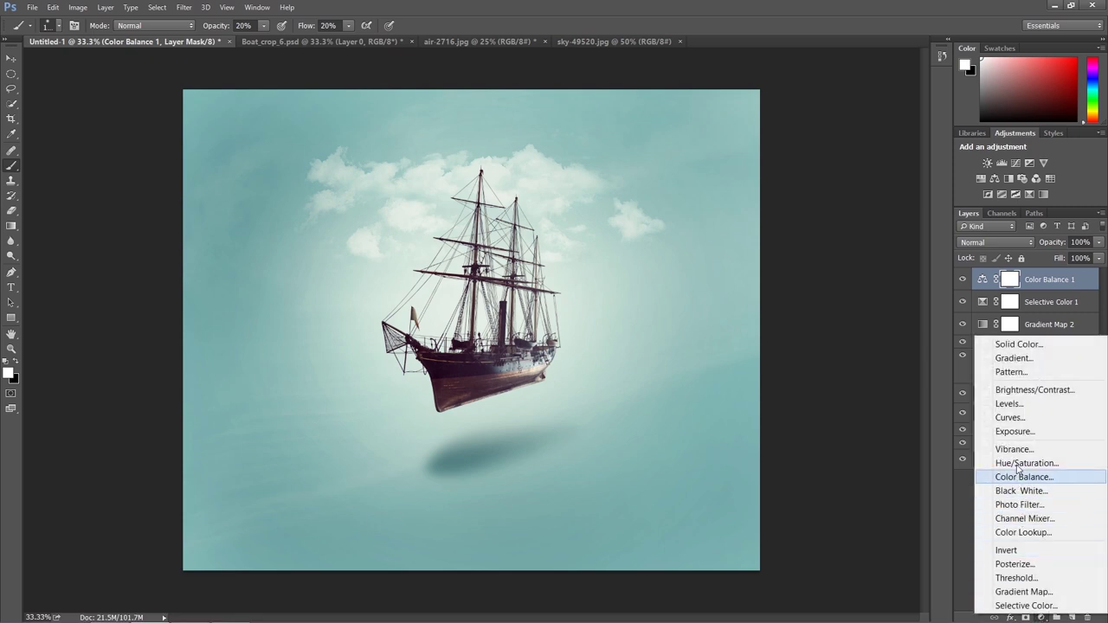
pyautogui.click(1010, 418)
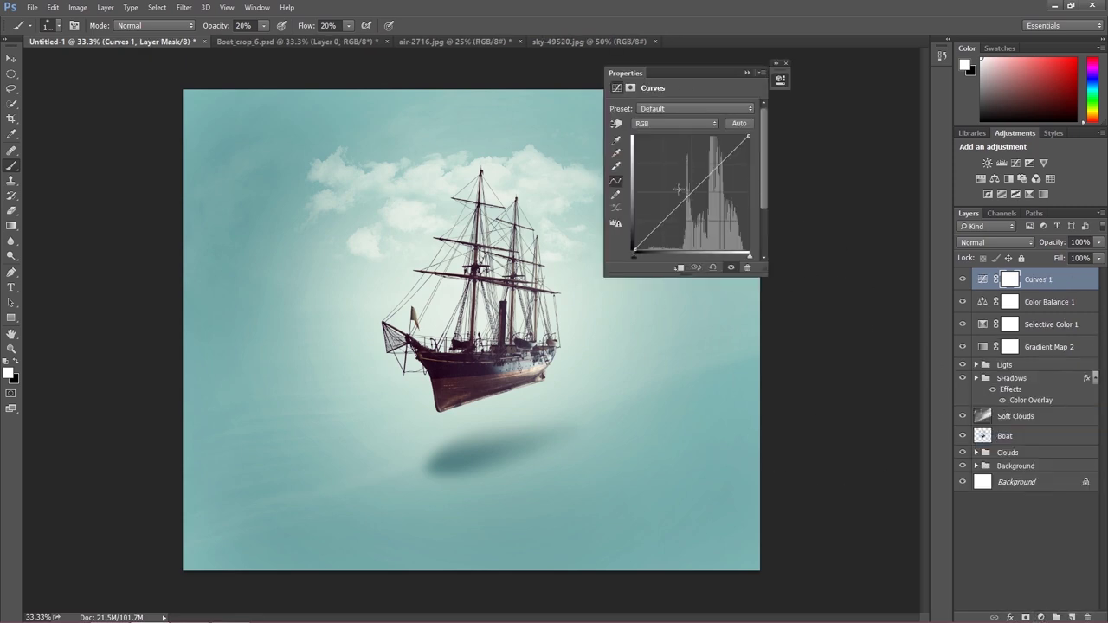
pyautogui.click(659, 228)
pyautogui.moveTo(658, 228); pyautogui.dragTo(659, 229)
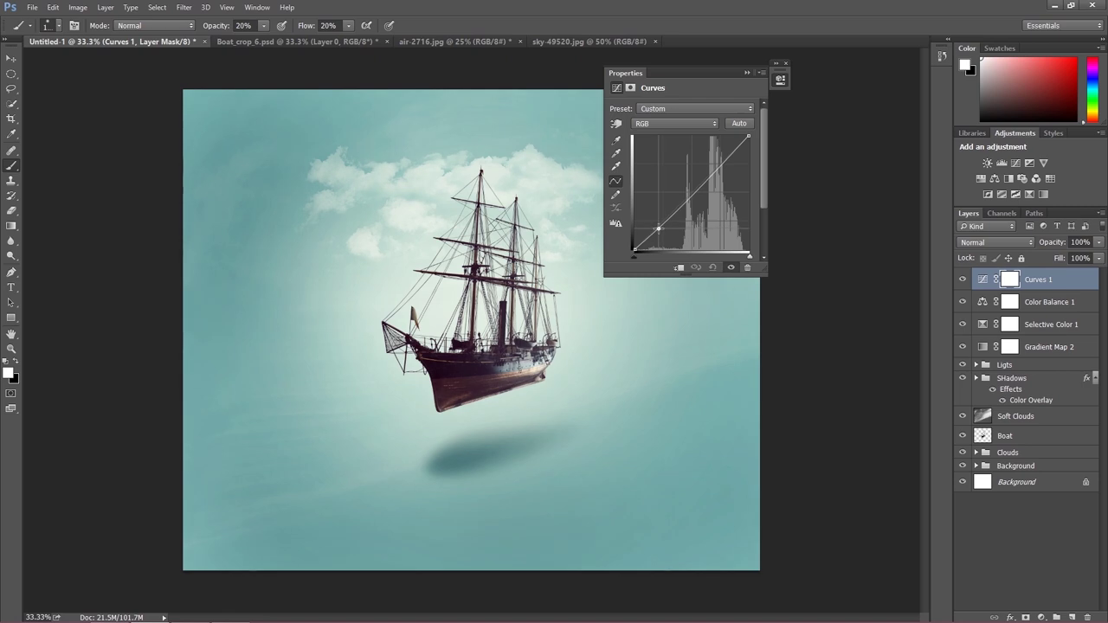
pyautogui.moveTo(723, 160); pyautogui.dragTo(713, 171)
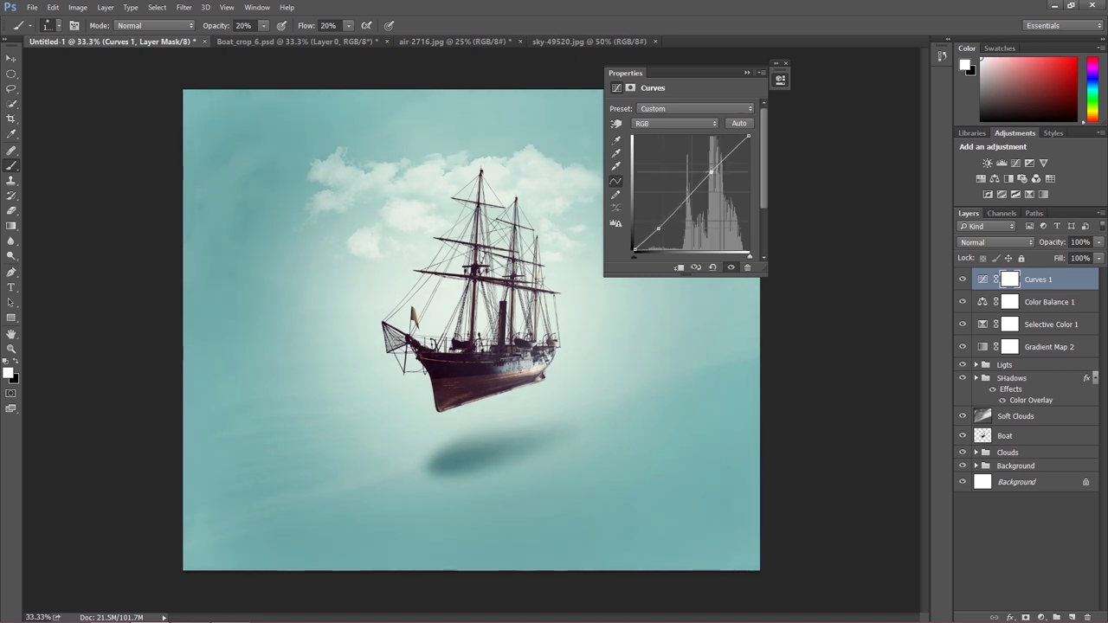
# Adjust the highlight endpoint of the red curve, checking the image with and without the Curves layer
pyautogui.click(679, 127)
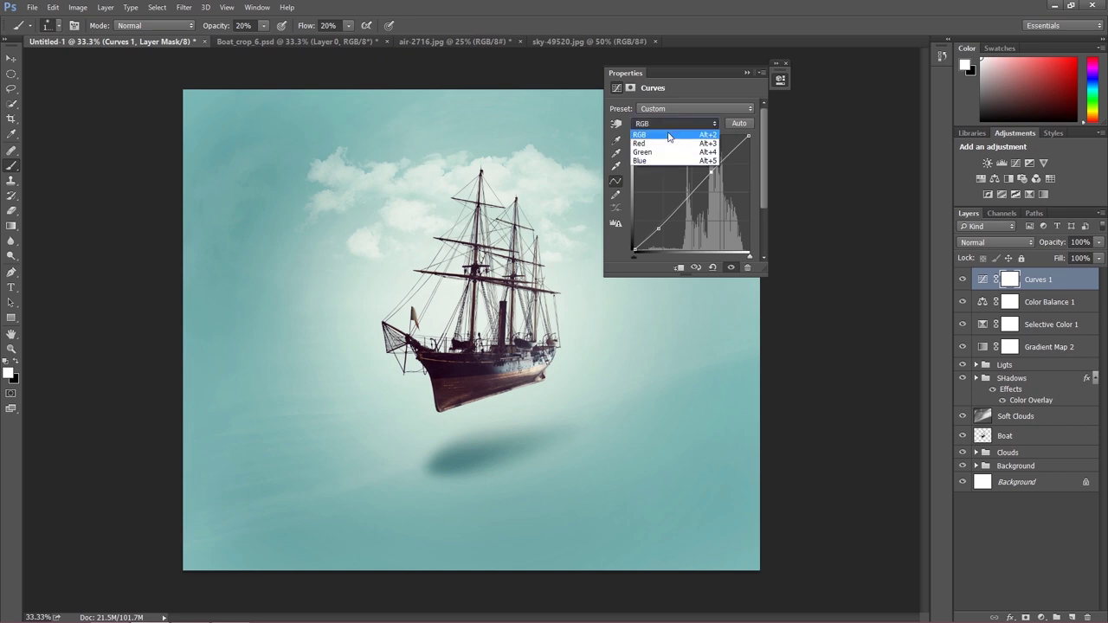
pyautogui.click(662, 144)
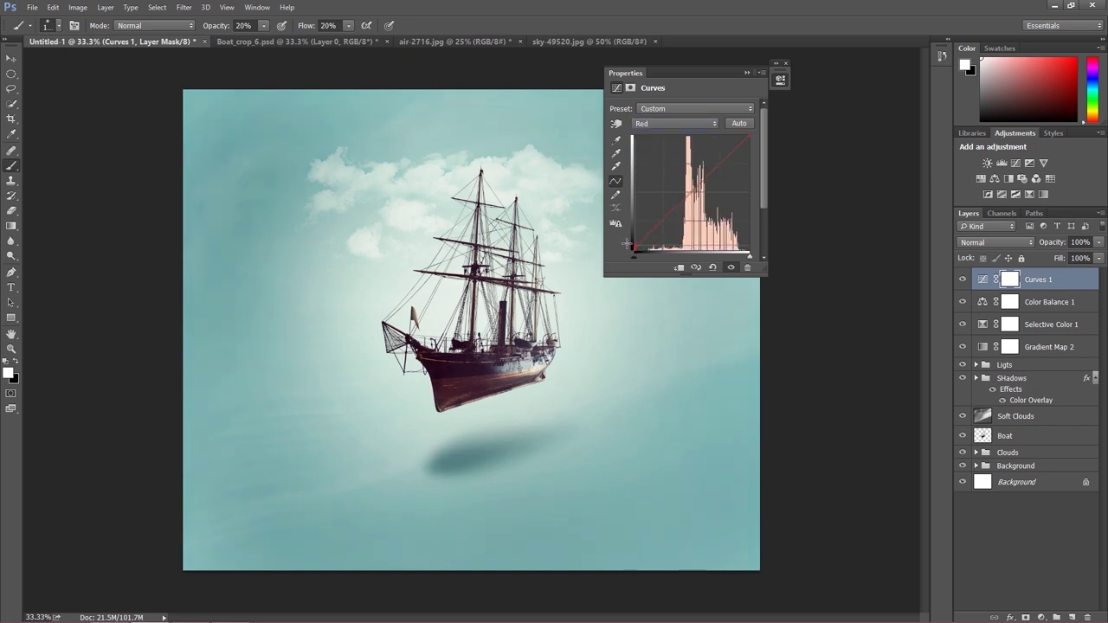
pyautogui.moveTo(747, 135); pyautogui.dragTo(751, 142)
pyautogui.click(963, 280)
pyautogui.click(962, 279)
pyautogui.click(963, 280)
pyautogui.moveTo(749, 141); pyautogui.dragTo(750, 135)
pyautogui.click(963, 280)
pyautogui.click(962, 280)
pyautogui.click(963, 279)
# Adjust the blue curve at its shadow endpoint and midpoint, compare the image with and without Curves, and close its settings
pyautogui.click(672, 127)
pyautogui.click(659, 162)
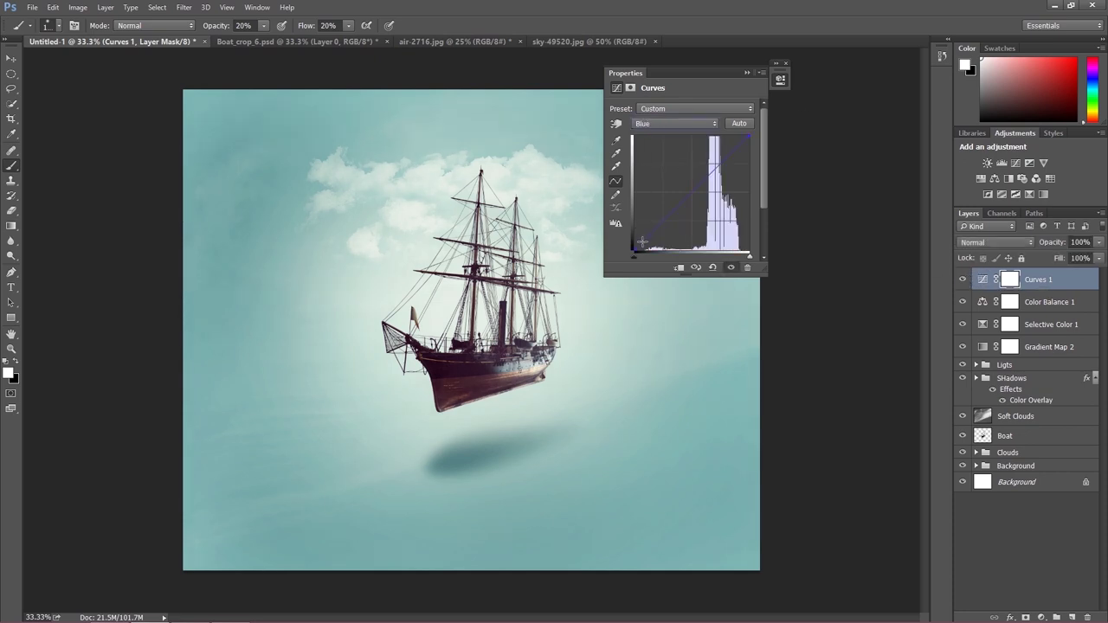
pyautogui.moveTo(628, 247); pyautogui.dragTo(632, 250)
pyautogui.click(690, 192)
pyautogui.click(963, 279)
pyautogui.click(963, 280)
pyautogui.click(963, 280)
pyautogui.click(963, 279)
pyautogui.click(747, 73)
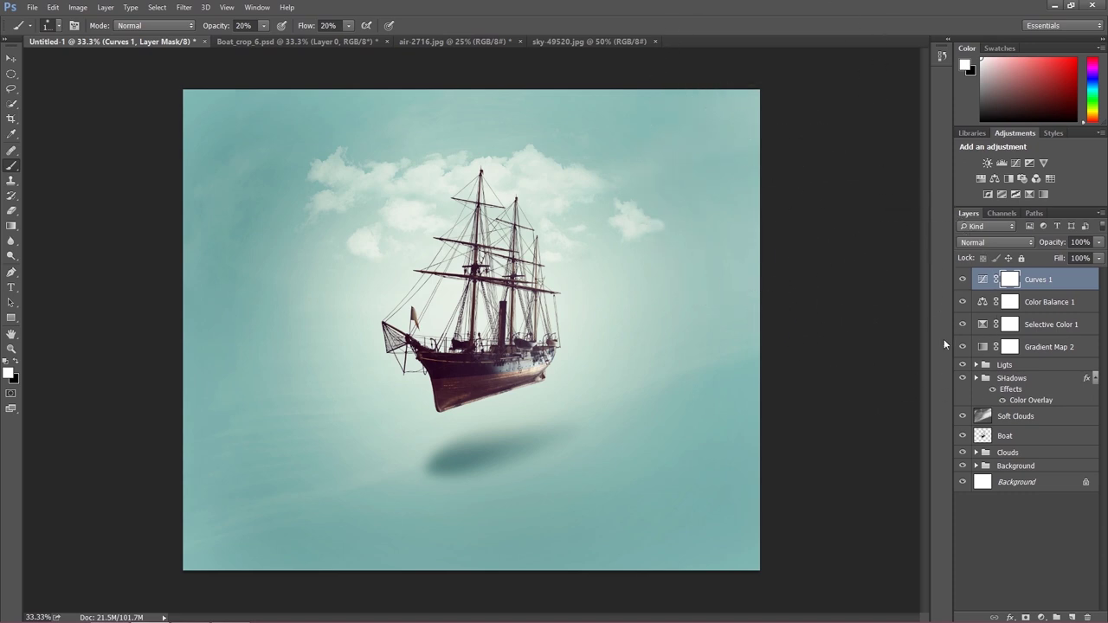
# Group the Curves, Color Balance, Selective Color and Gradient Map layers and name the group Final Effects
pyautogui.keyDown('shift'); pyautogui.click(1056, 348); pyautogui.keyUp('shift')
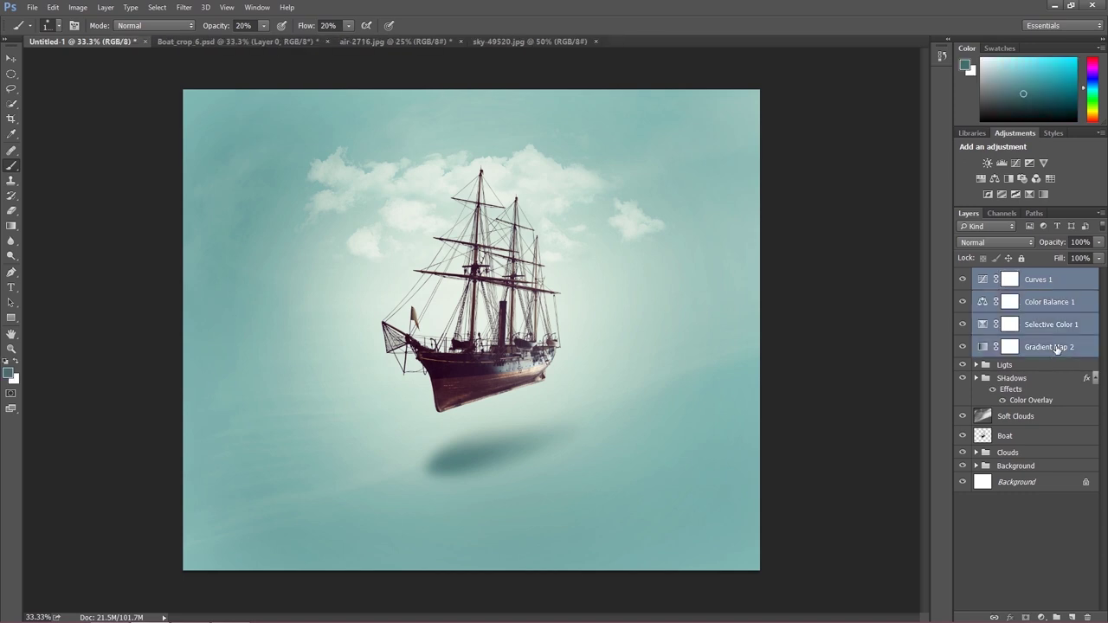
pyautogui.hotkey('ctrl', 'g')
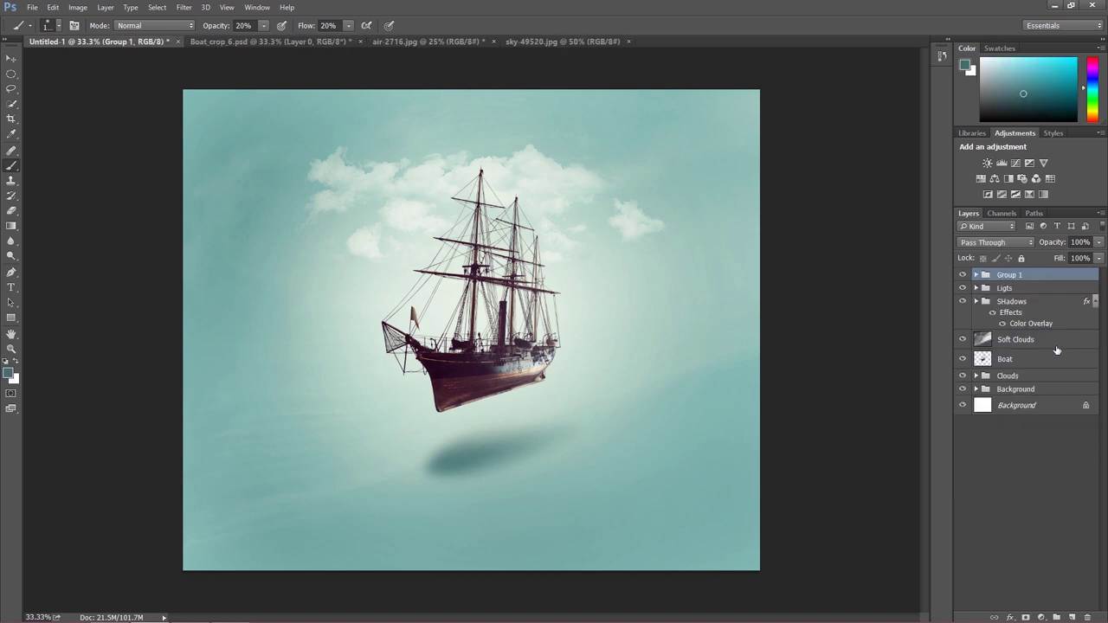
pyautogui.doubleClick(1008, 275)
pyautogui.write('Final Effects')
pyautogui.press('Return')
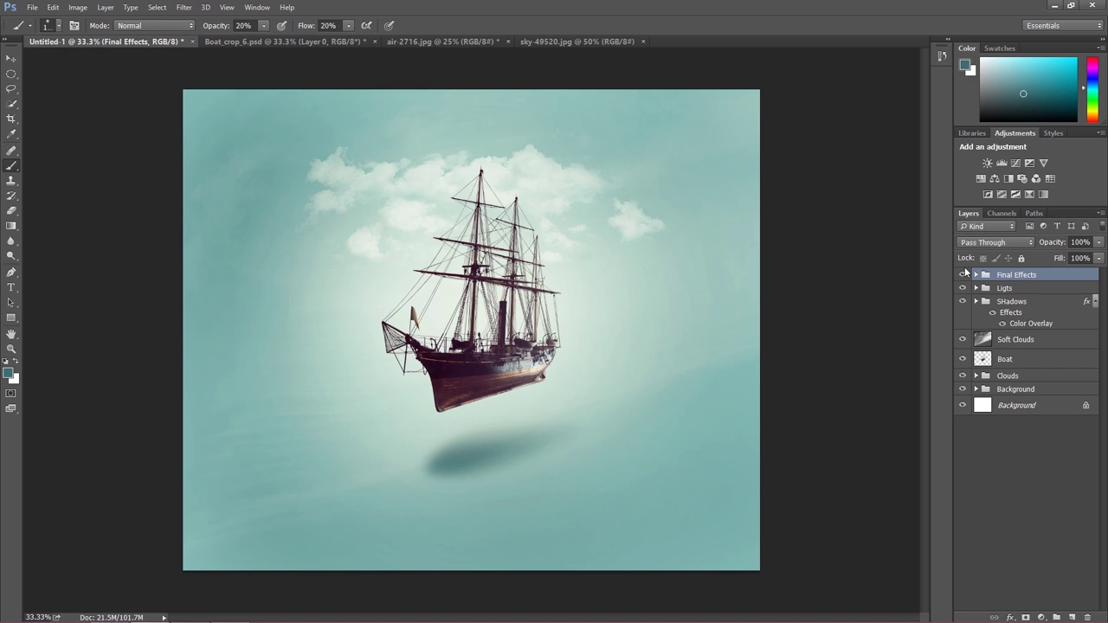
# Compare the image with and without the Final Effects and Ligts groups
pyautogui.click(962, 275)
pyautogui.click(962, 288)
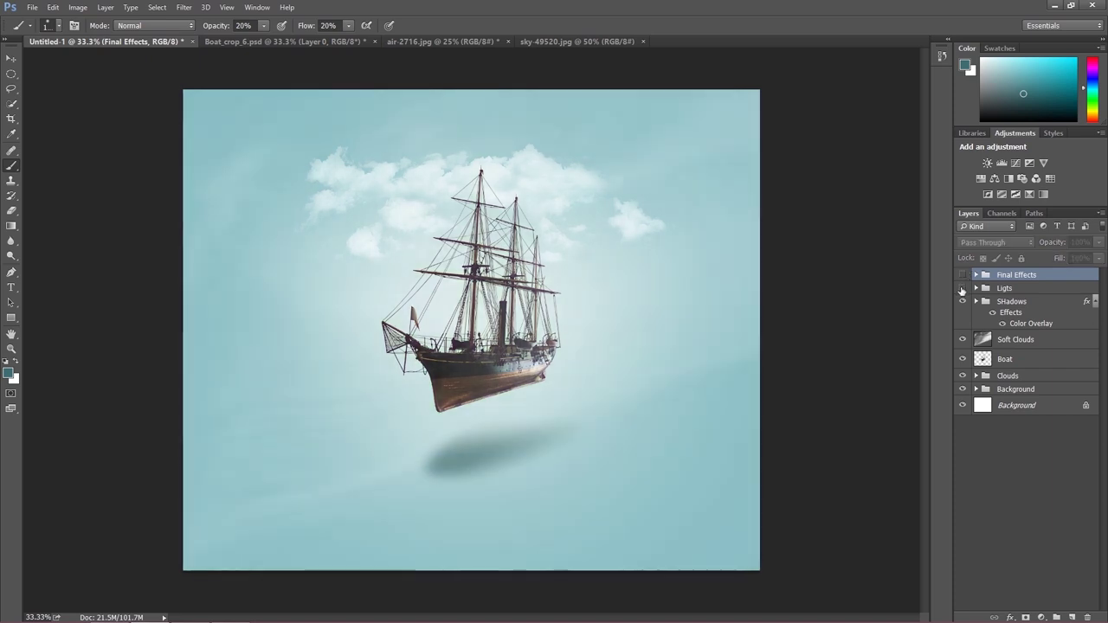
pyautogui.click(962, 288)
pyautogui.click(961, 274)
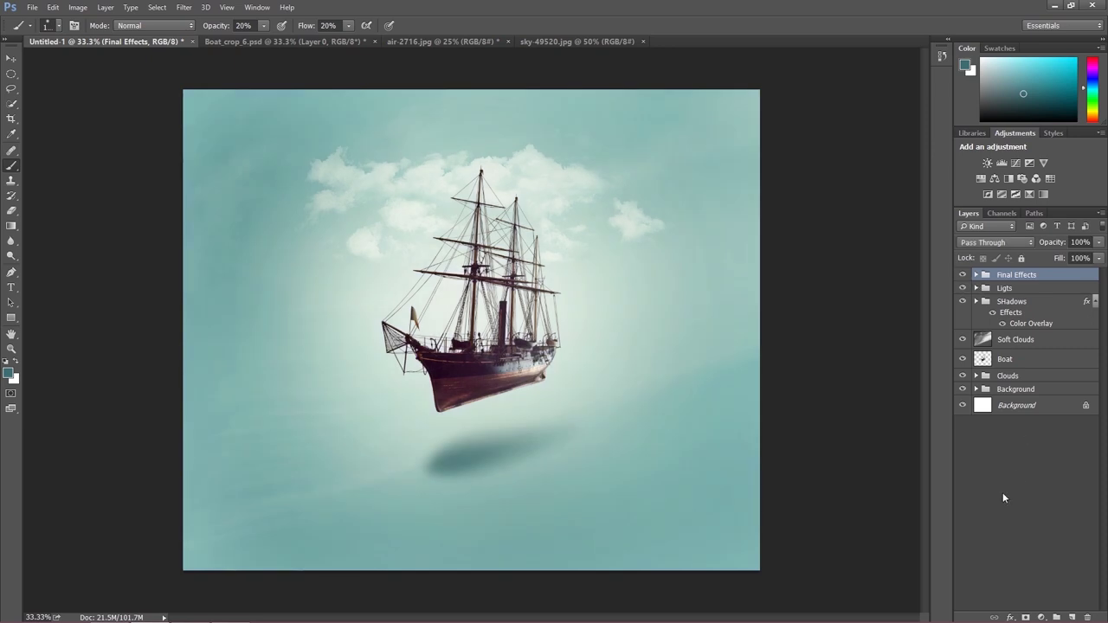
# Stamp all visible layers into a new layer on top and rename it Final
pyautogui.hotkey('ctrl', 'shift', 'alt', 'e')
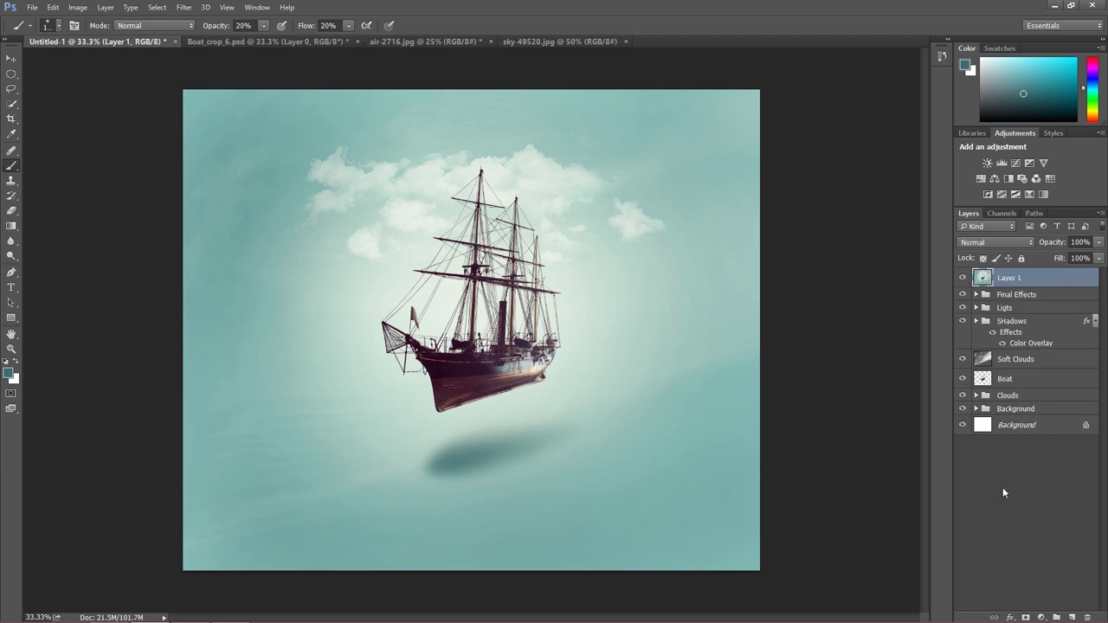
pyautogui.doubleClick(1009, 283)
pyautogui.write('Final')
pyautogui.press('Return')
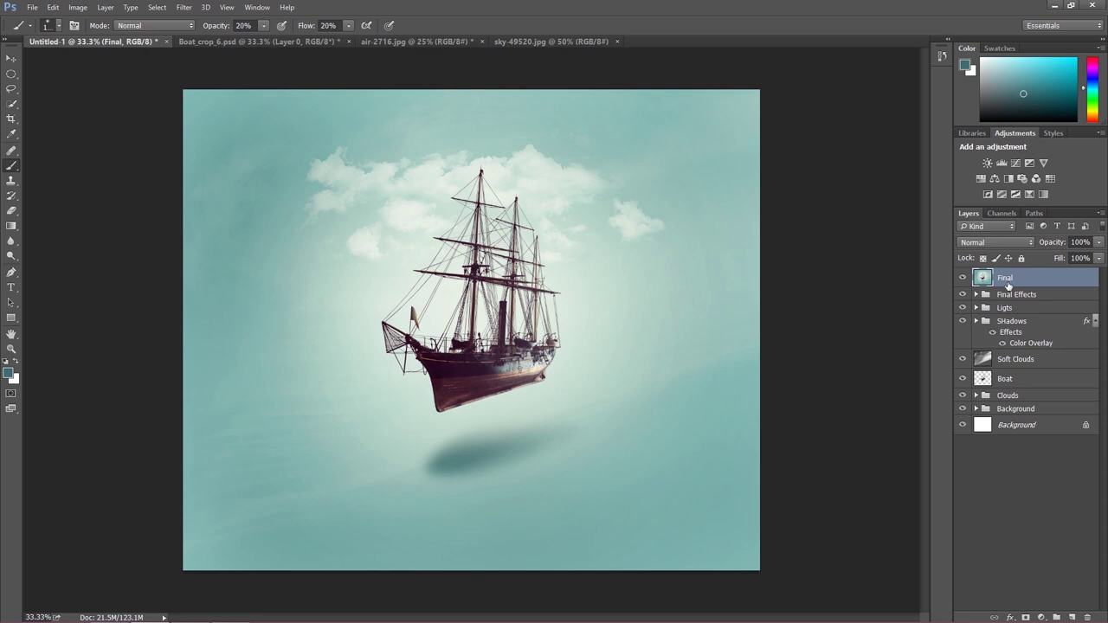
# Convert the Final layer to a Smart Object and start a Tilt-Shift blur on it
pyautogui.rightClick(1005, 286)
pyautogui.click(779, 219)
pyautogui.click(183, 7)
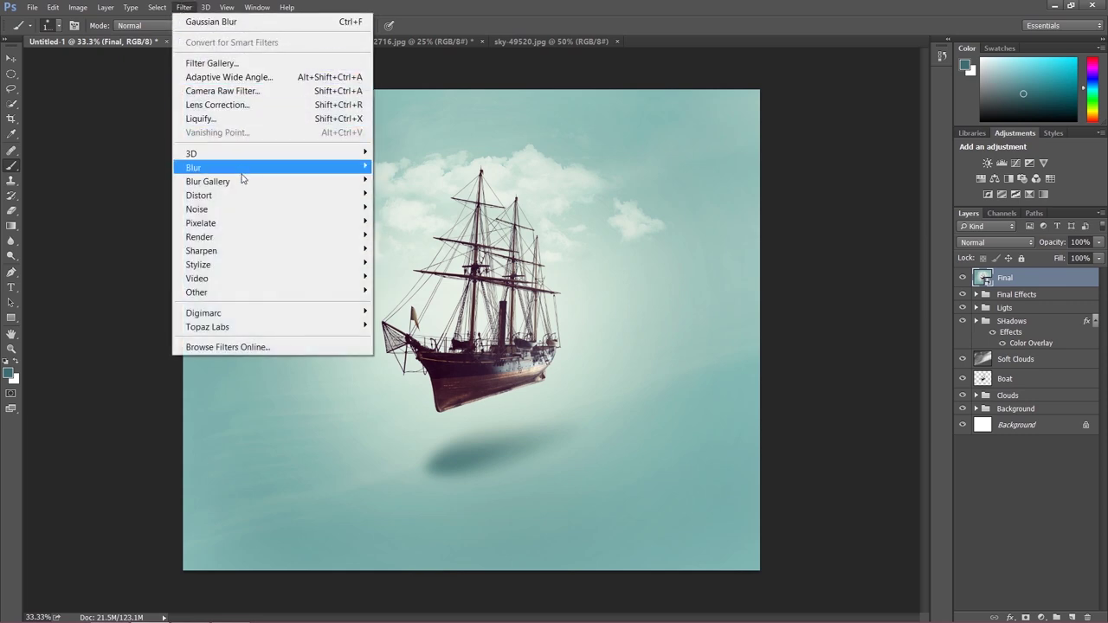
pyautogui.moveTo(244, 181)
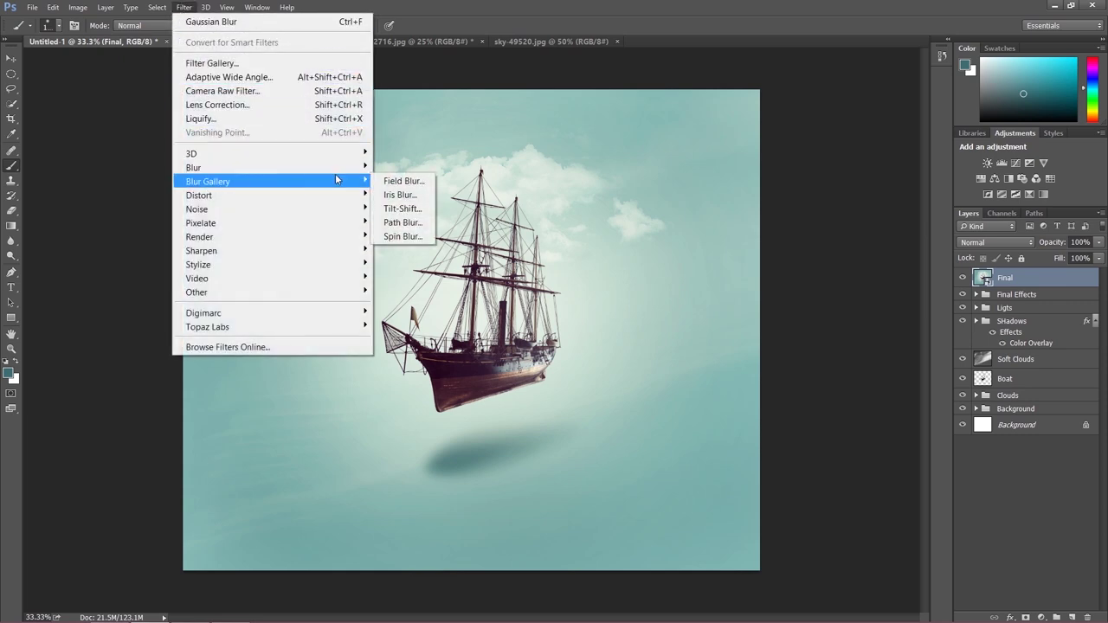
pyautogui.click(401, 208)
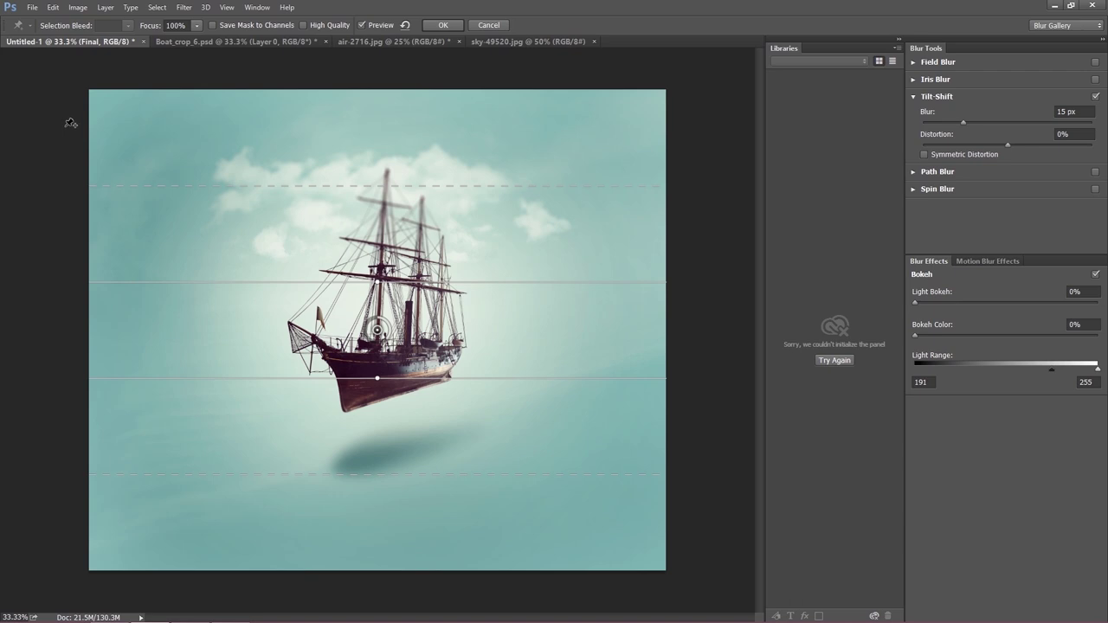
# Rotate the tilt-shift focus band steeply across the ship, narrow it, and reposition its centre and blur transition lines around the bow
pyautogui.moveTo(69, 144); pyautogui.dragTo(407, 98)
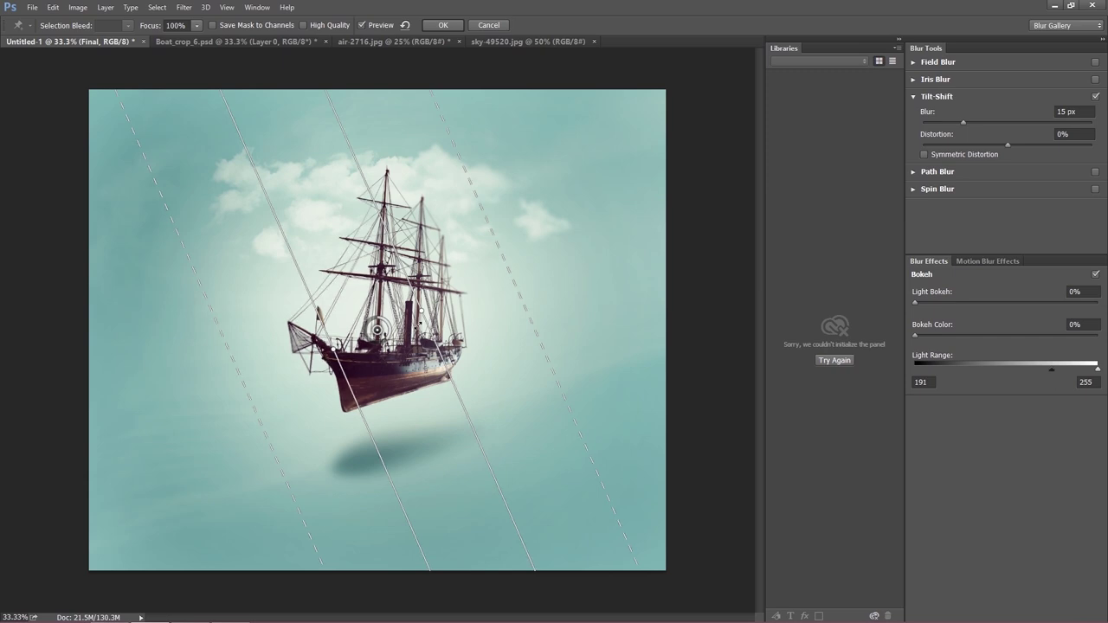
pyautogui.moveTo(423, 310); pyautogui.dragTo(363, 374)
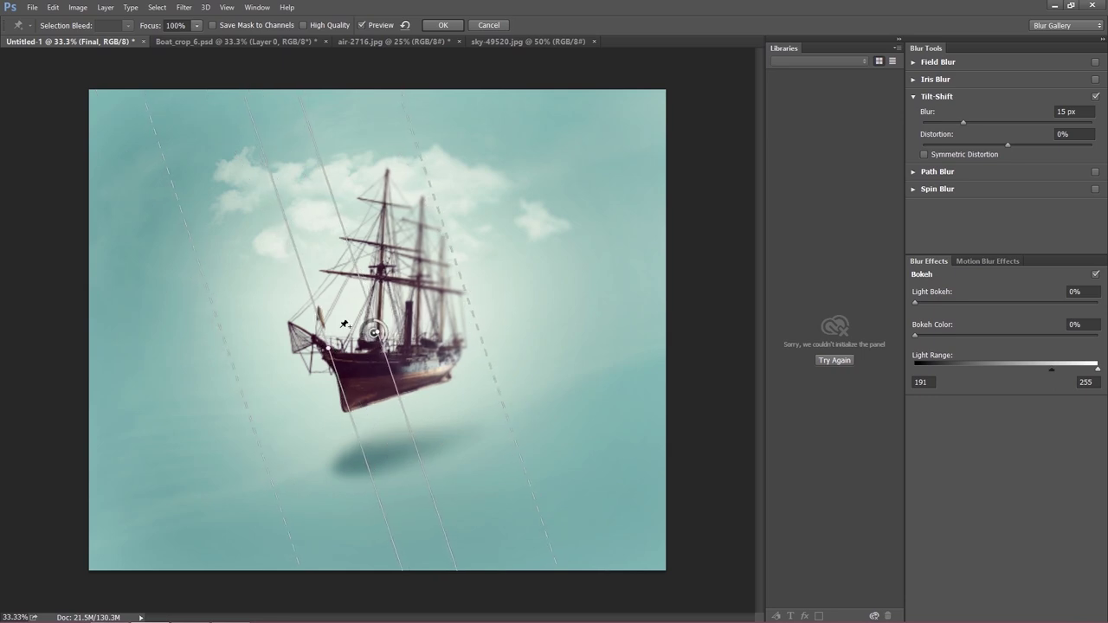
pyautogui.moveTo(455, 248); pyautogui.dragTo(566, 221)
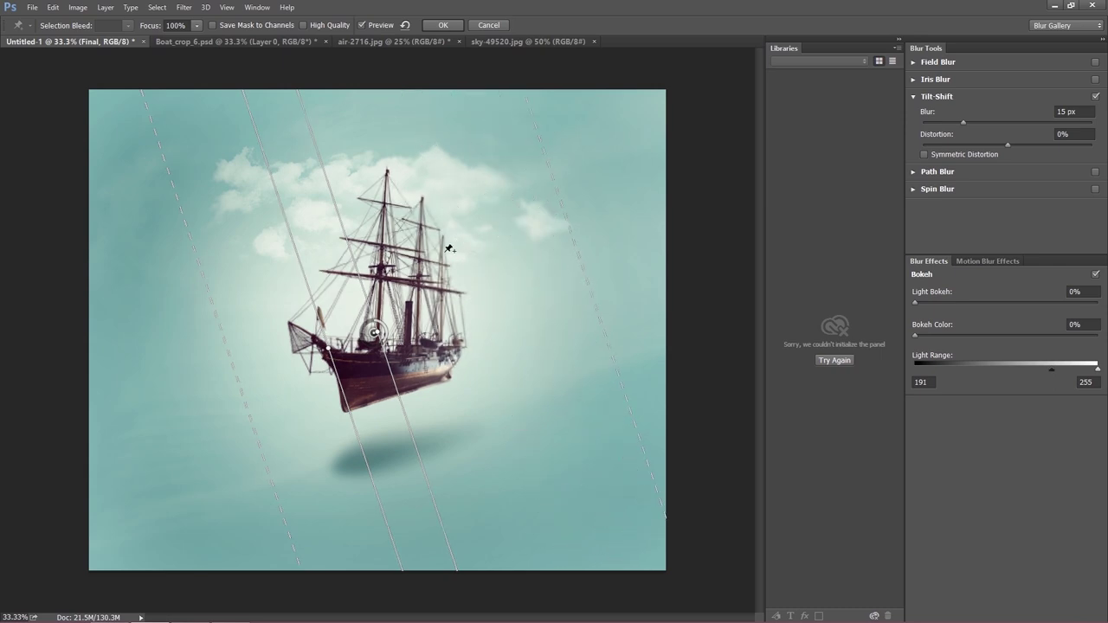
pyautogui.moveTo(239, 376); pyautogui.dragTo(258, 372)
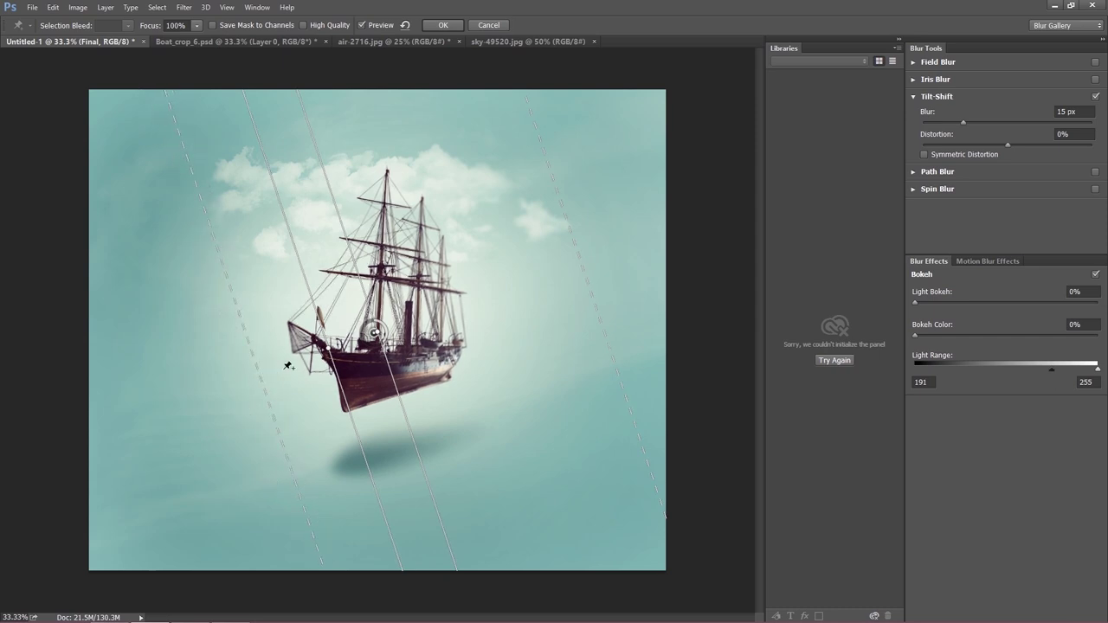
pyautogui.moveTo(372, 334); pyautogui.dragTo(366, 336)
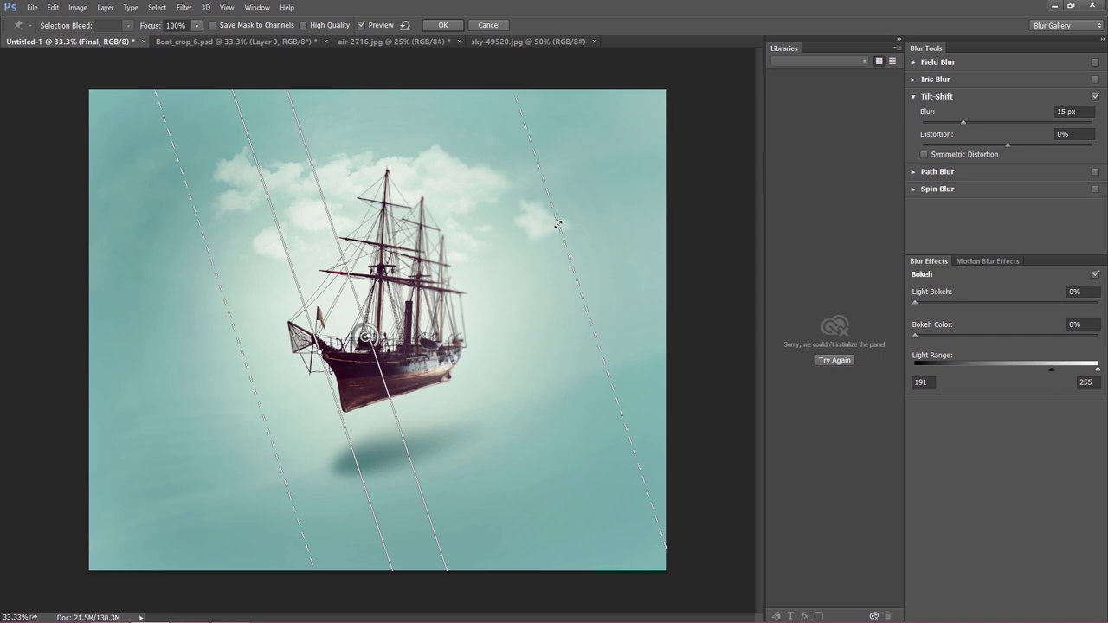
# Move both outer blur transition lines slightly closer to the ship and apply the Tilt-Shift blur
pyautogui.moveTo(558, 224); pyautogui.dragTo(548, 228)
pyautogui.moveTo(550, 225); pyautogui.dragTo(542, 226)
pyautogui.moveTo(255, 368); pyautogui.dragTo(258, 366)
pyautogui.moveTo(262, 366); pyautogui.dragTo(261, 366)
pyautogui.click(442, 26)
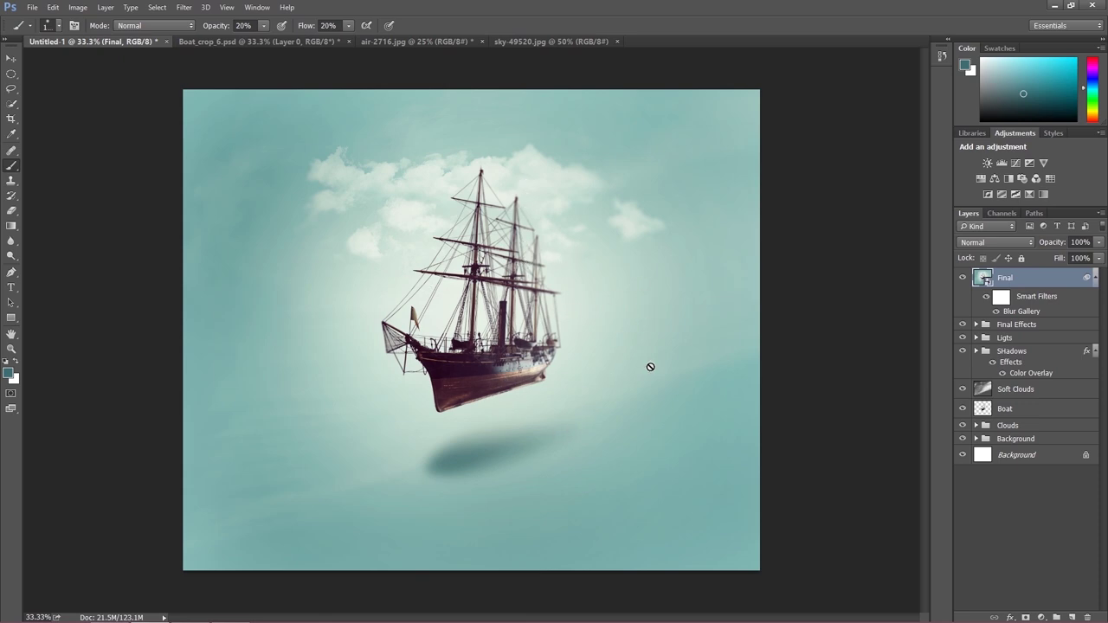
# Compare the image with and without the tilt-shifted Final layer
pyautogui.click(962, 278)
pyautogui.click(962, 278)
pyautogui.click(962, 278)
pyautogui.click(962, 278)
pyautogui.click(961, 278)
pyautogui.click(962, 278)
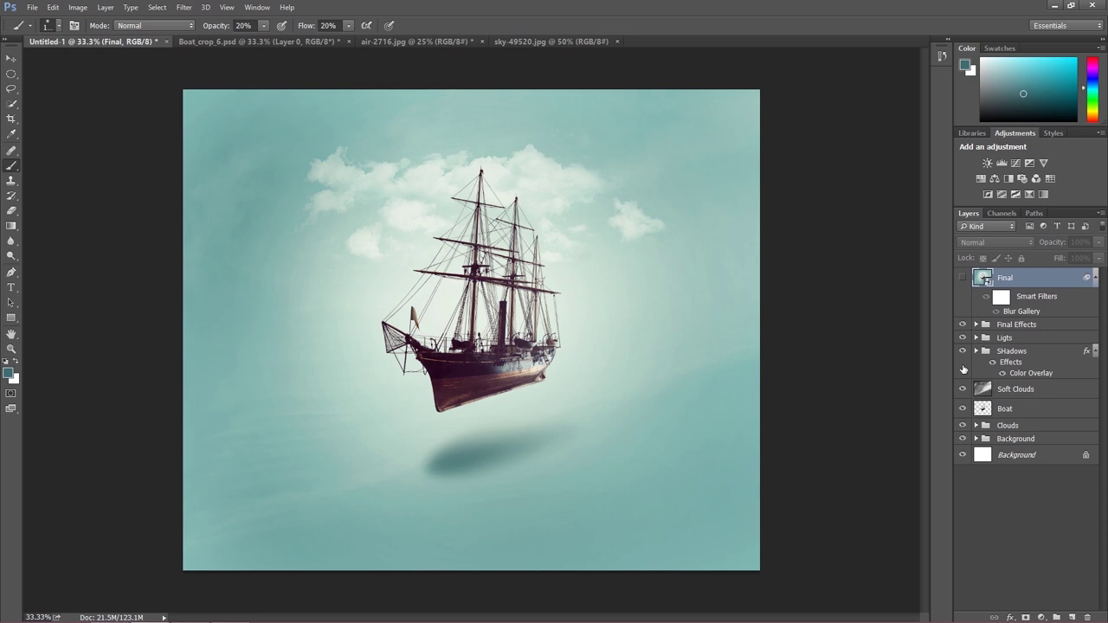
# Compare the image with and without the Soft Clouds layer, and show the Final layer again
pyautogui.click(963, 390)
pyautogui.click(963, 390)
pyautogui.click(963, 390)
pyautogui.click(962, 390)
pyautogui.click(962, 390)
pyautogui.click(962, 389)
pyautogui.click(962, 278)
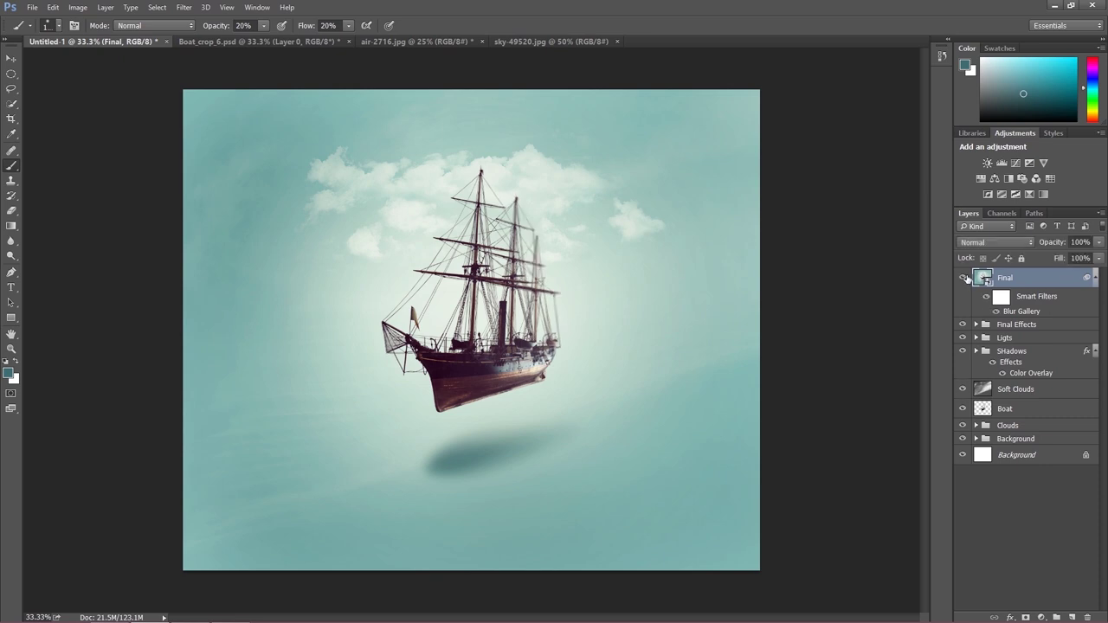